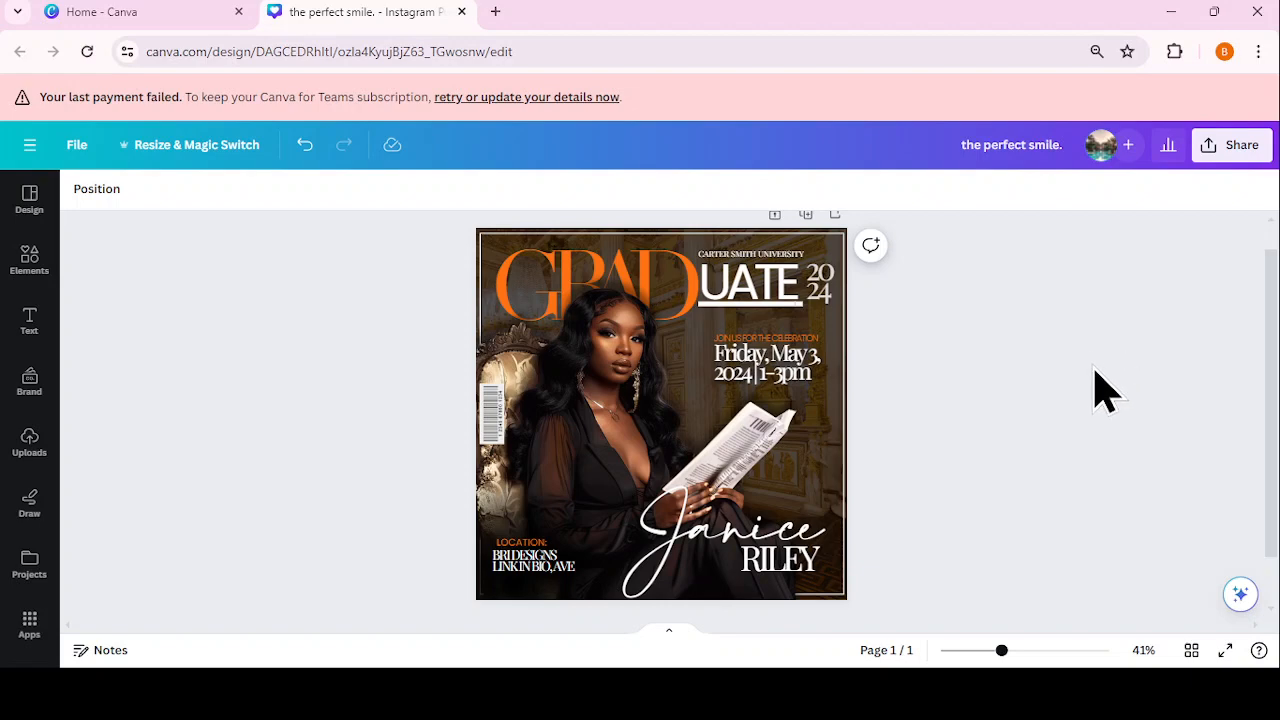
Step: Add a new blank page after the flyer
left_click(80, 146)
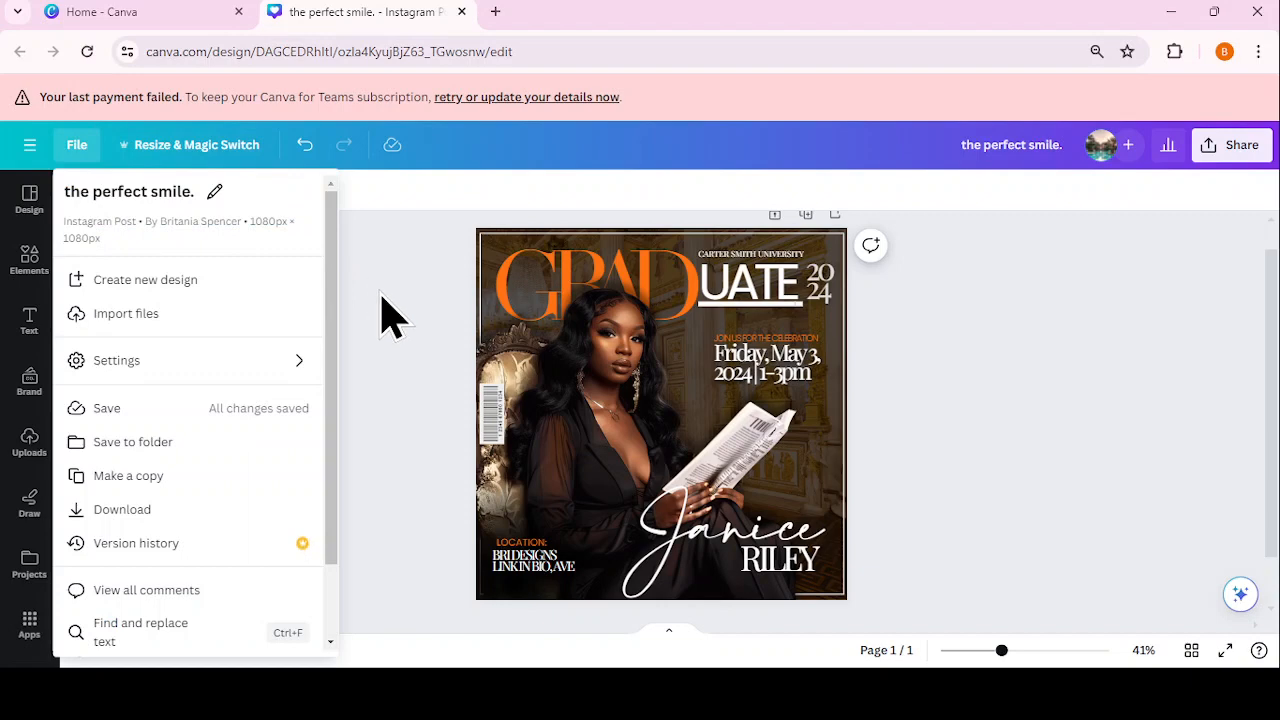
left_click(390, 320)
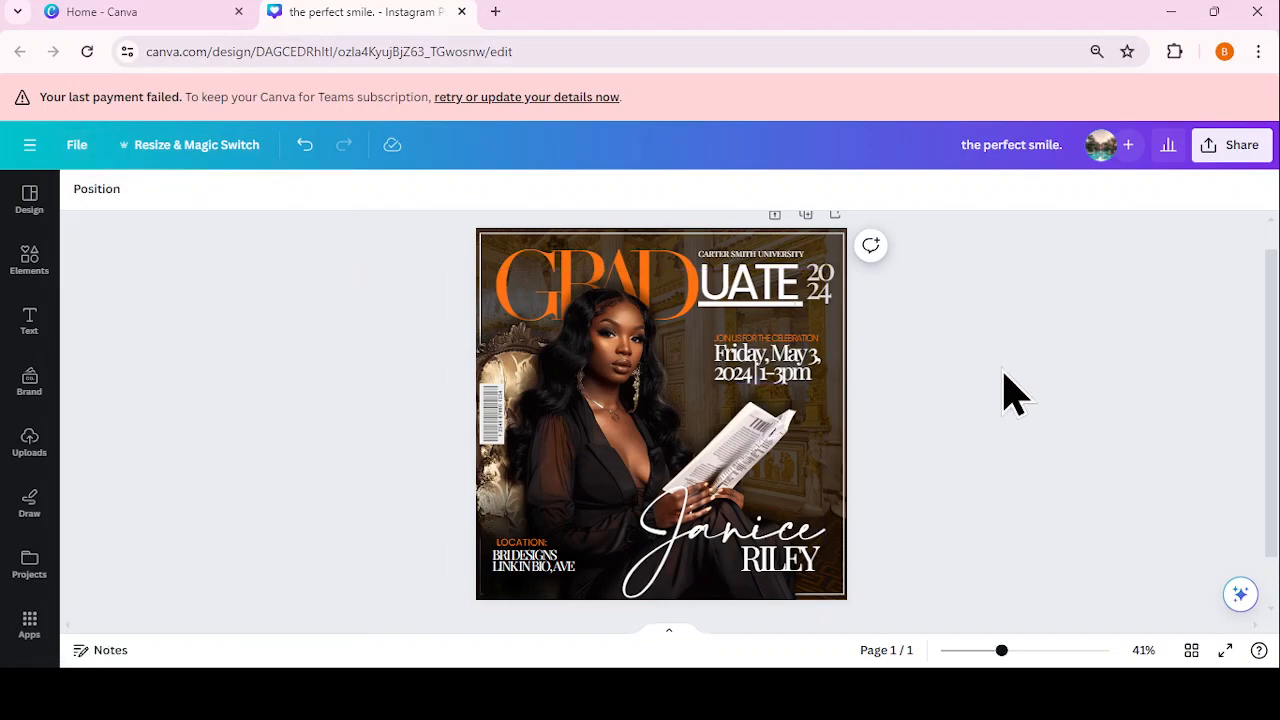
scroll(1012, 392, "down", 1)
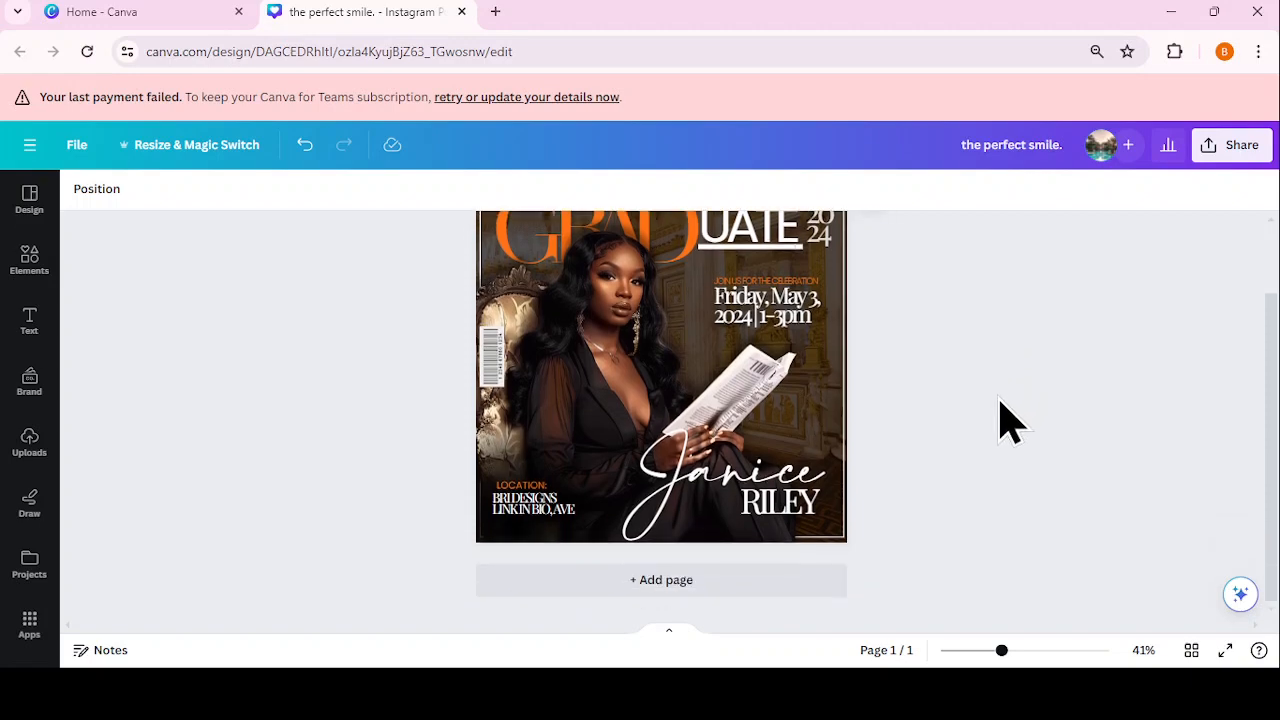
scroll(1008, 420, "up", 2)
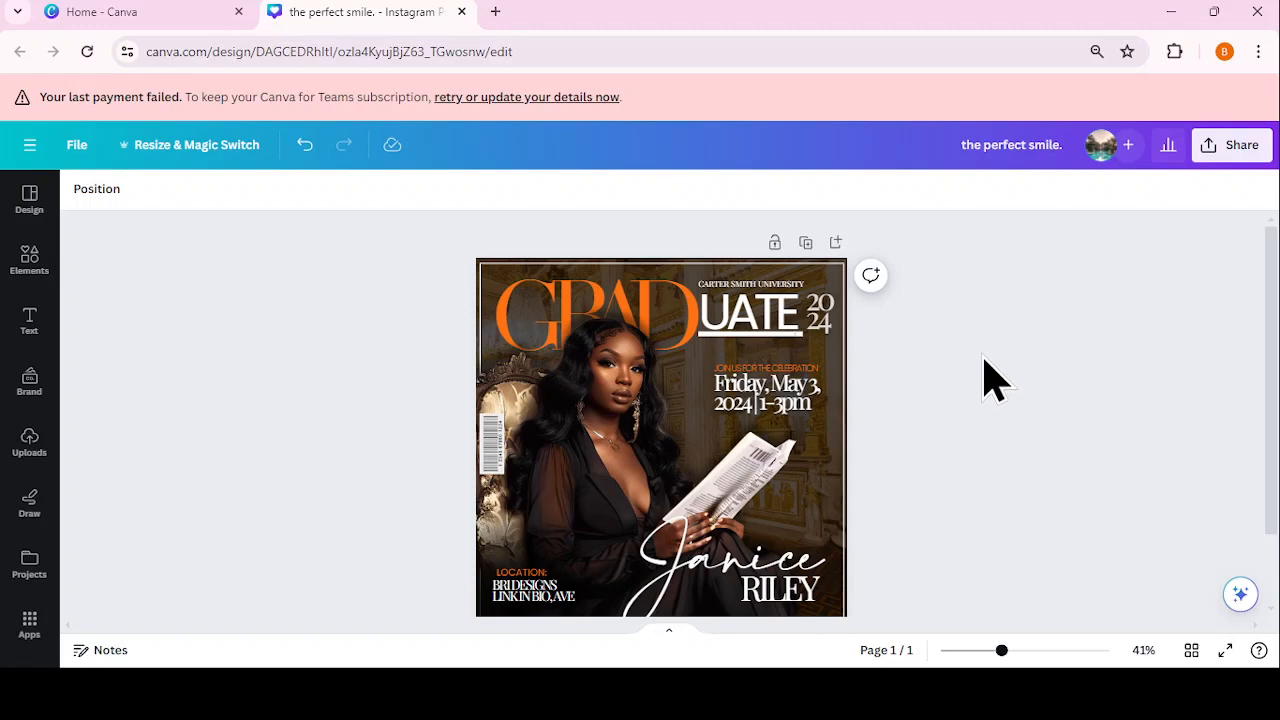
scroll(951, 405, "down", 2)
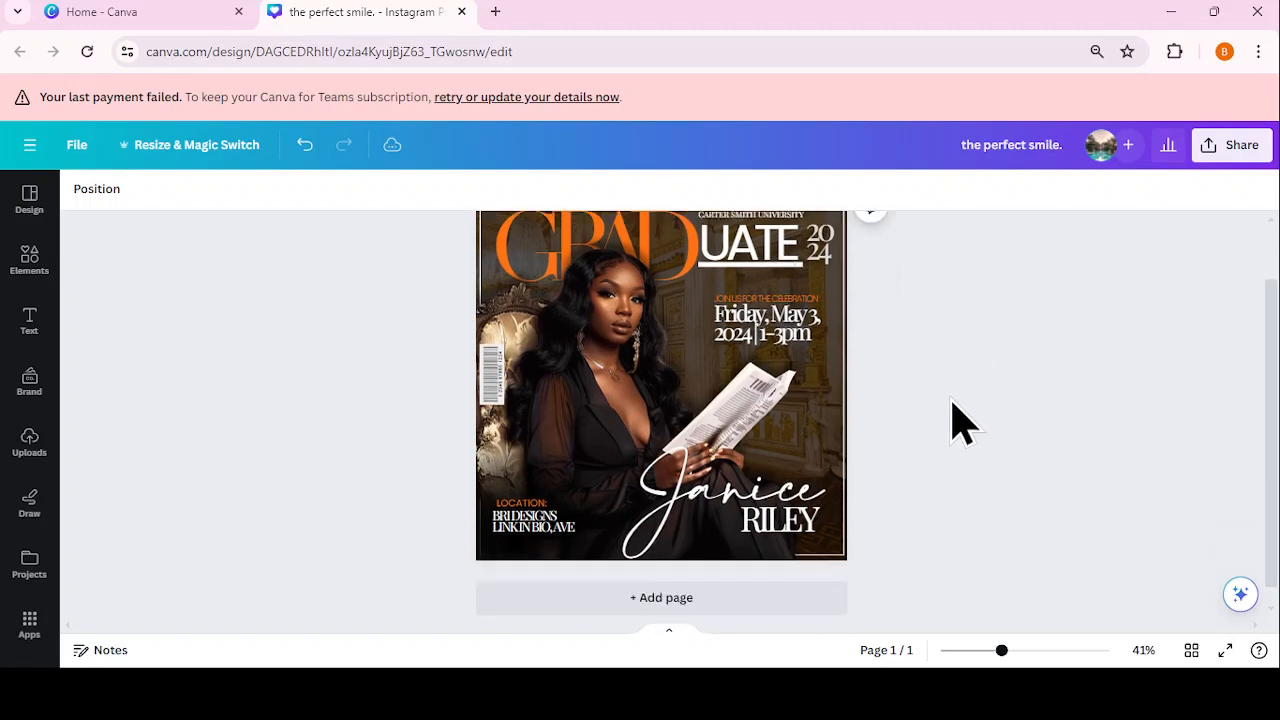
left_click(803, 583)
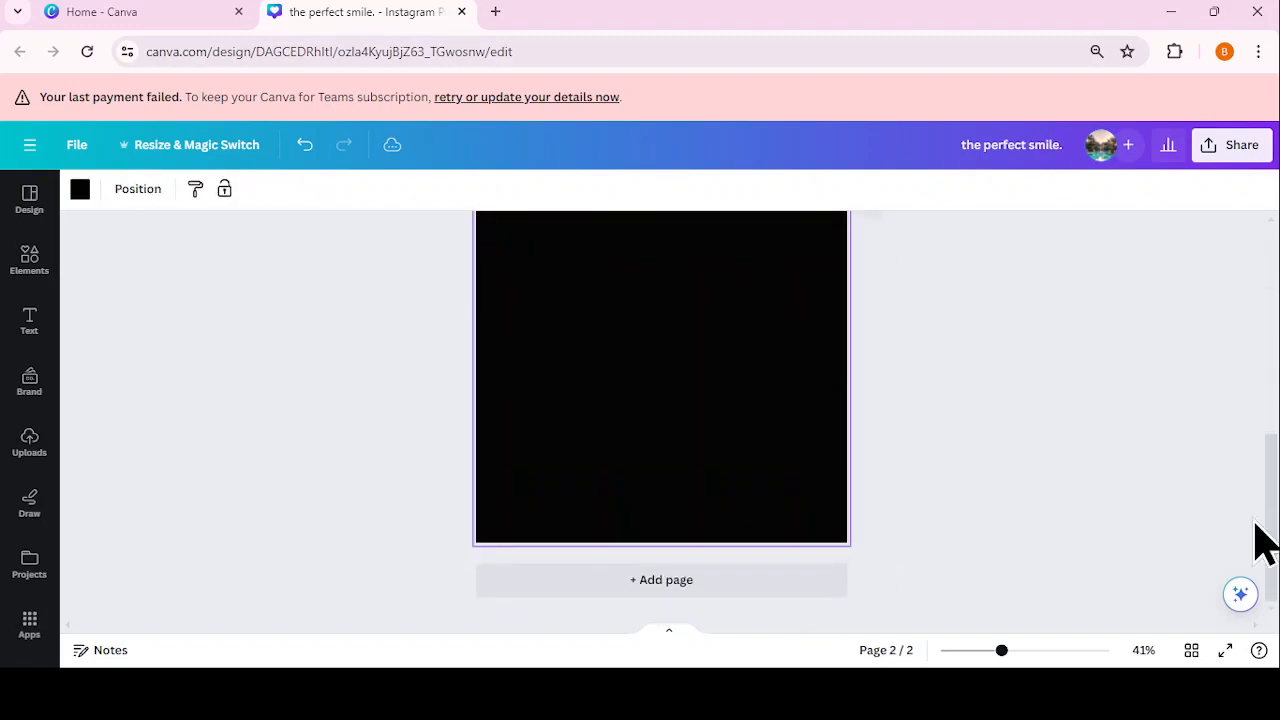
left_click_drag(1272, 518, 1272, 495)
Step: Place the palace ballroom photo from recently used elements onto page 2
left_click(14, 276)
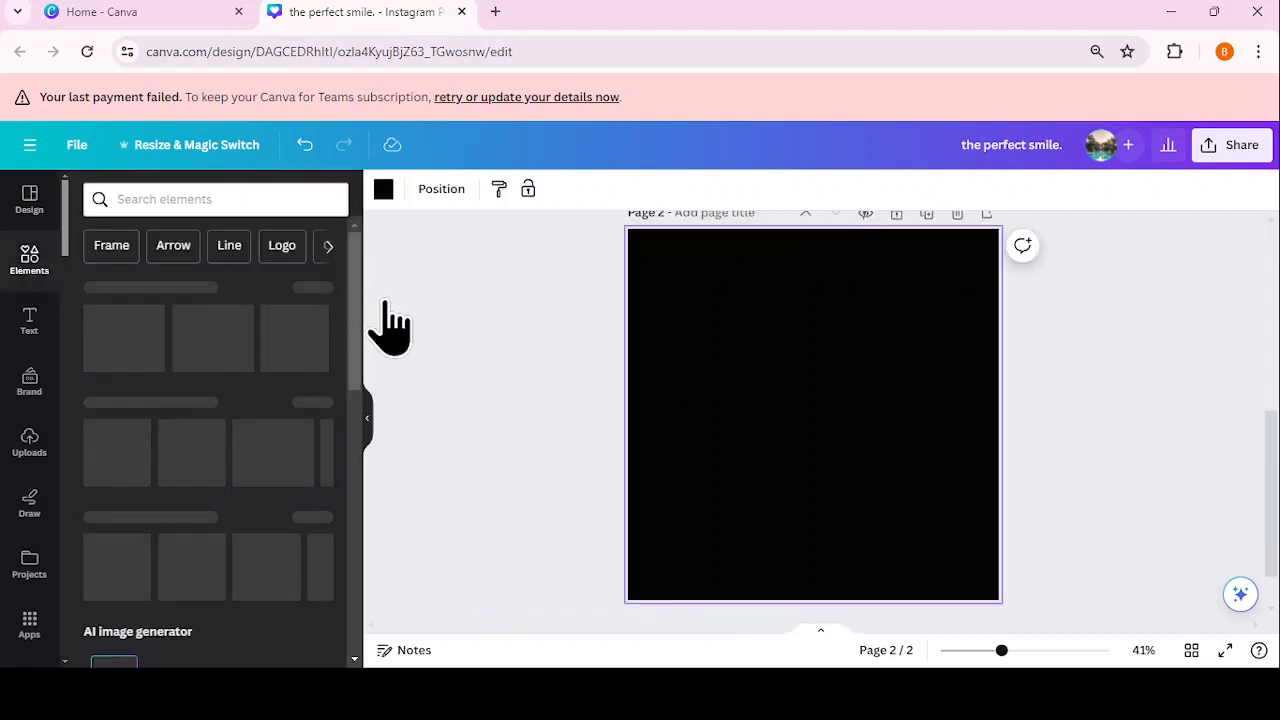
left_click(315, 288)
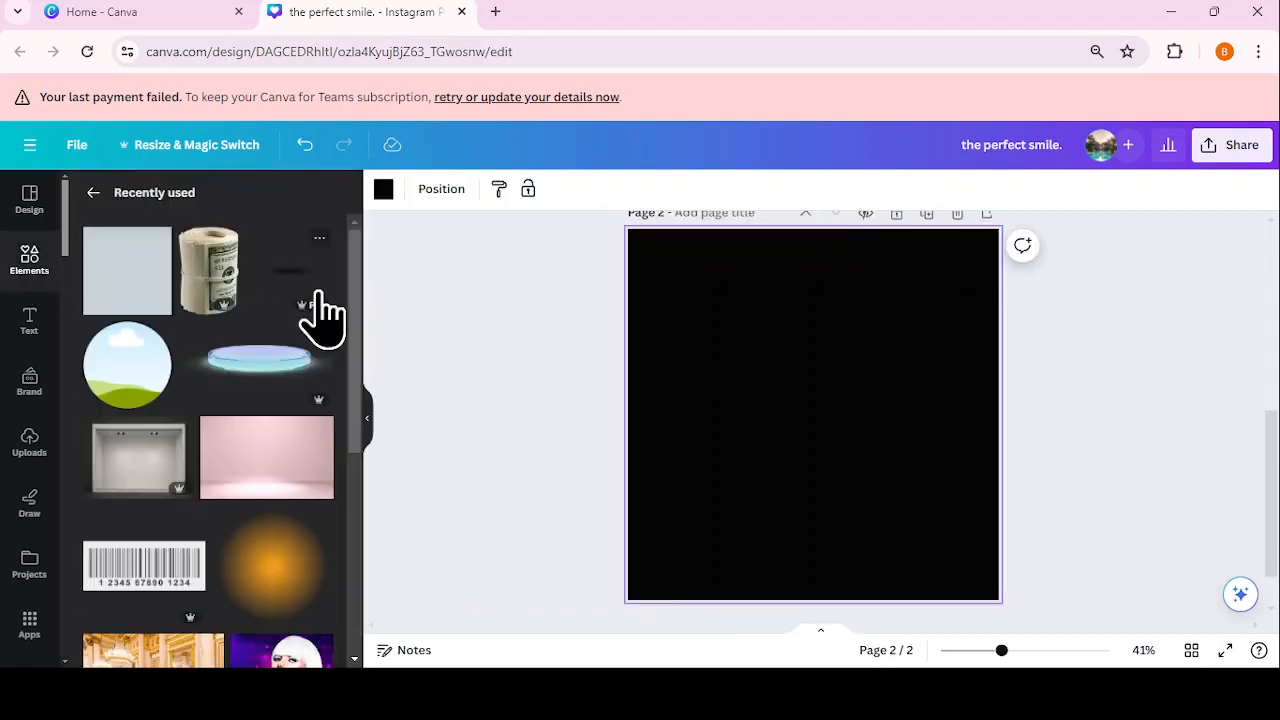
scroll(290, 410, "down", 1)
scroll(290, 440, "down", 3)
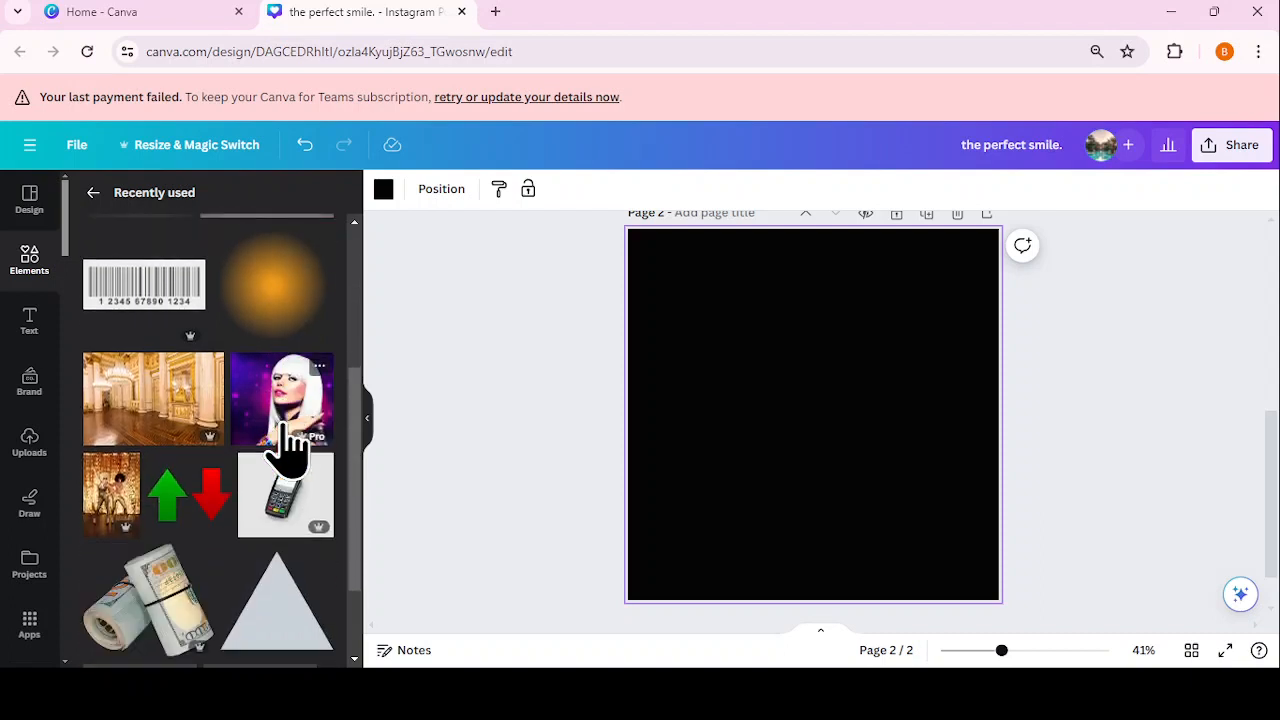
left_click(178, 400)
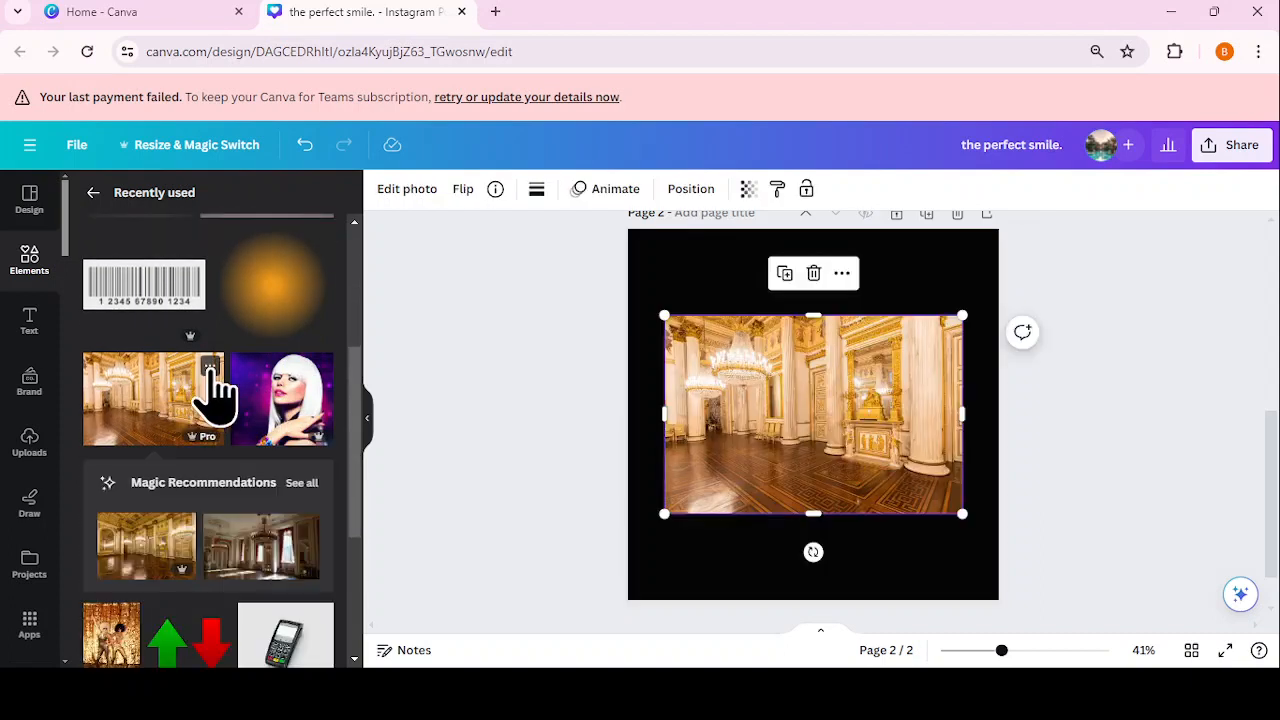
left_click(210, 366)
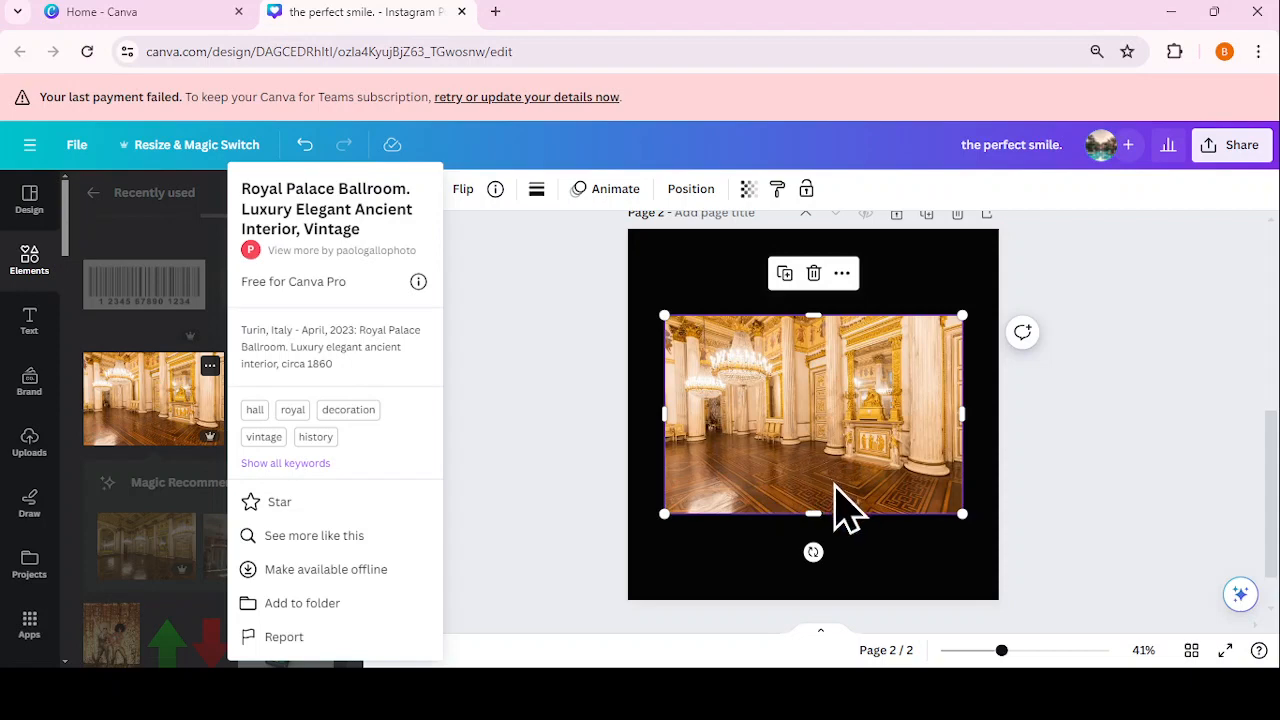
left_click(583, 371)
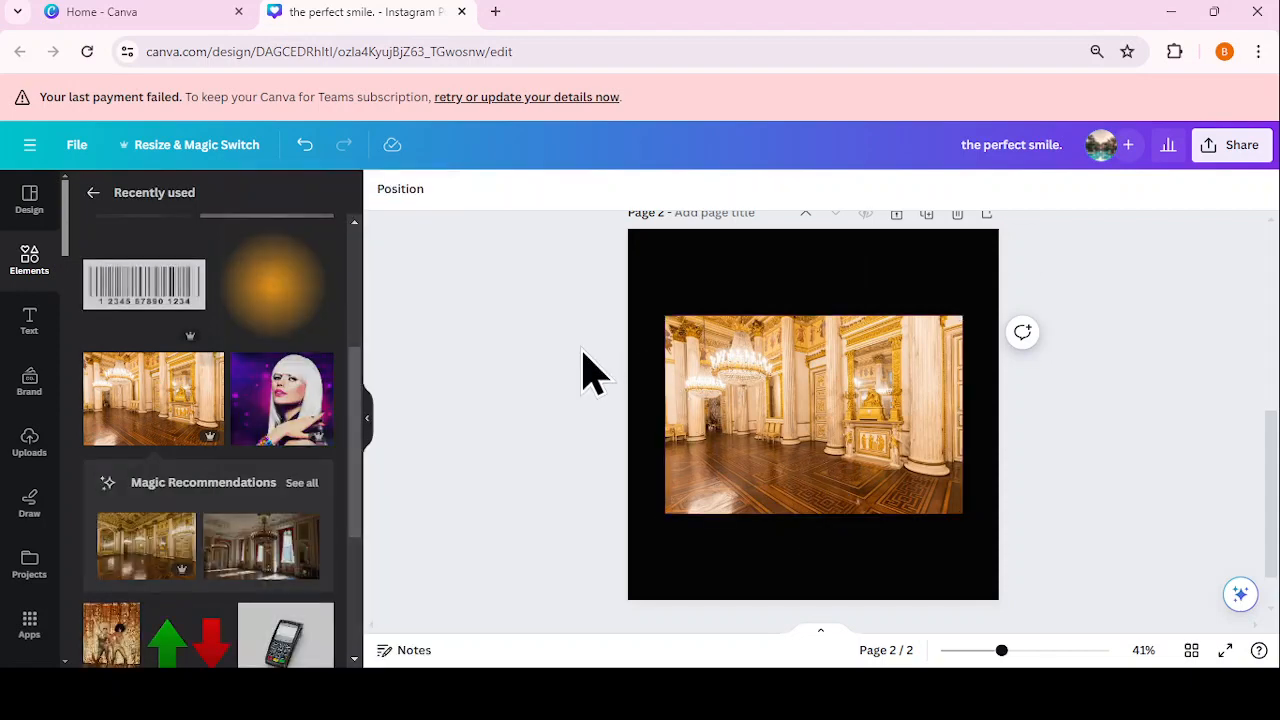
left_click(368, 422)
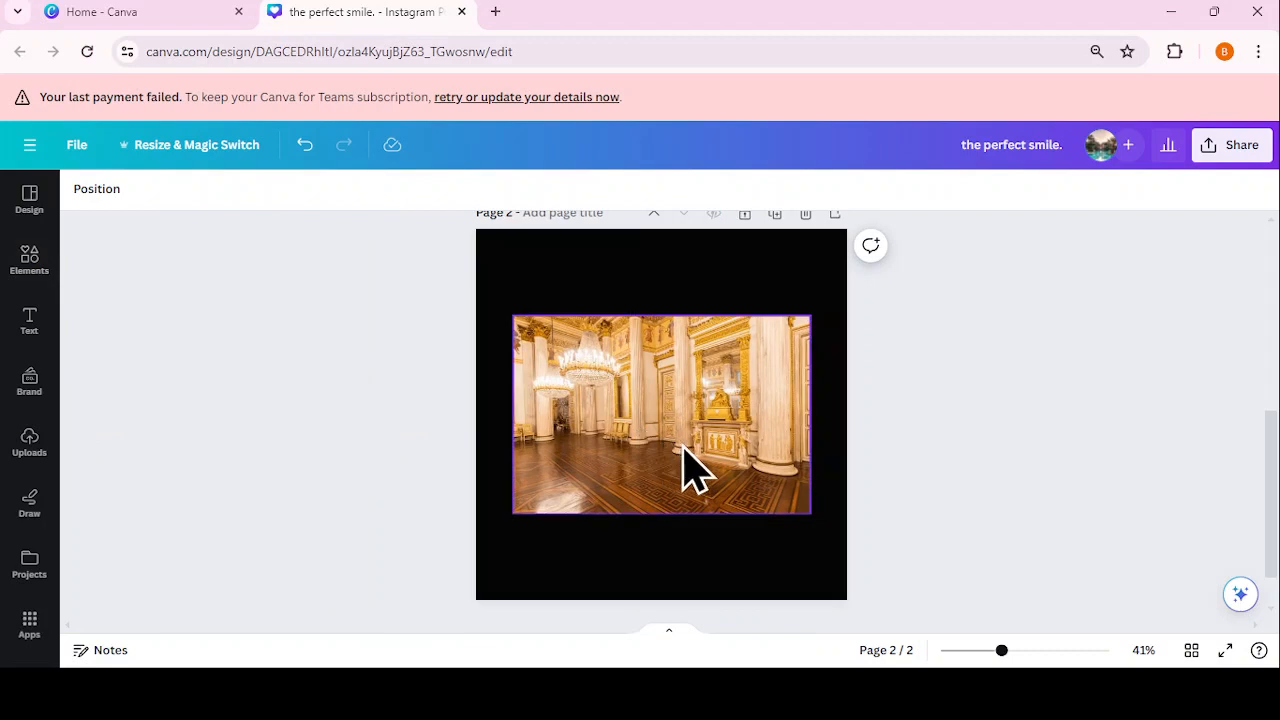
left_click(651, 418)
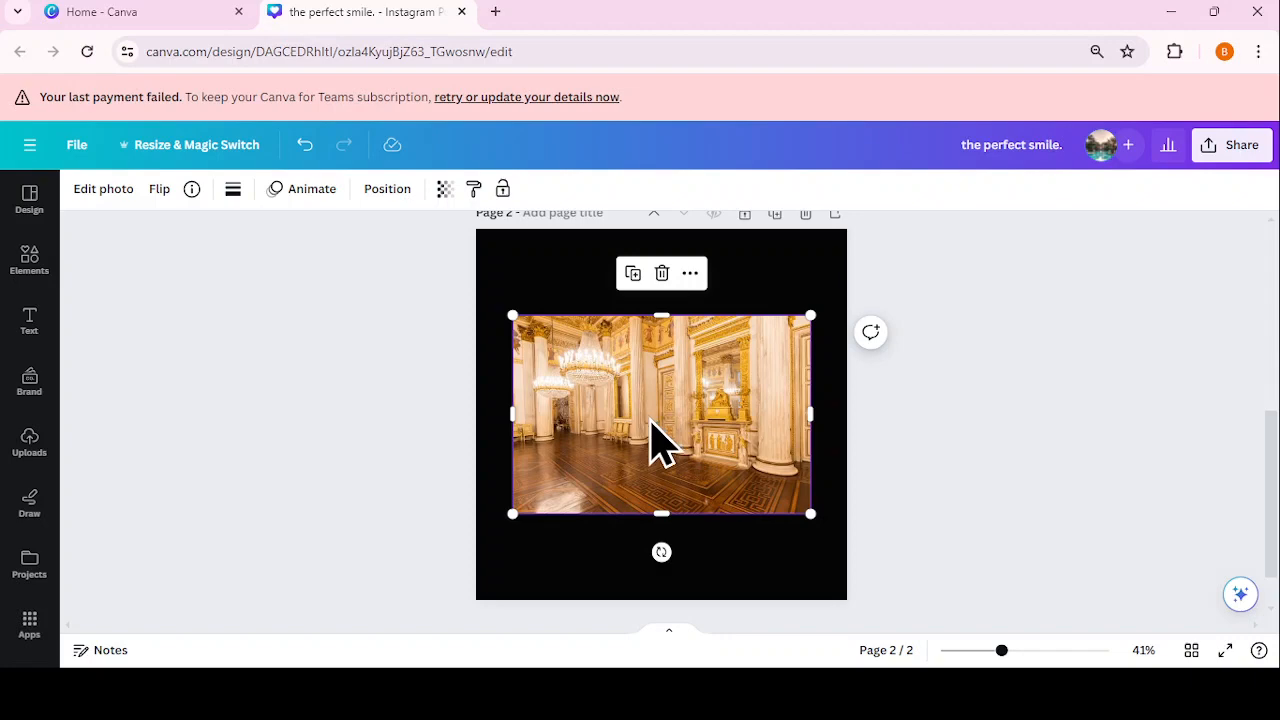
Step: Make the ballroom photo the background of page 2
right_click(651, 438)
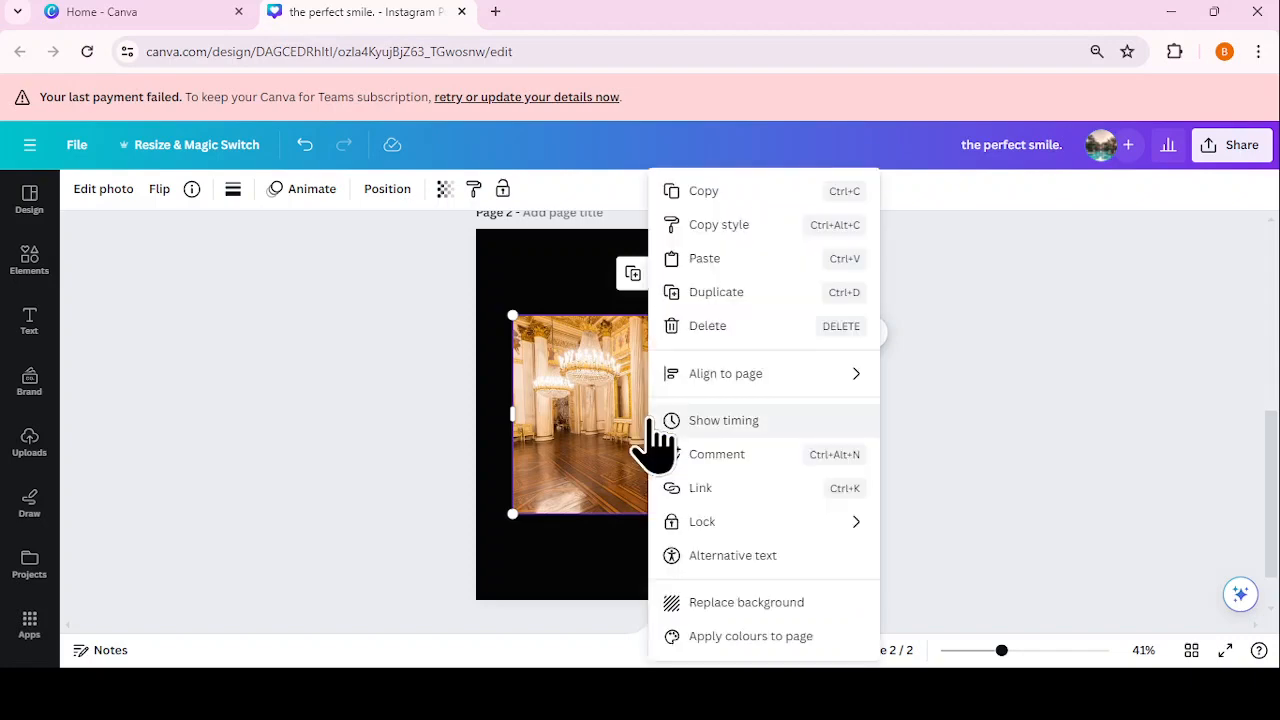
left_click(722, 606)
left_click(726, 520)
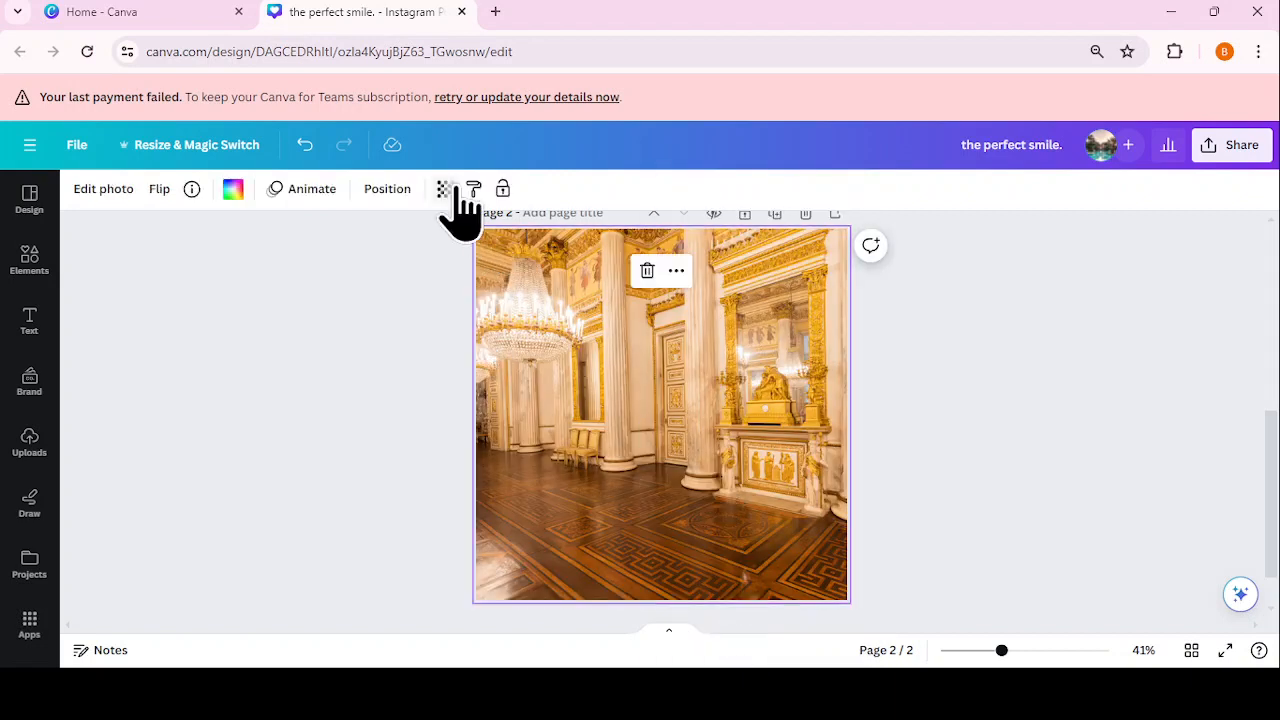
Step: Set the background photo's transparency to 30, then start a GRAD text box
left_click(444, 190)
left_click_drag(423, 258, 376, 258)
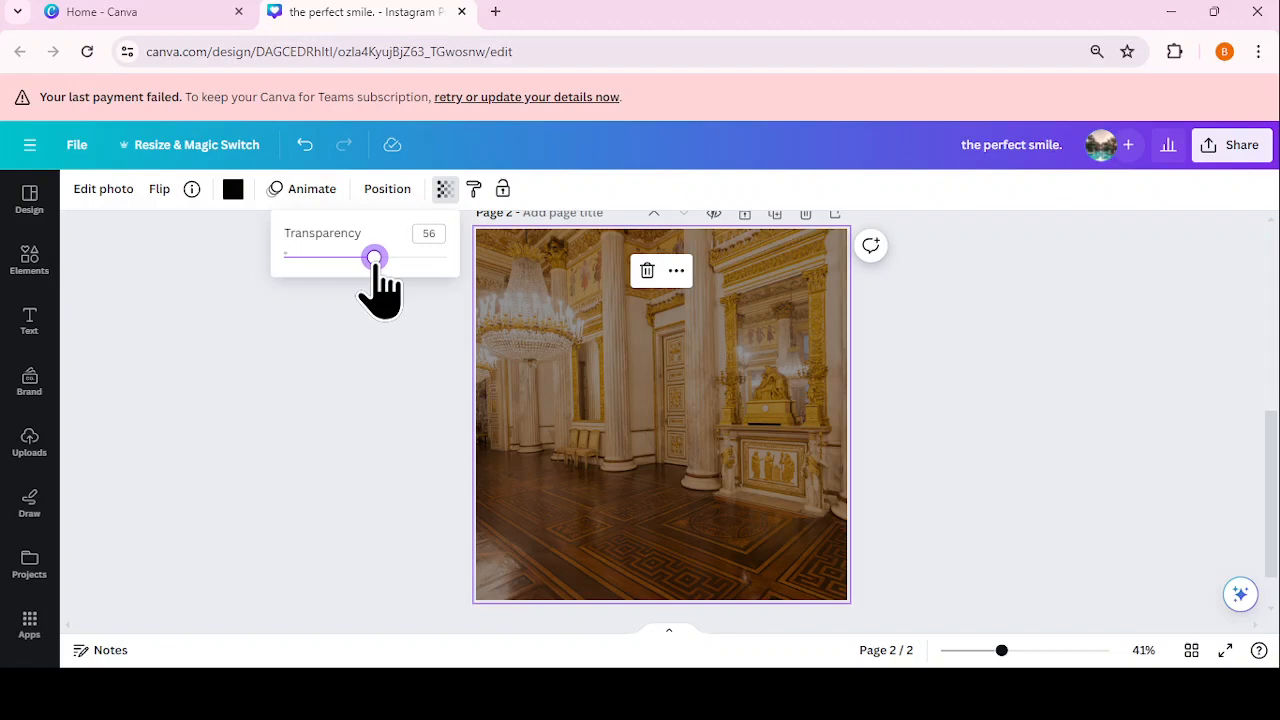
left_click_drag(376, 260, 338, 298)
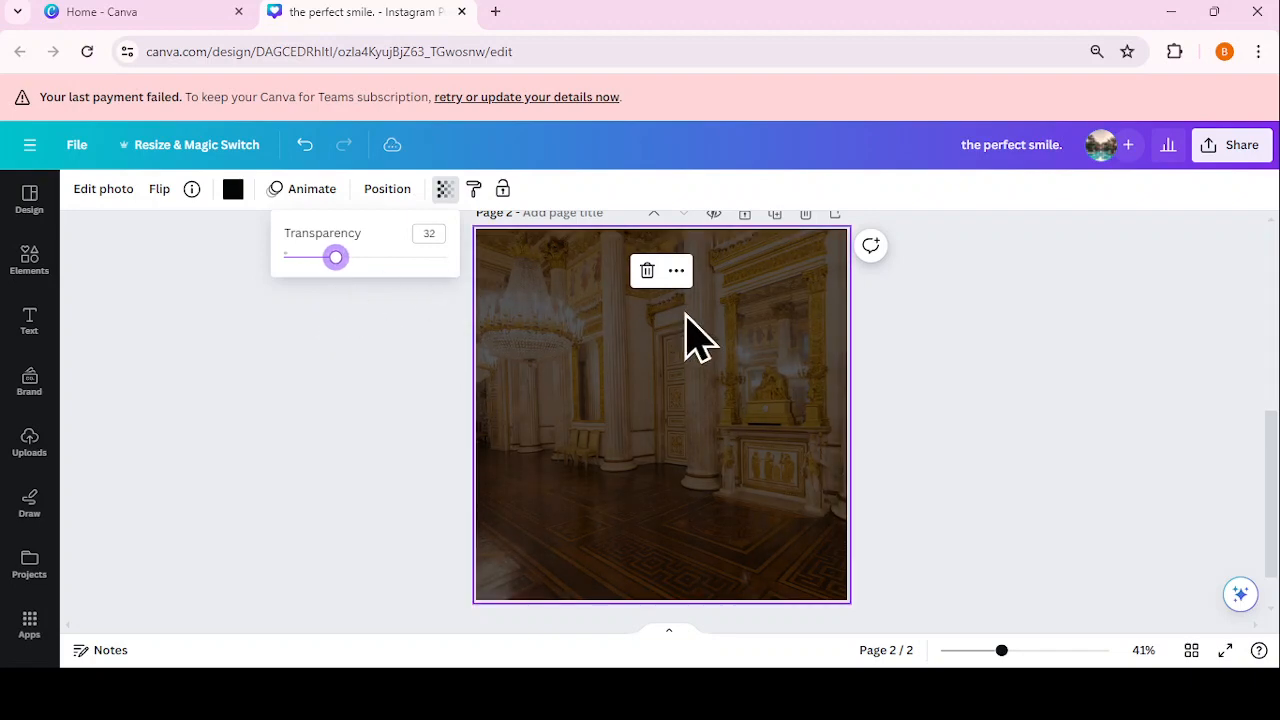
left_click(429, 233)
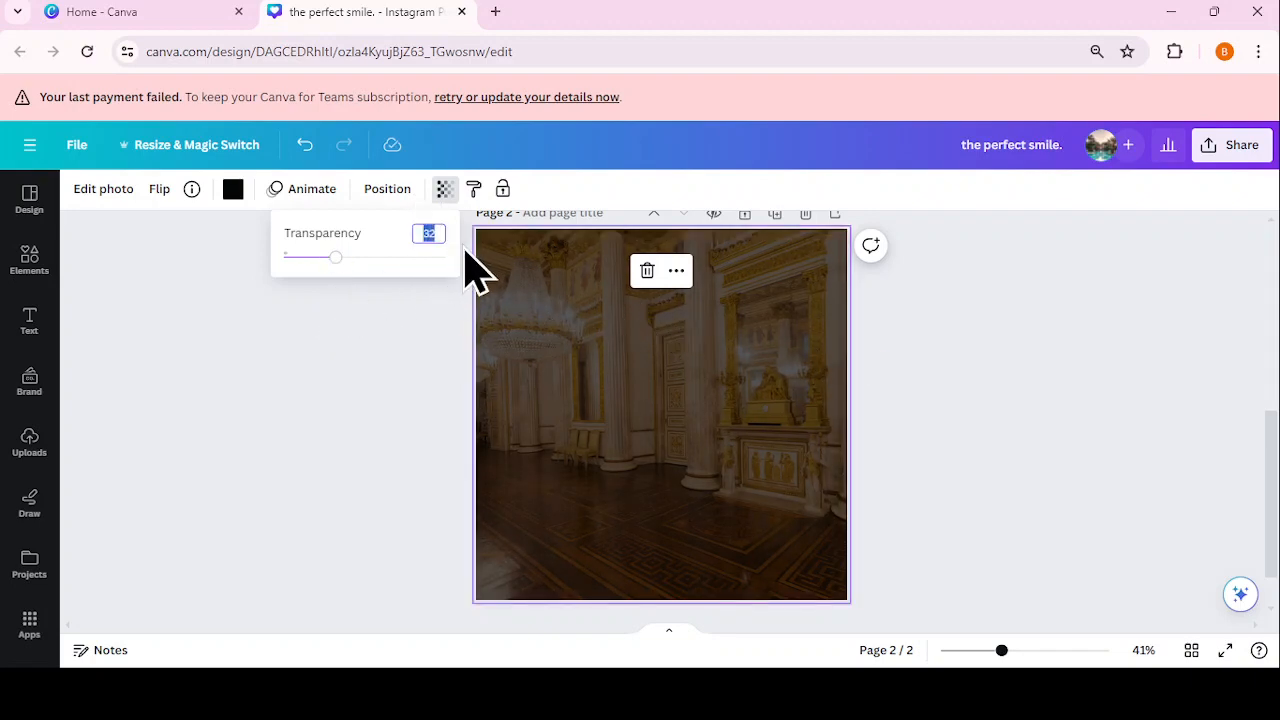
type("30")
key("Return")
left_click(1224, 423)
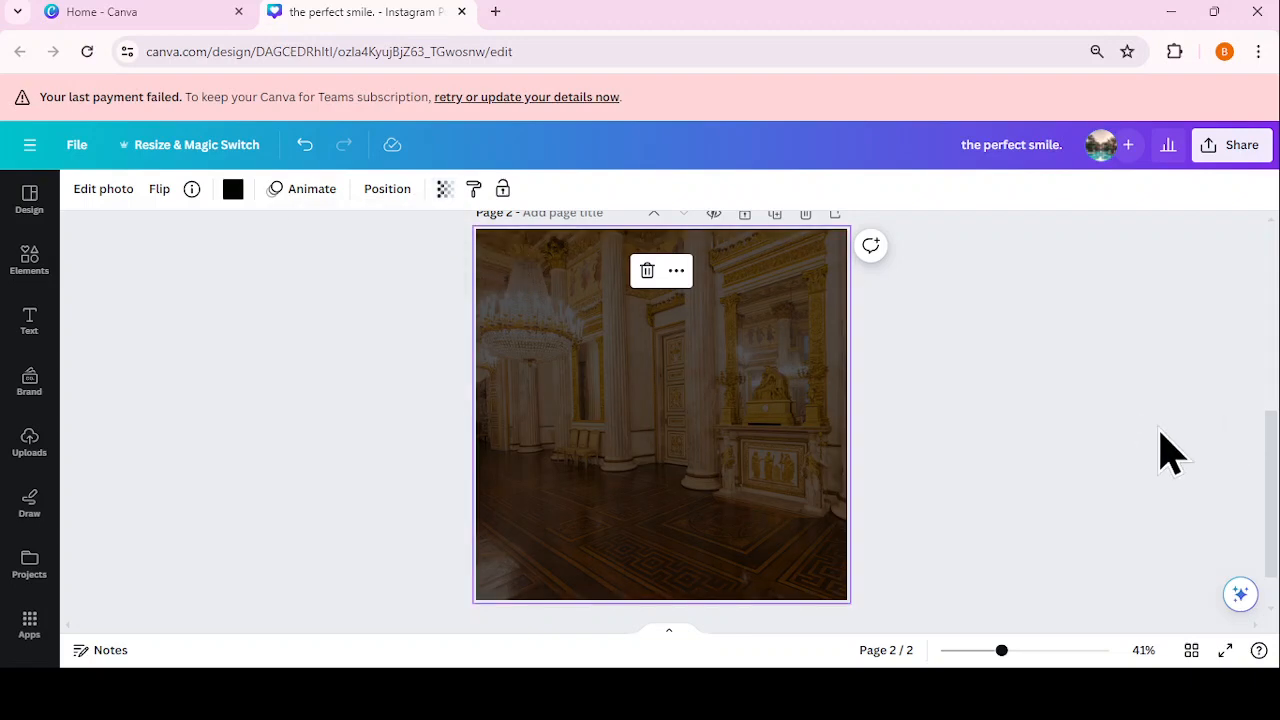
type("t")
type("GRAI")
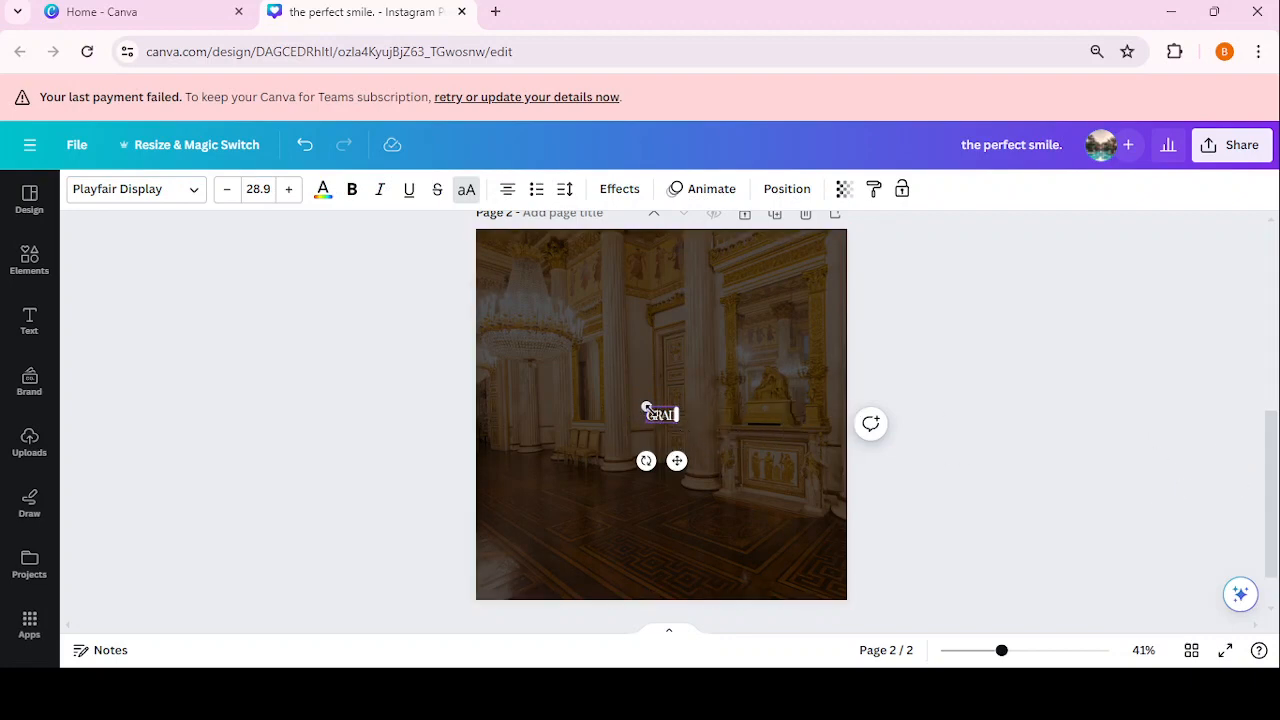
Step: Enlarge the GRAD text and move it to the top-left of page 2
left_click_drag(645, 403, 520, 343)
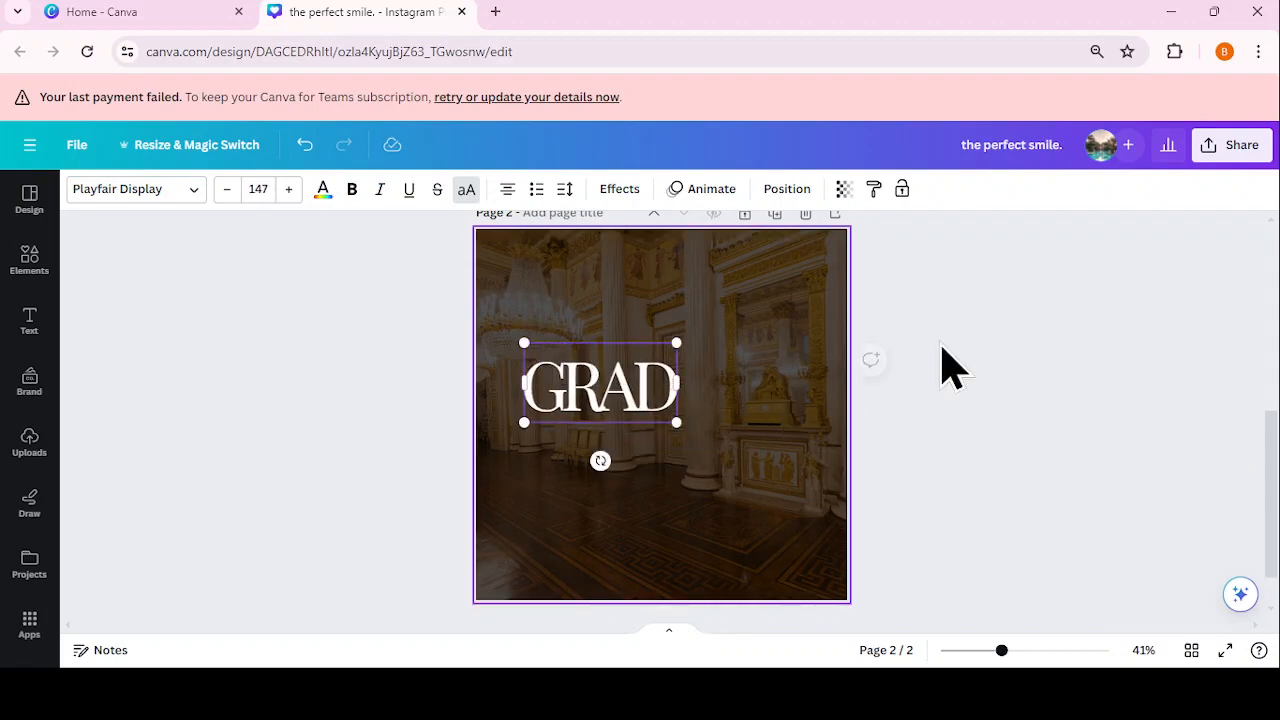
left_click(1040, 334)
left_click_drag(582, 392, 565, 288)
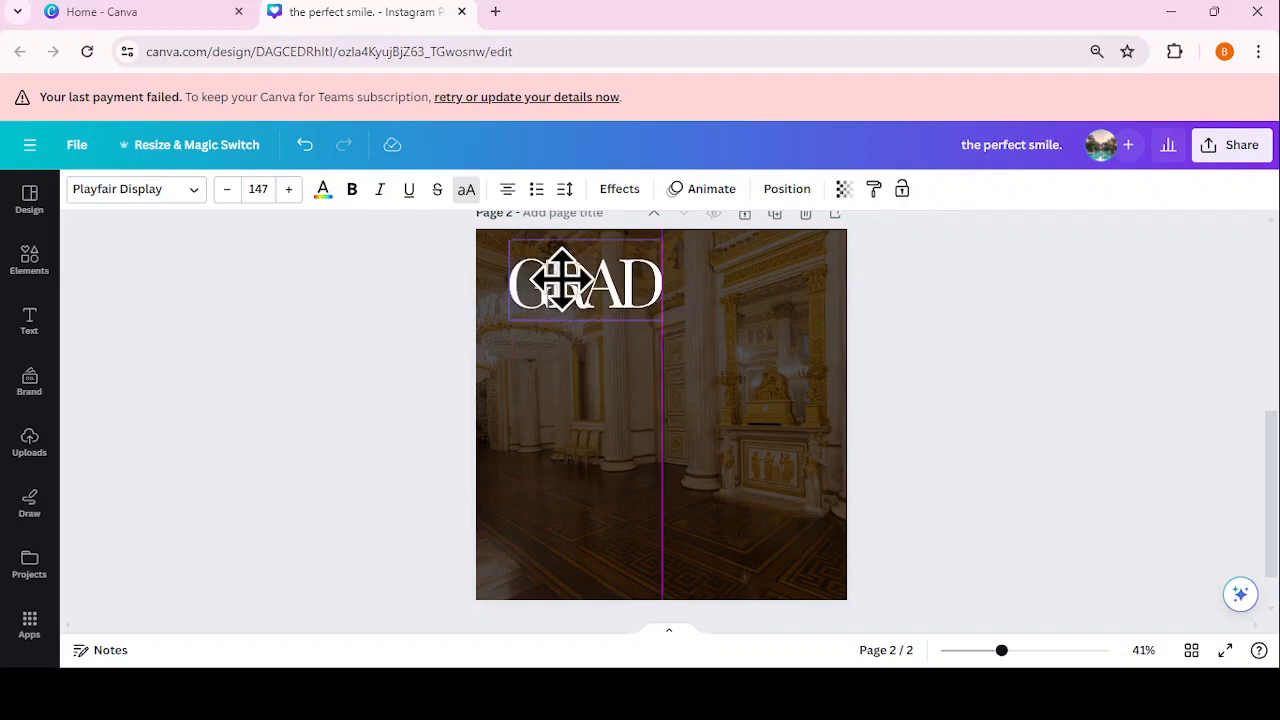
left_click(946, 386)
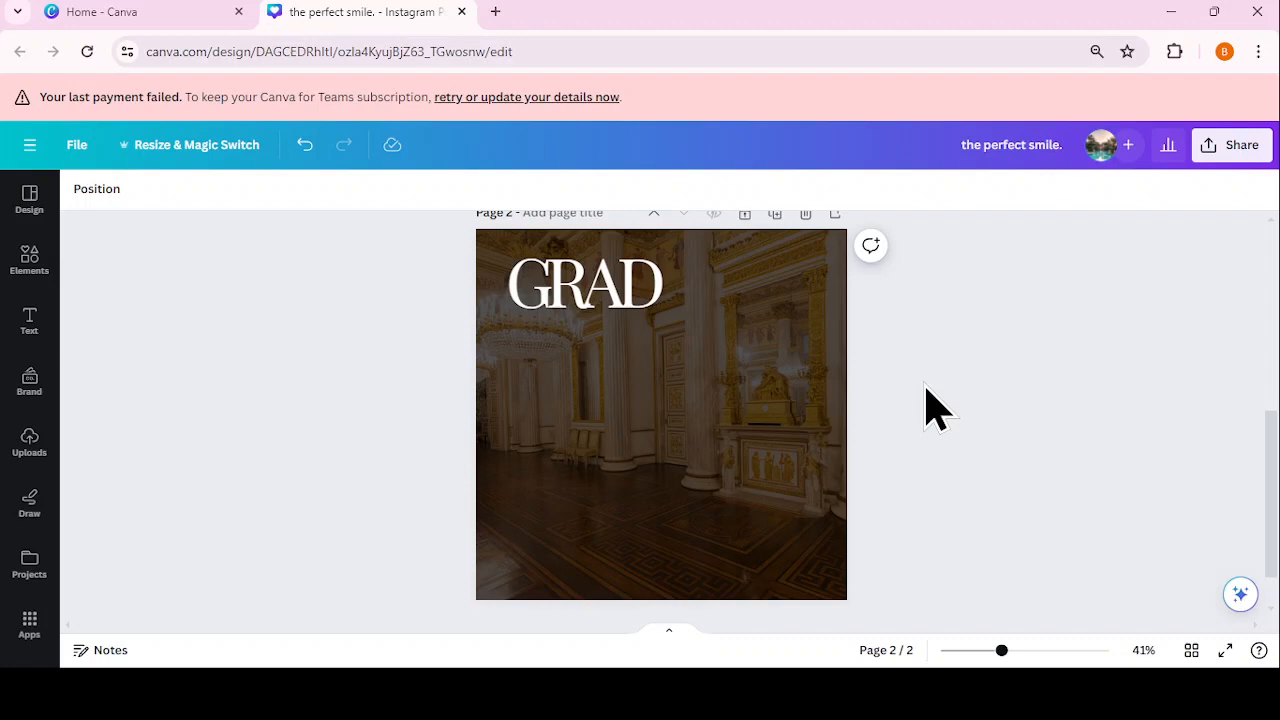
left_click(647, 313)
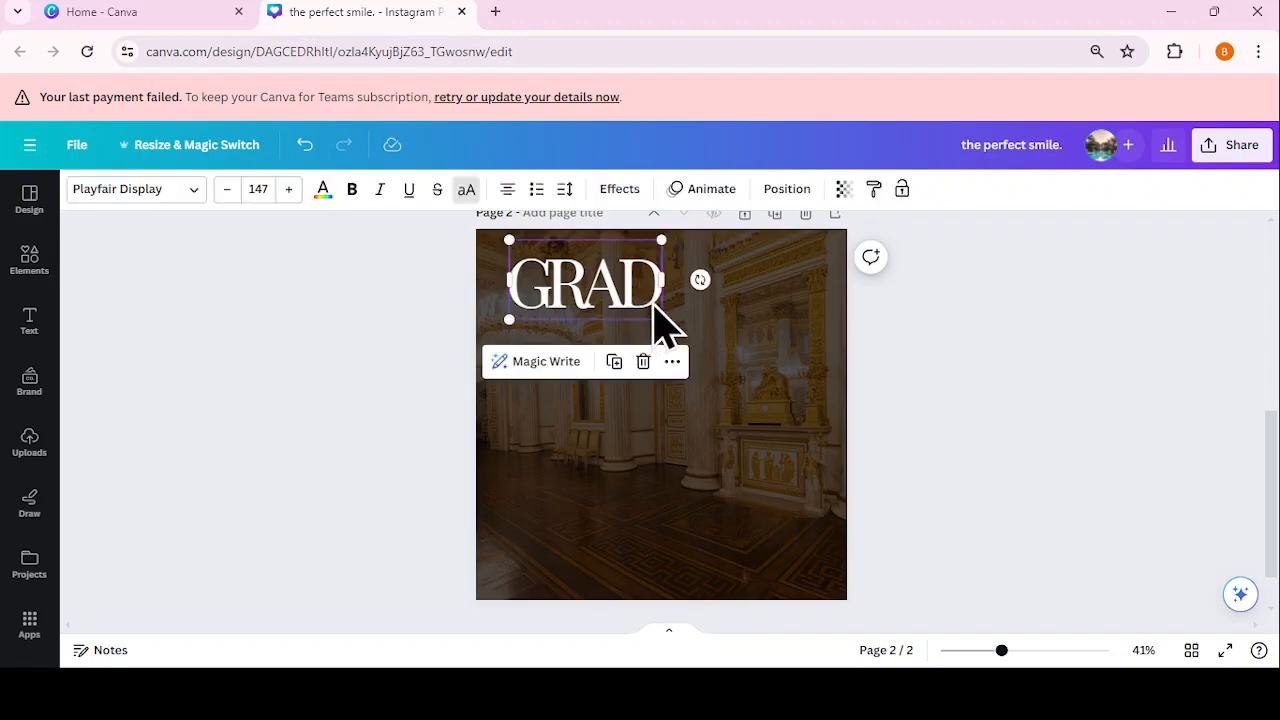
left_click(651, 337)
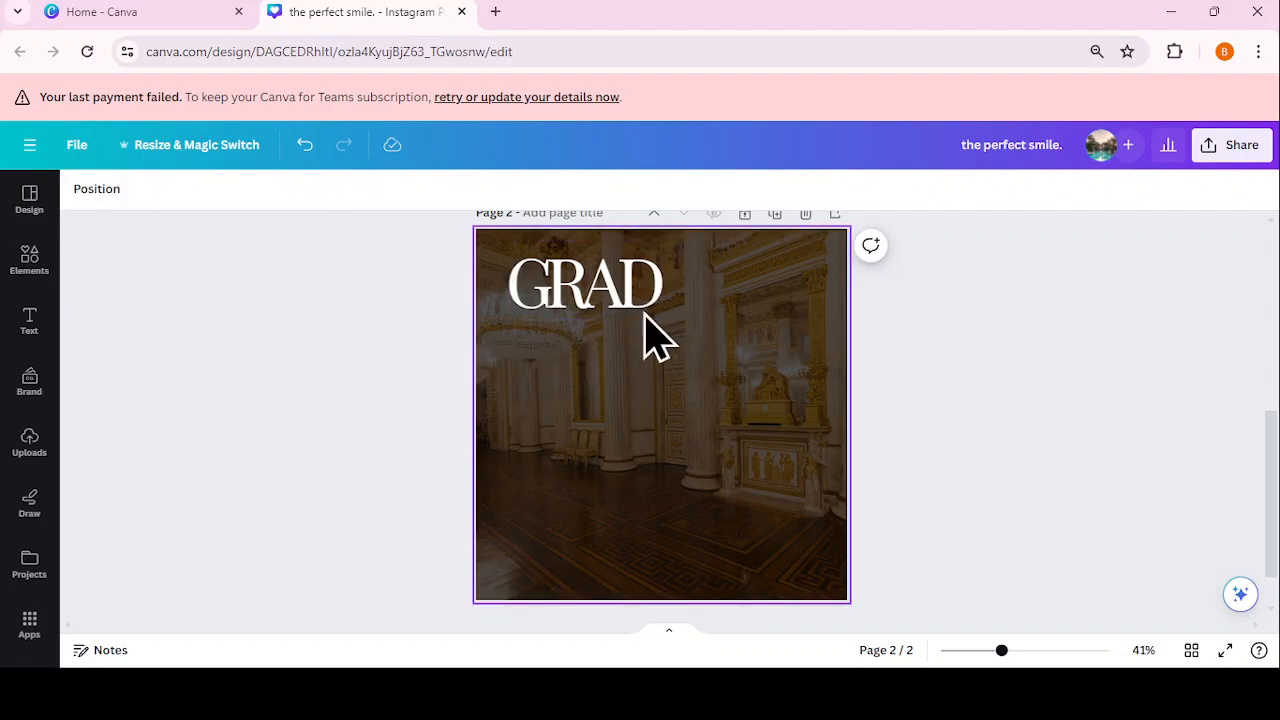
left_click(634, 311)
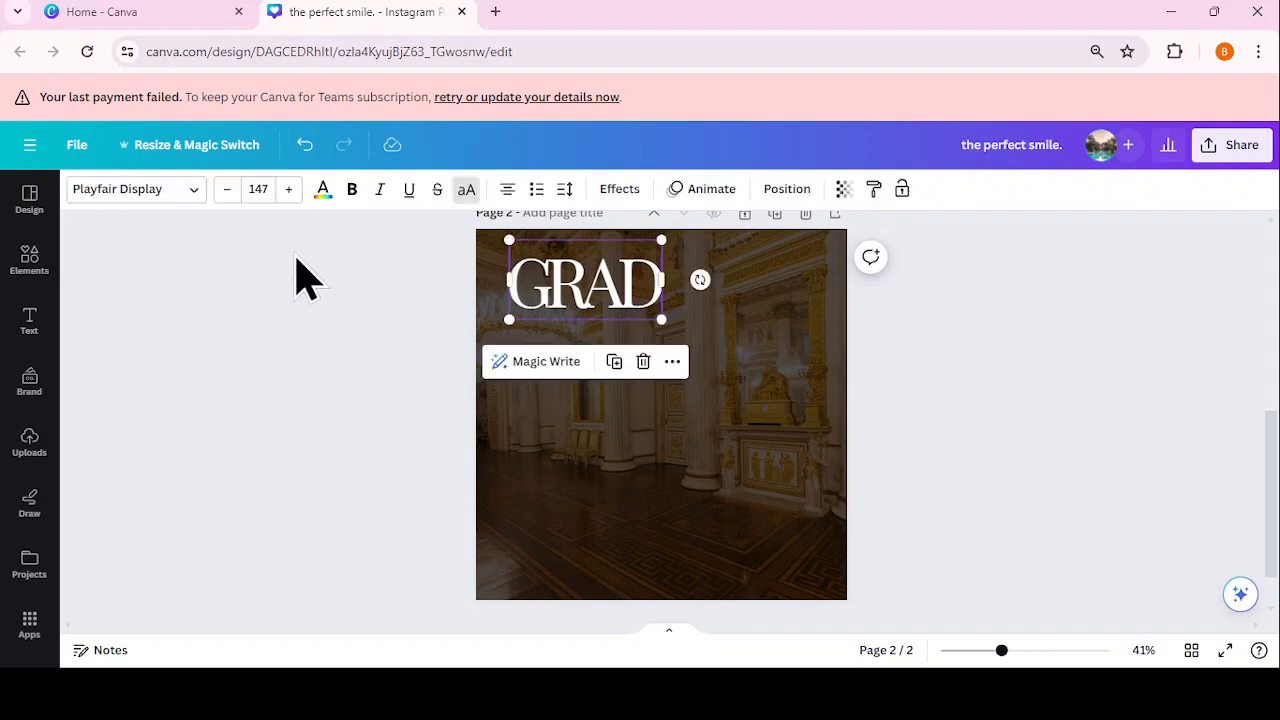
Step: Change GRAD's font from Playfair Display to MADE SAONARA 2
left_click(186, 190)
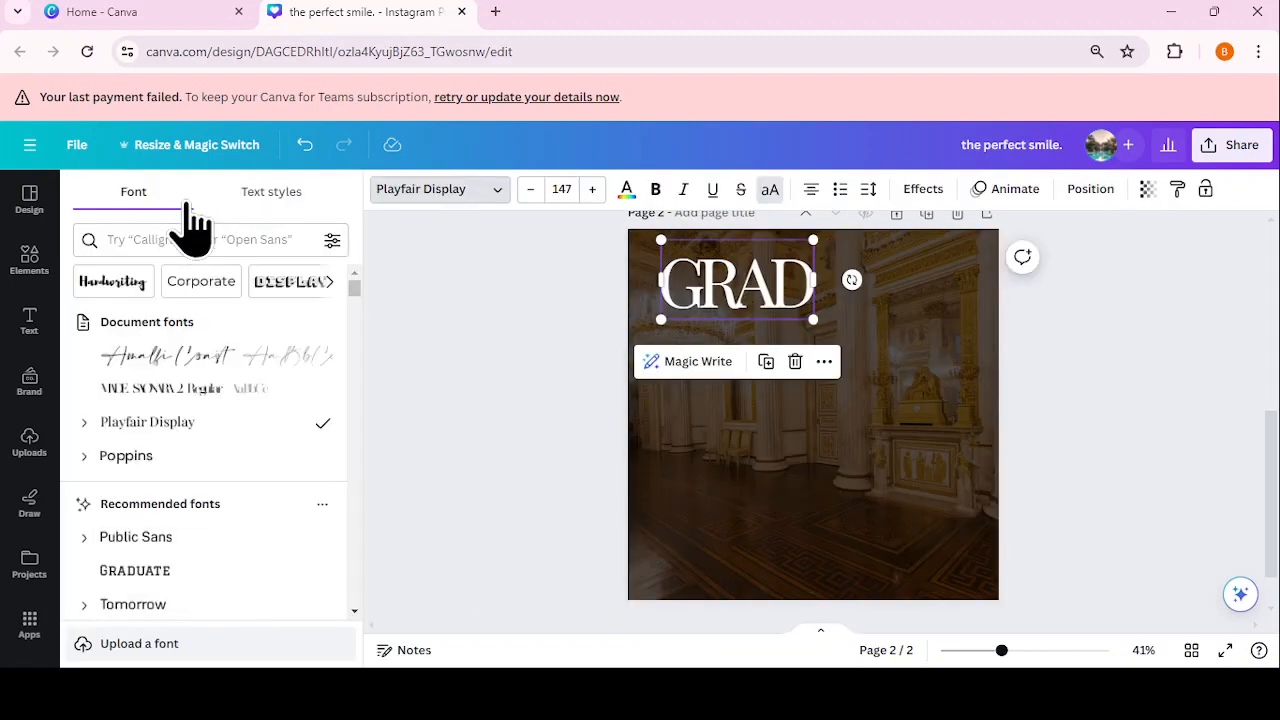
left_click(256, 388)
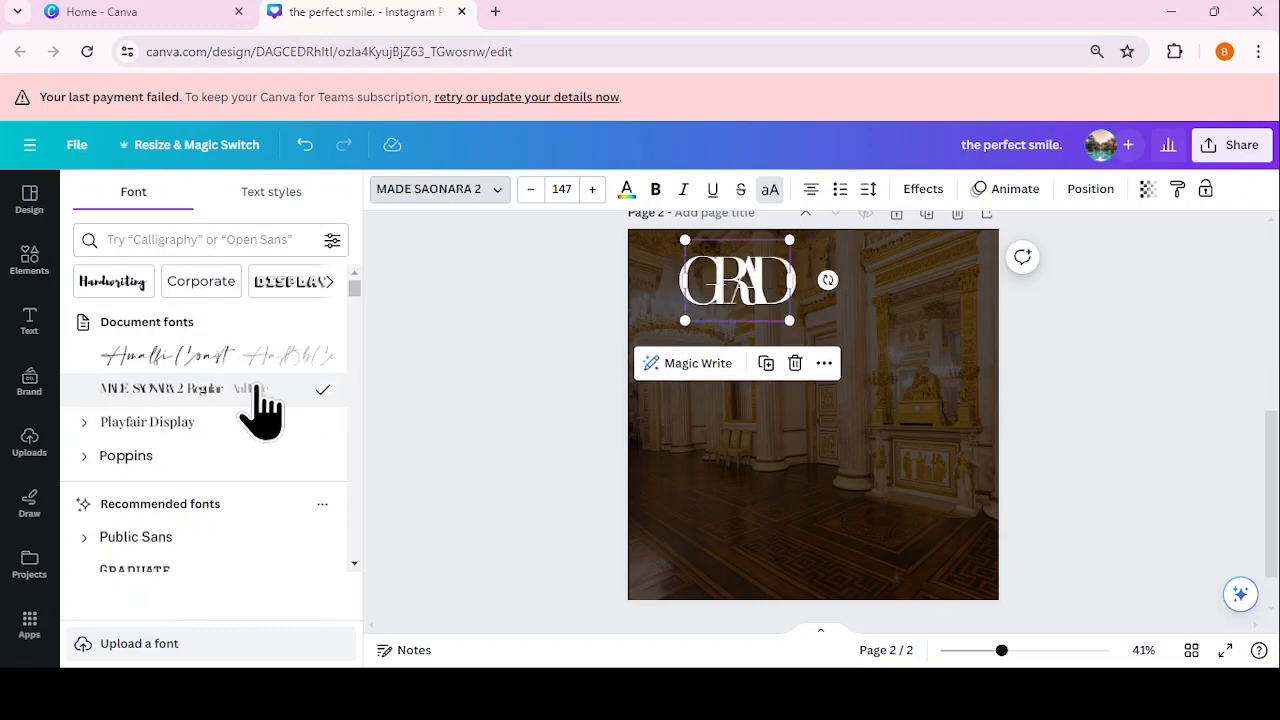
left_click(438, 328)
left_click(1052, 459)
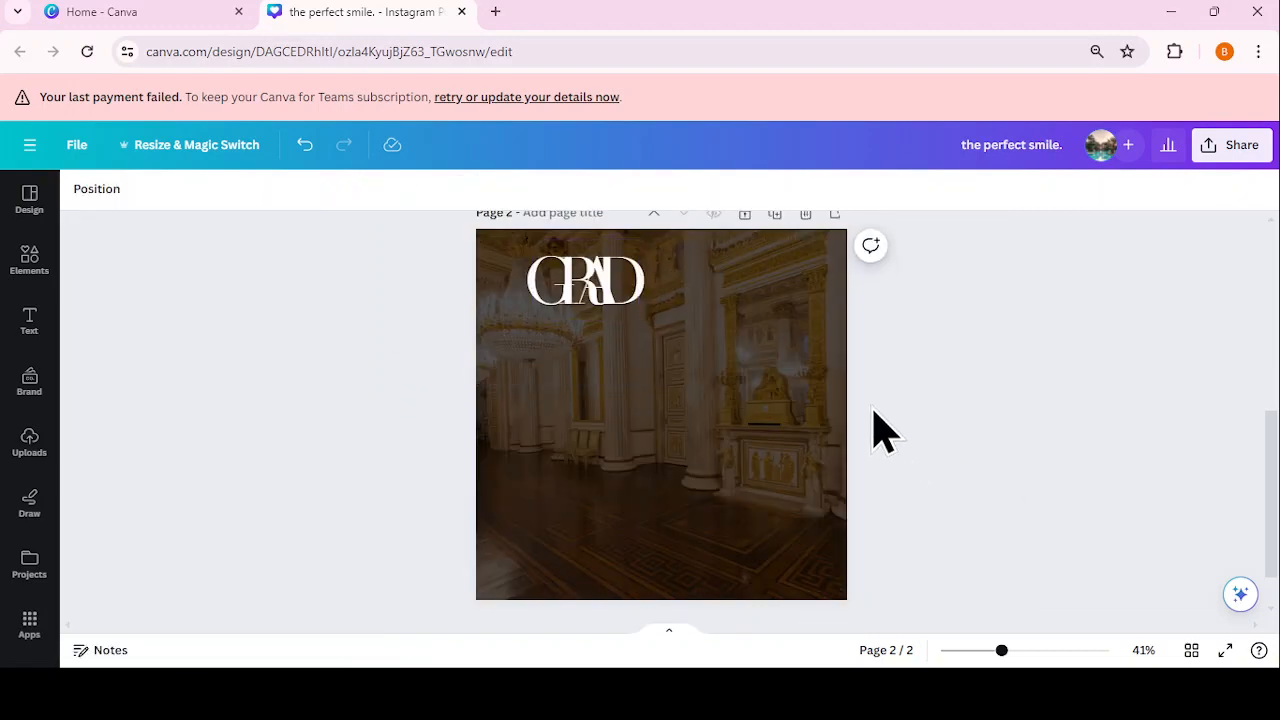
left_click(594, 317)
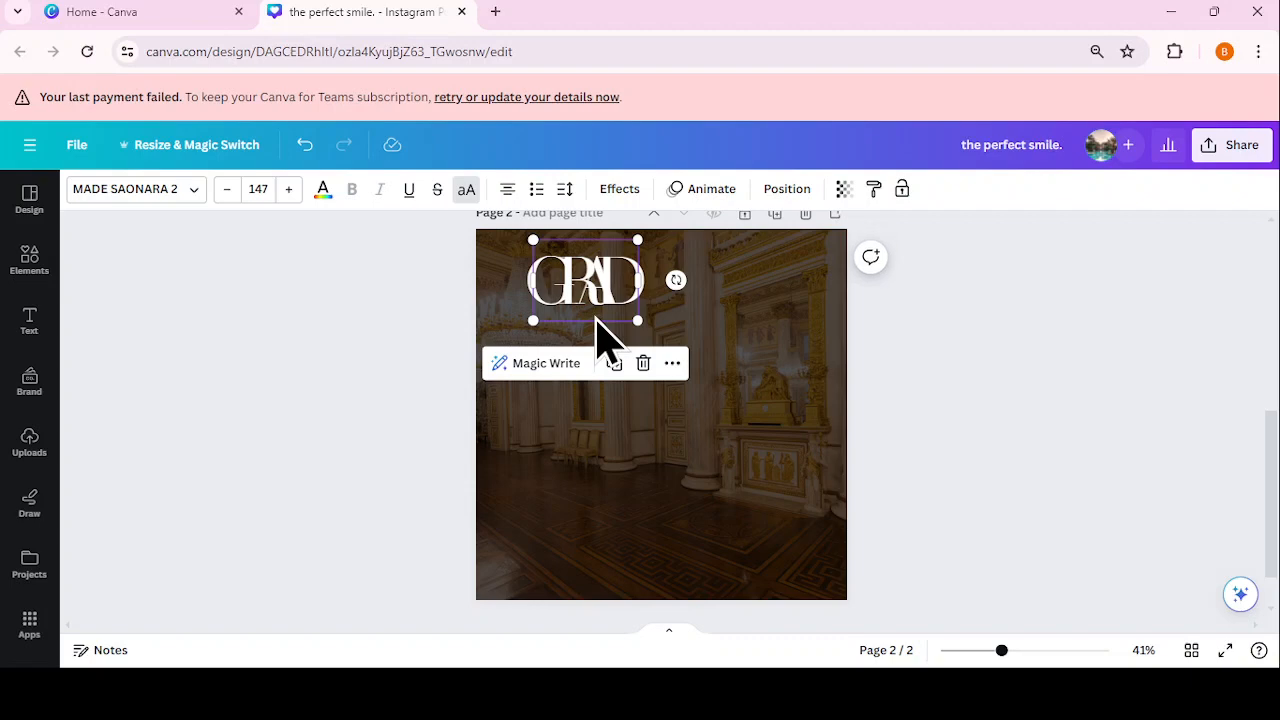
Step: Widen GRAD's letter spacing and enlarge the heading to size 203
left_click(565, 190)
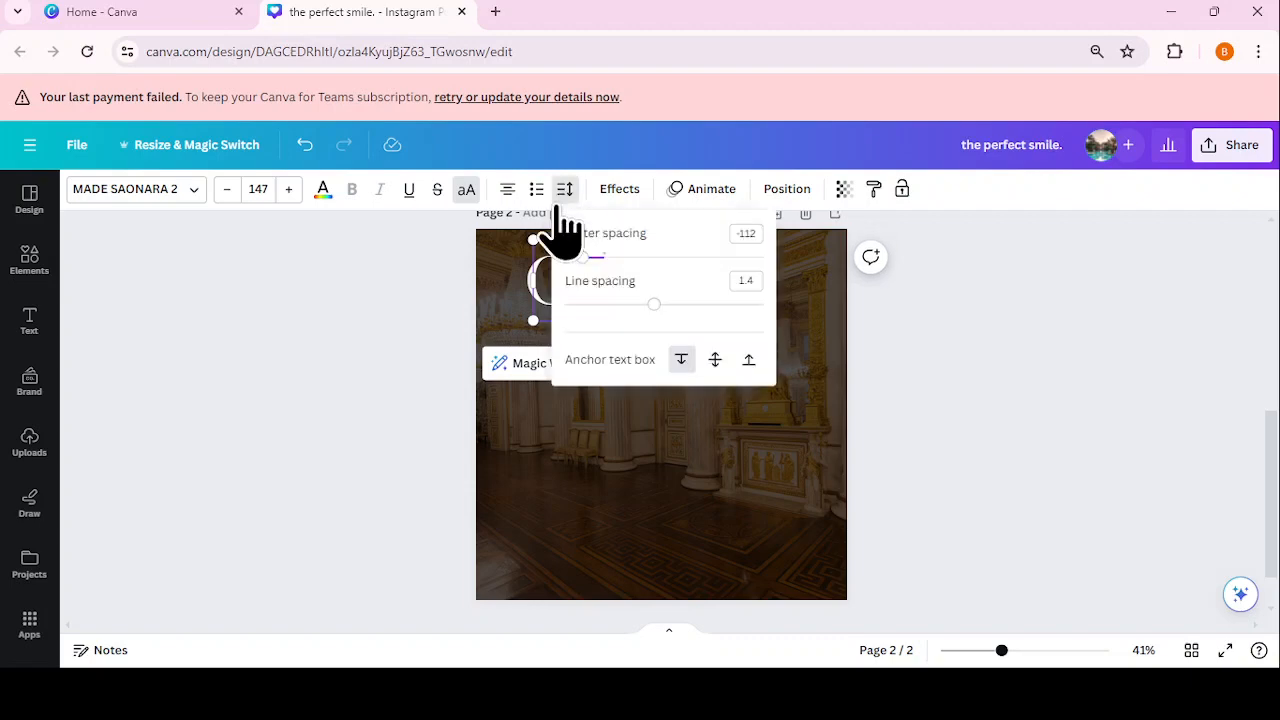
left_click_drag(585, 258, 596, 258)
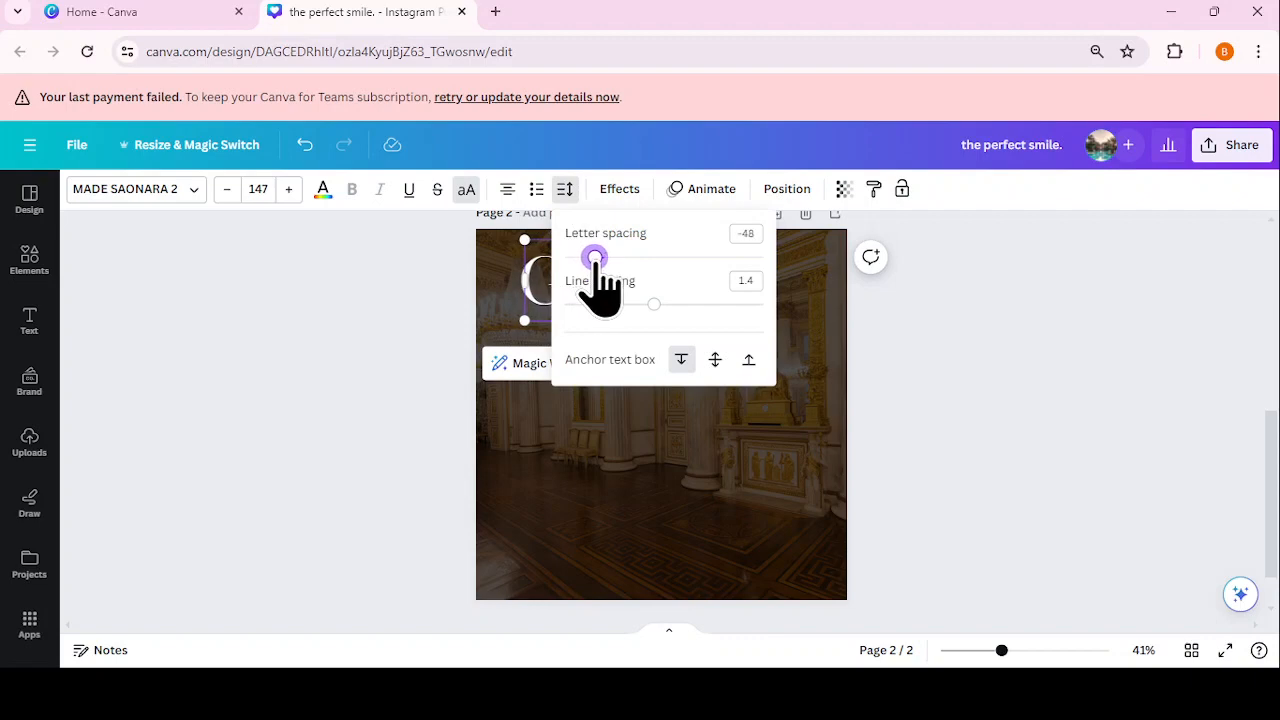
left_click_drag(596, 258, 601, 258)
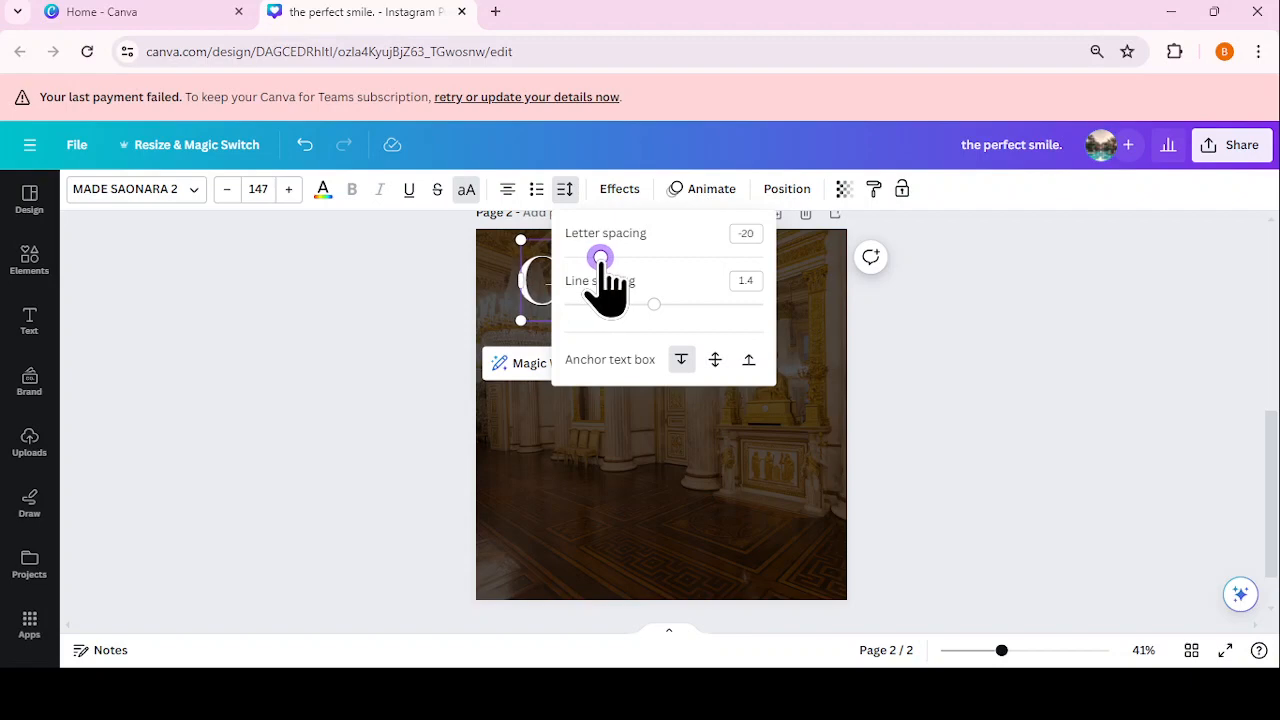
left_click(1034, 386)
left_click(791, 343)
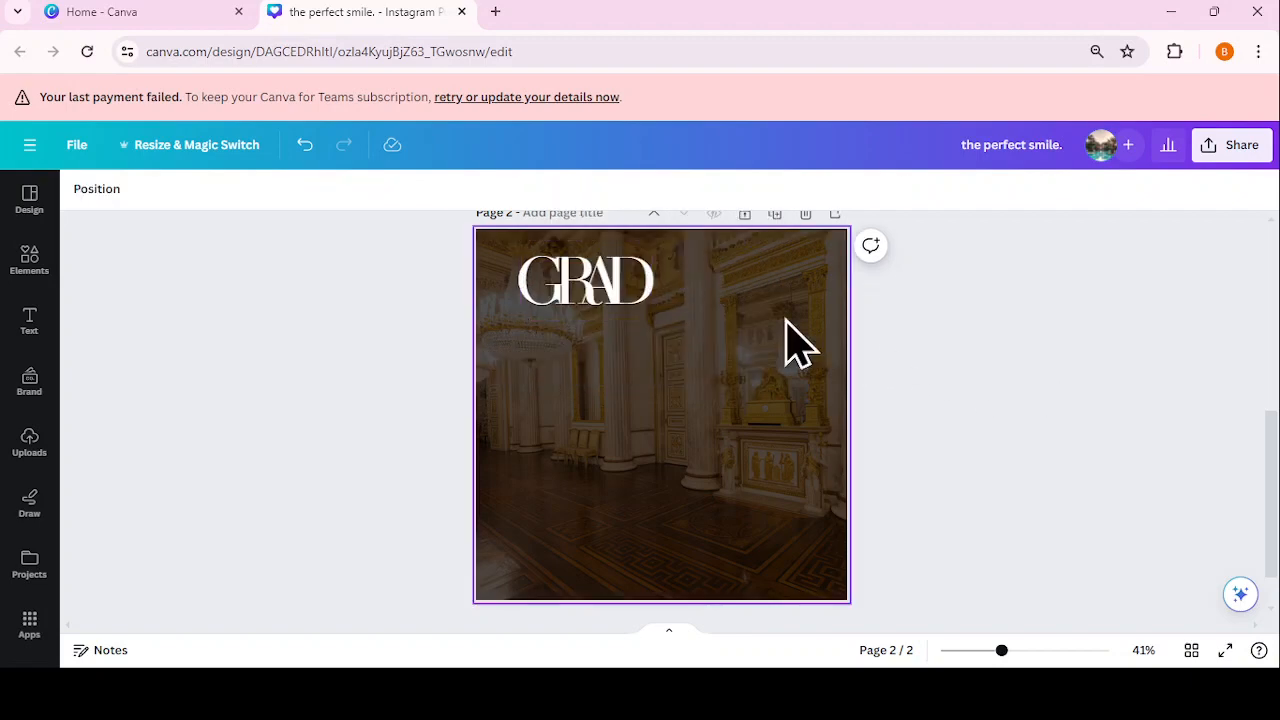
left_click_drag(586, 281, 580, 288)
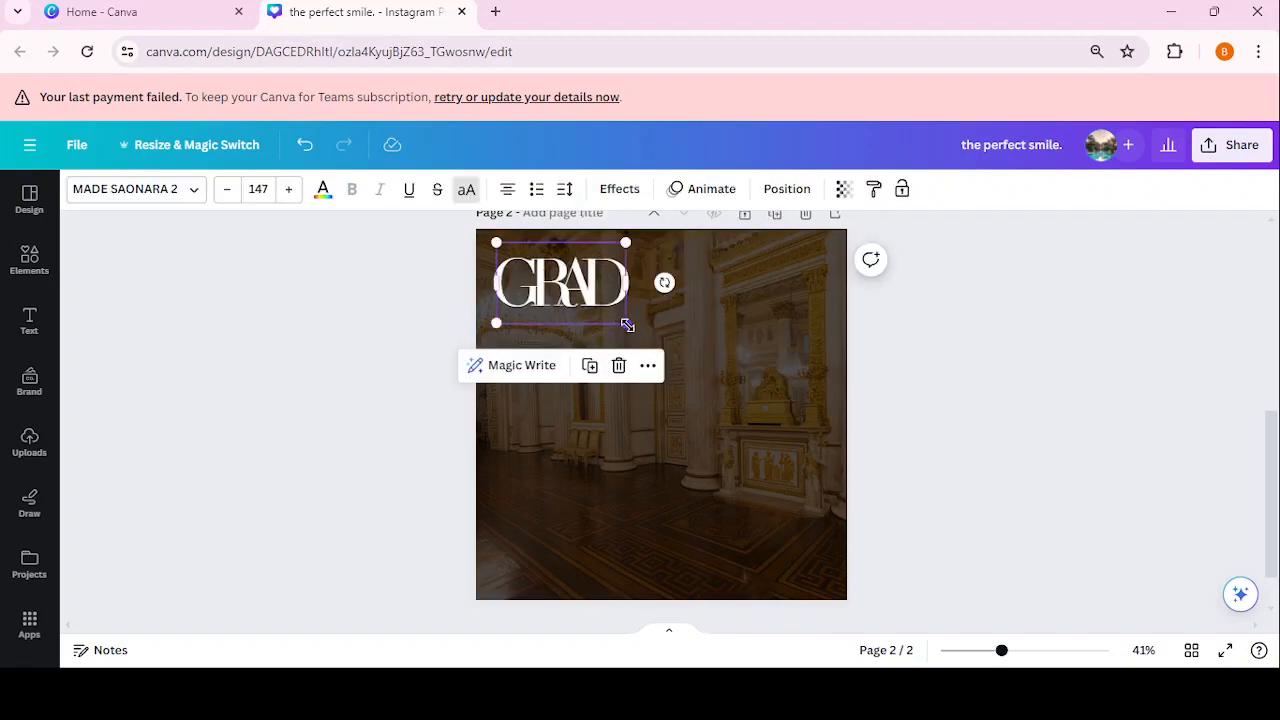
left_click_drag(627, 325, 674, 351)
left_click(620, 338)
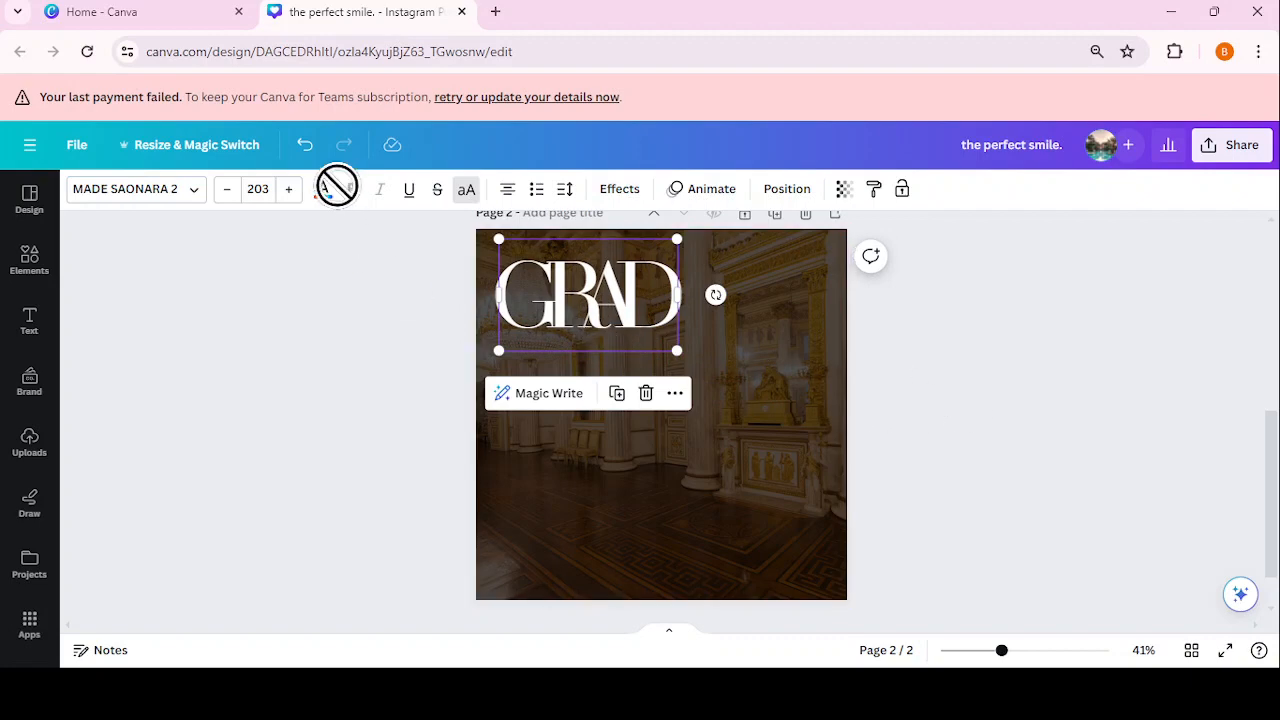
Step: Colour GRAD orange and place a duplicate copy at the bottom of the page
left_click(323, 189)
left_click(228, 298)
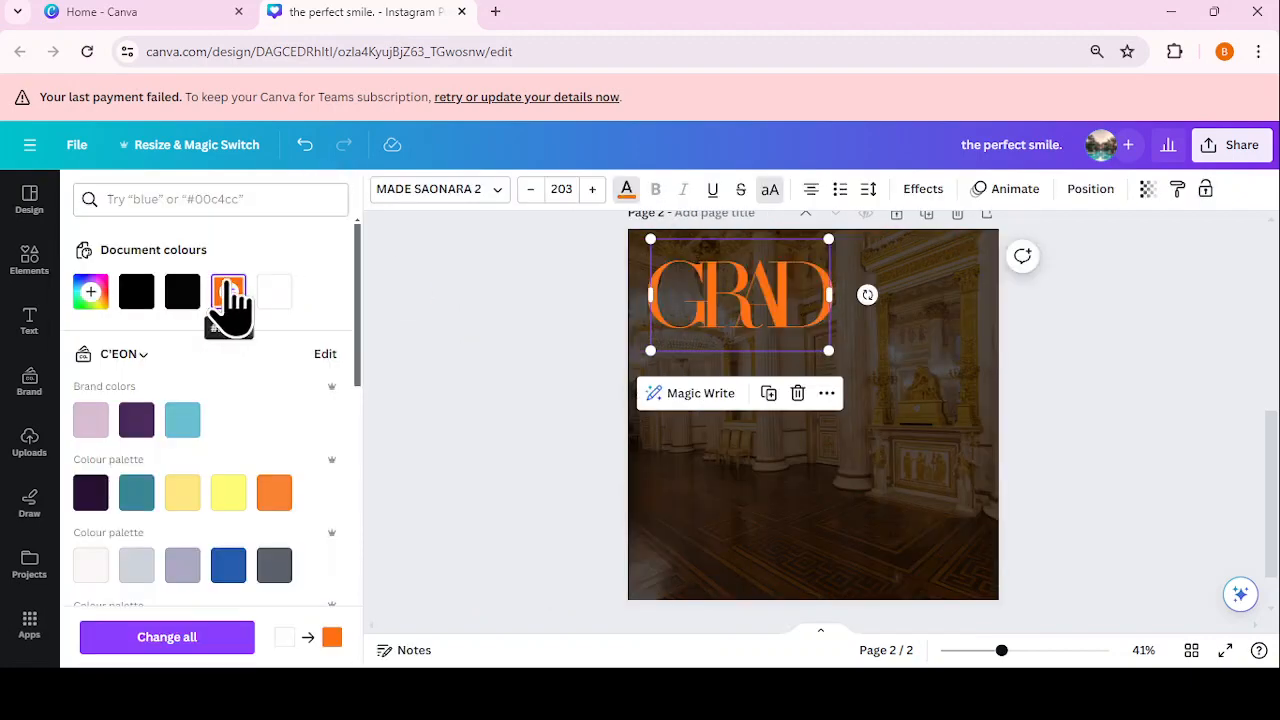
left_click(1231, 429)
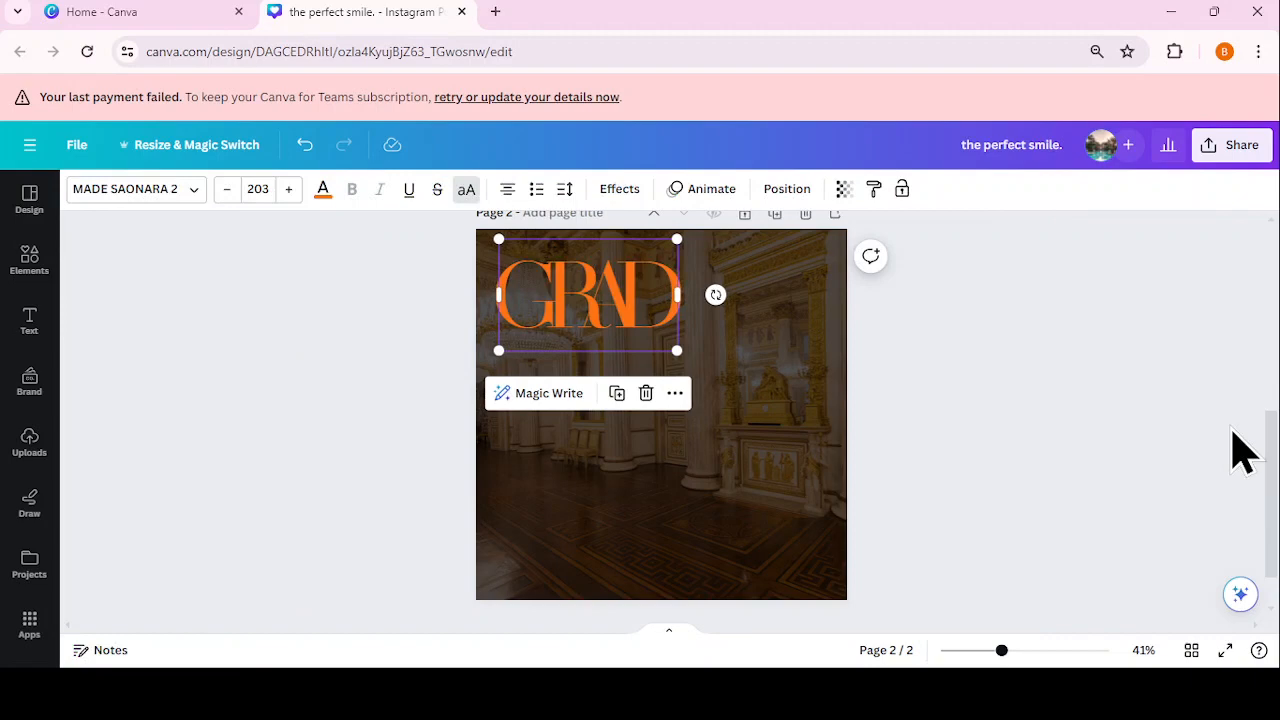
left_click(613, 401)
left_click_drag(636, 343, 657, 586)
double_click(636, 558)
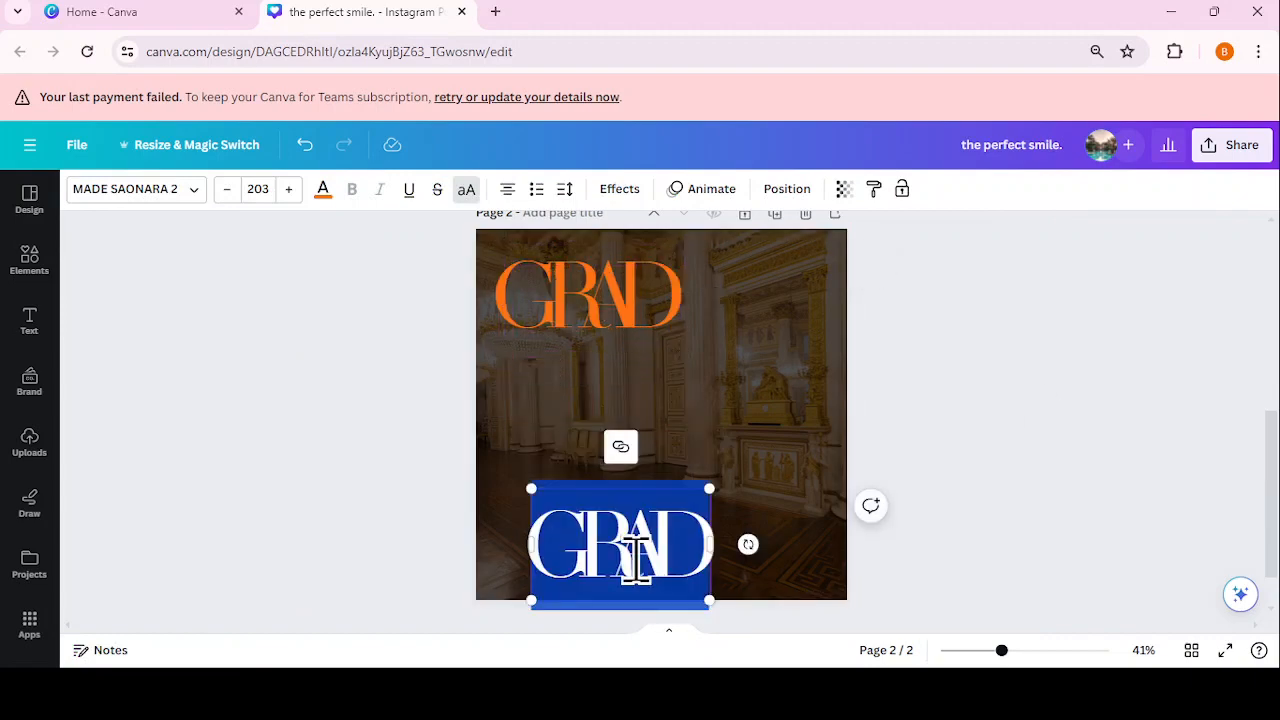
Step: Retype the copy as UATE, move it beside GRAD, and colour it white
type("UATE")
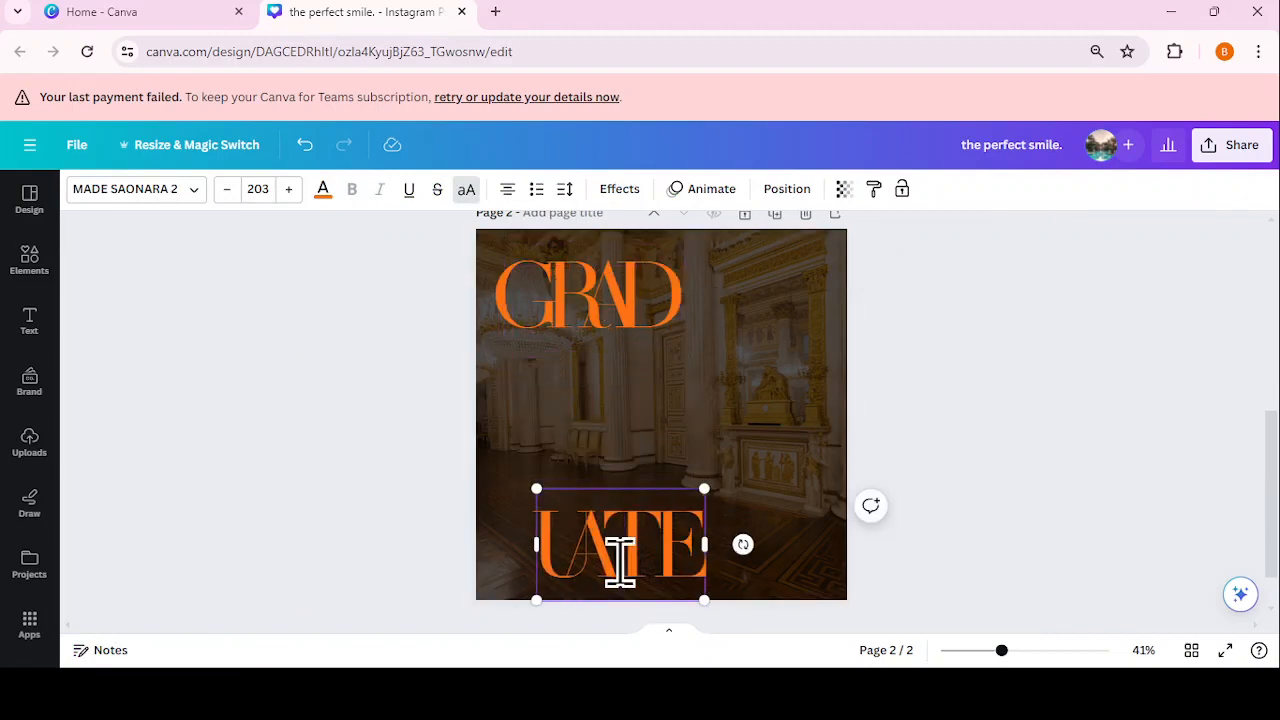
left_click(1005, 382)
left_click_drag(666, 557, 790, 272)
left_click(322, 195)
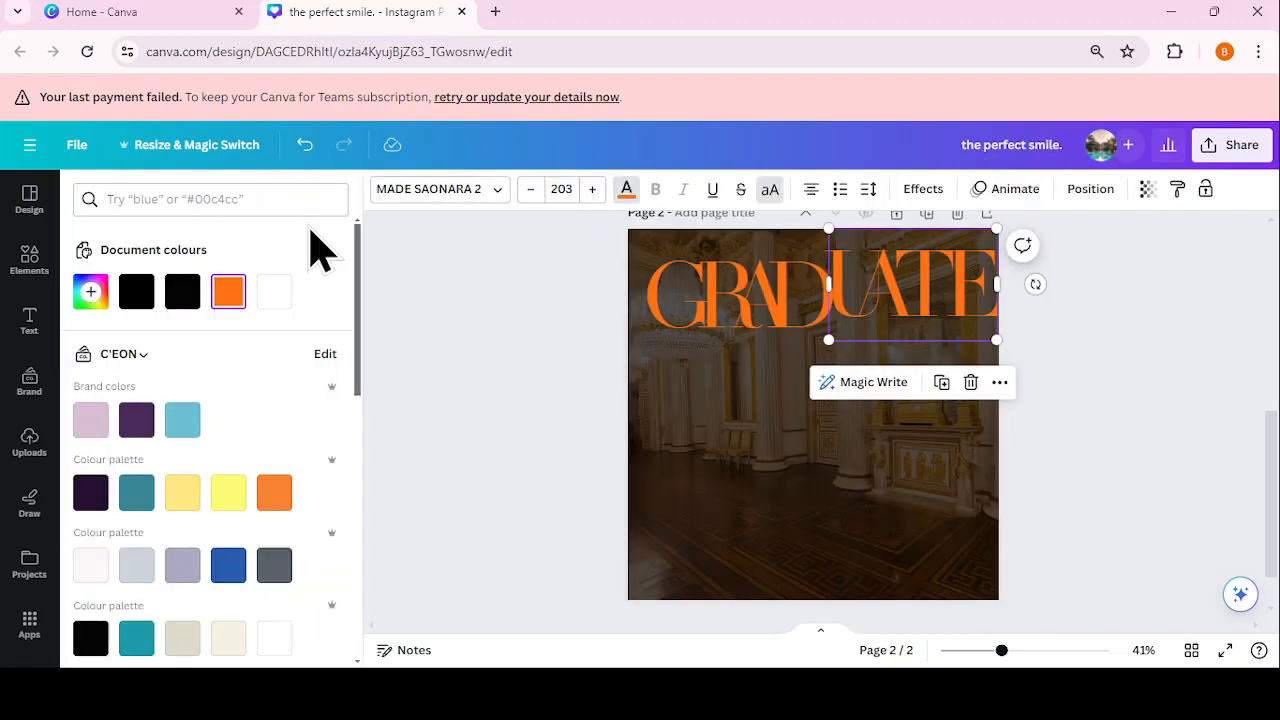
left_click(268, 298)
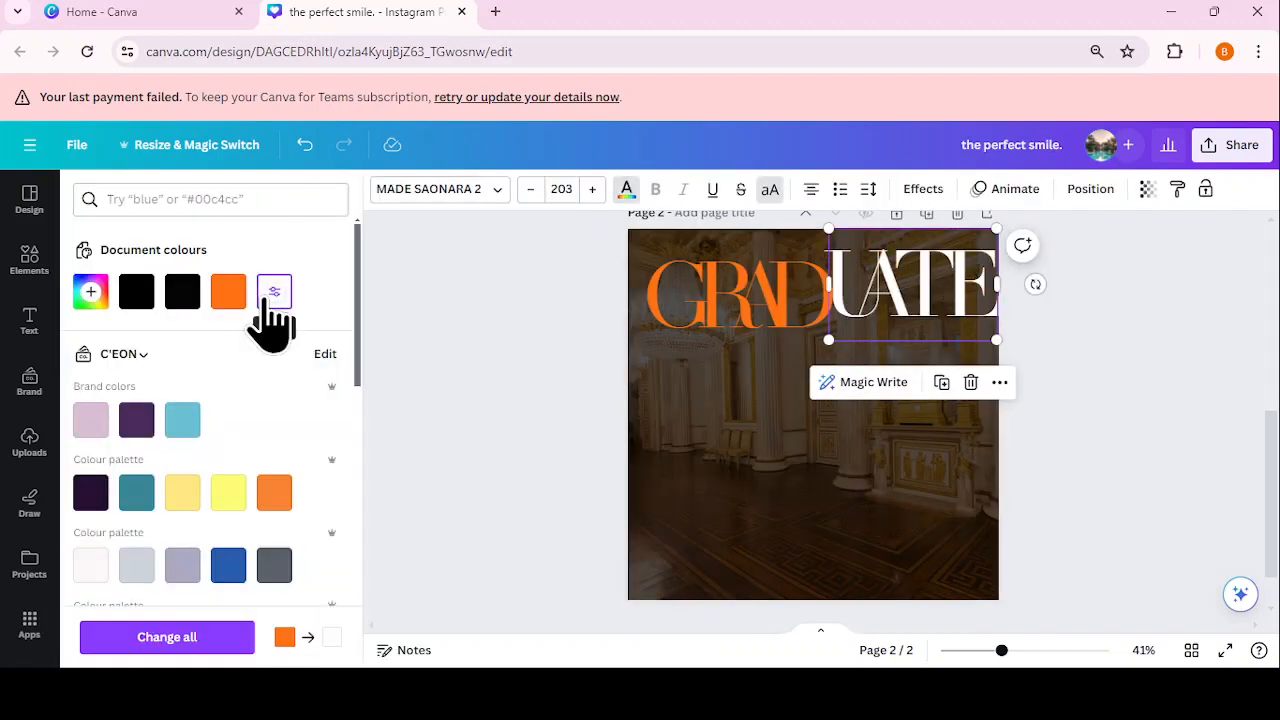
Step: Set UATE in Poppins, fit it on one line, and shrink it to size 144
left_click(462, 192)
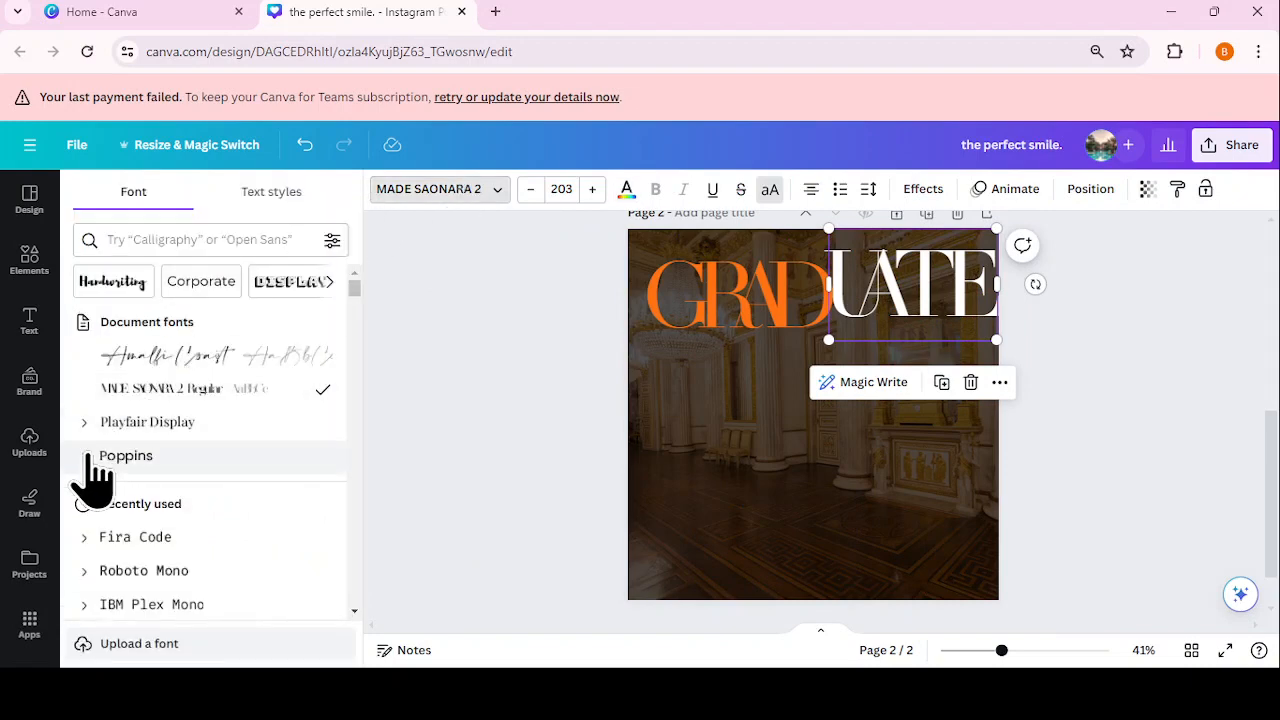
left_click(137, 460)
left_click(517, 414)
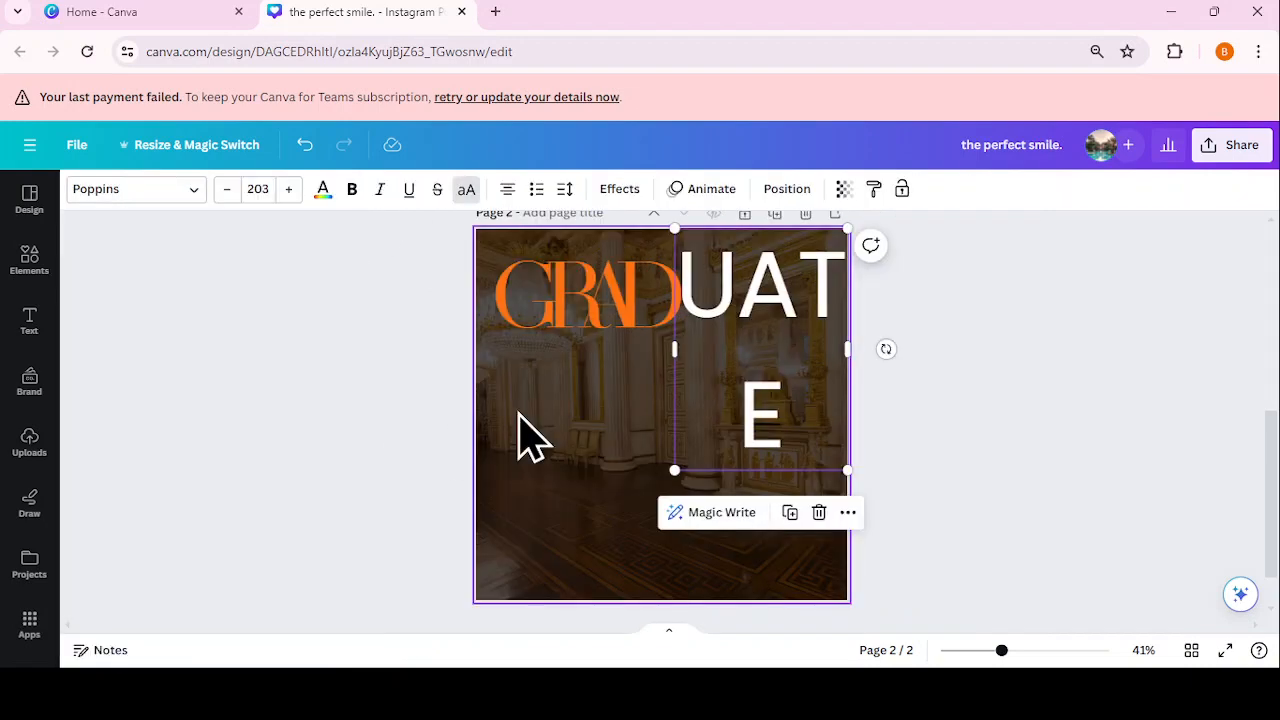
mouse_move(856, 350)
left_mouse_down()
mouse_move(906, 380)
mouse_move(870, 350)
left_mouse_up()
left_click_drag(780, 272, 725, 393)
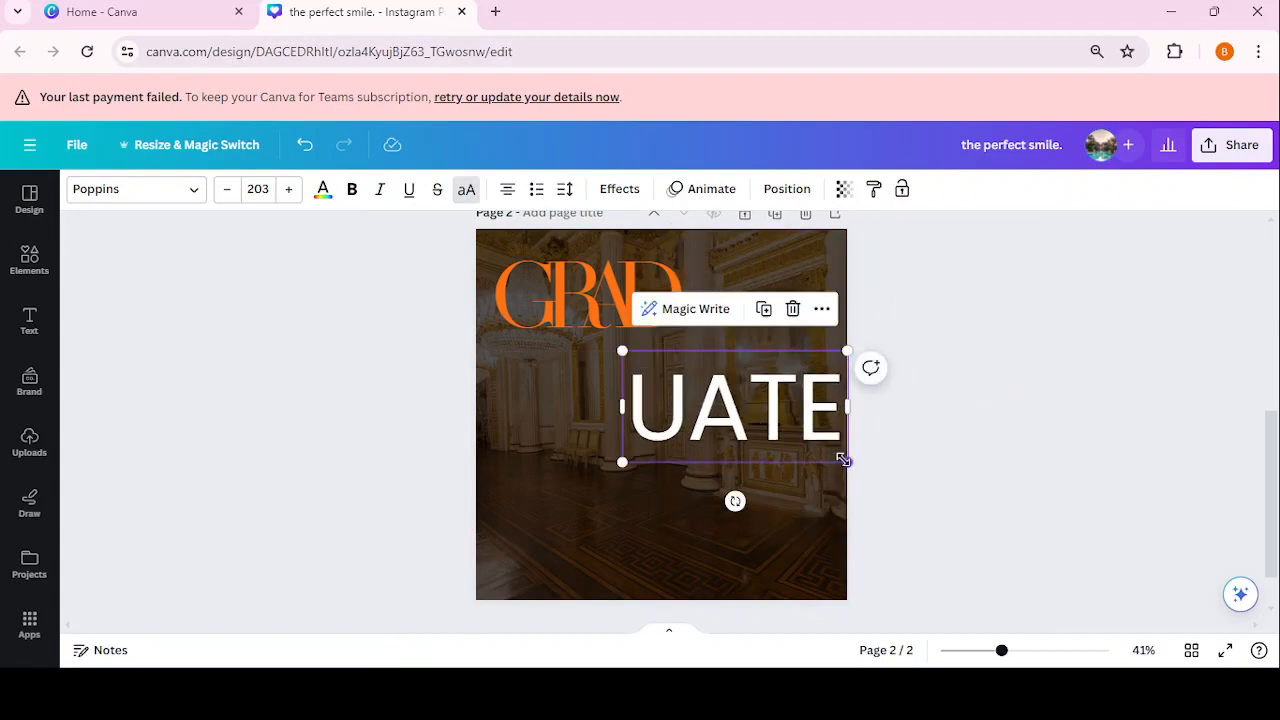
left_click_drag(840, 459, 782, 430)
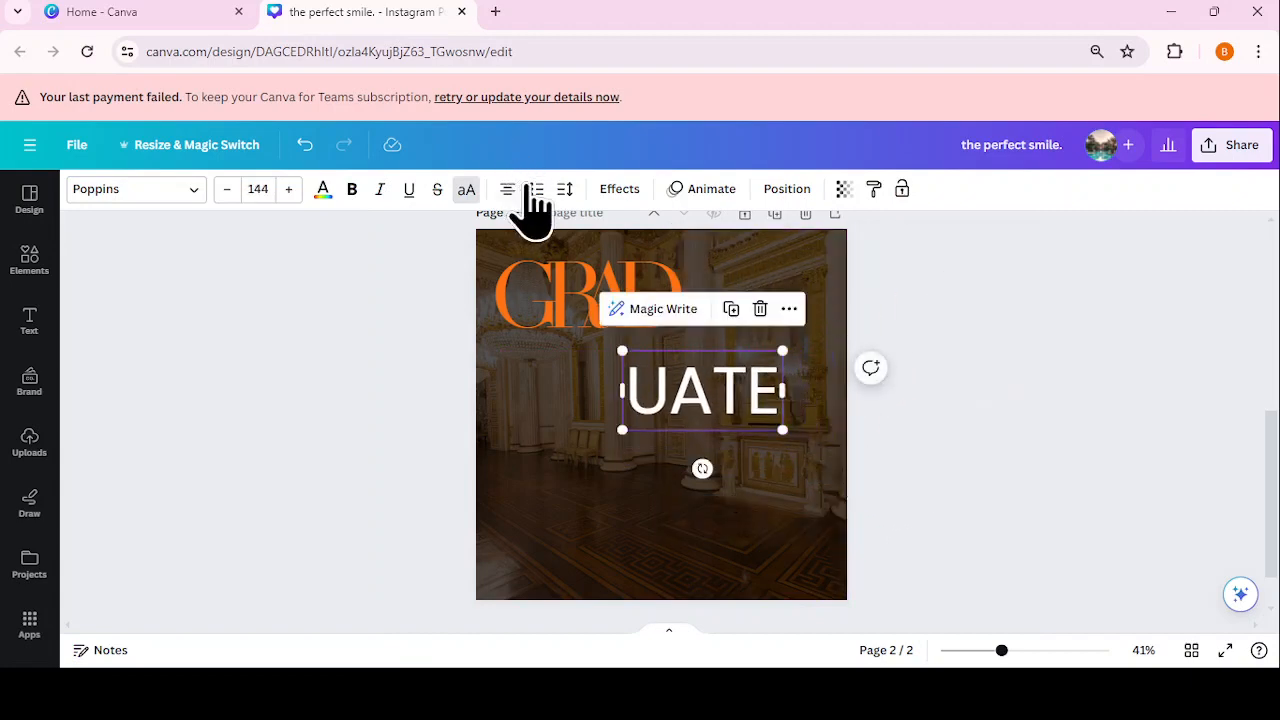
Step: Tighten UATE's letter spacing to -133 and narrow its text box
left_click(565, 190)
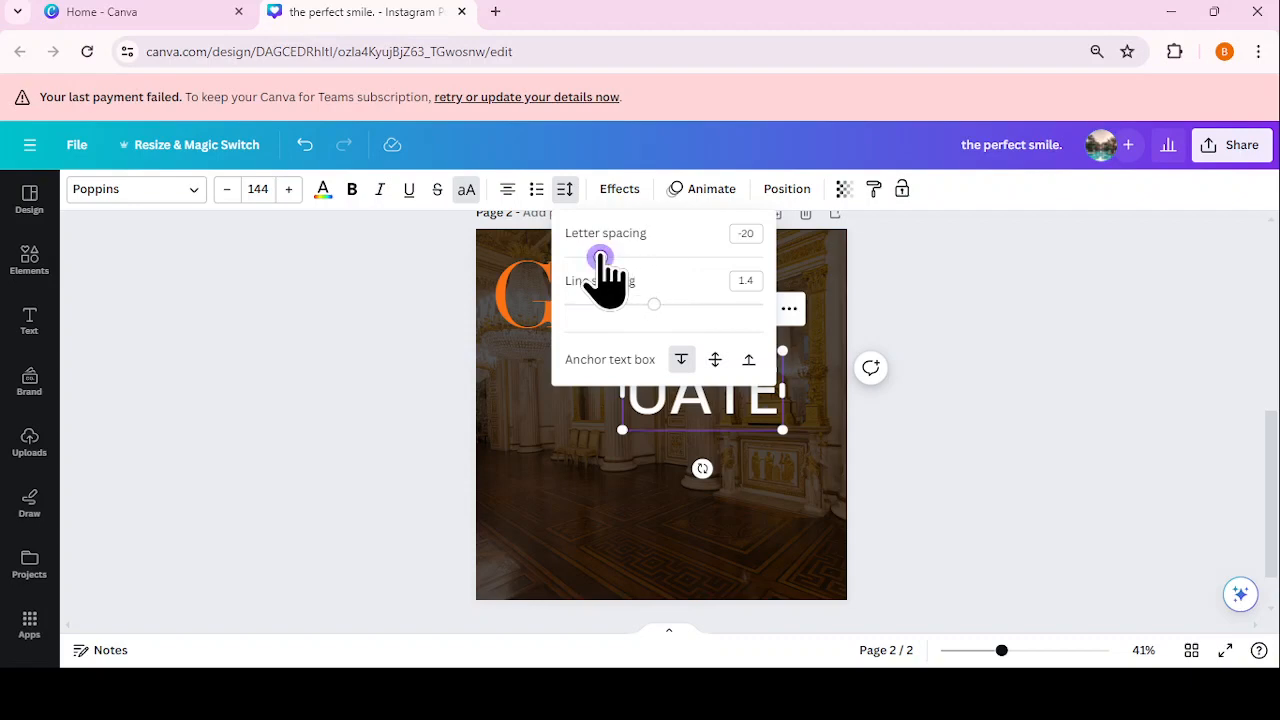
left_click_drag(600, 258, 580, 258)
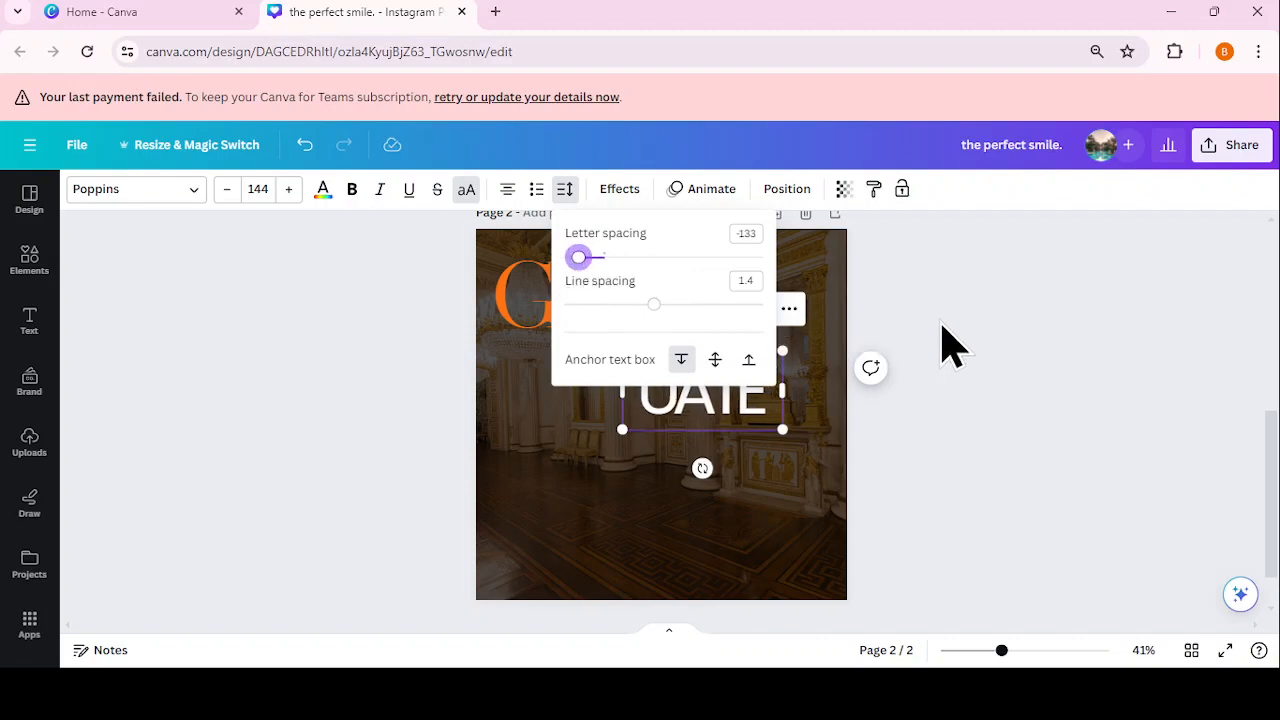
left_click(947, 322)
left_click(959, 327)
left_click(738, 415)
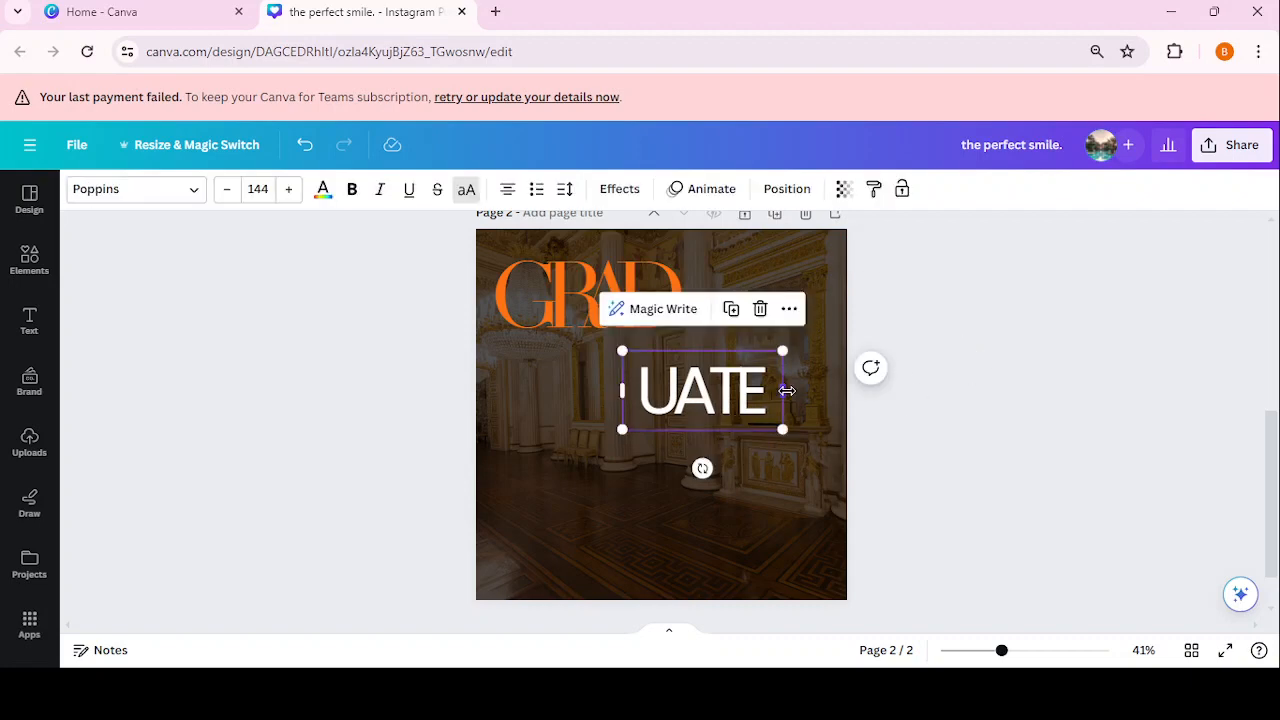
left_click_drag(787, 390, 750, 390)
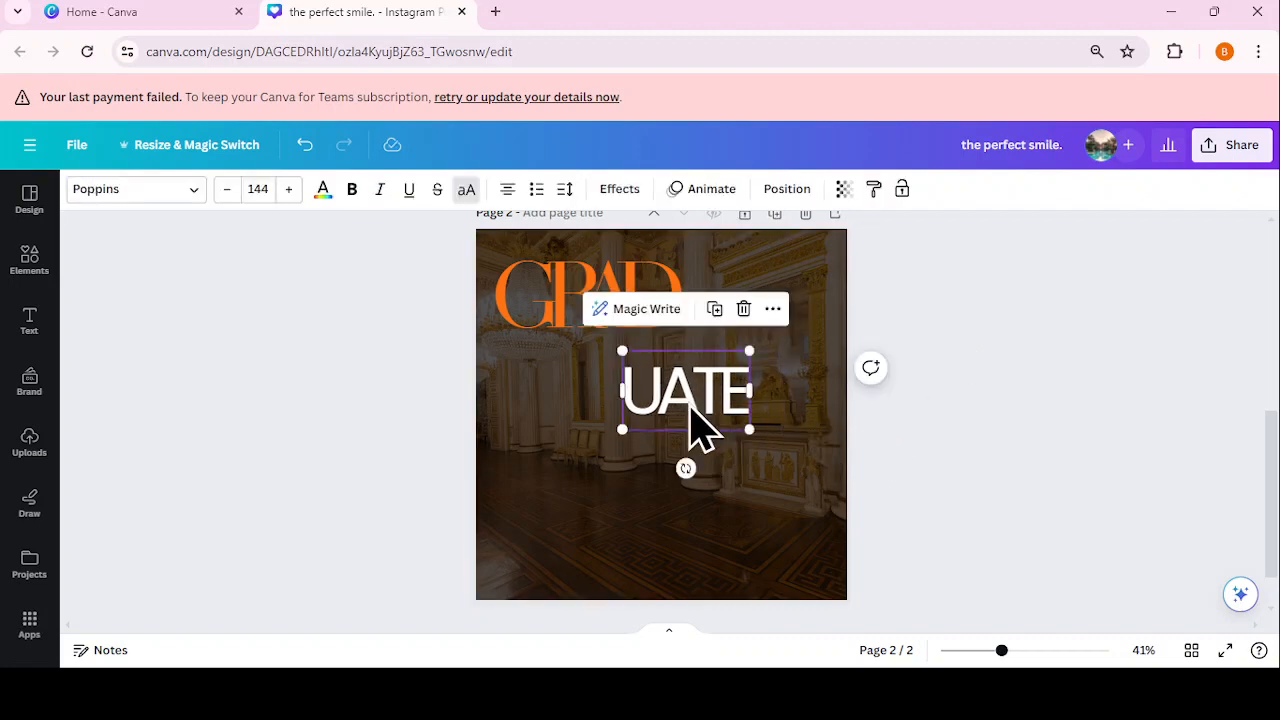
Step: Underline the UATE text and nudge it slightly up
left_click(411, 191)
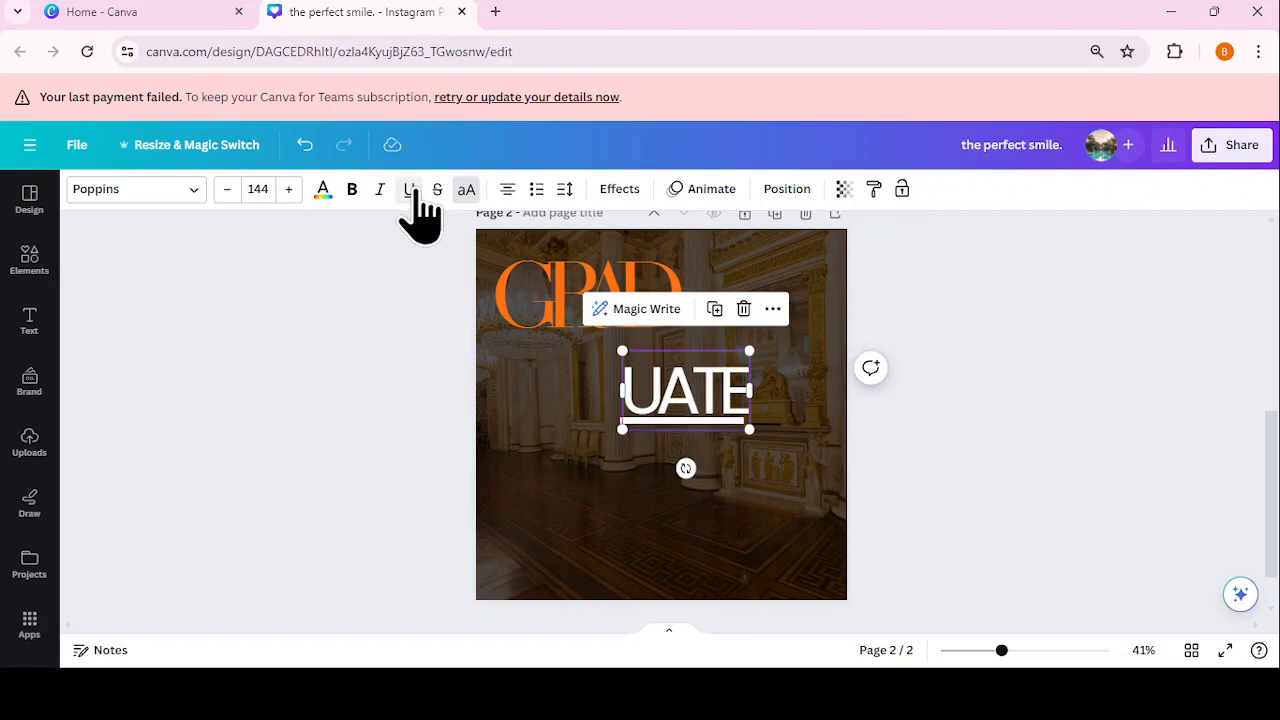
left_click_drag(700, 415, 691, 389)
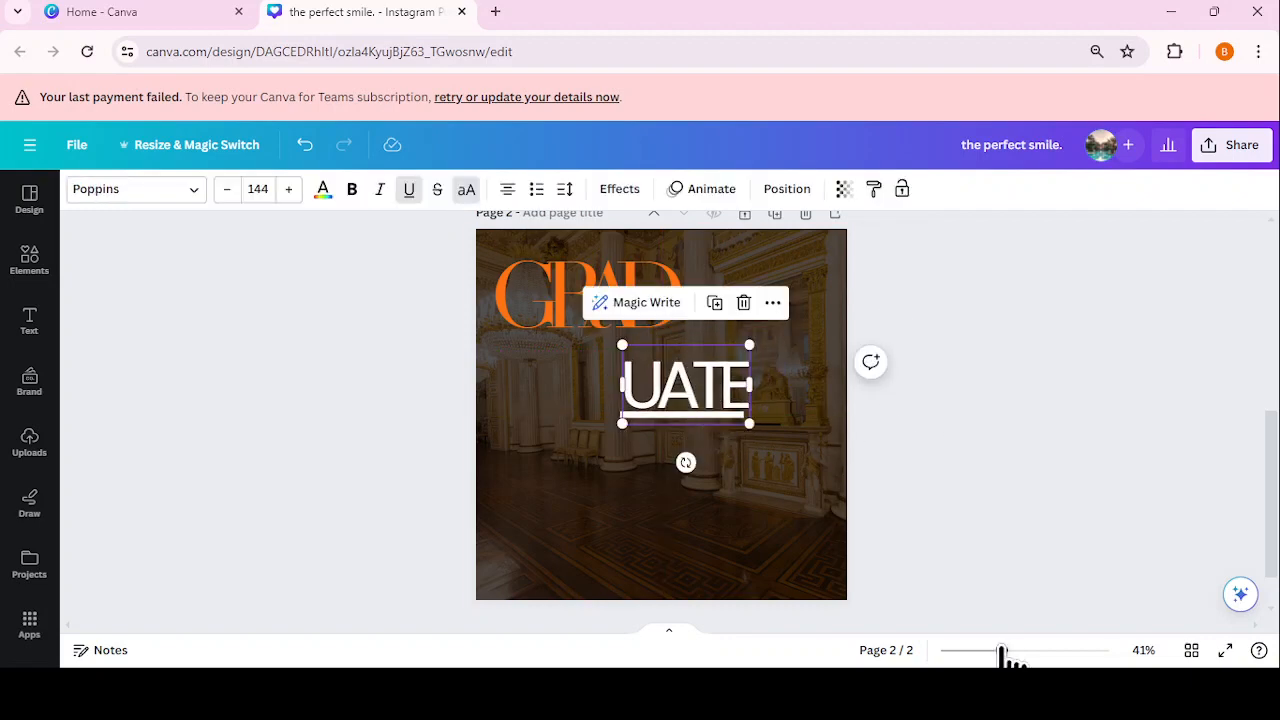
left_click_drag(1003, 655, 1038, 656)
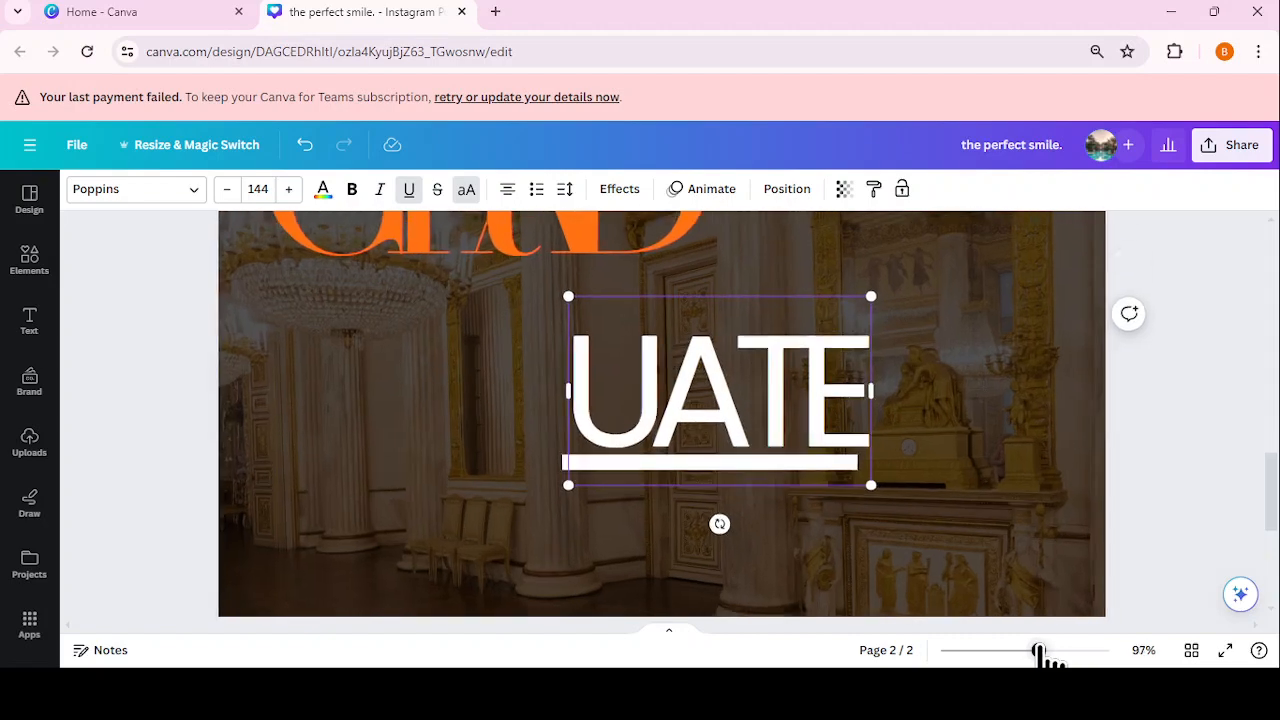
left_click(930, 425)
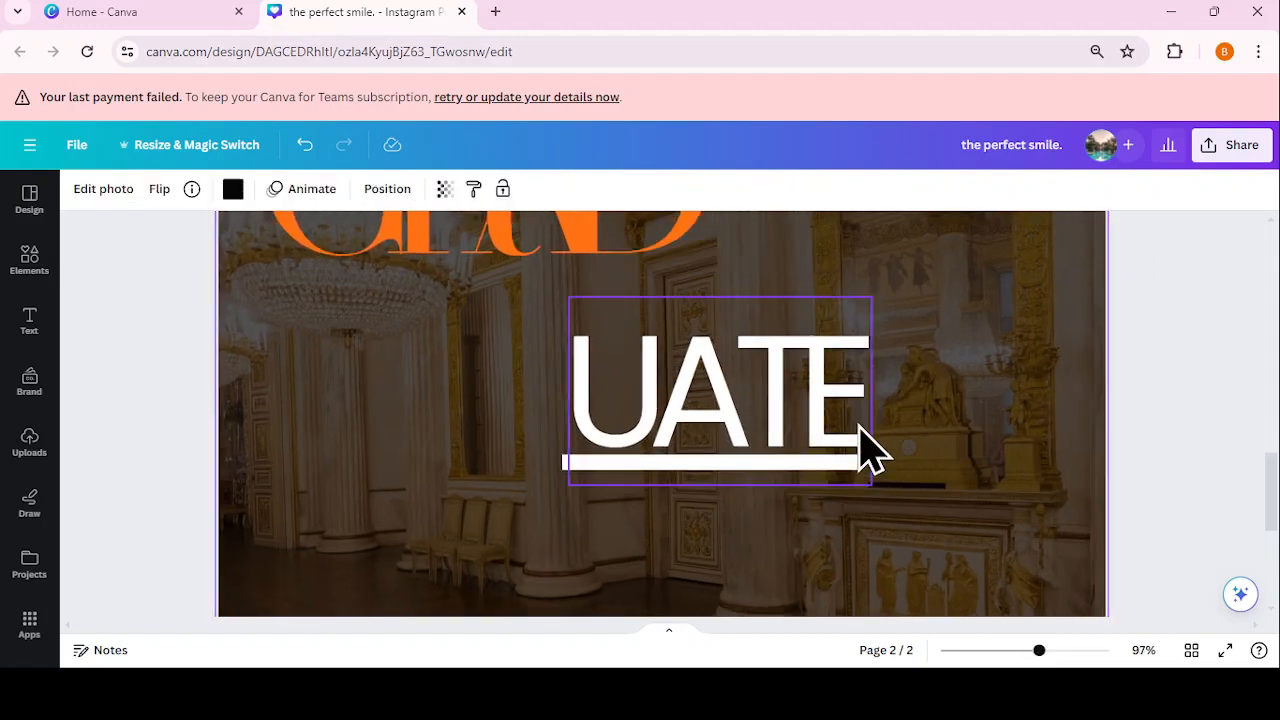
left_click(866, 447)
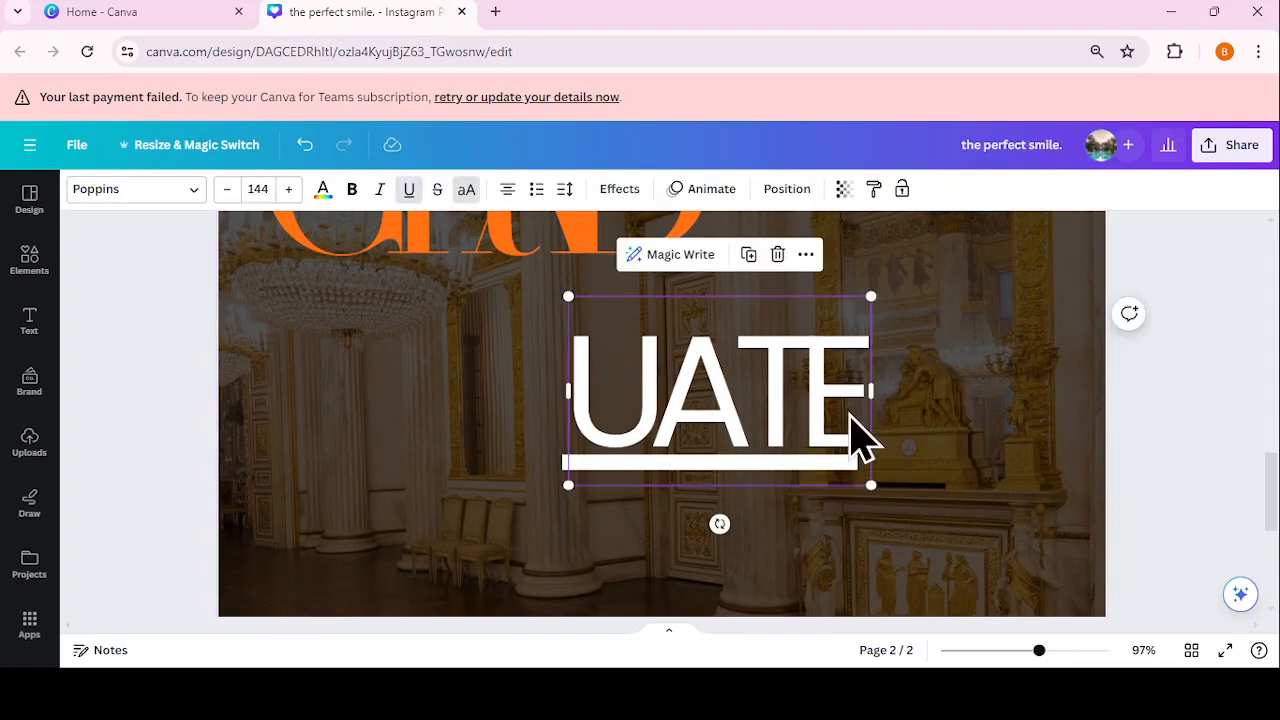
left_click(845, 410)
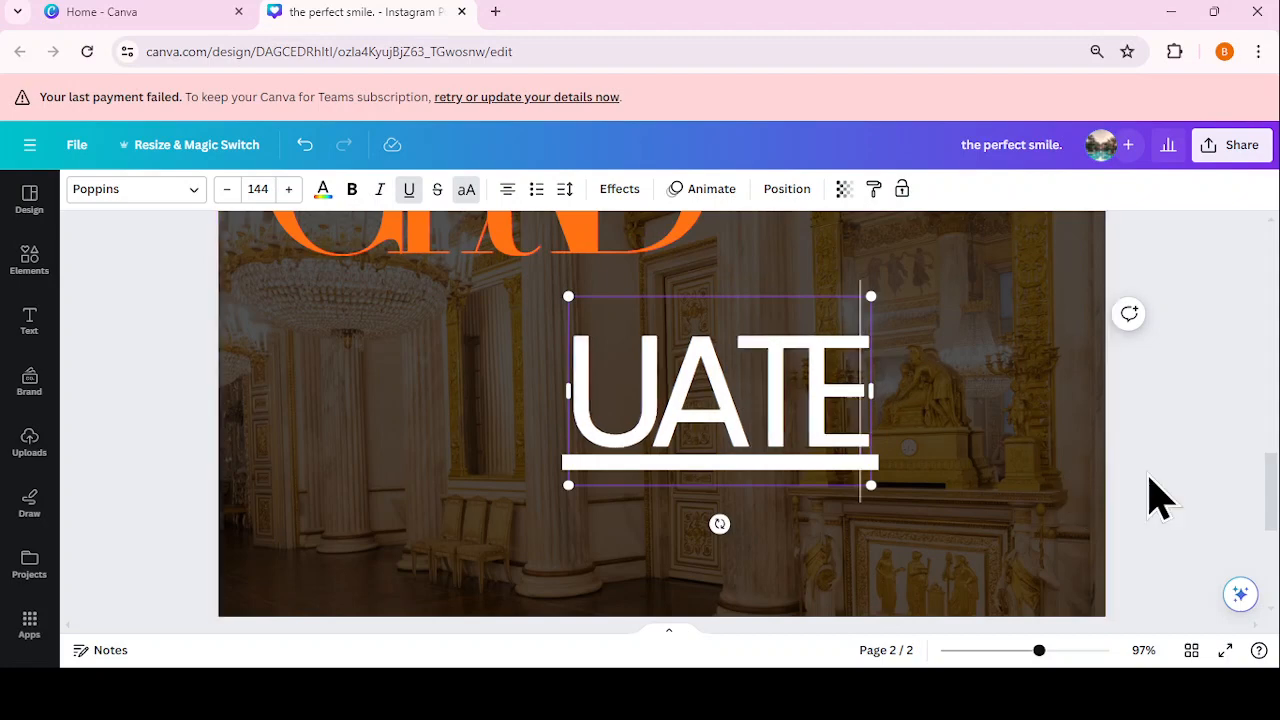
left_click(1158, 499)
left_click_drag(1038, 652, 1002, 652)
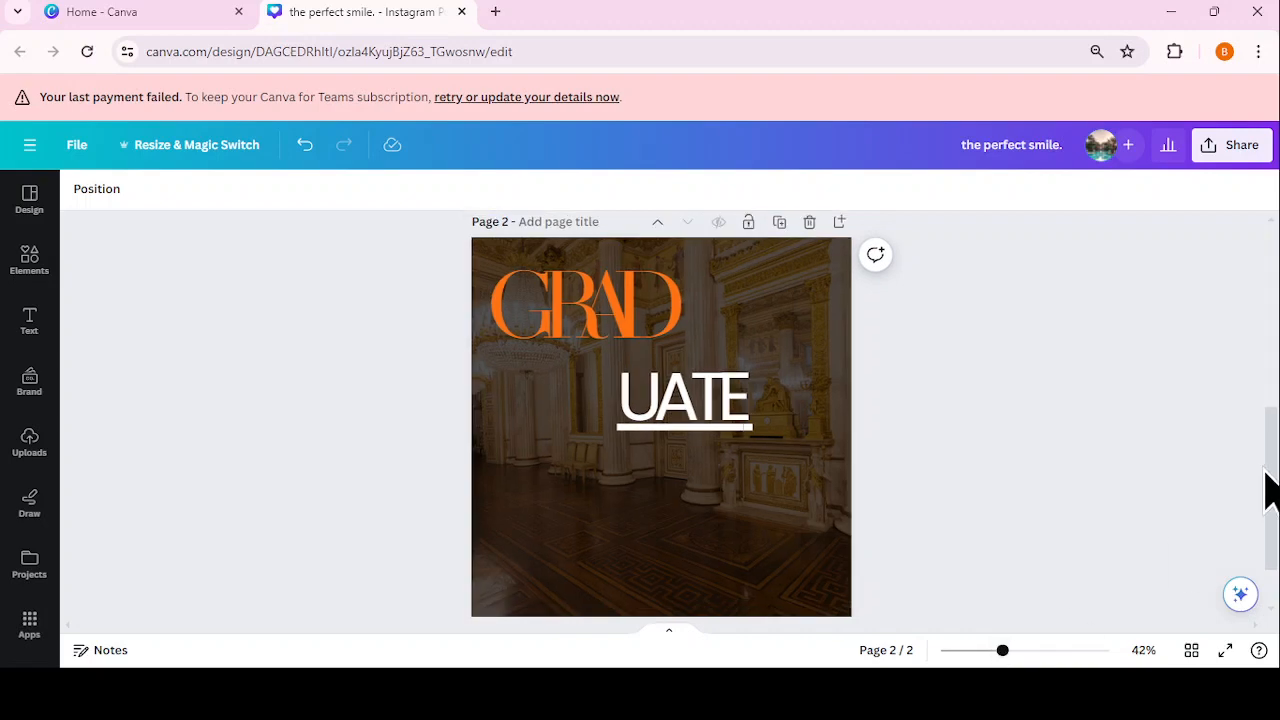
Step: Move UATE right beside GRAD and resize it to size 131 so they read GRADUATE
scroll(1270, 495, "down", 1)
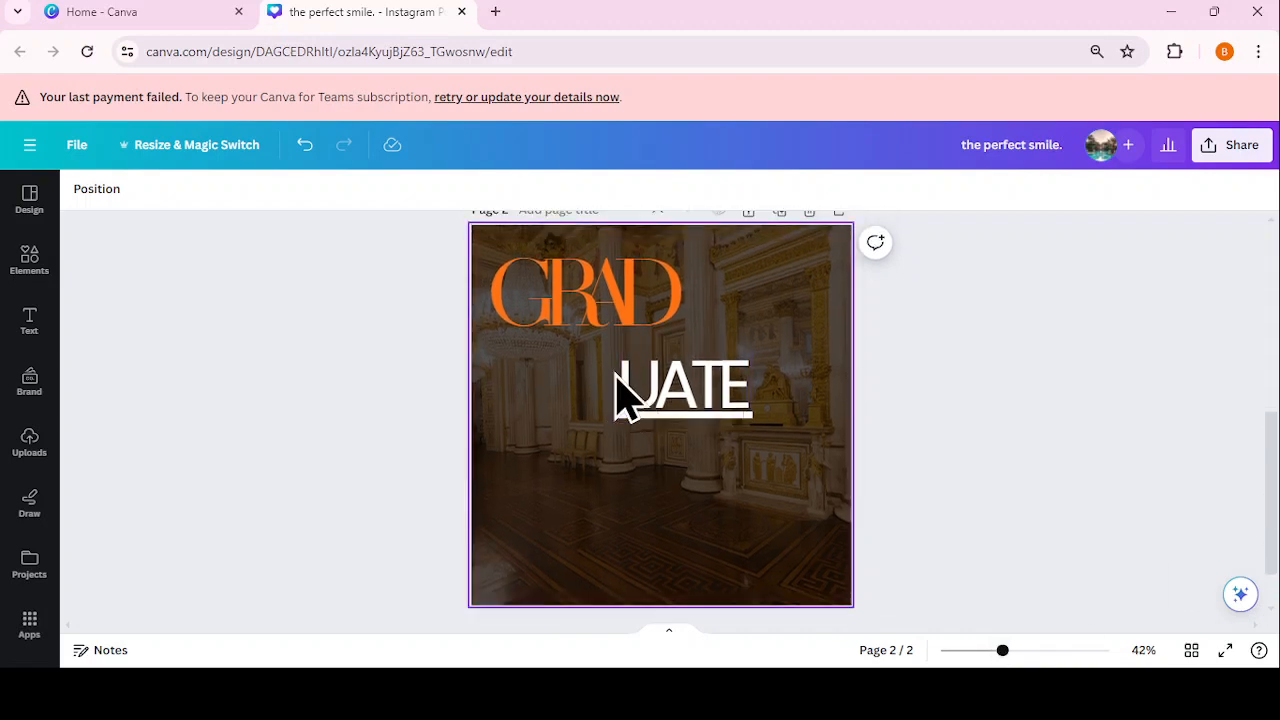
left_click(700, 400)
left_click_drag(700, 400, 758, 262)
left_click_drag(818, 322, 761, 287)
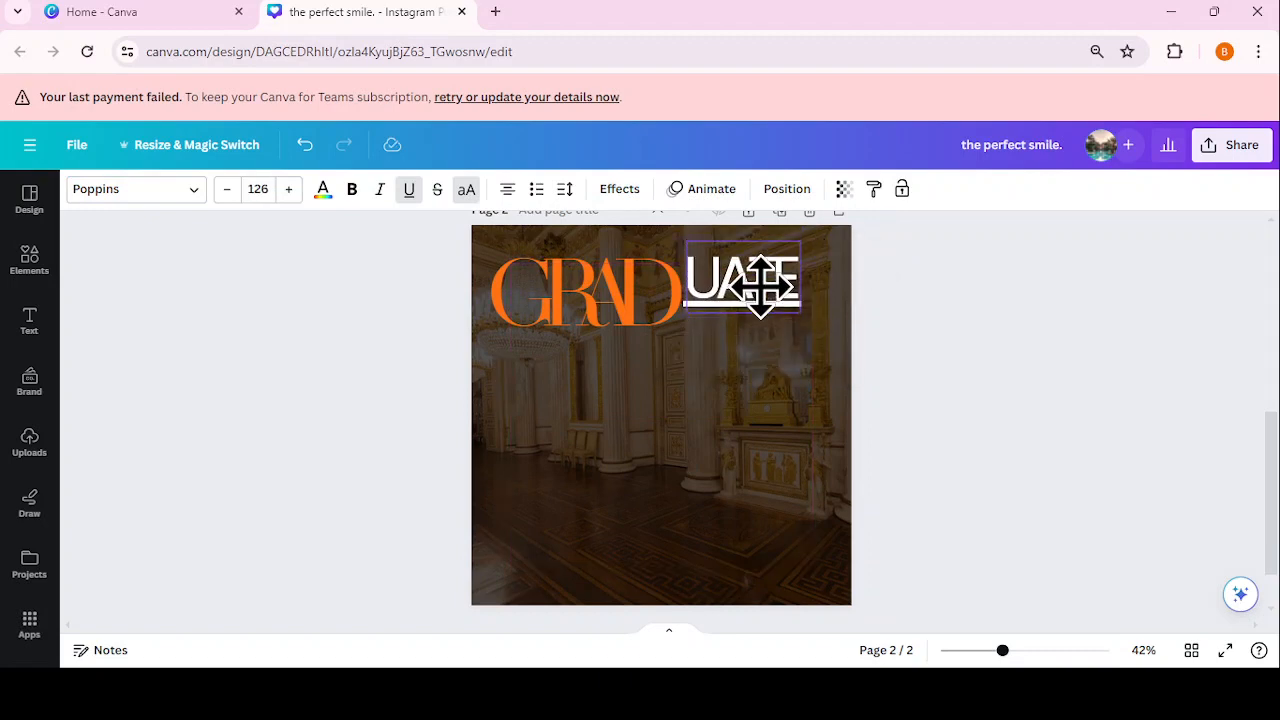
left_click_drag(762, 286, 757, 286)
left_click(913, 357)
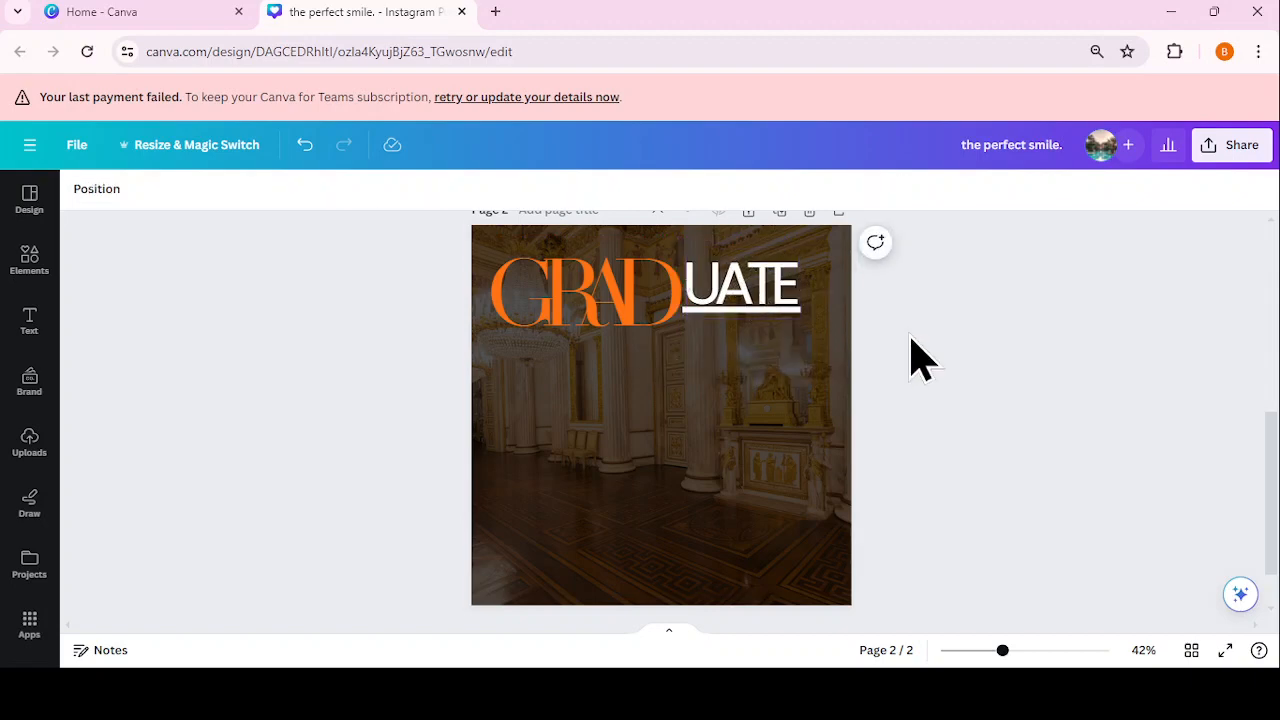
left_click(798, 316)
left_click_drag(803, 325, 750, 299)
left_click(878, 328)
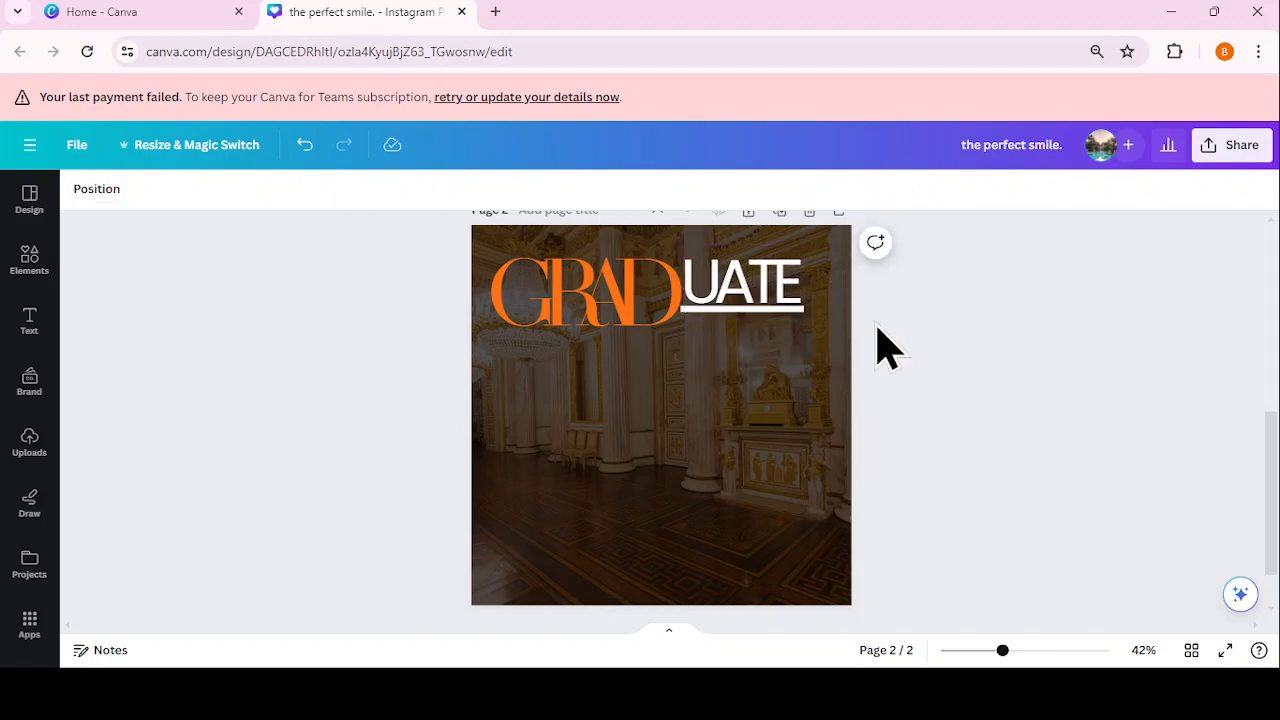
Step: Add the uploaded photo of the woman reading below the GRADUATE heading
left_click(31, 450)
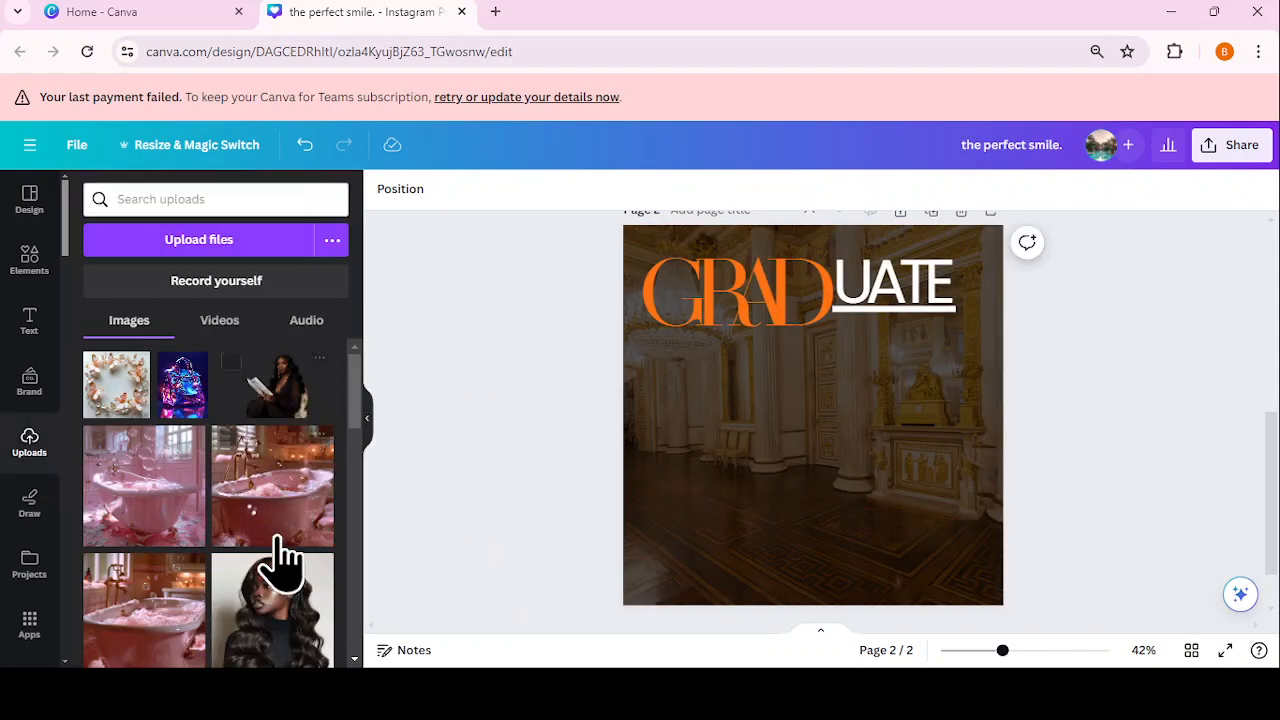
scroll(286, 590, "down", 5)
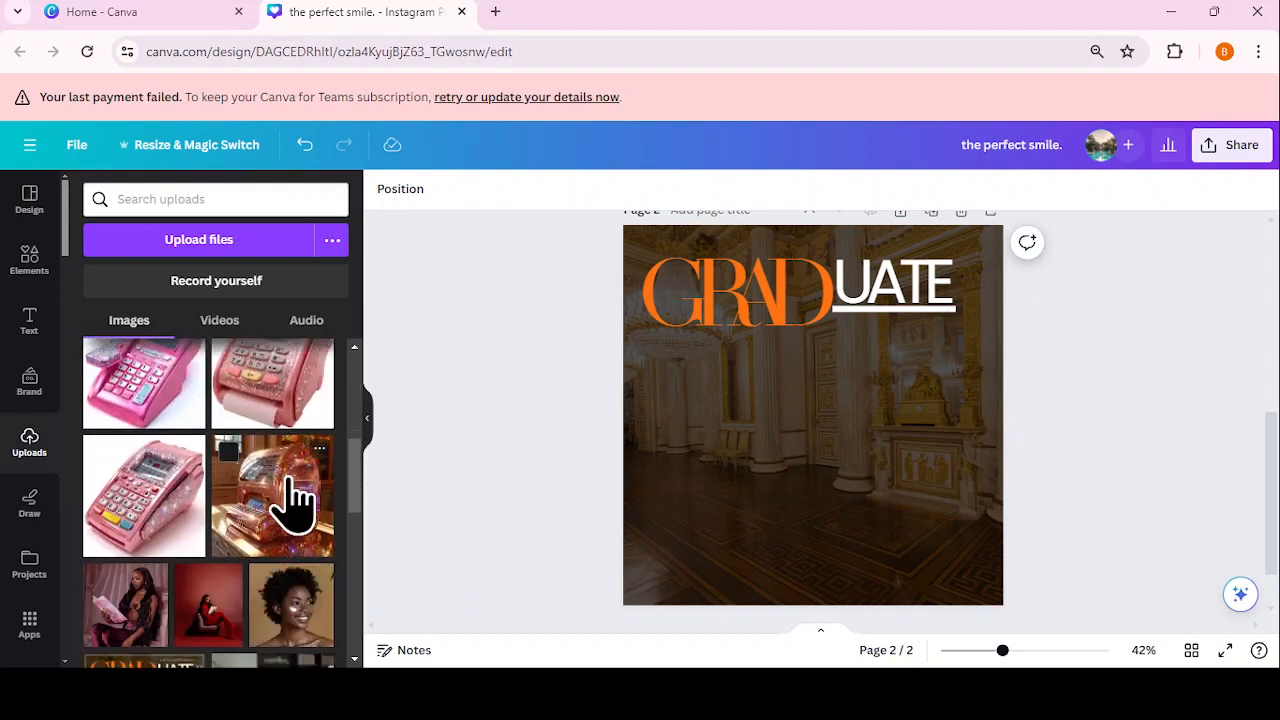
scroll(286, 510, "down", 5)
left_click(268, 522)
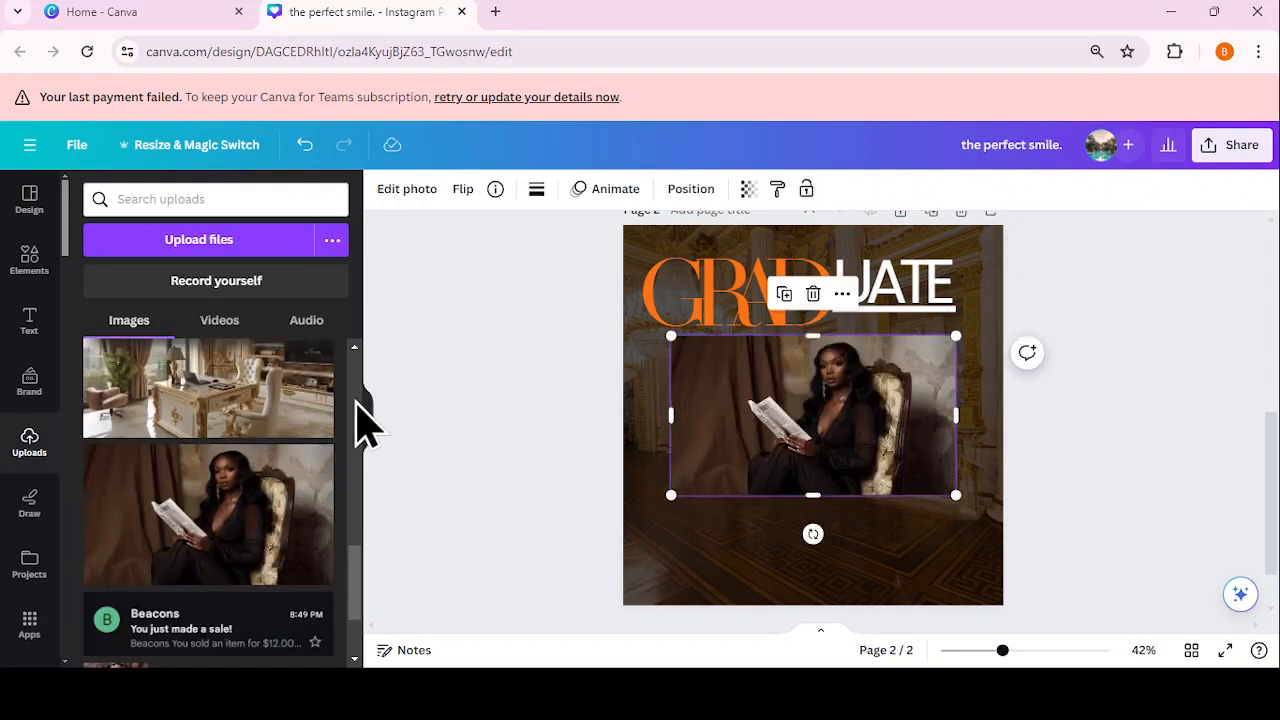
left_click(367, 425)
left_click_drag(611, 427, 597, 471)
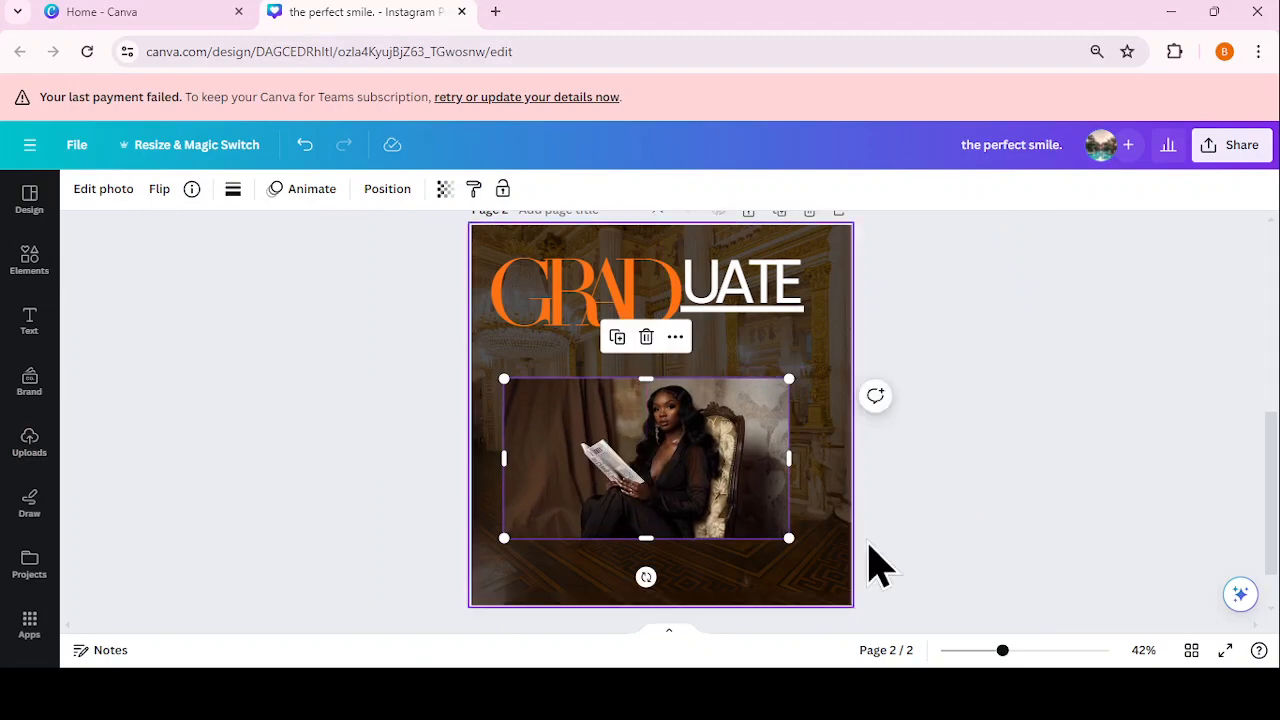
left_click_drag(1272, 468, 1272, 472)
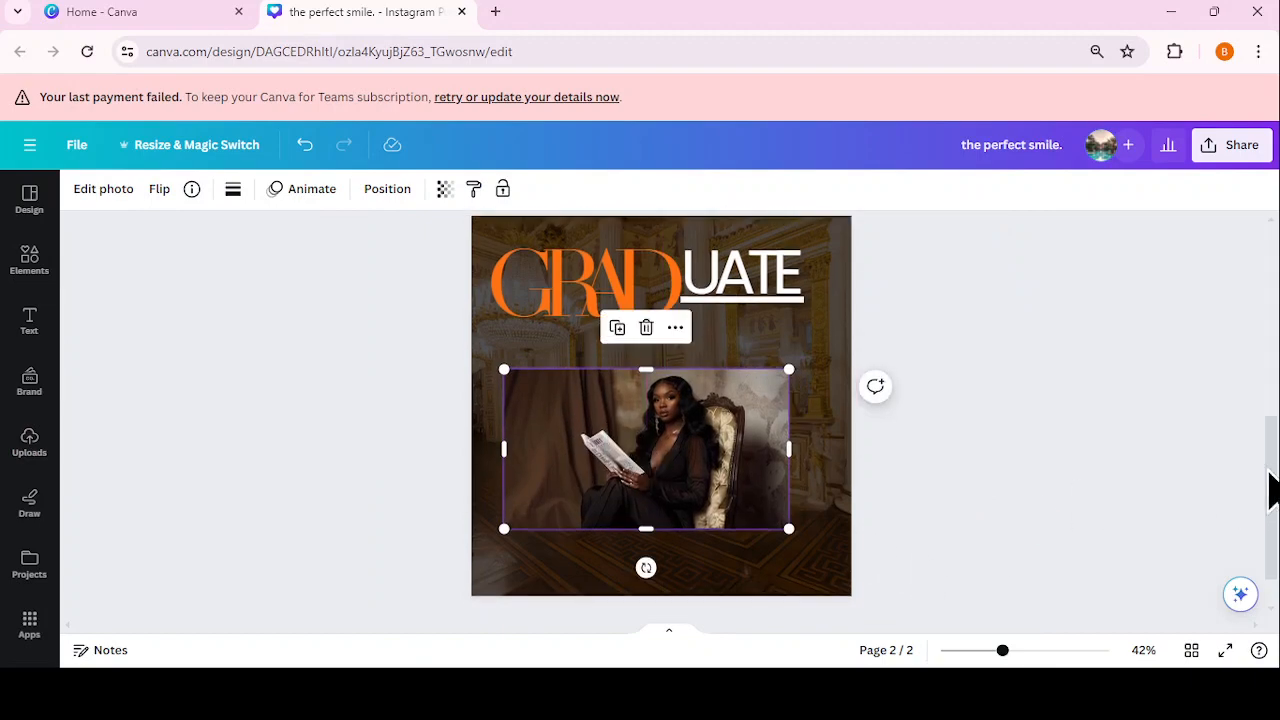
Step: Remove the photo's background with BG Remover and add a blank page 3
left_click(101, 186)
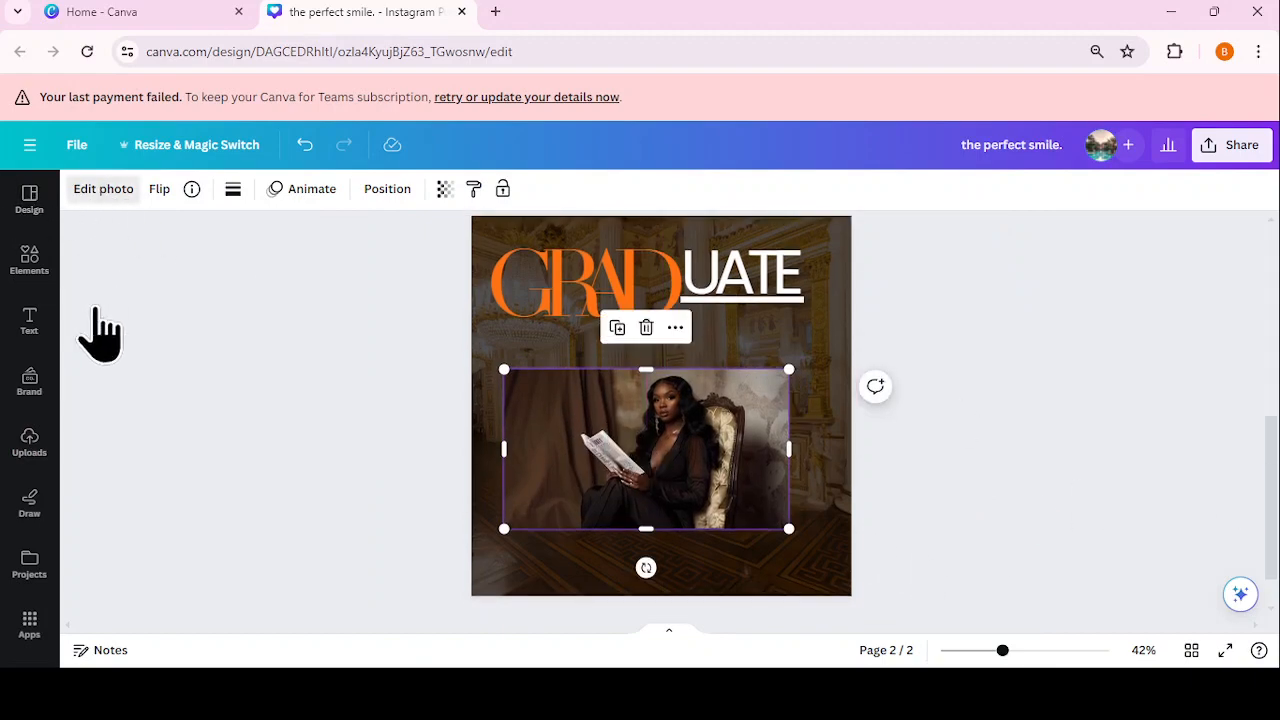
left_click(103, 188)
left_click(115, 305)
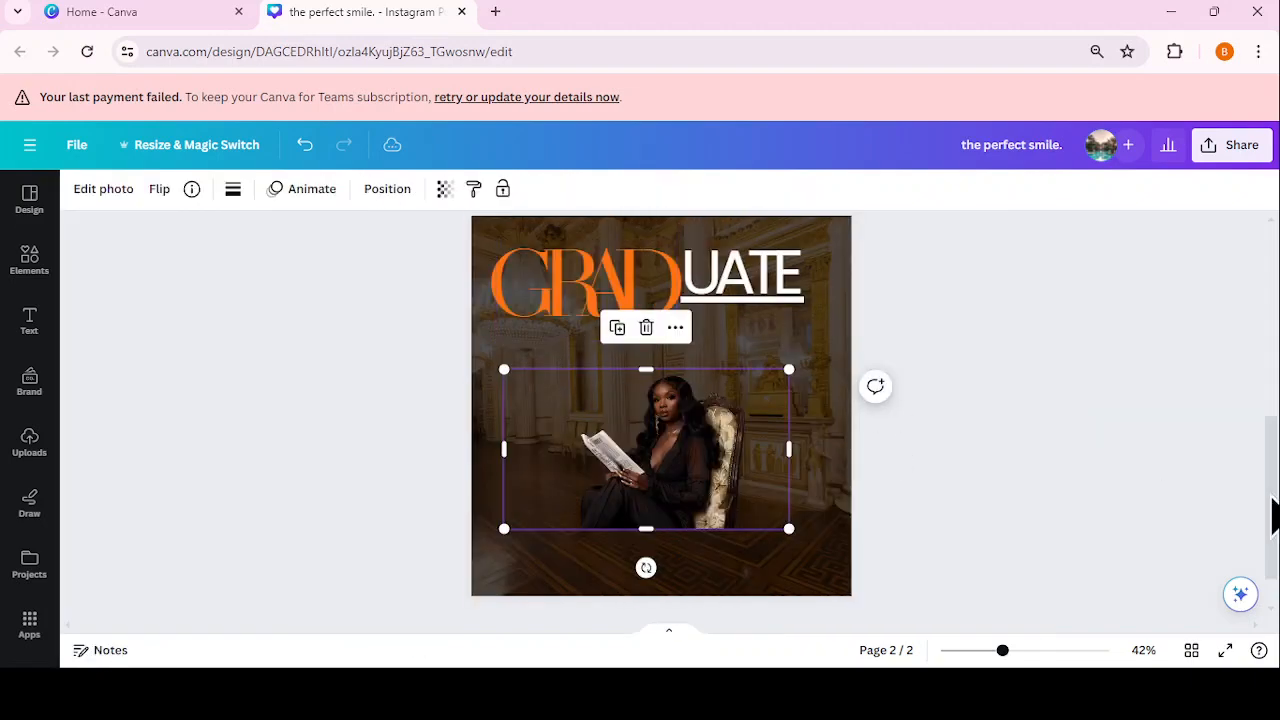
scroll(1272, 515, "down", 1)
left_click(846, 580)
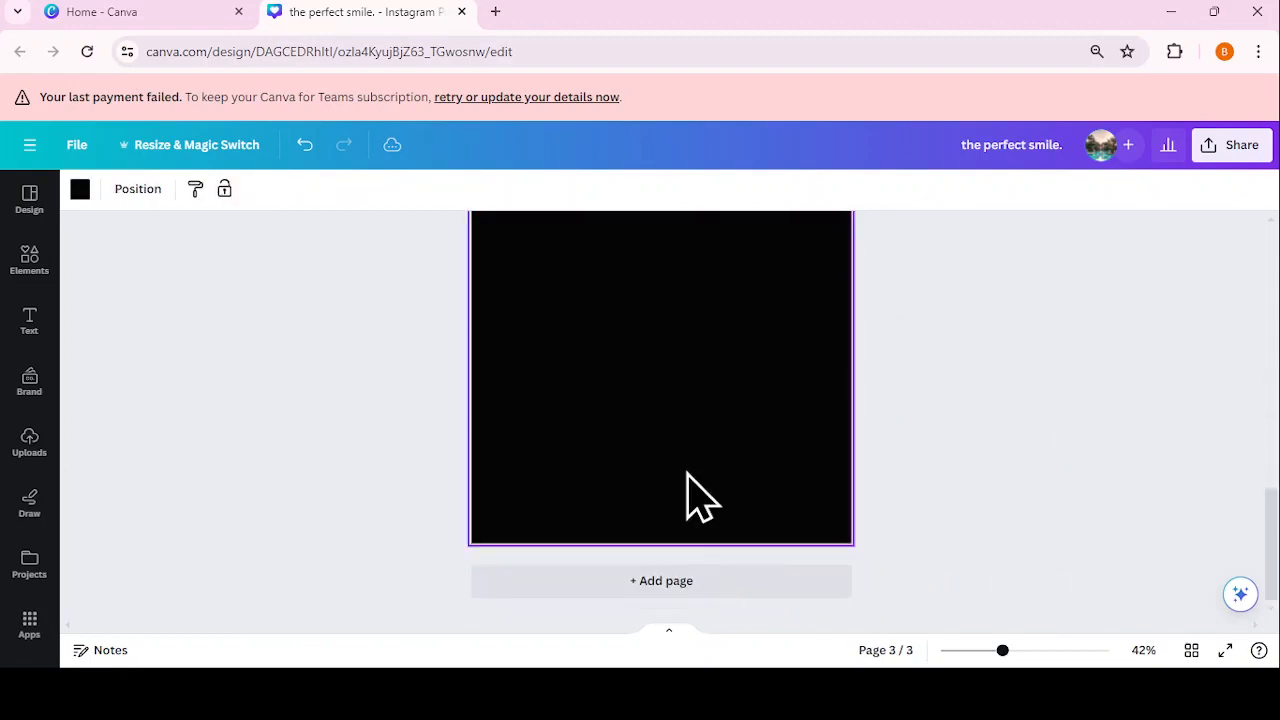
Step: Search the apps for 'background eraser' and open the Background Eraser app
left_click(25, 625)
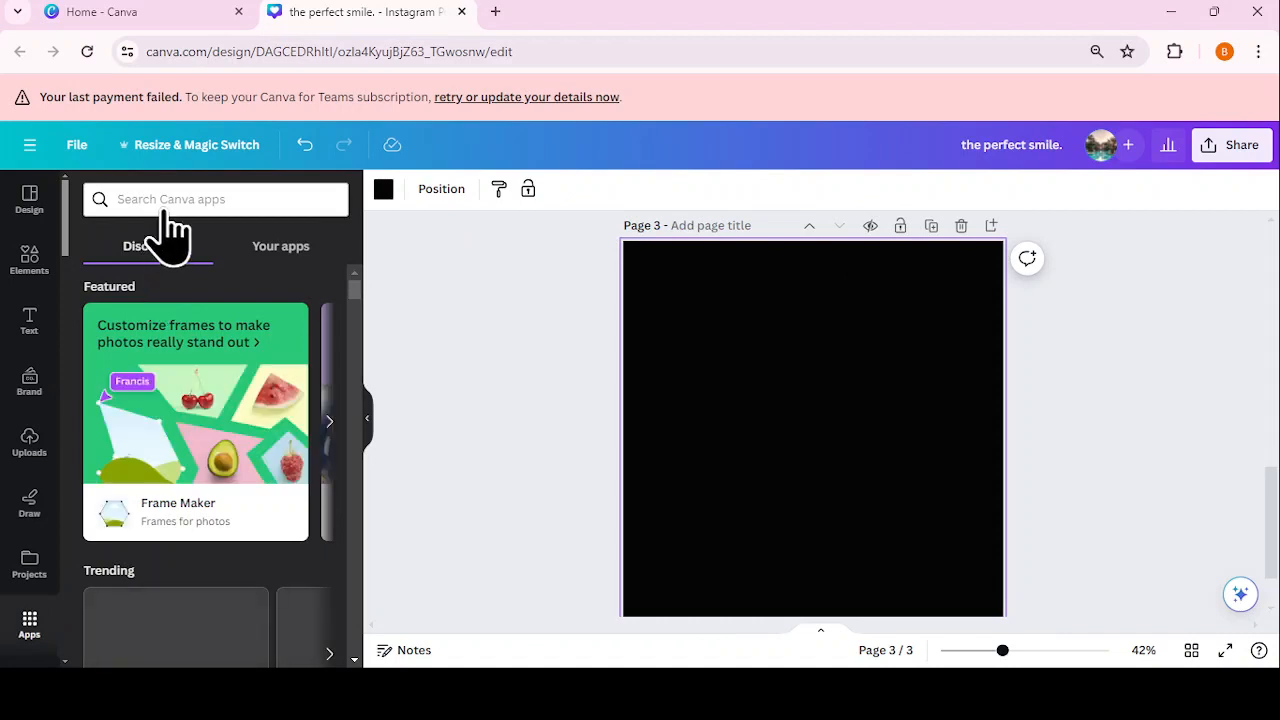
type("bac")
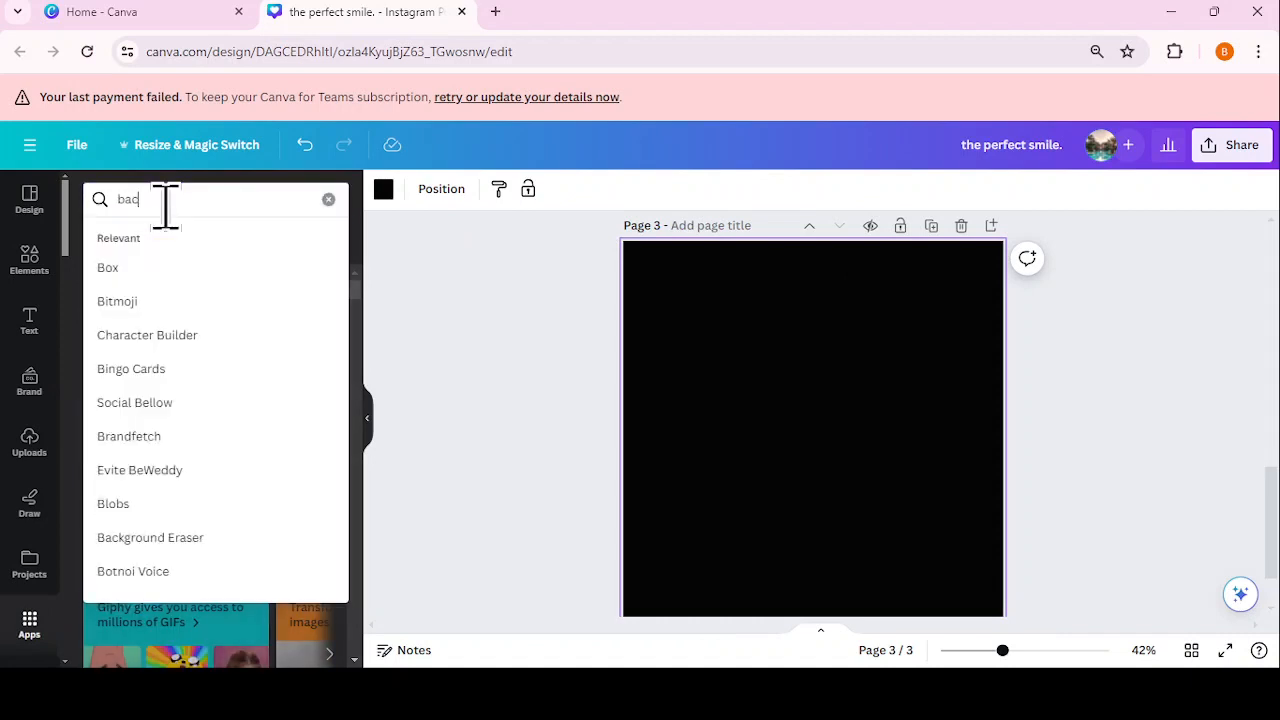
type("kground ear")
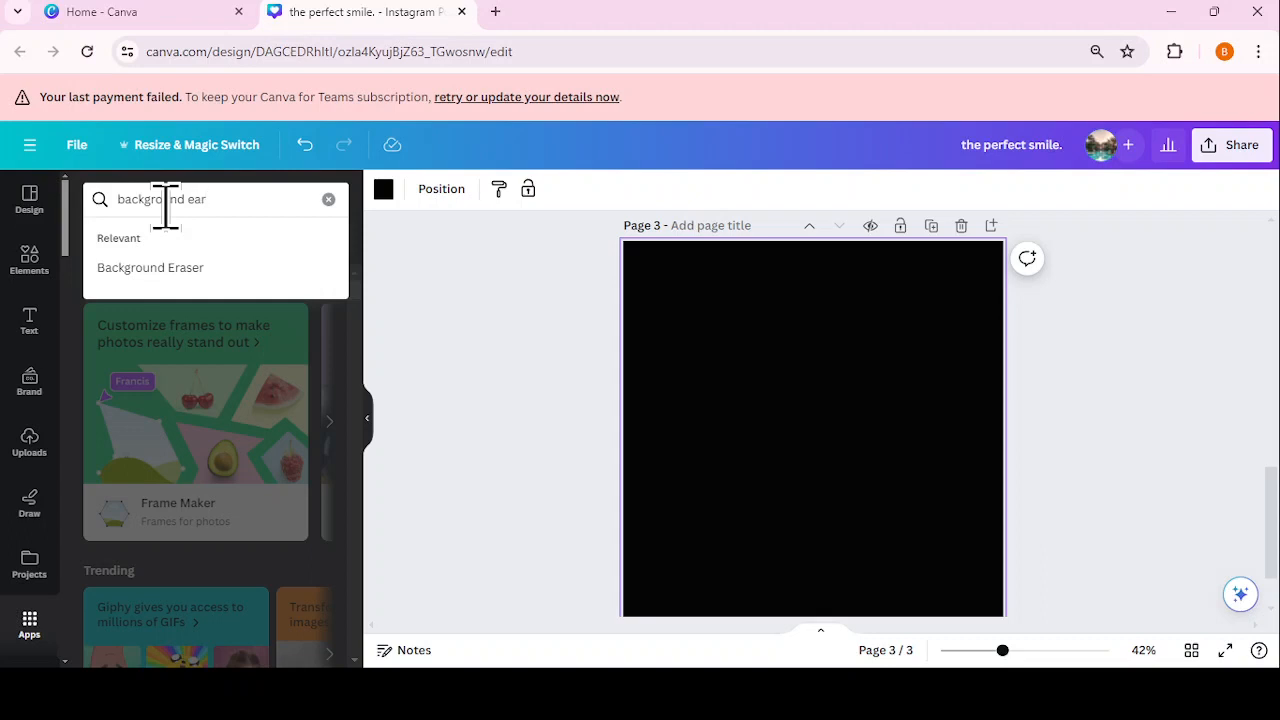
key("BackSpace")
key("BackSpace")
type("raser")
key("Return")
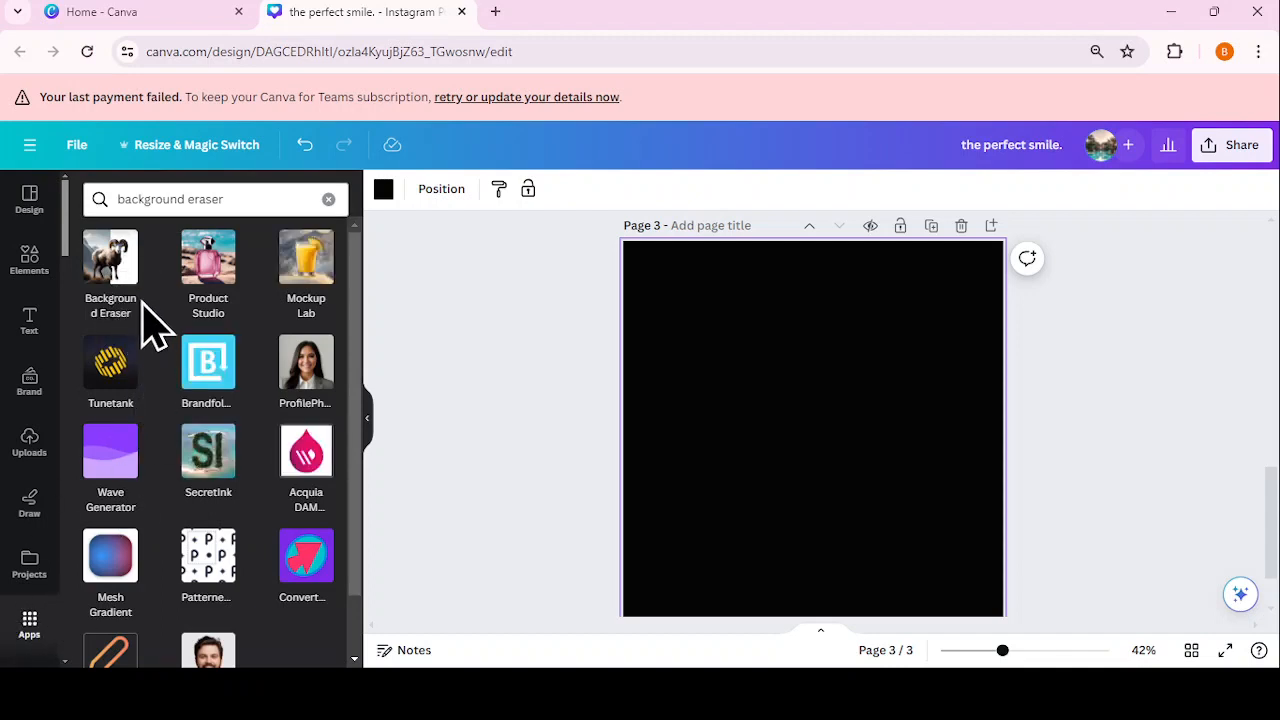
left_click(106, 266)
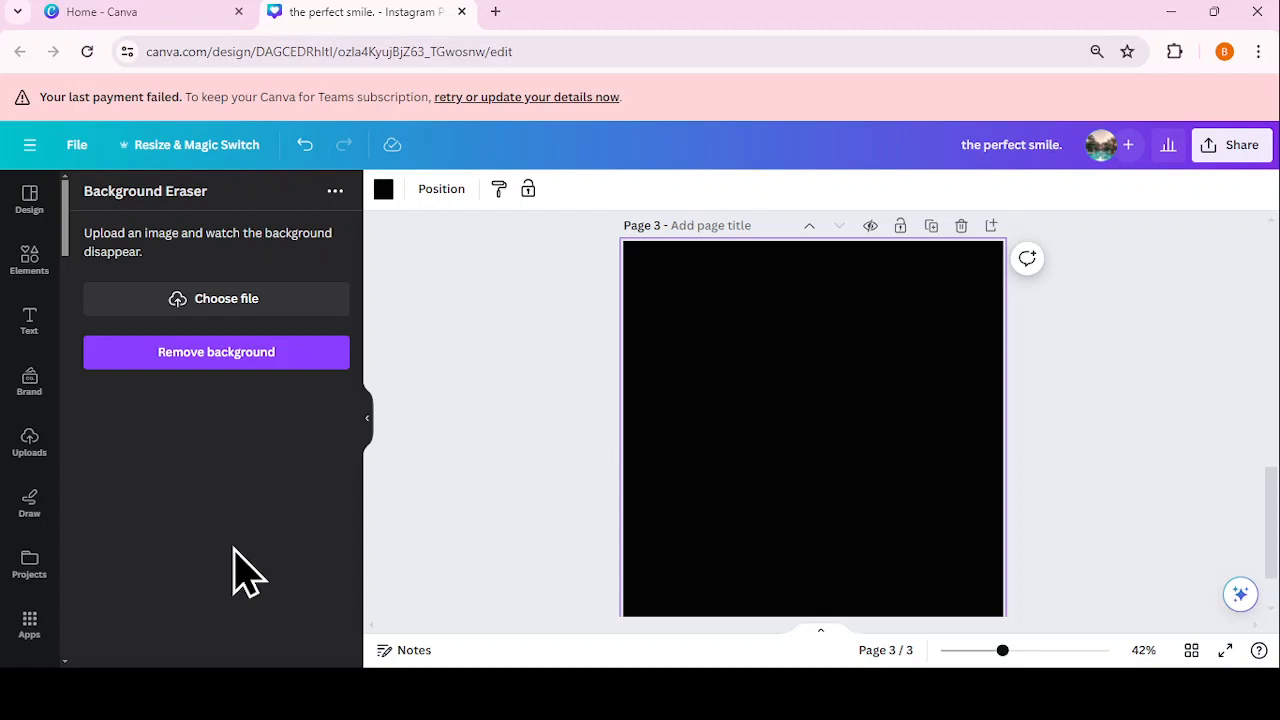
Step: Upload the woman's photo to Background Eraser and place the background-free cutout on page 3
left_click(250, 305)
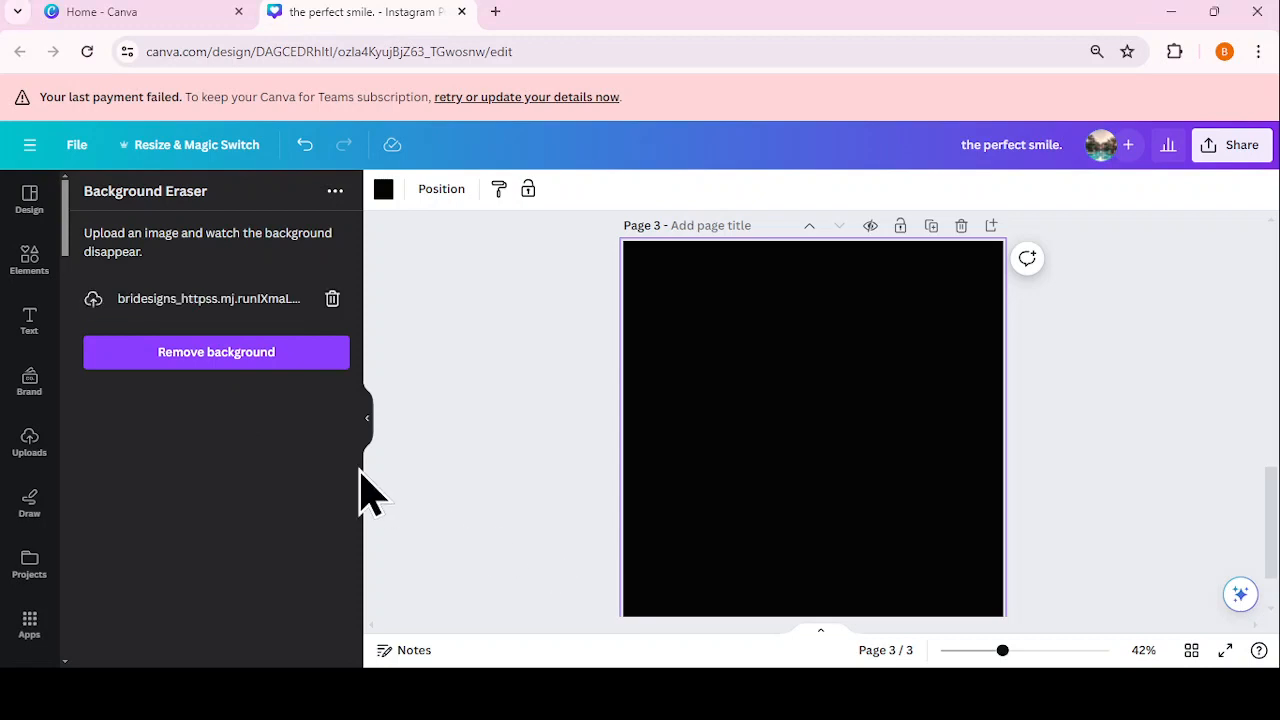
left_click(259, 565)
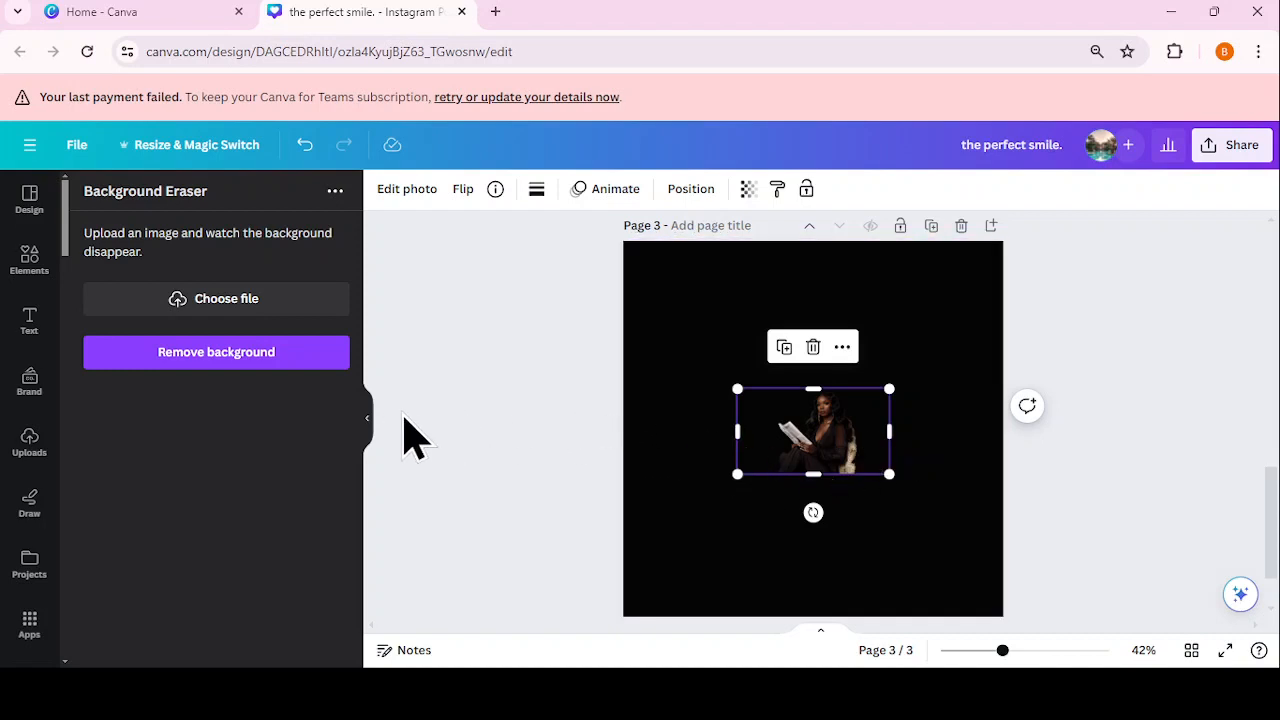
left_click(369, 425)
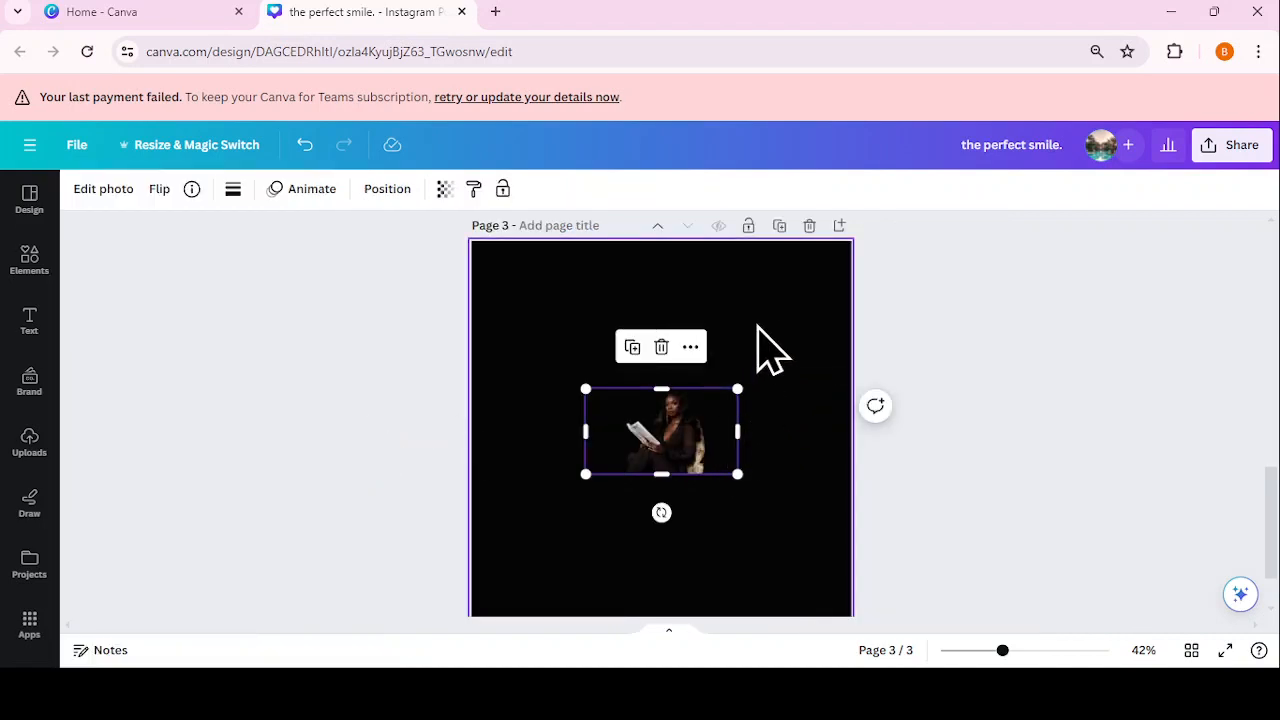
left_click(770, 350)
left_click(82, 191)
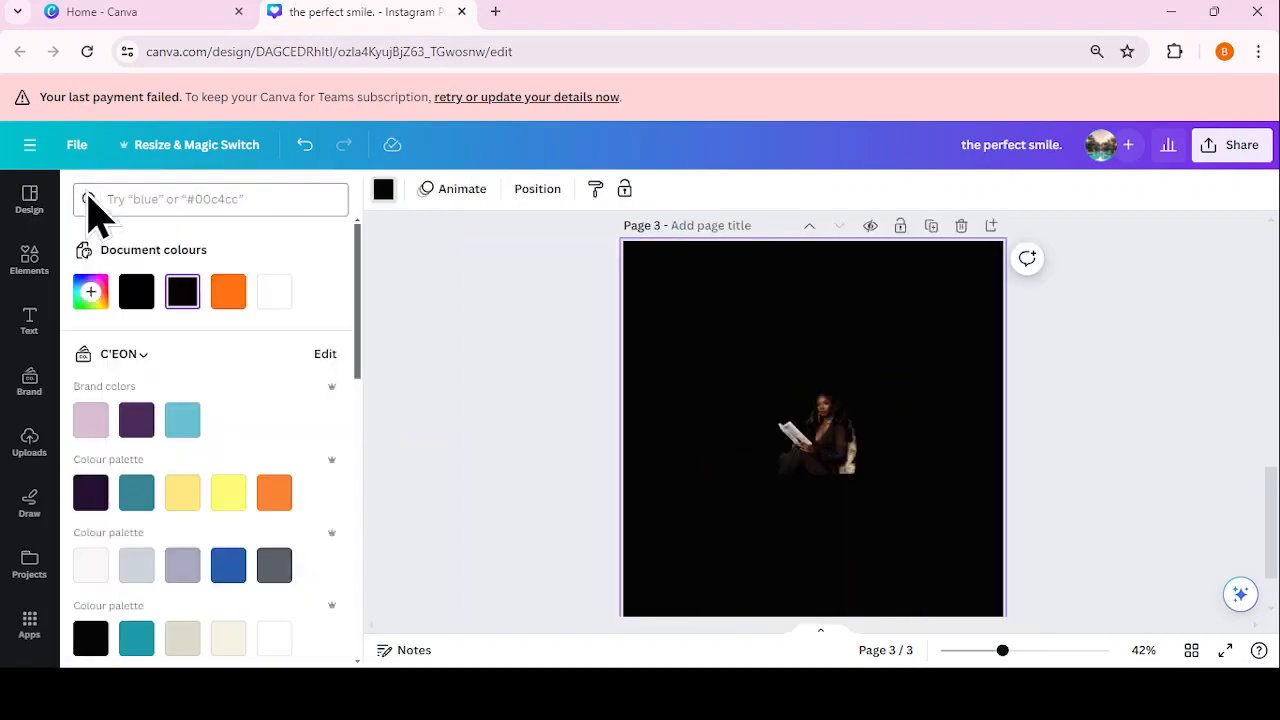
Step: Make page 3's background white, then trim and enlarge the reading-woman cutout to fill most of the page
left_click(274, 292)
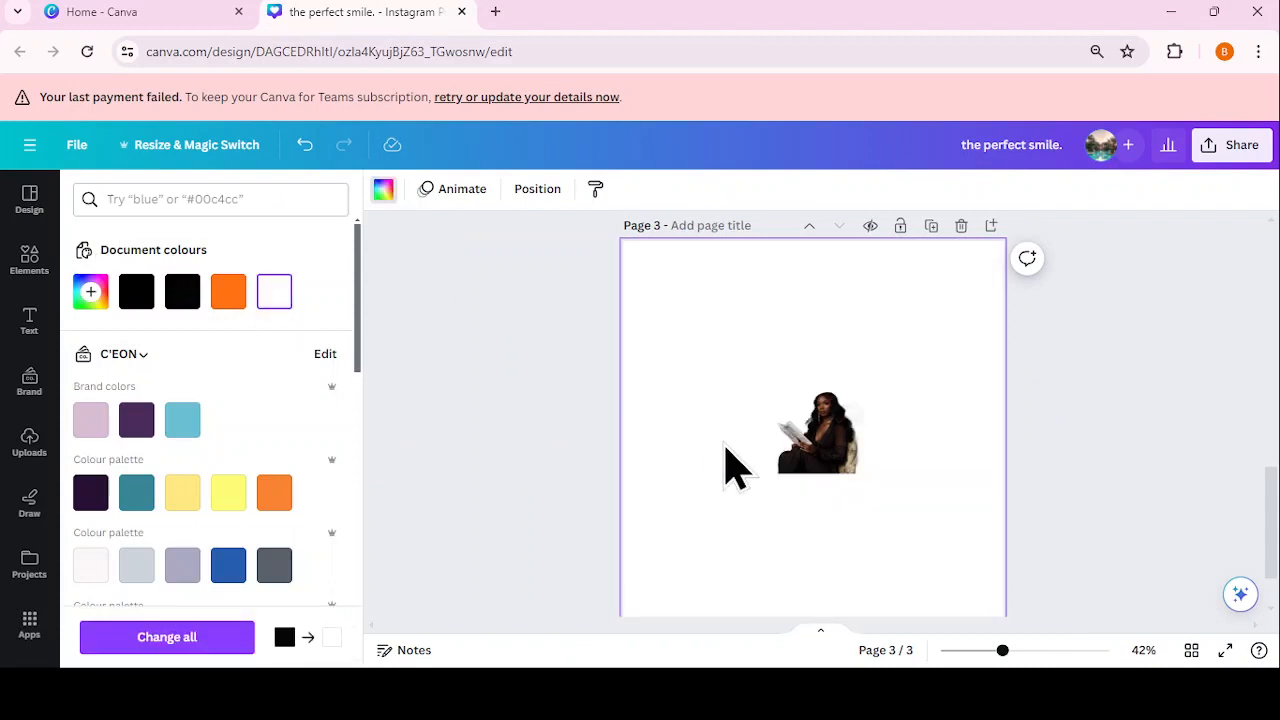
left_click_drag(735, 465, 701, 374)
left_click_drag(572, 374, 604, 374)
left_click_drag(697, 422, 908, 603)
left_click_drag(768, 495, 687, 409)
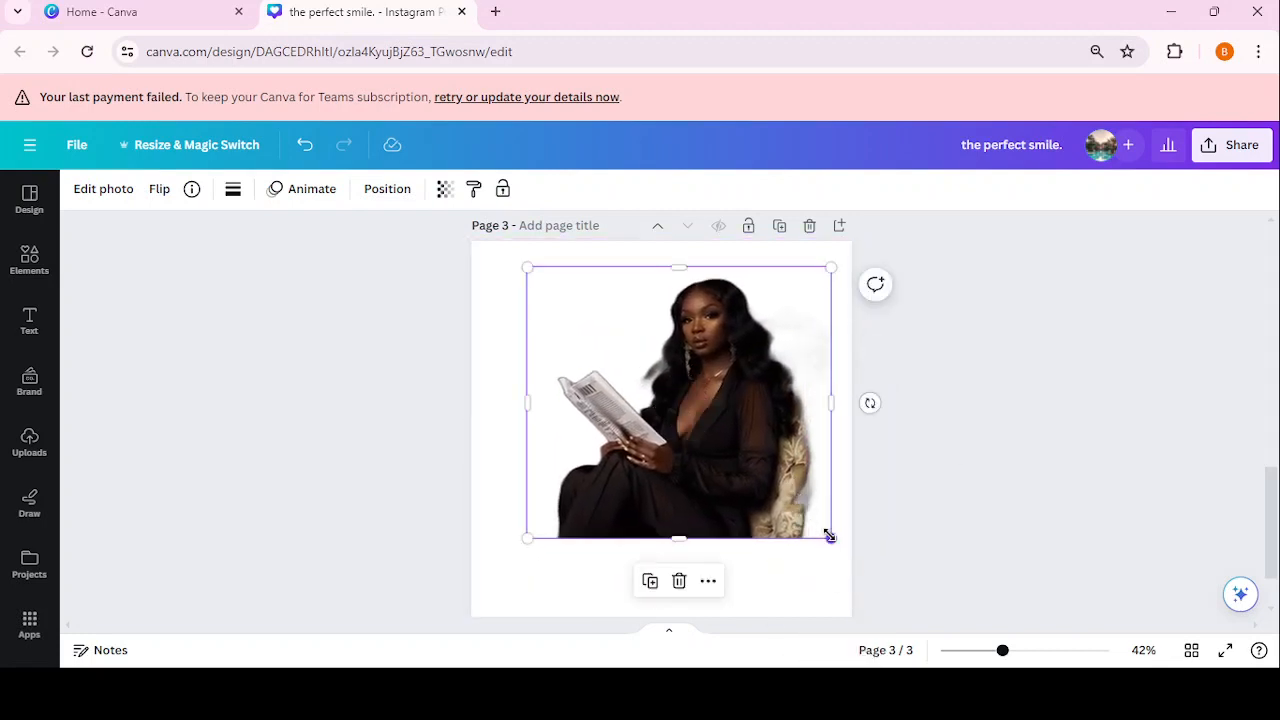
left_click_drag(829, 535, 963, 617)
left_click_drag(763, 434, 663, 396)
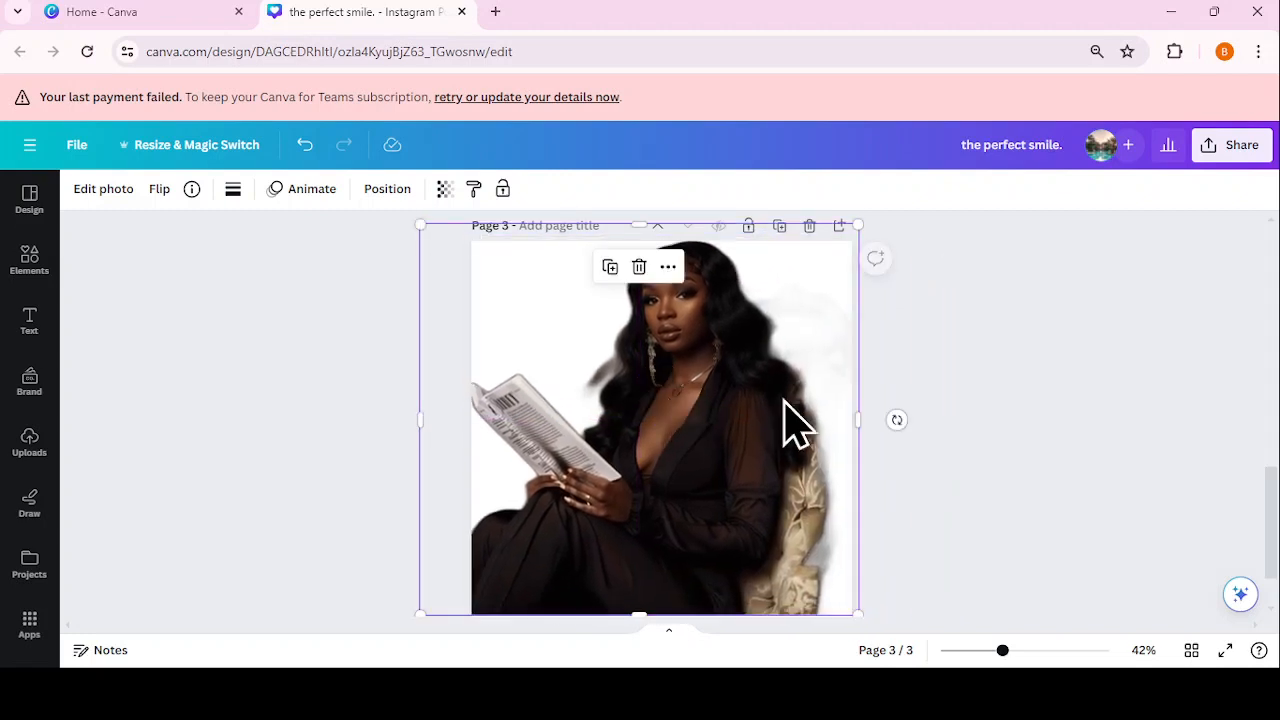
Step: Drag the woman cutout from page 3 onto page 2 and shrink it to fit
scroll(1003, 424, "up", 3)
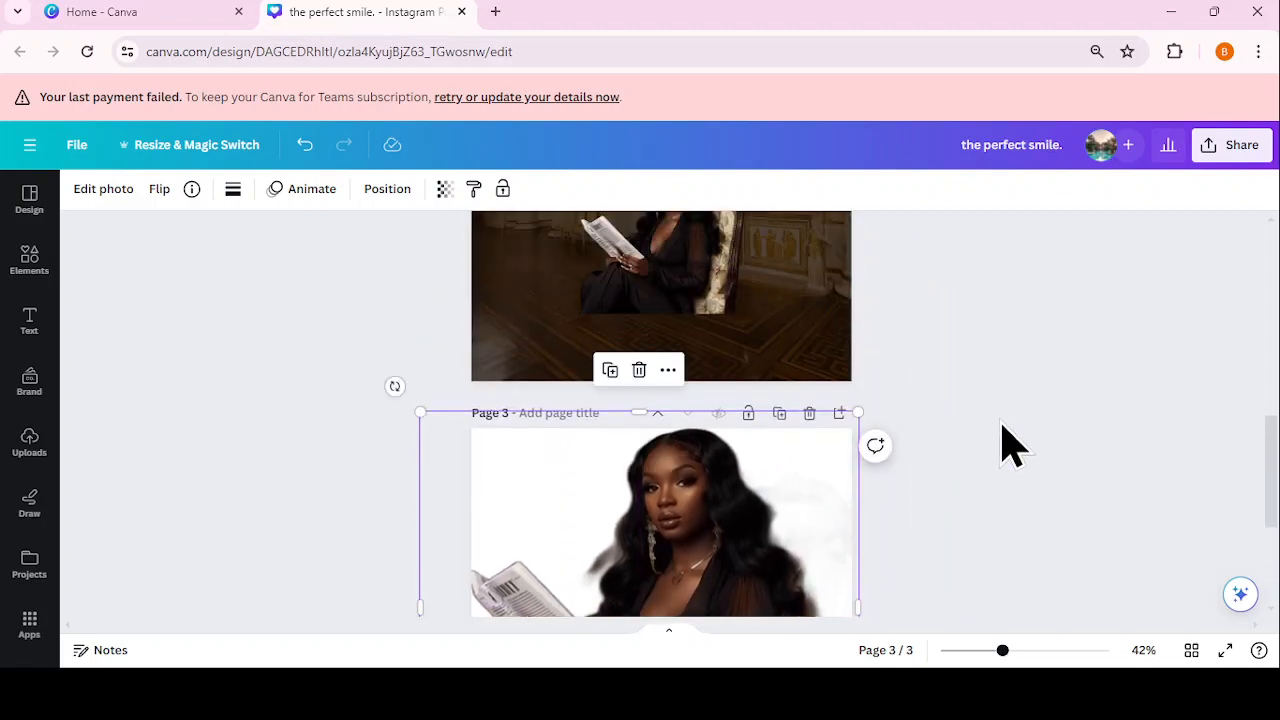
scroll(1003, 440, "up", 2)
scroll(914, 557, "down", 1)
left_click_drag(540, 600, 570, 220)
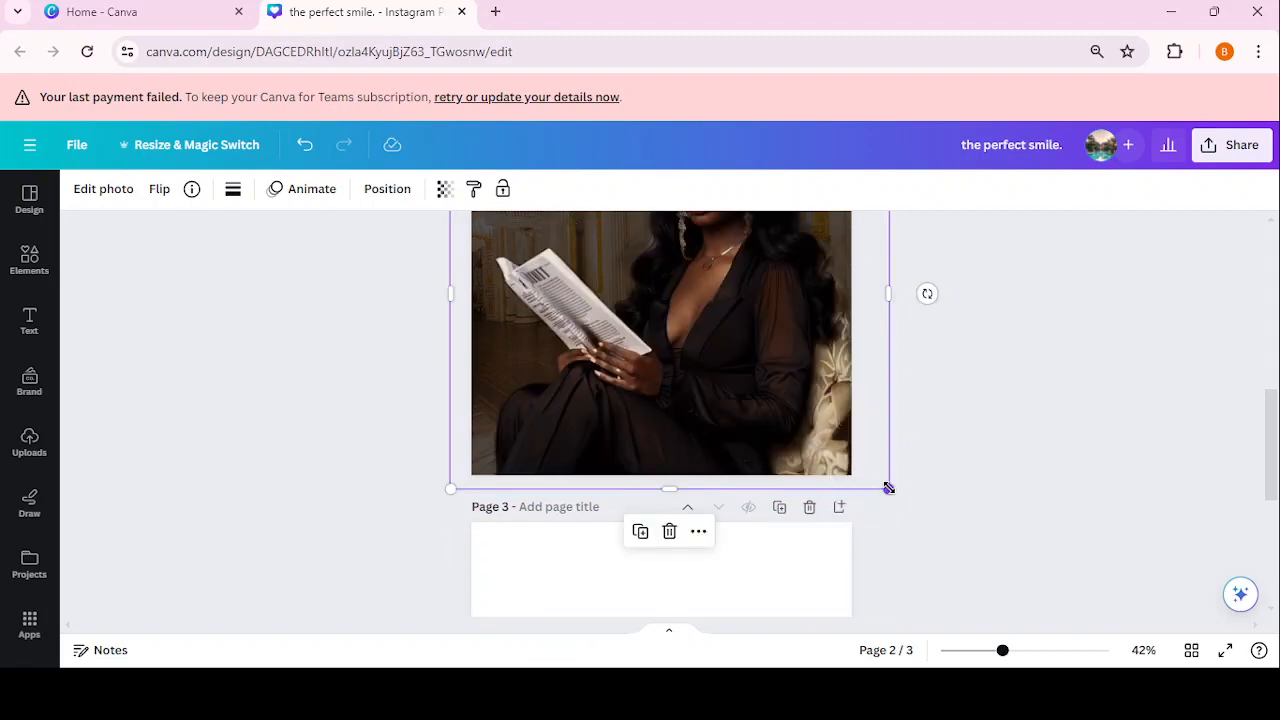
left_click_drag(888, 487, 709, 401)
Step: Position the photo over page 2's palace background, then delete the duplicate photo and page 3
left_click_drag(724, 380, 523, 358)
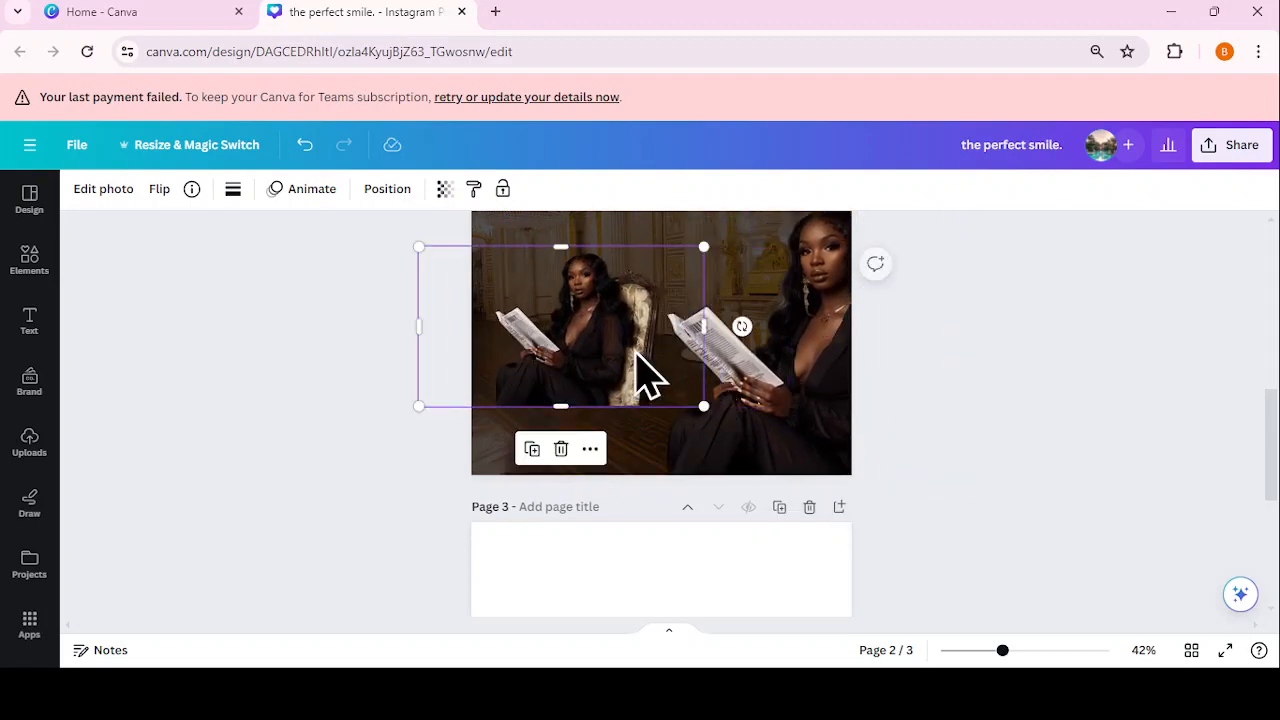
left_click_drag(713, 328, 766, 469)
left_click_drag(600, 434, 728, 400)
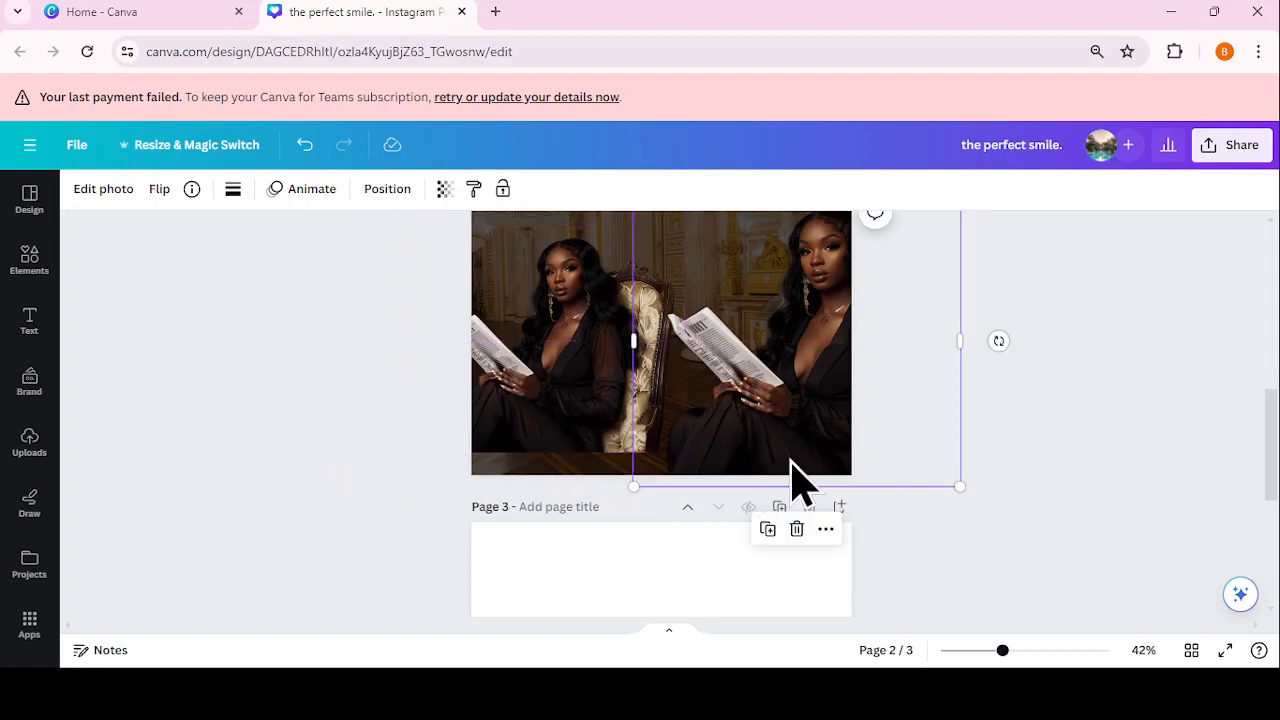
left_click_drag(887, 462, 772, 438)
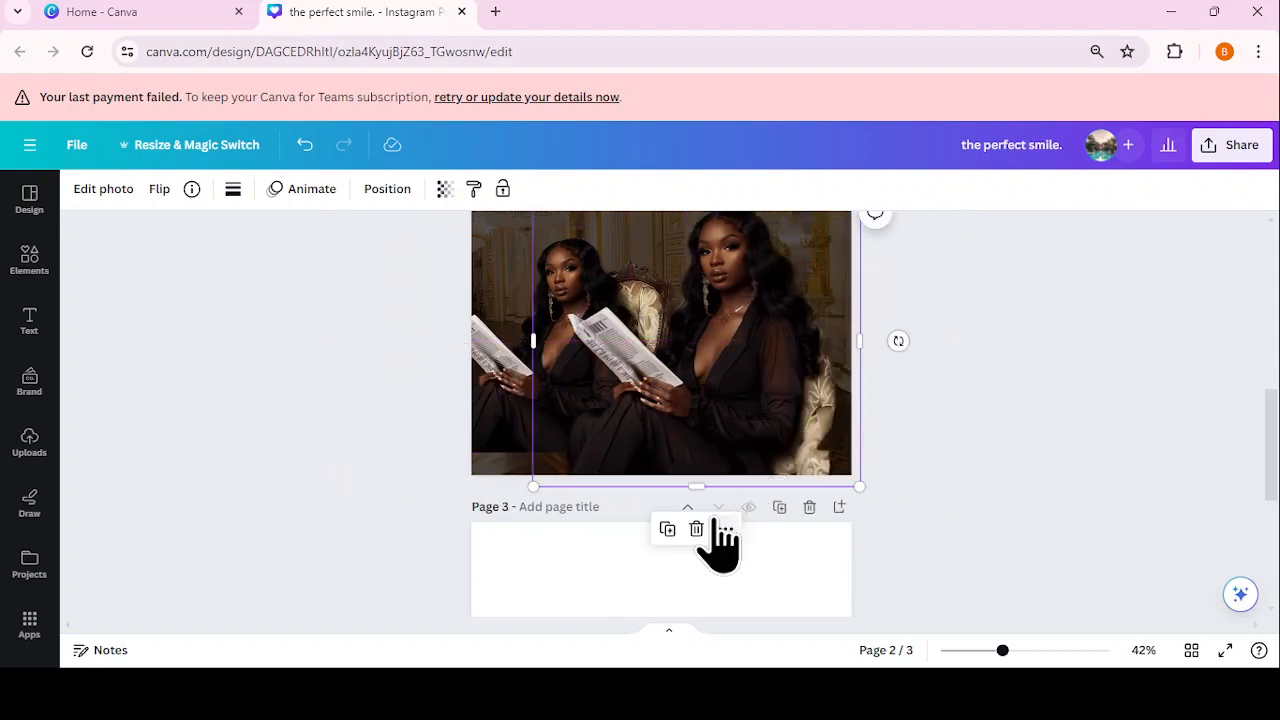
left_click(697, 529)
left_click(809, 507)
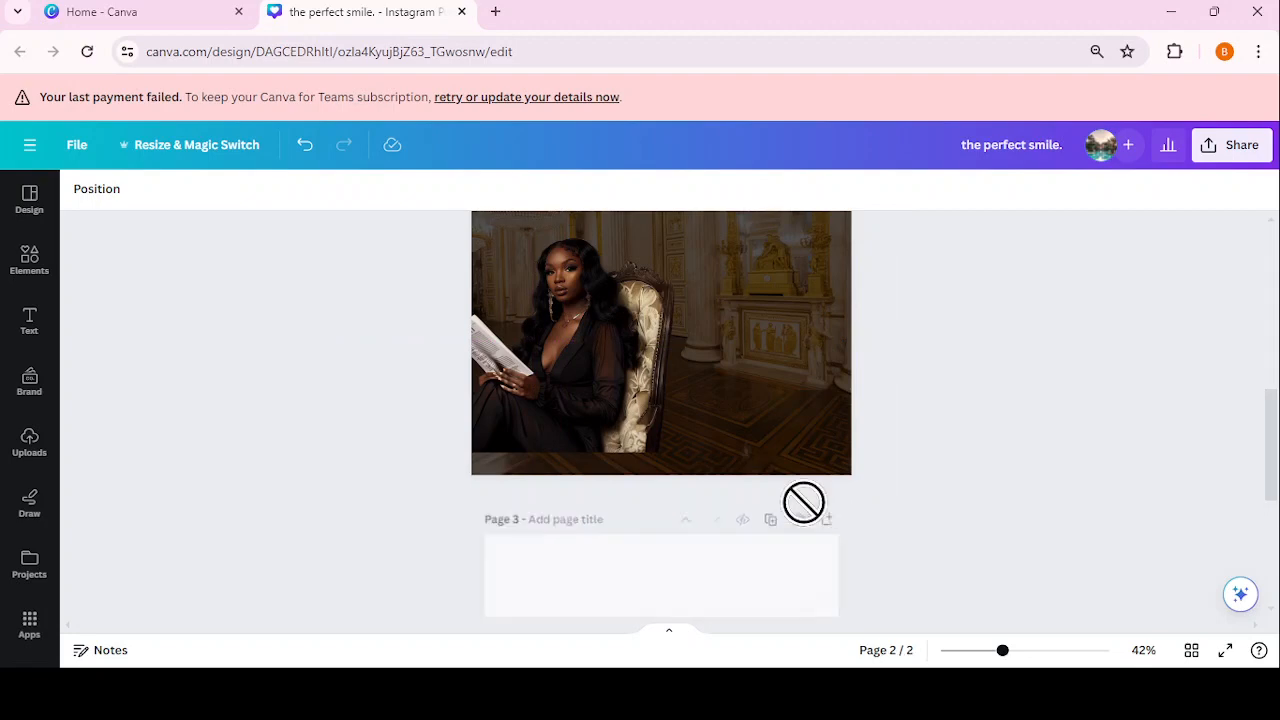
Step: Move the woman photo on page 2 to the right and crop its left edge
left_click_drag(1272, 532, 1265, 506)
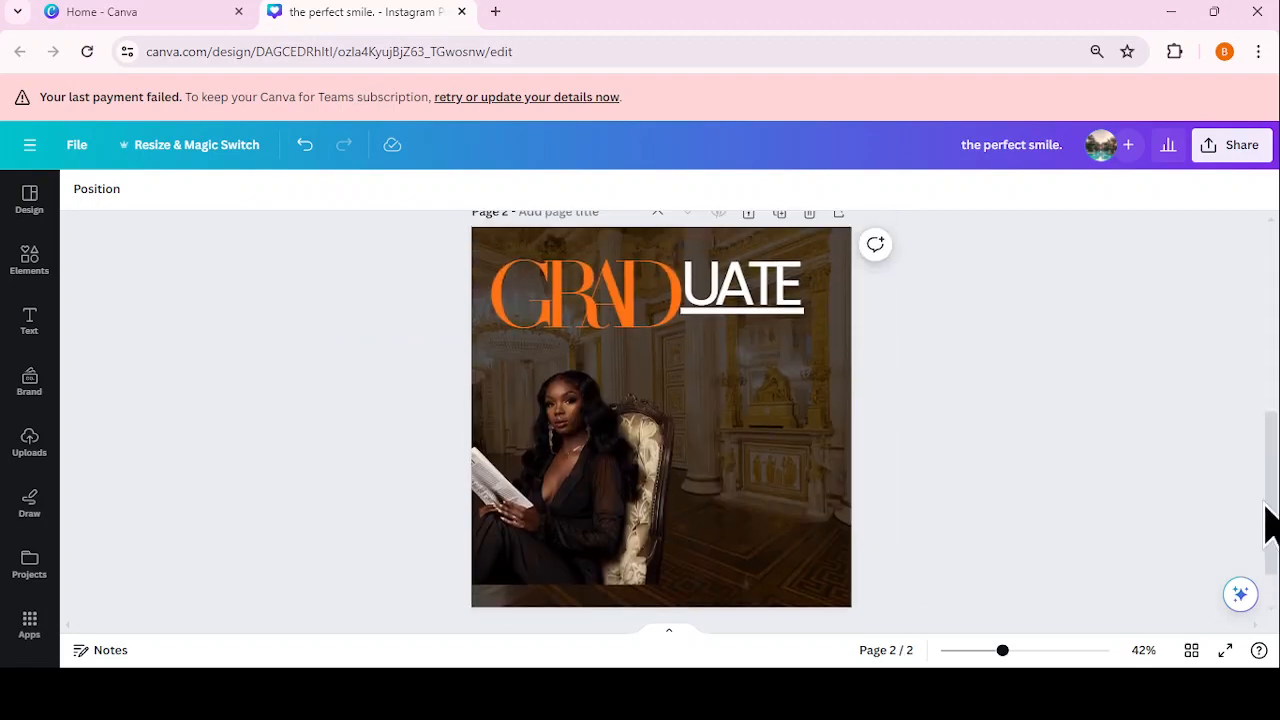
left_click(651, 500)
left_click_drag(634, 491, 748, 472)
left_click_drag(454, 472, 551, 477)
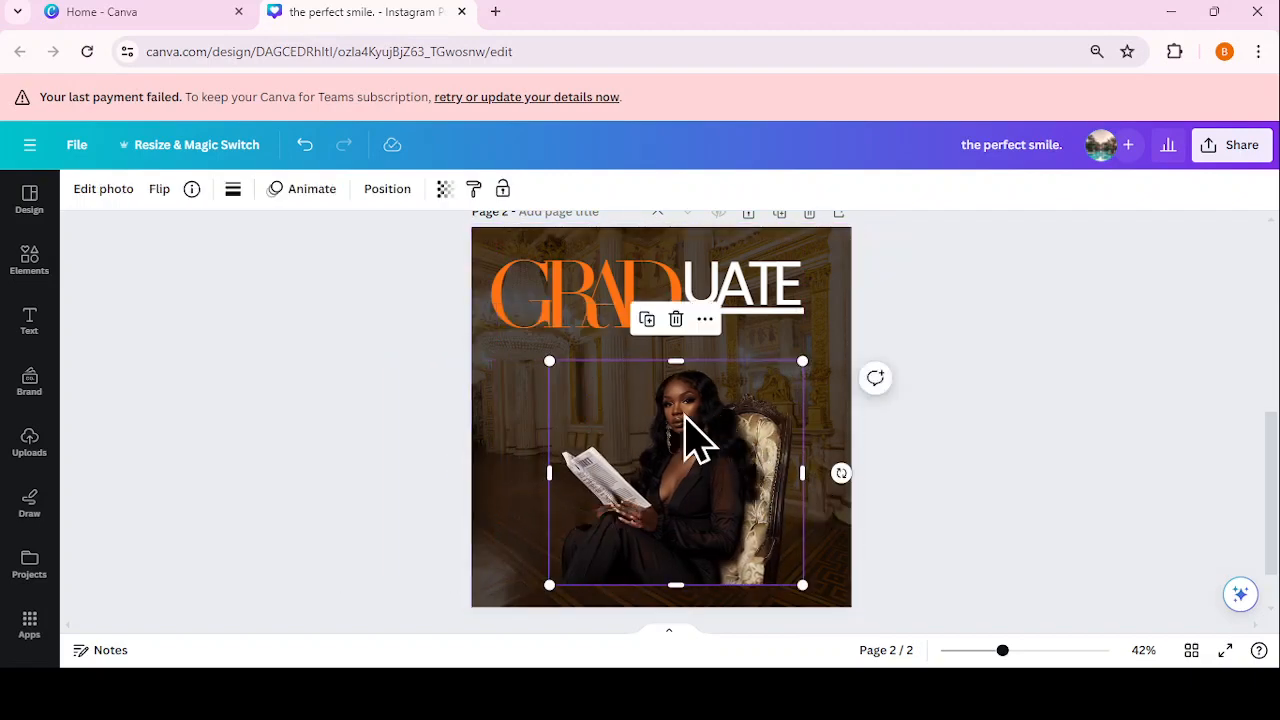
Step: Flip the photo horizontally, enlarge it to 1025.4 × 906 px, and open the Position panel
left_click(157, 190)
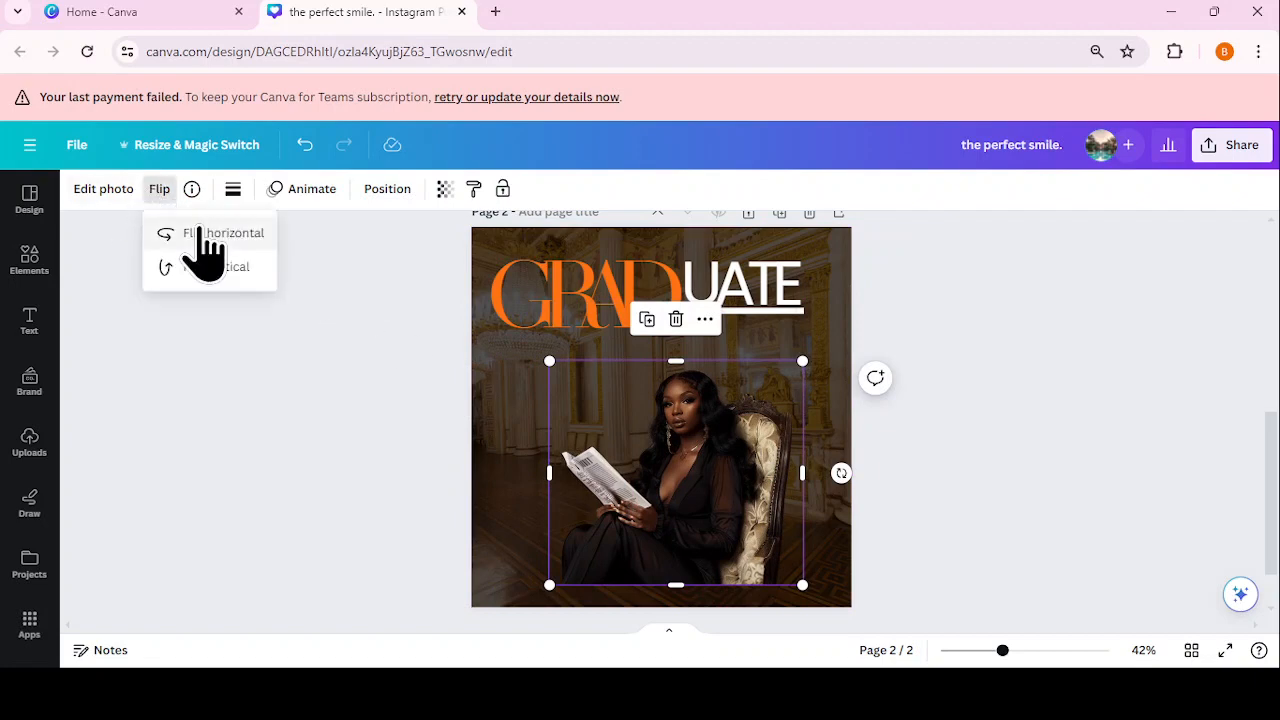
left_click(205, 233)
left_click_drag(651, 457, 585, 424)
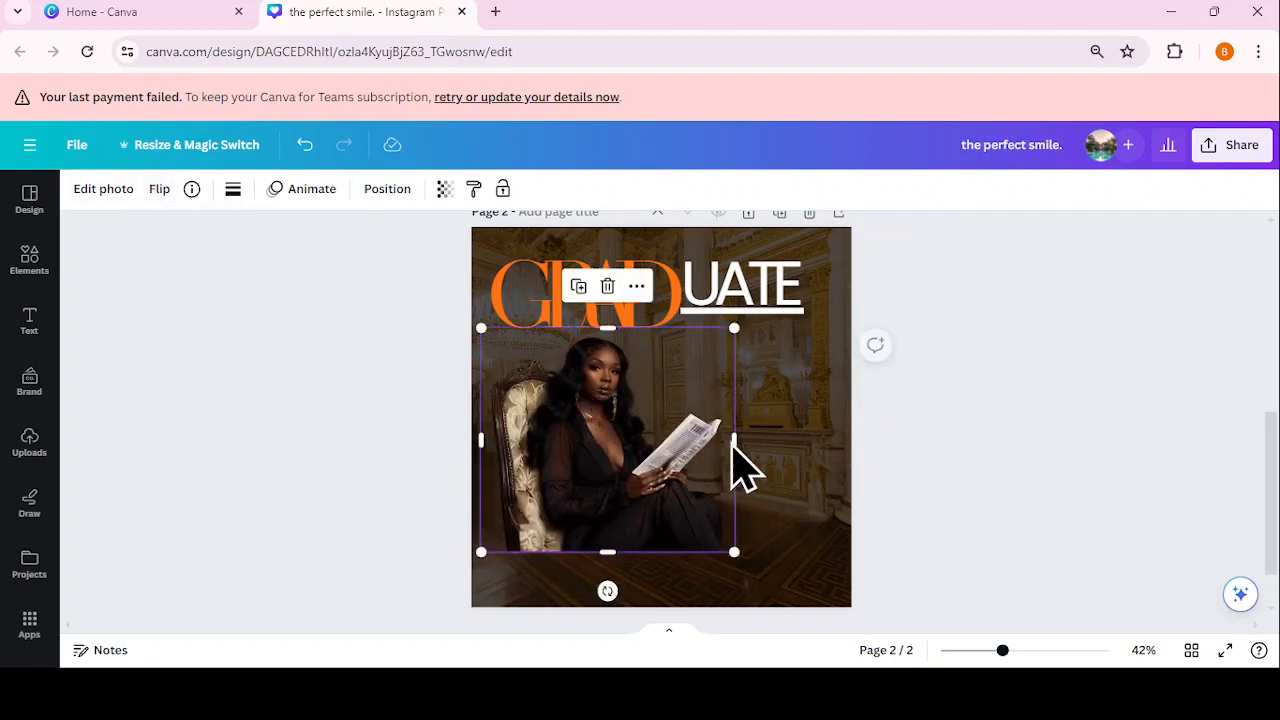
left_click_drag(734, 551, 842, 647)
left_click_drag(762, 567, 720, 514)
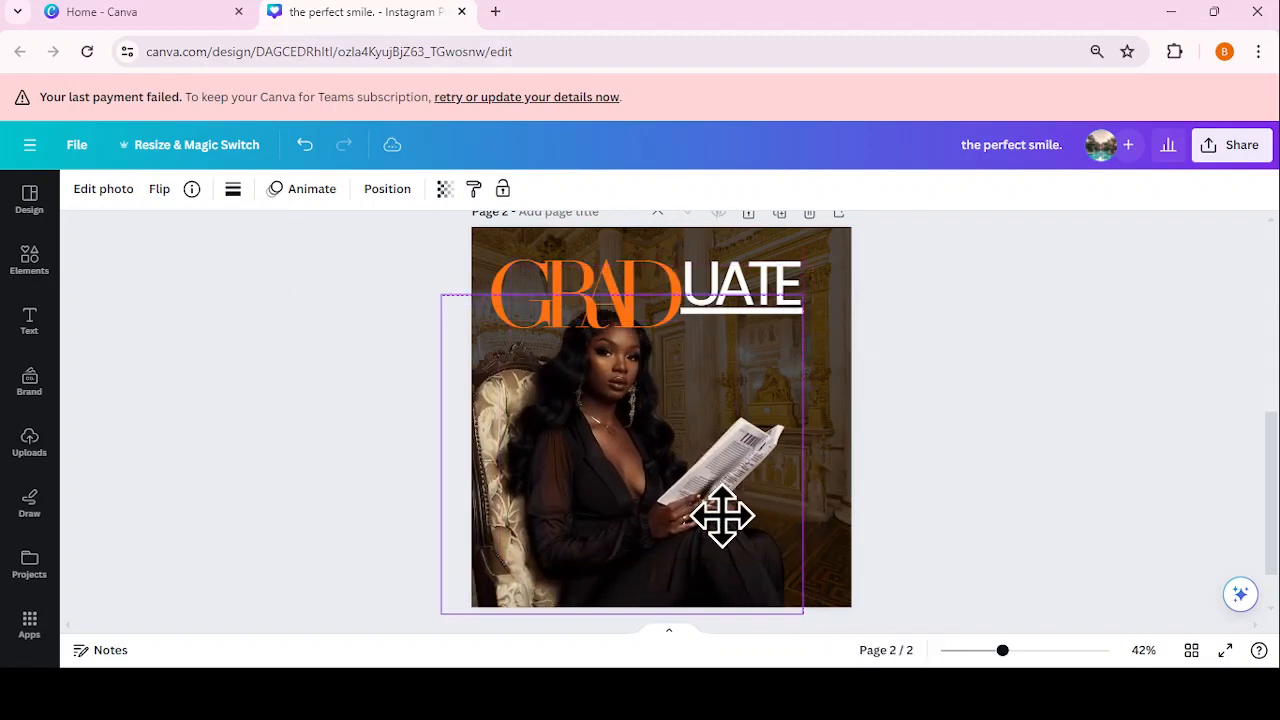
left_click(387, 189)
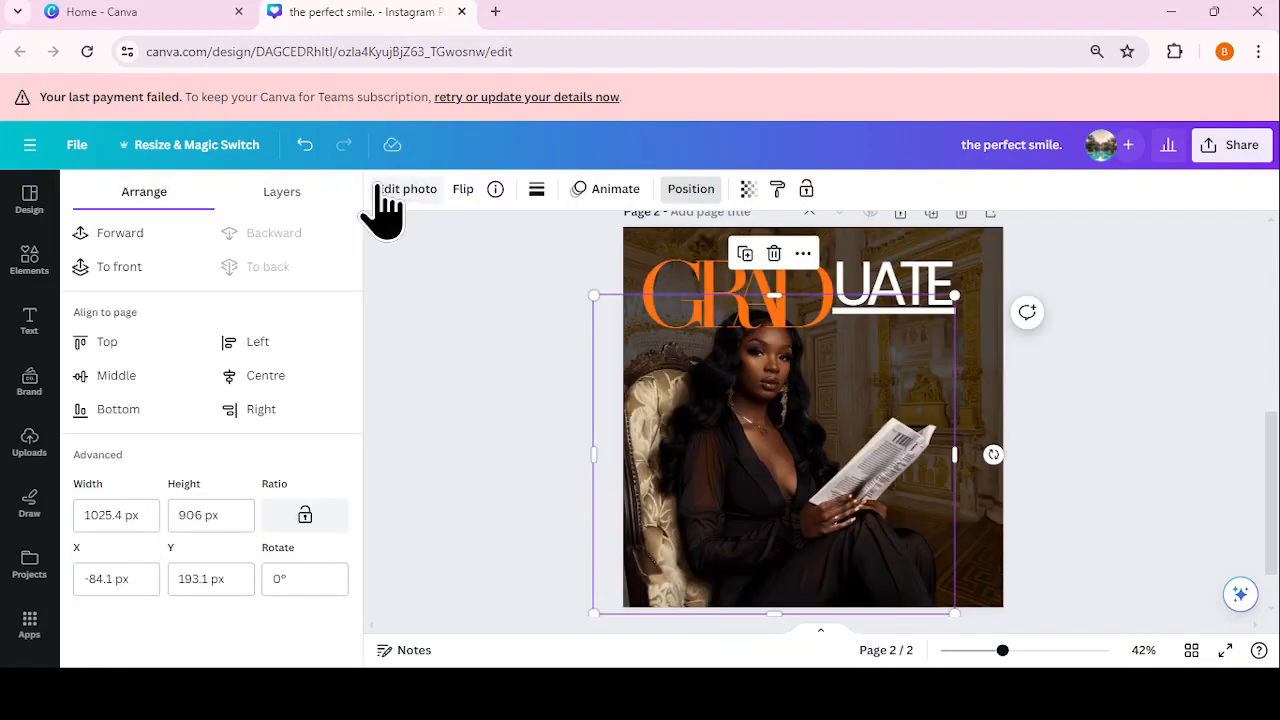
Step: Bring the woman's photo to the front, in front of the GRADUATE heading
left_click(143, 284)
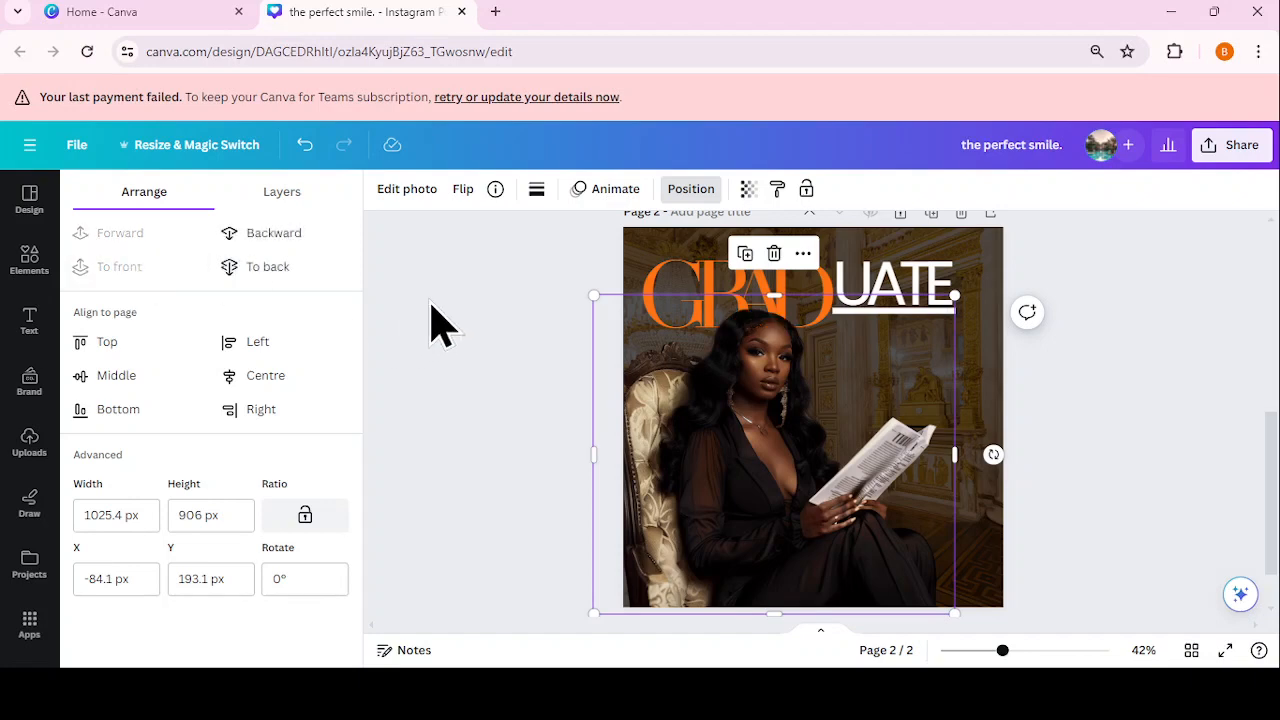
left_click(1015, 425)
scroll(1008, 420, "down", 1)
left_click(714, 452)
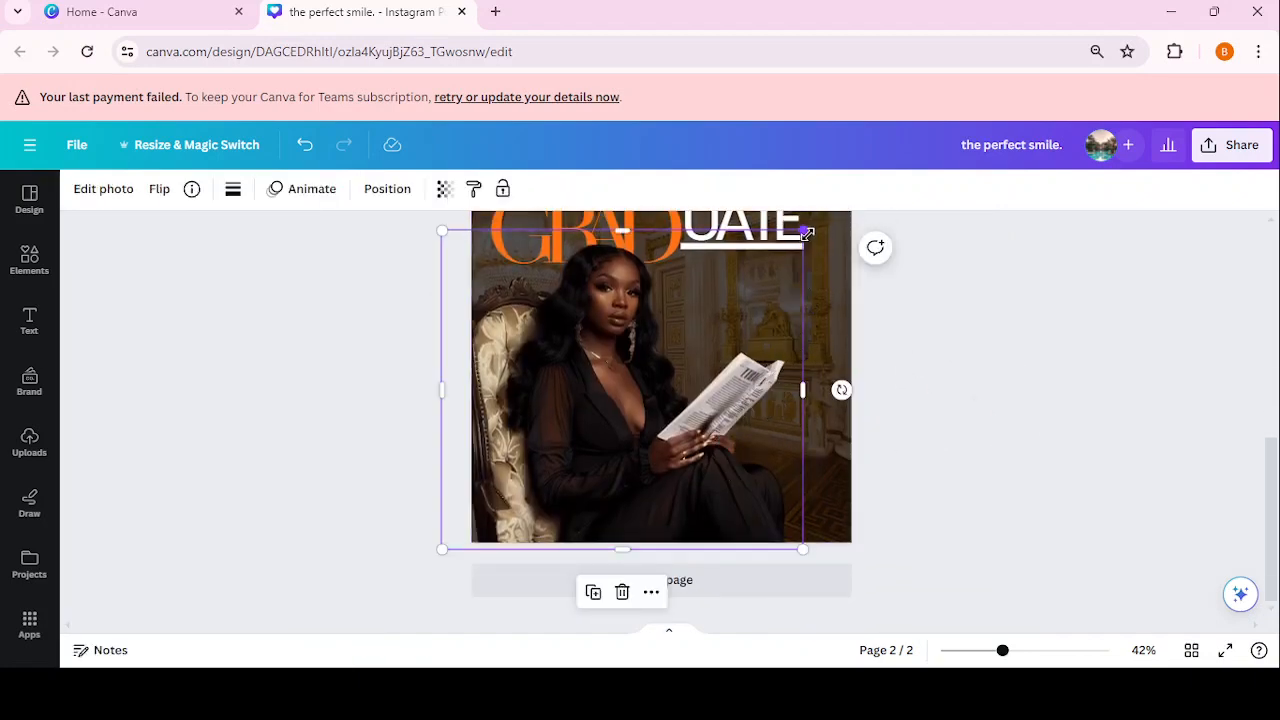
Step: Enlarge the photo to about 1056 × 933 so her hair overlaps the orange GRAD
left_click_drag(807, 233, 817, 229)
mouse_move(717, 357)
left_mouse_down()
mouse_move(706, 329)
mouse_move(717, 334)
left_mouse_up()
left_click(908, 375)
left_click_drag(1275, 512, 1253, 453)
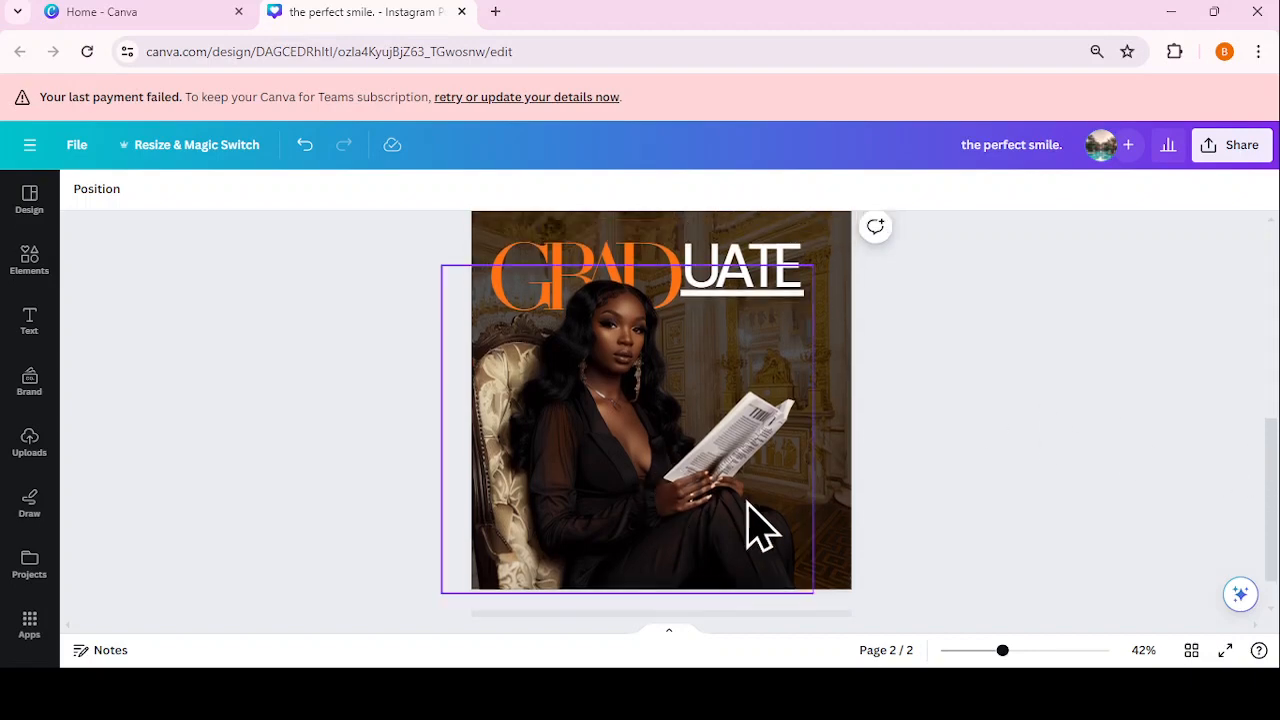
left_click(700, 495)
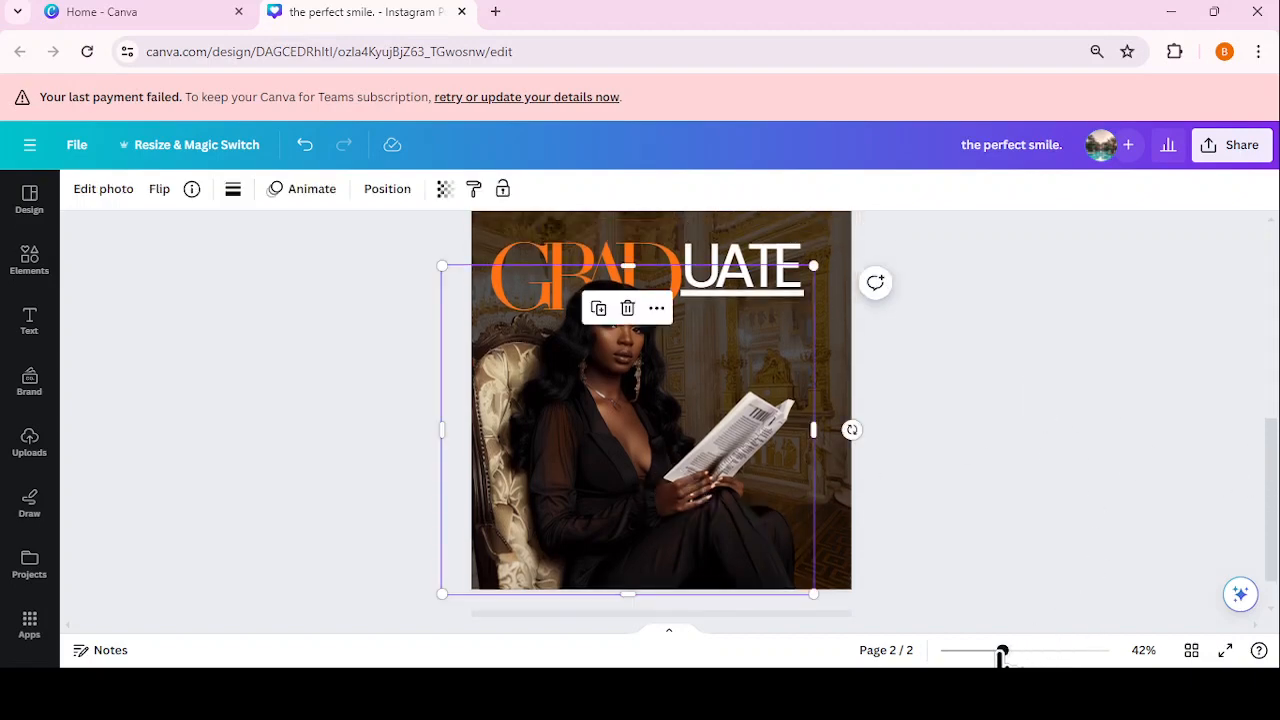
left_click(1170, 513)
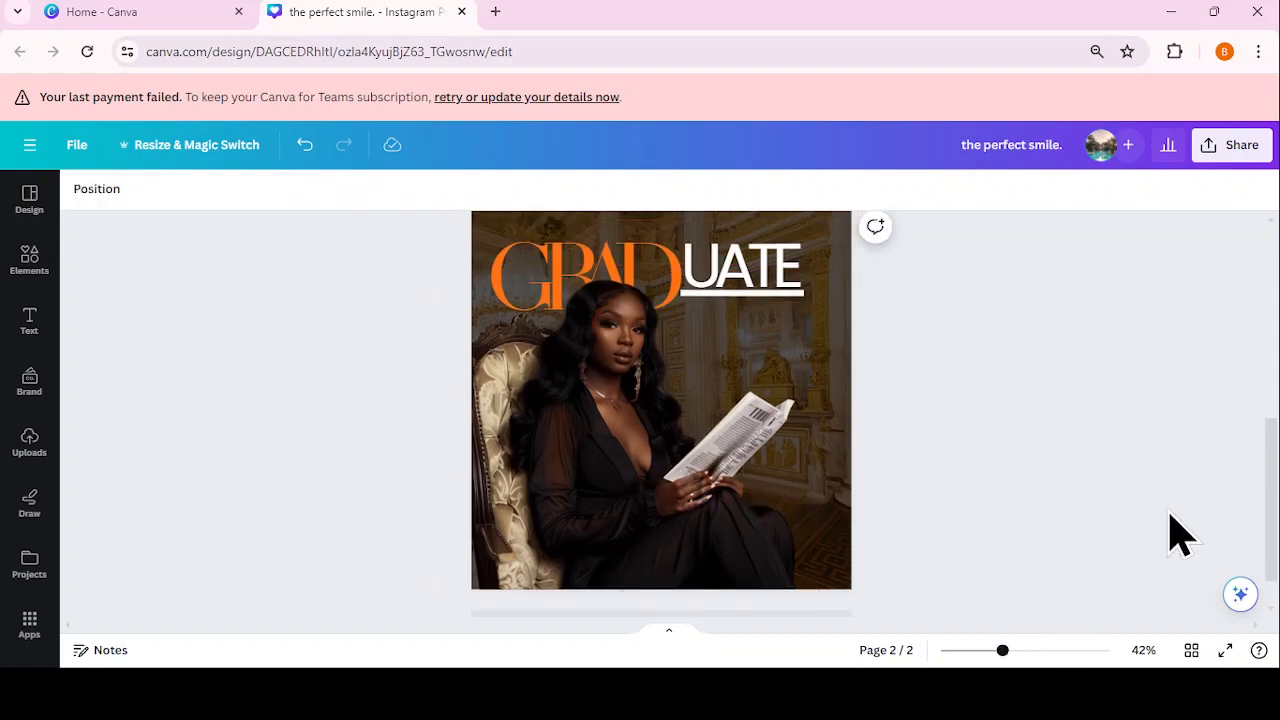
left_click_drag(1273, 520, 1275, 513)
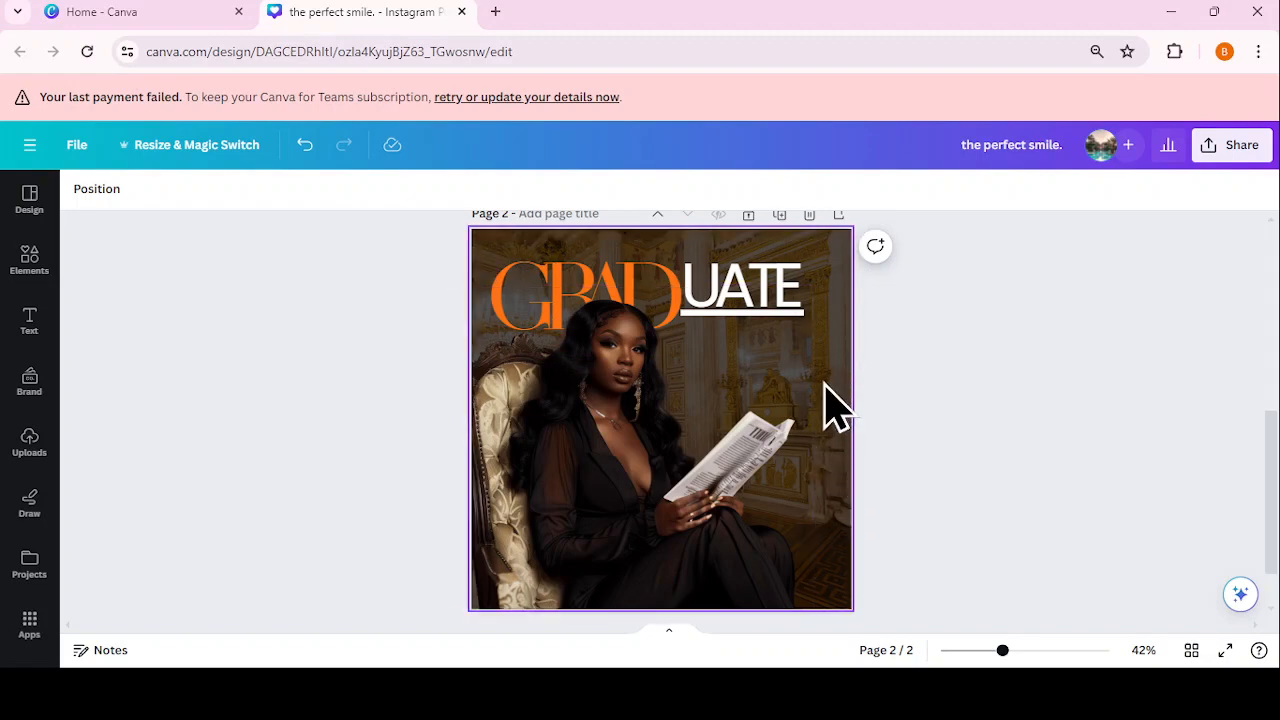
left_click(640, 445)
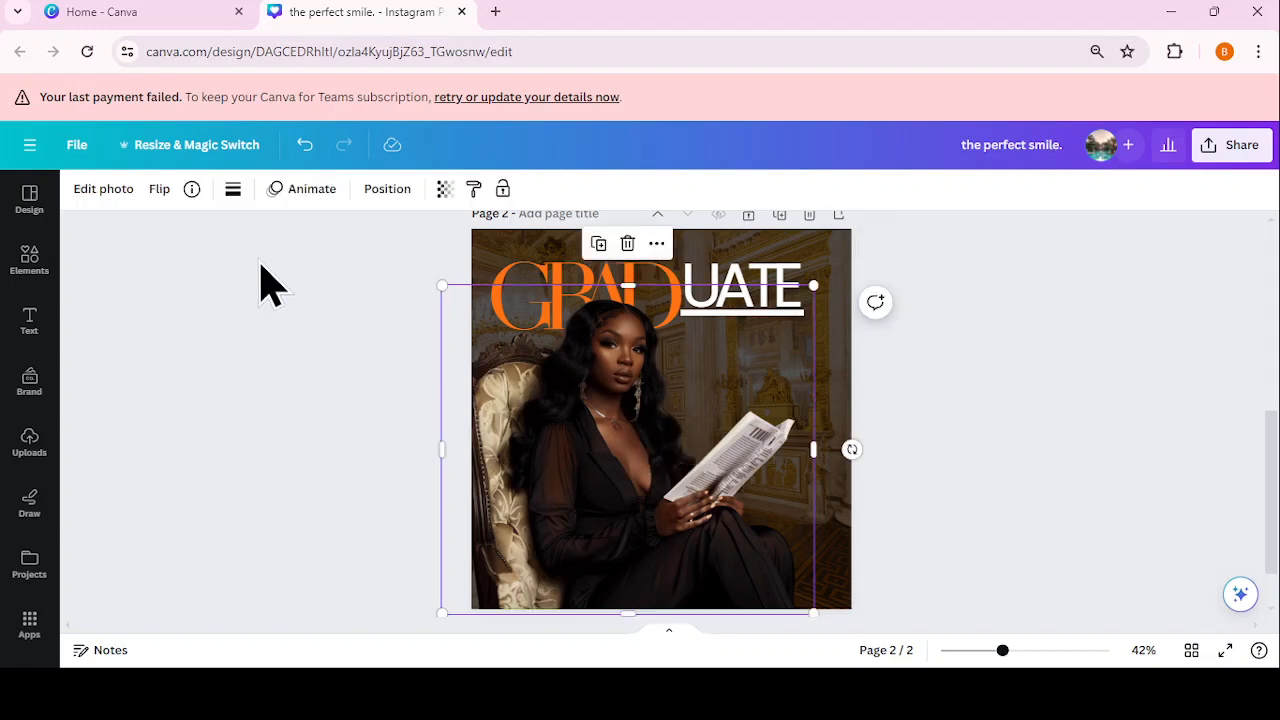
Step: Raise the woman's photo Brightness from 0 to 26 under Edit photo > Adjust
left_click(88, 192)
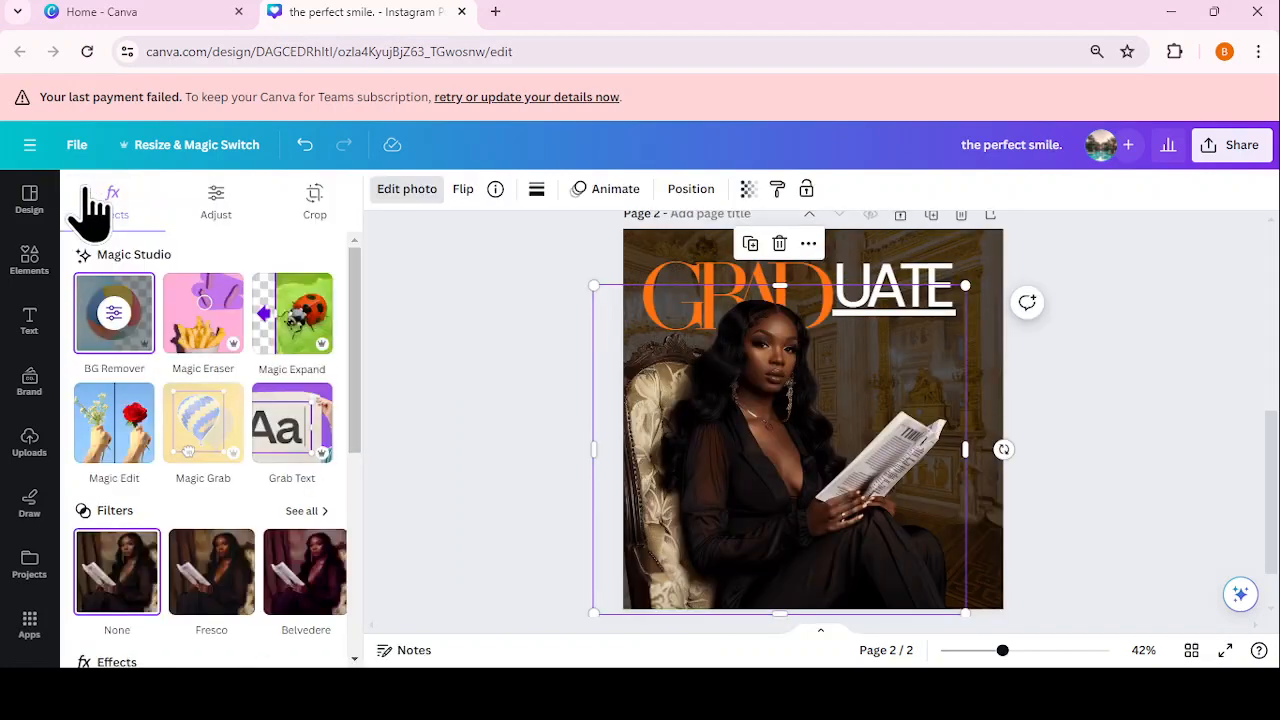
left_click(222, 210)
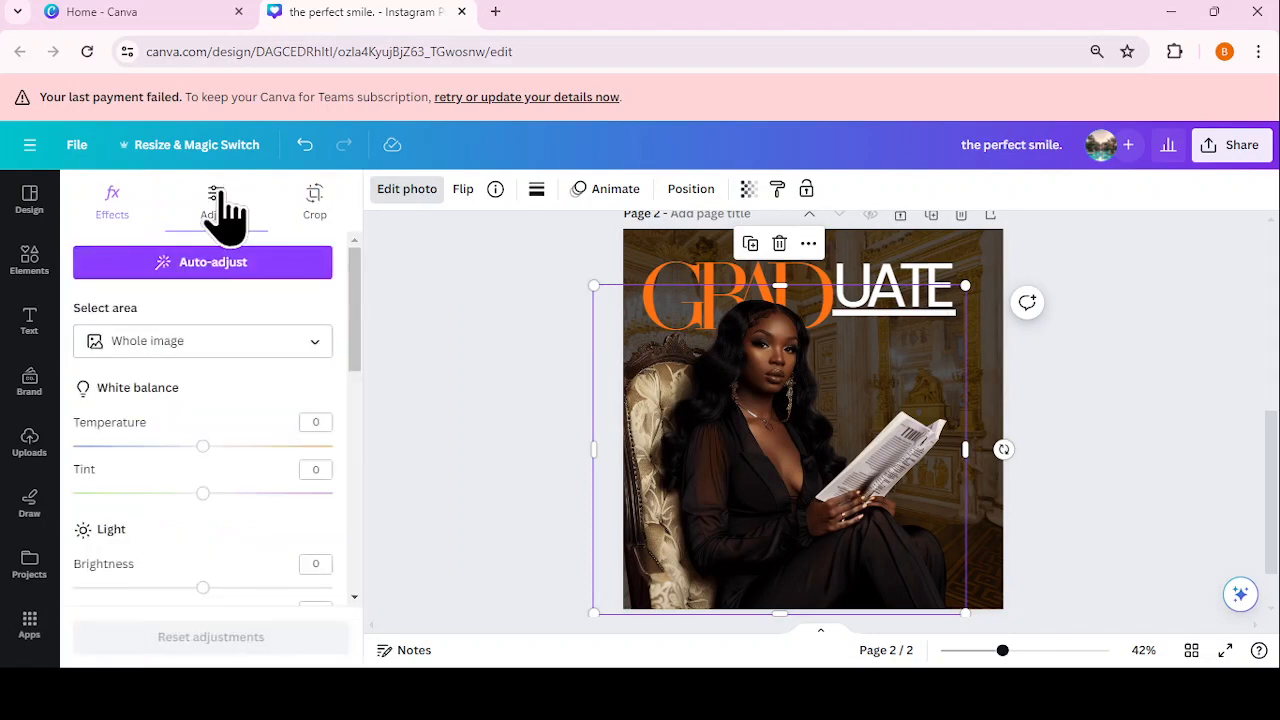
scroll(245, 450, "down", 1)
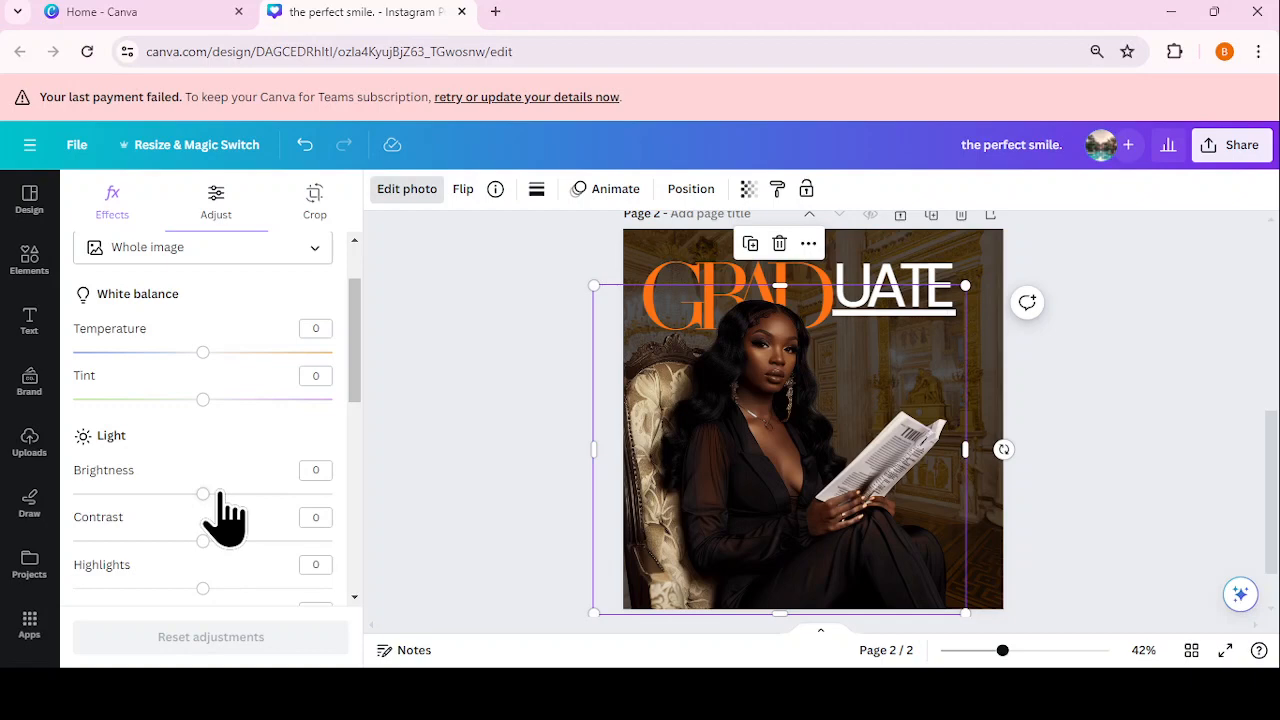
left_click_drag(220, 495, 238, 494)
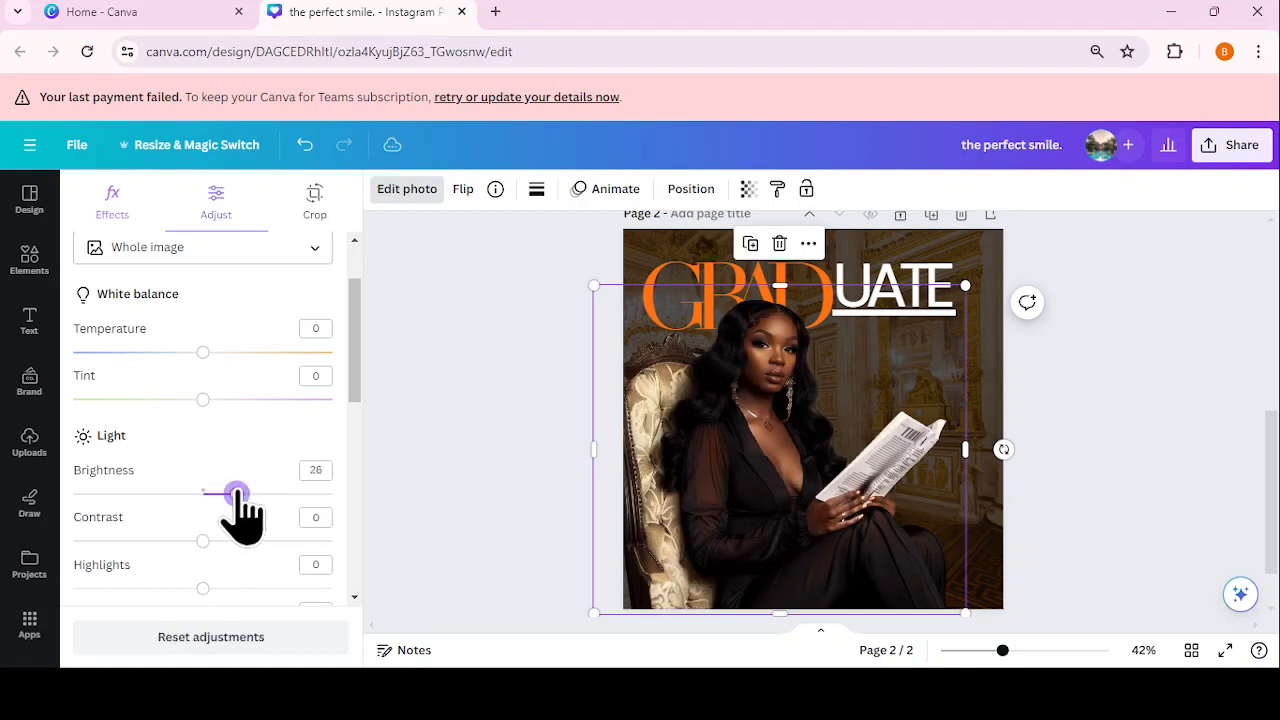
scroll(246, 480, "down", 4)
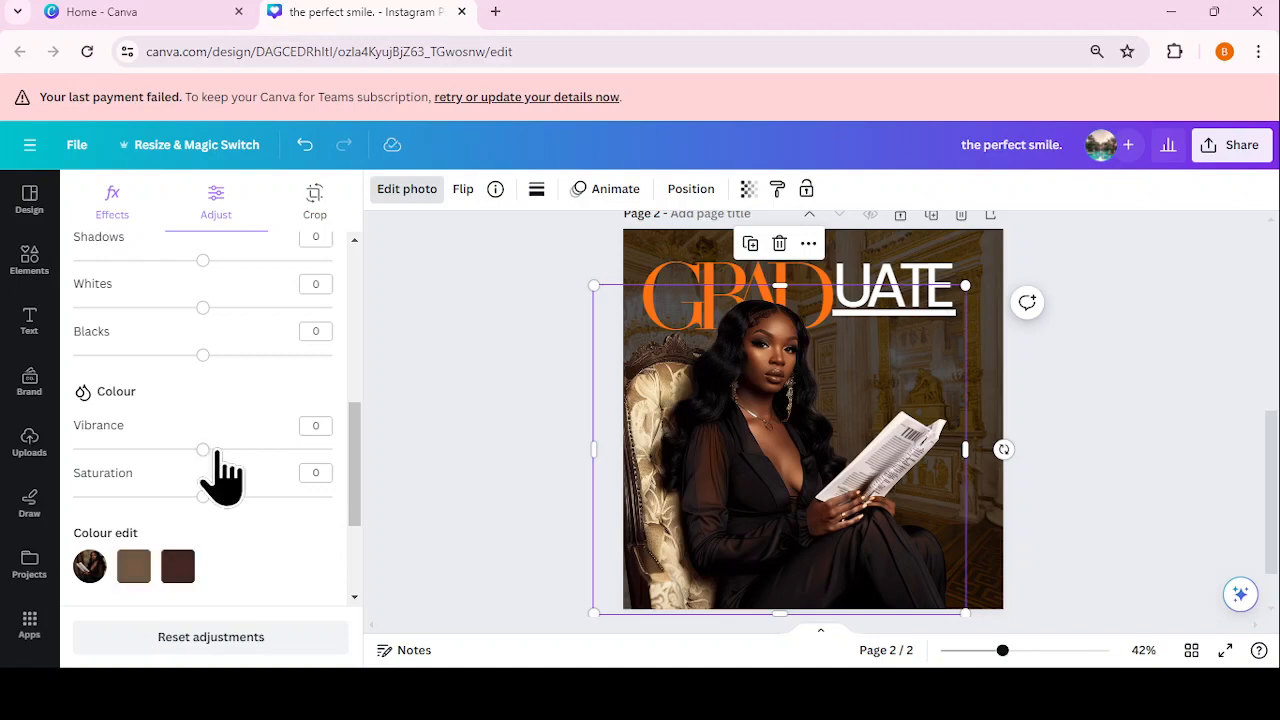
left_click(470, 420)
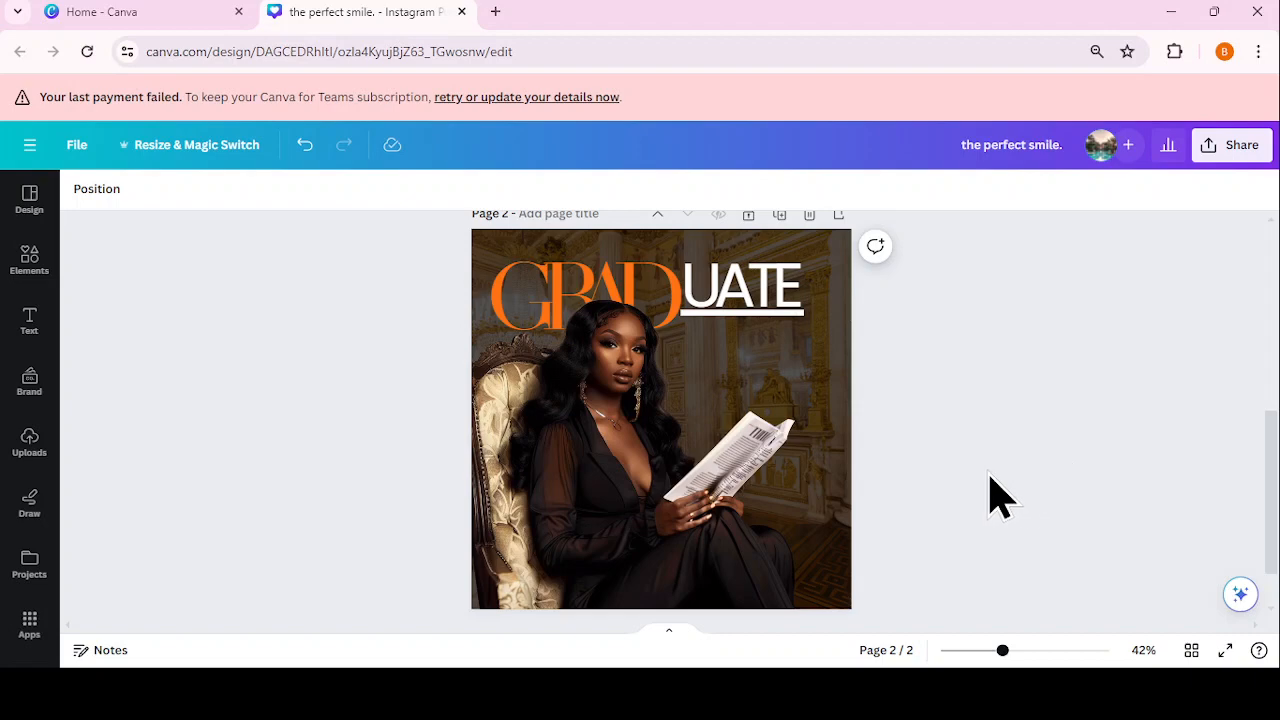
Step: Add the surname in white capitals at the page's bottom-right, sized to 85.1
type("t")
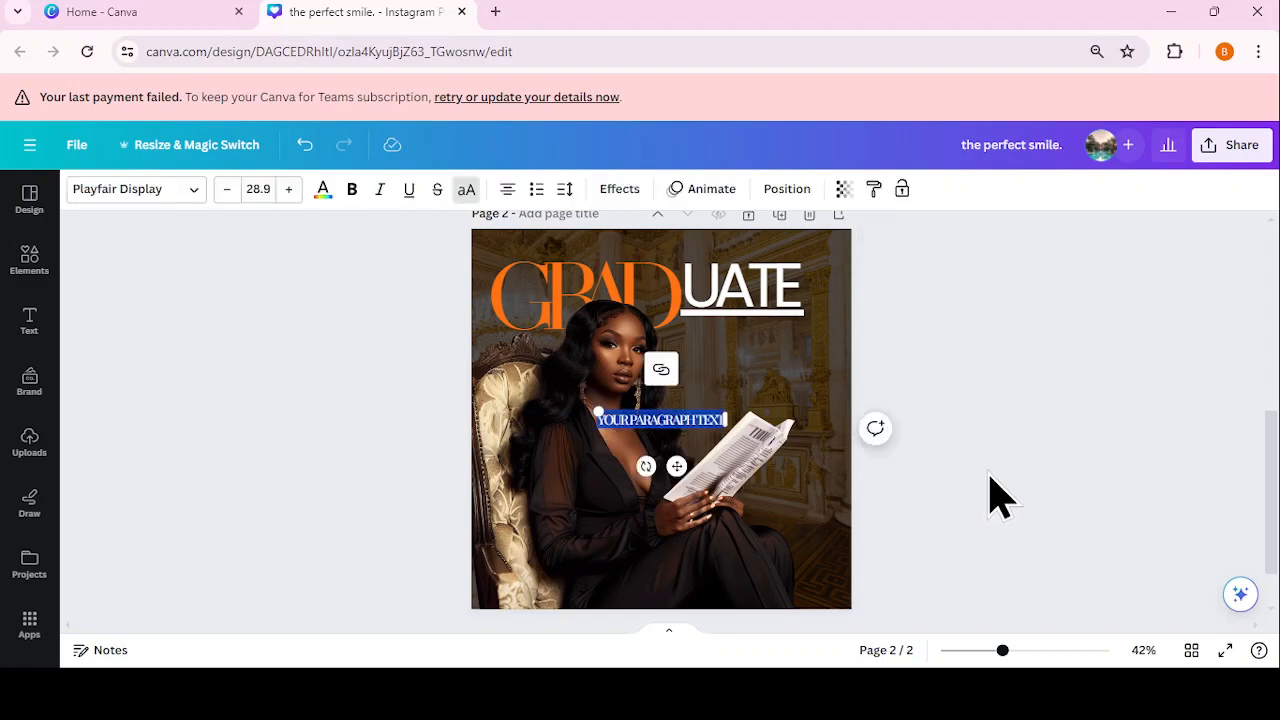
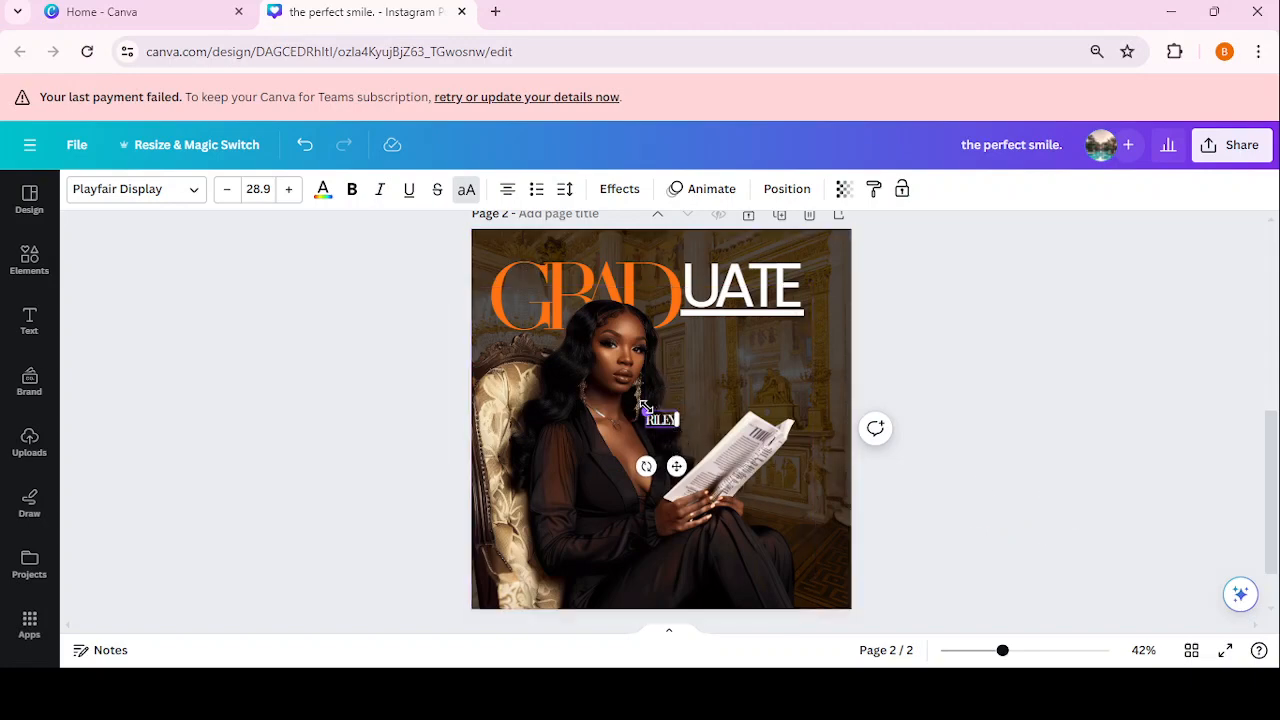
left_click_drag(625, 407, 572, 374)
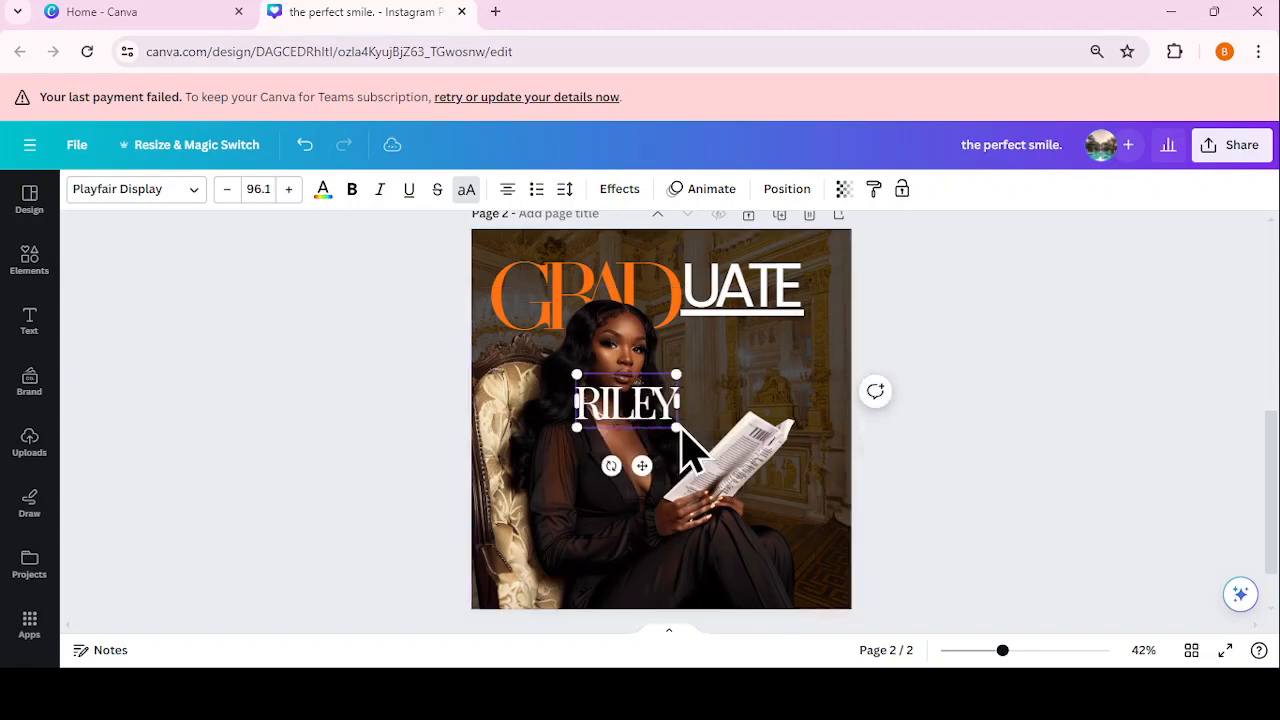
left_click_drag(655, 420, 803, 590)
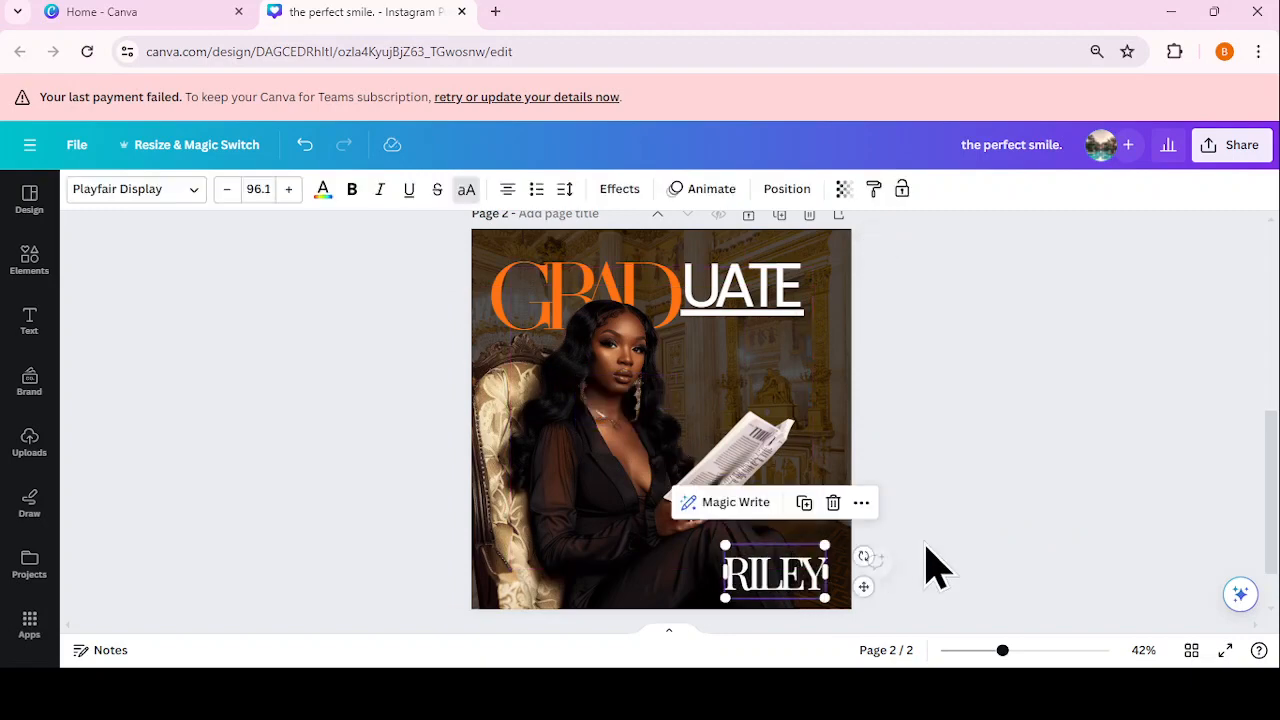
left_click(814, 536)
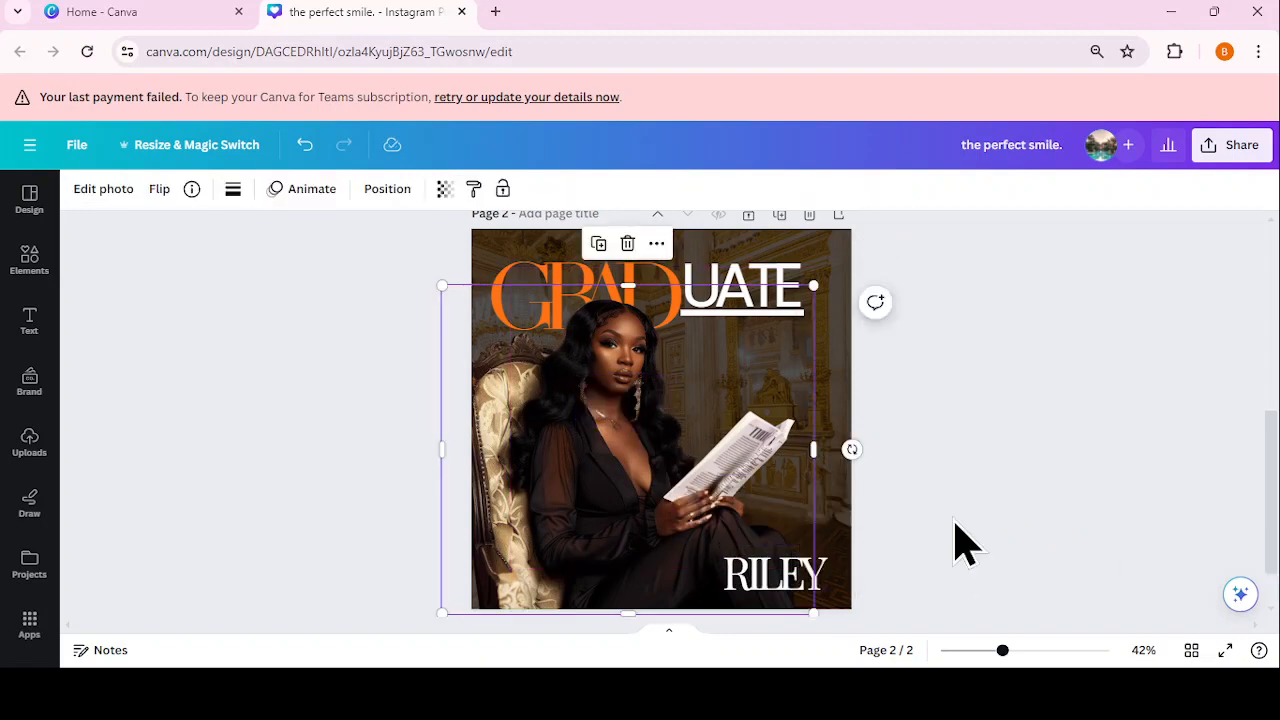
left_click(957, 525)
left_click(829, 580)
left_click(820, 582)
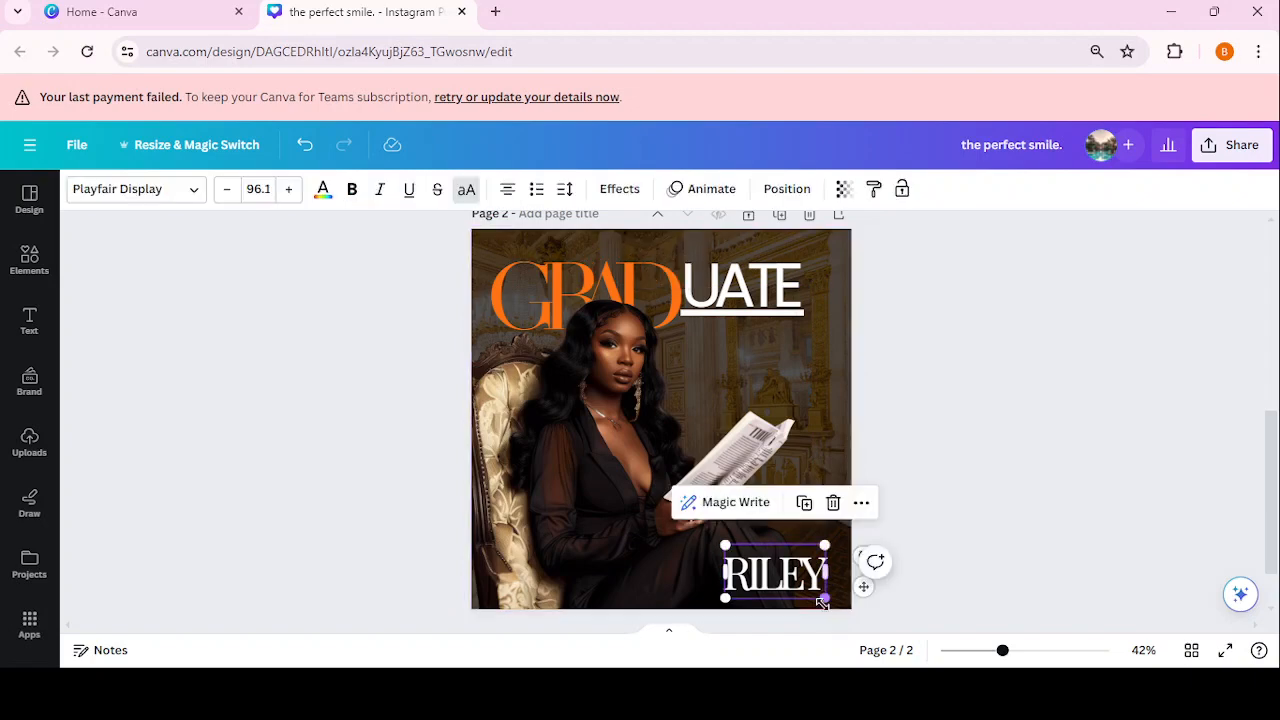
left_click_drag(826, 598, 730, 530)
left_click(938, 492)
Step: Duplicate the surname text and retype the copy as the graduate's first name
left_click(797, 549)
left_click(798, 506)
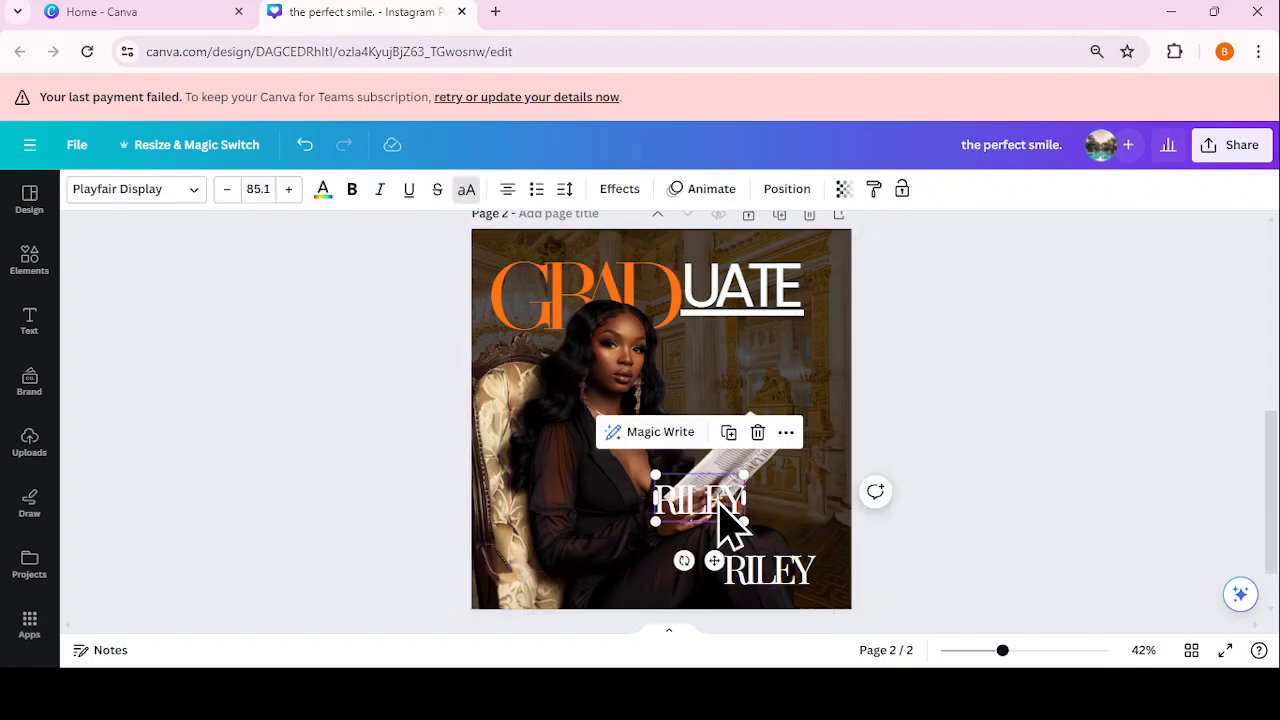
double_click(718, 497)
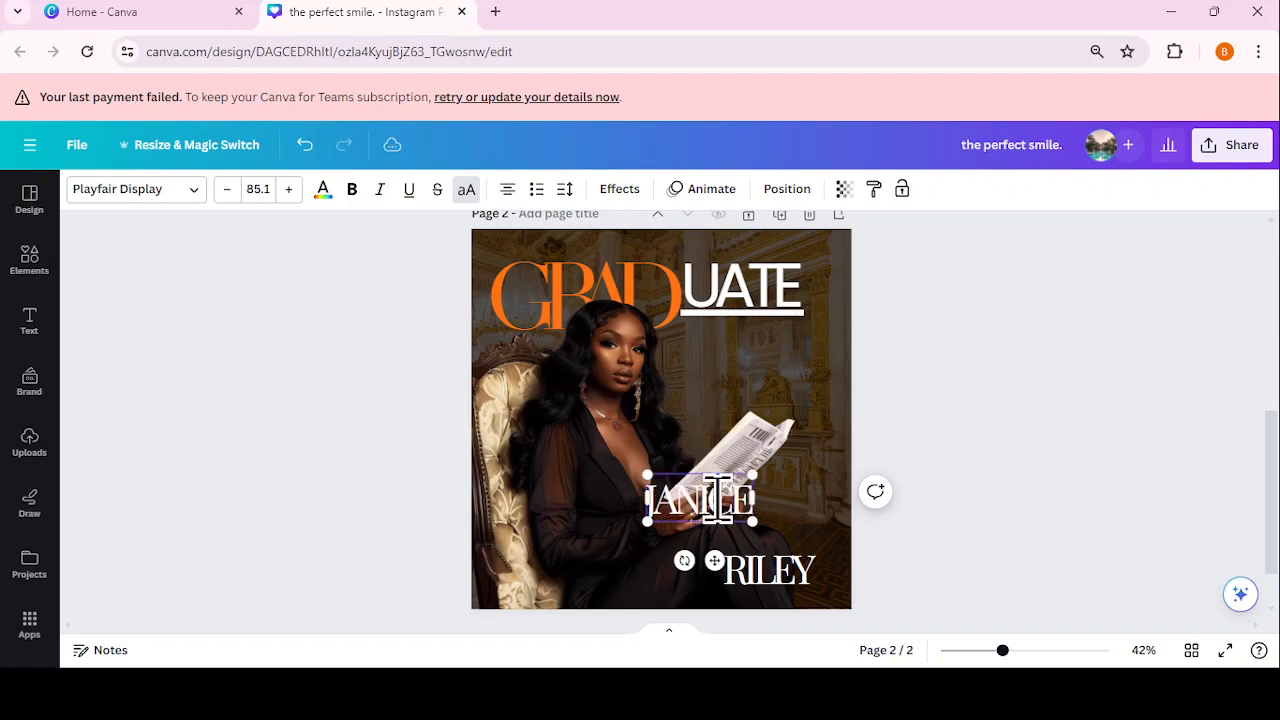
left_click(943, 417)
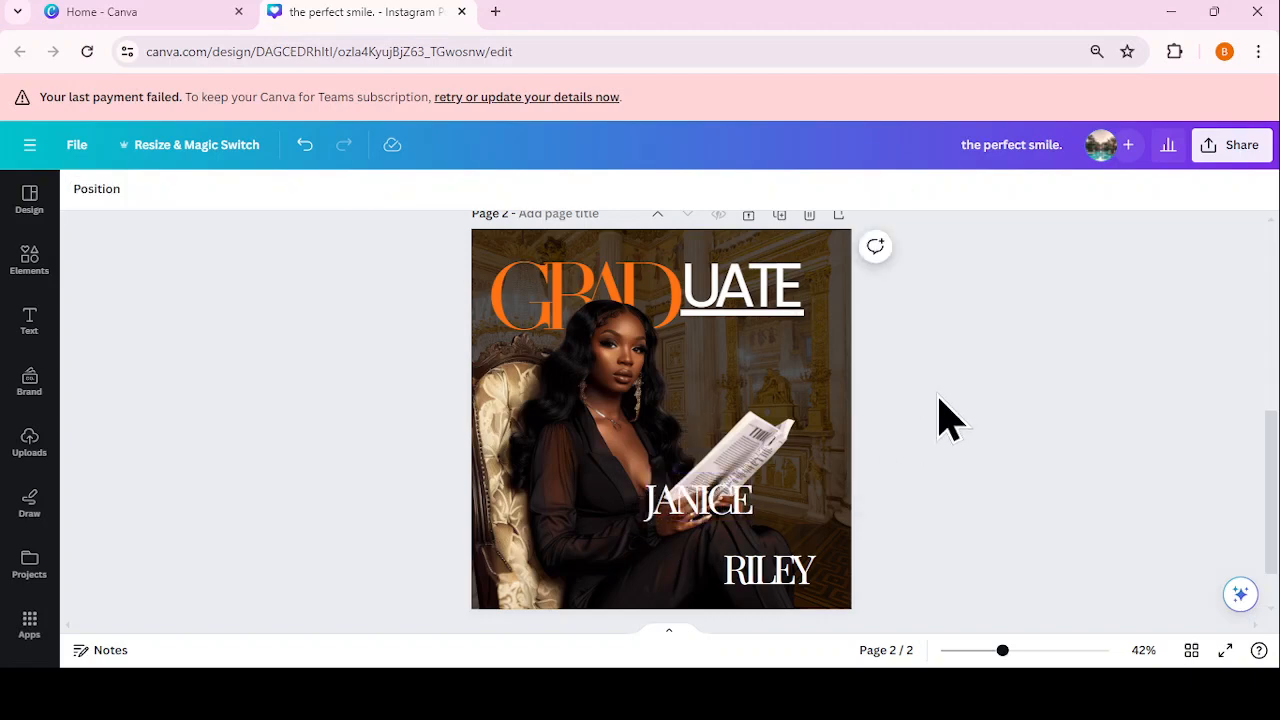
left_click(678, 508)
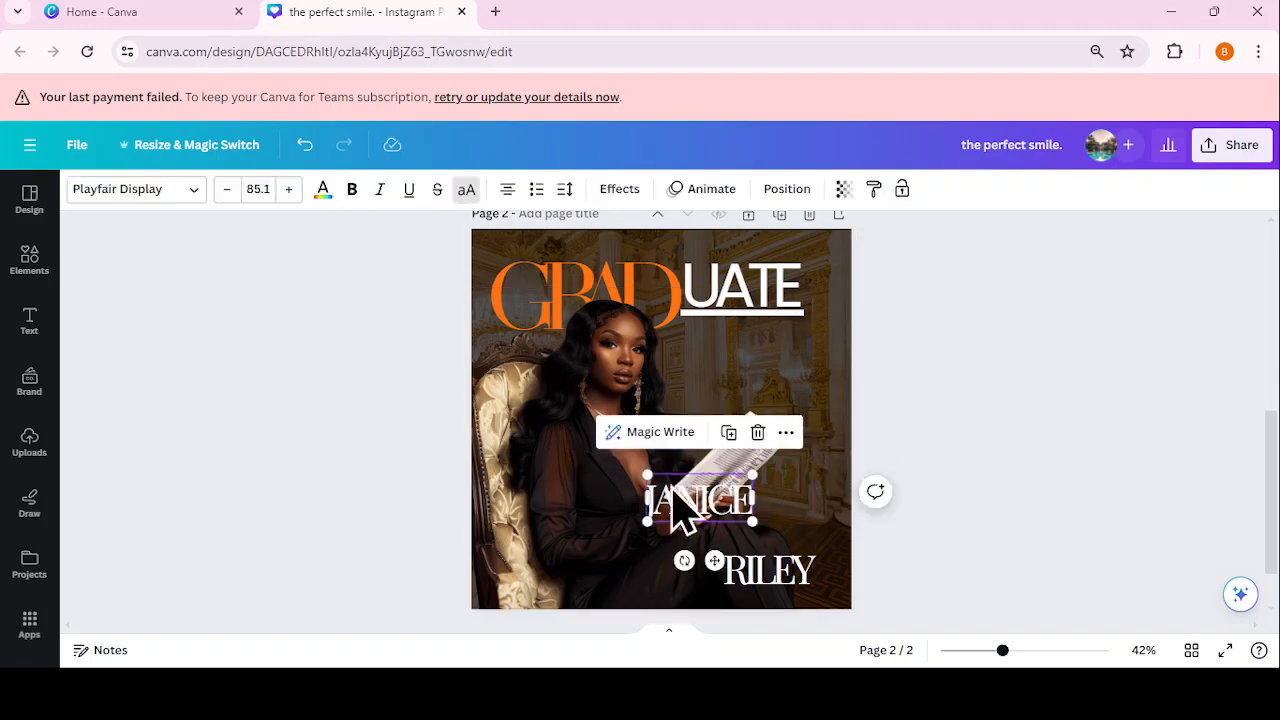
Step: Set the first name to normal case, size 161, in Amalfi Coast script above the surname
left_click(466, 189)
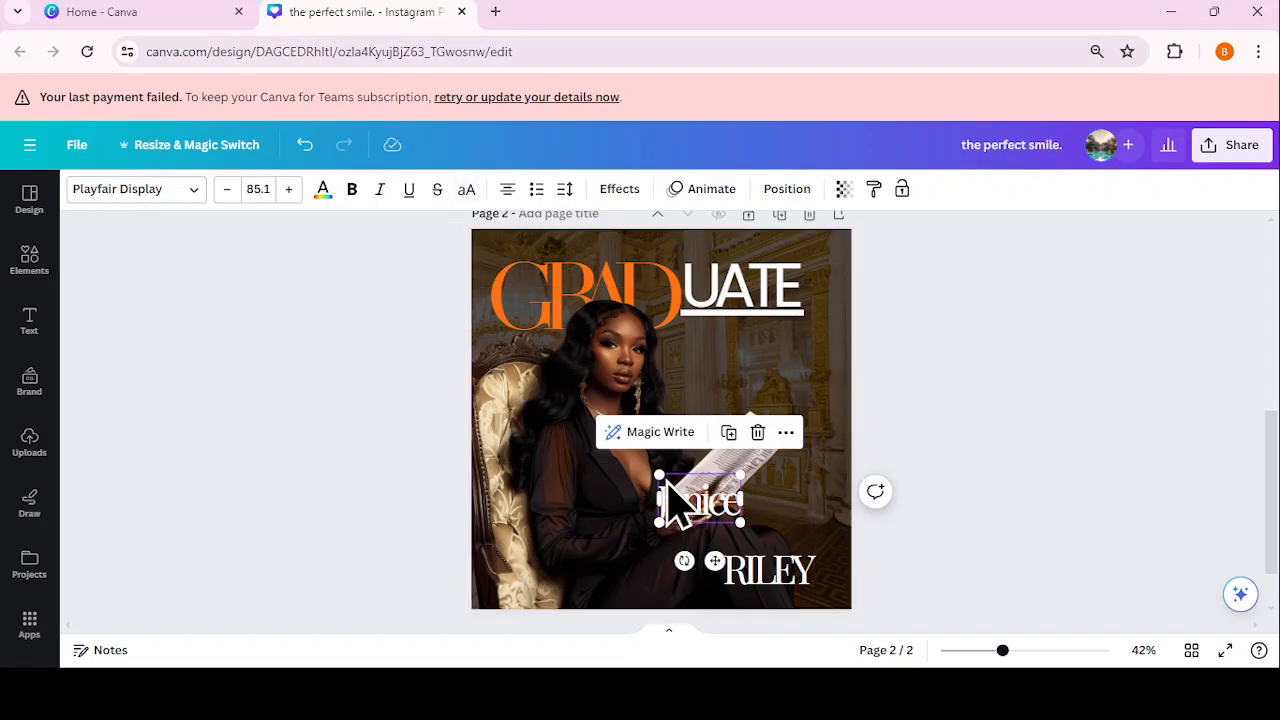
left_click_drag(652, 473, 580, 437)
left_click_drag(720, 510, 748, 522)
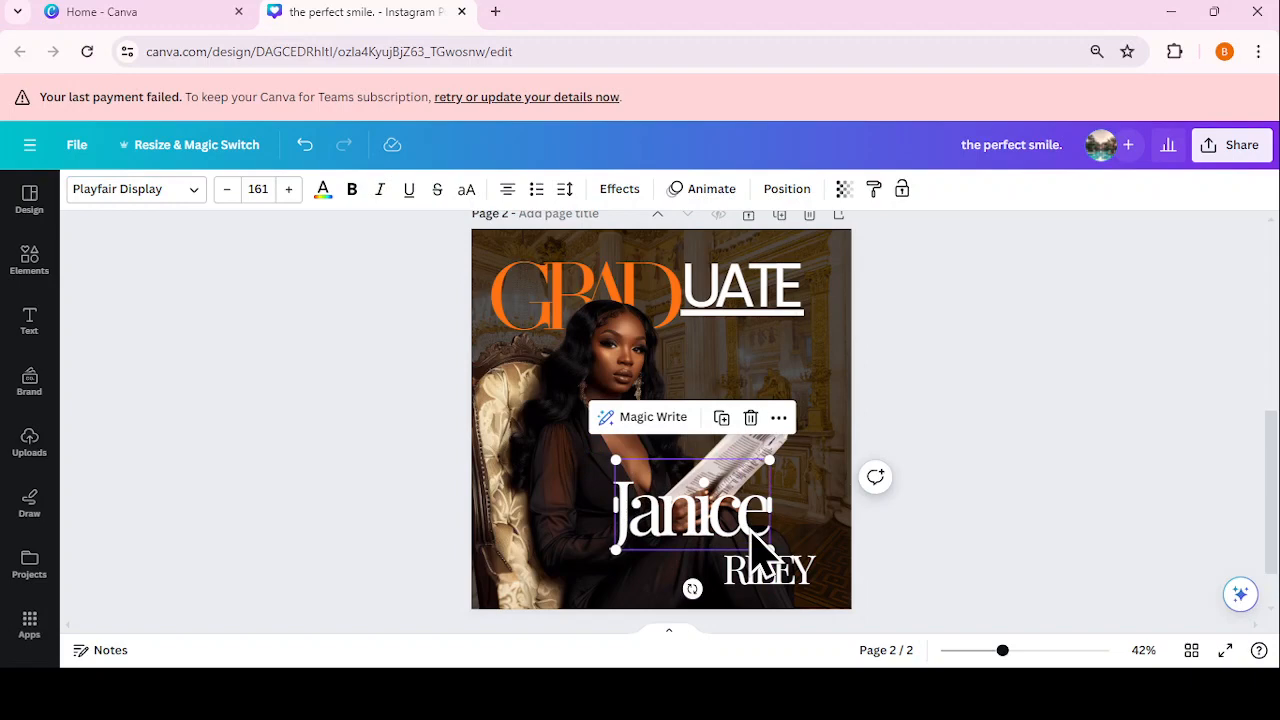
left_click(1060, 428)
left_click(737, 509)
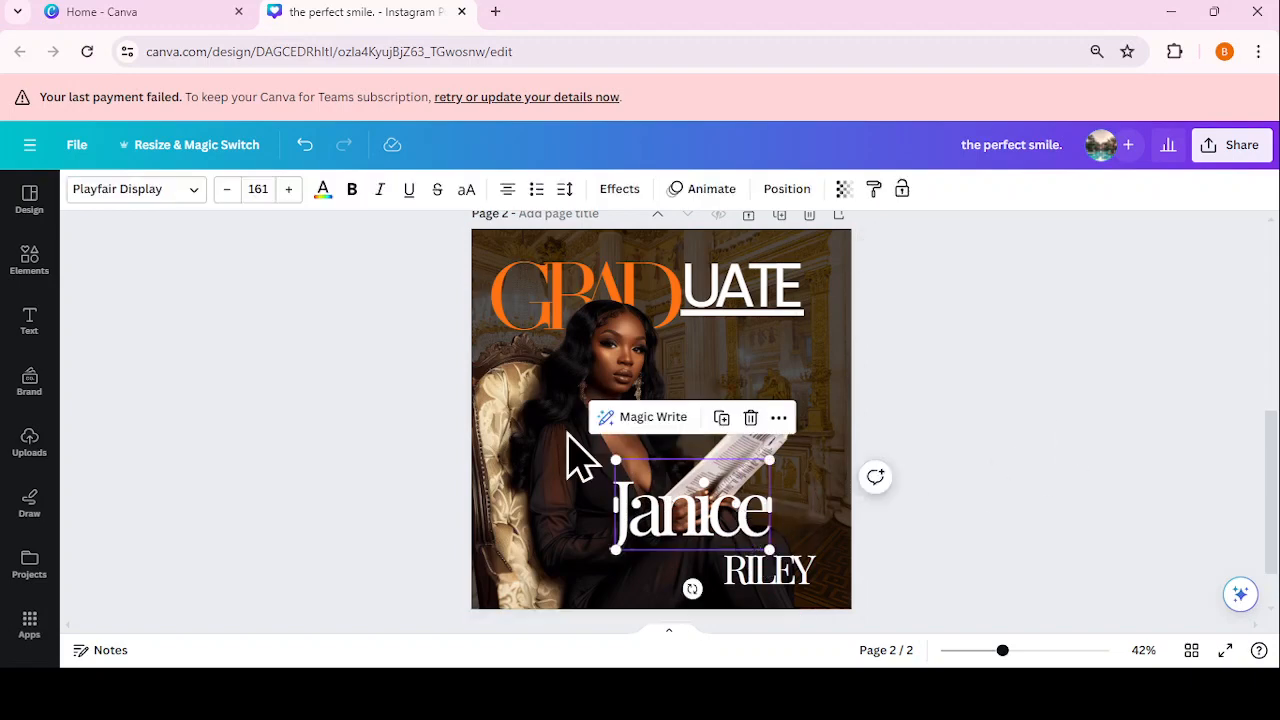
left_click(165, 190)
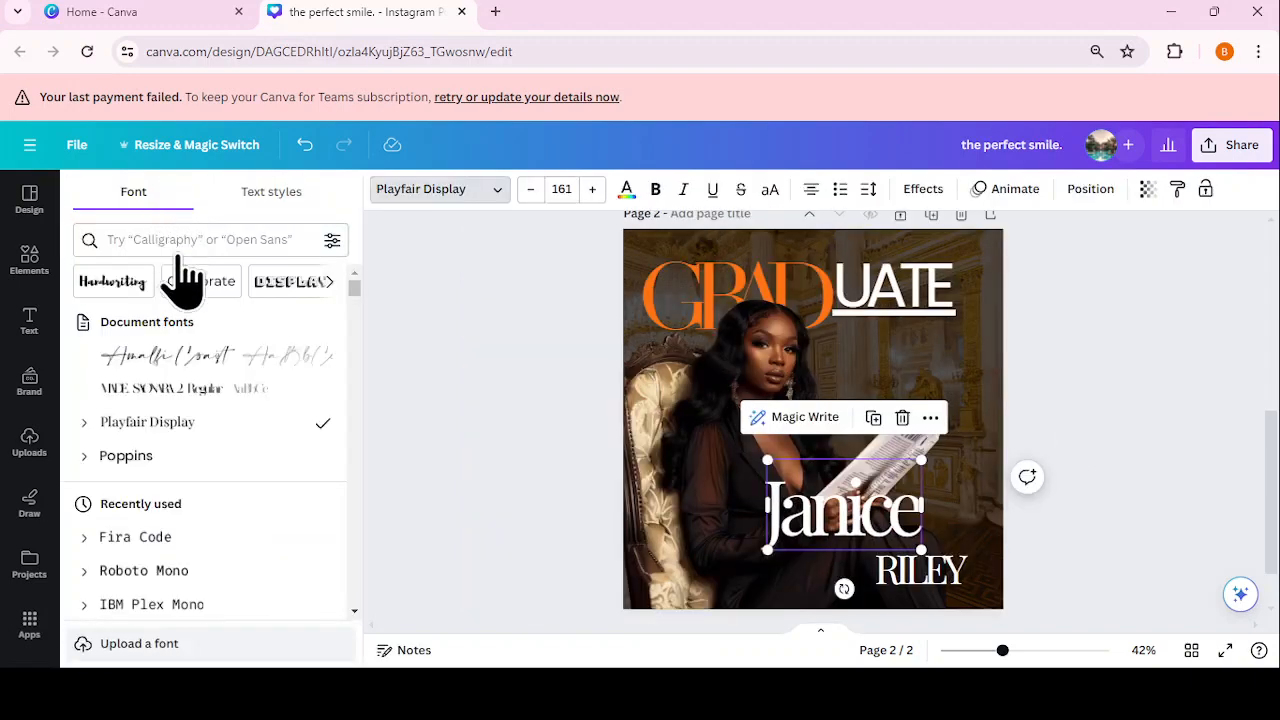
left_click(200, 368)
key("Escape")
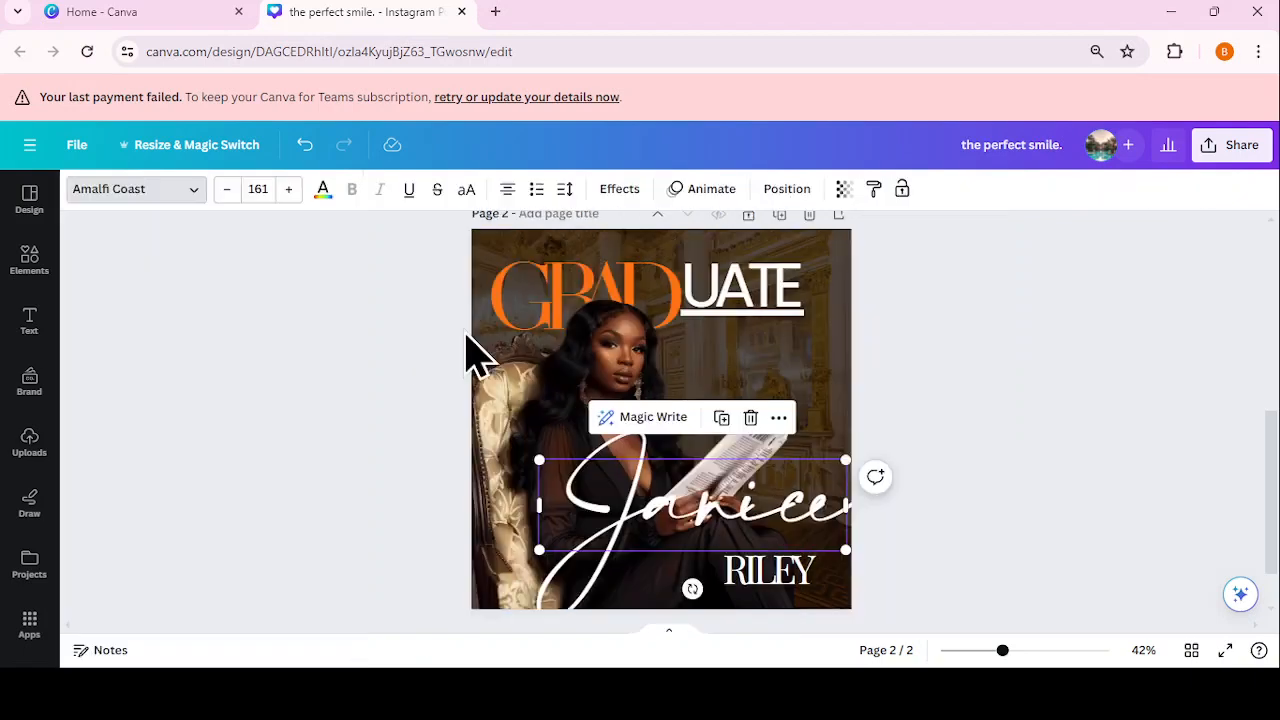
Step: Set the script first name's letter spacing to -5 and widen its text box
left_click(564, 189)
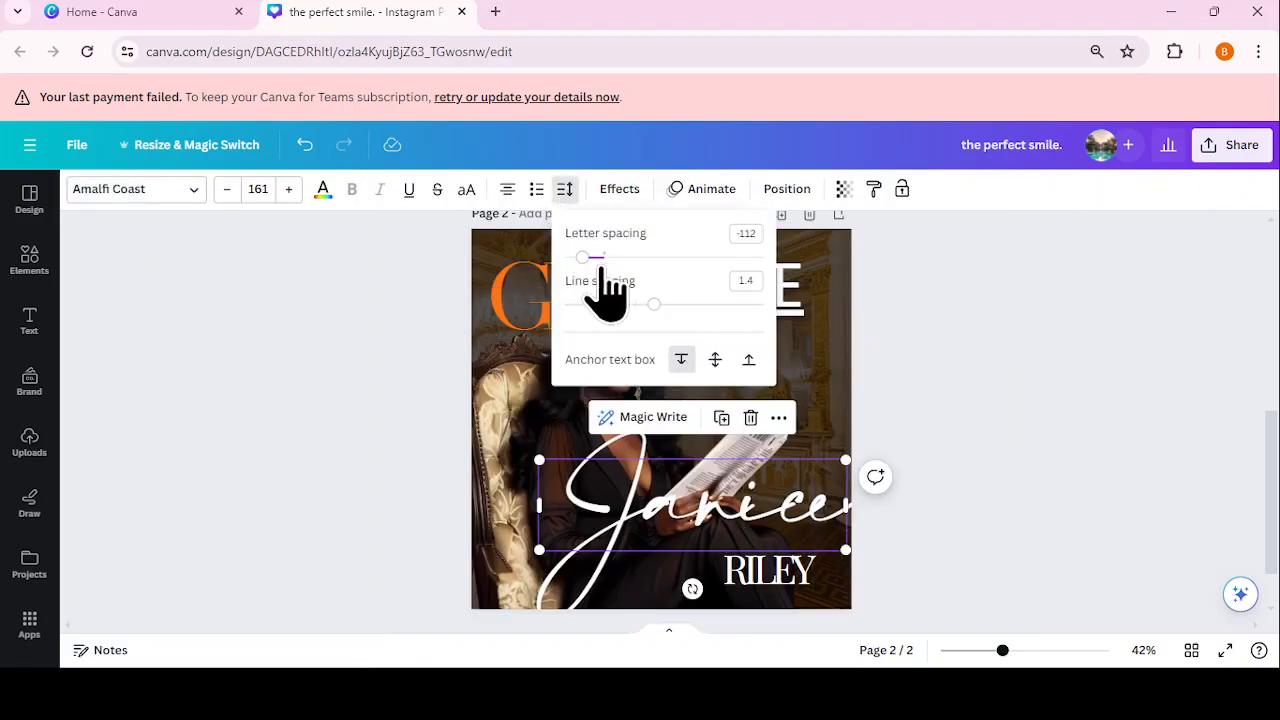
left_click_drag(584, 258, 605, 258)
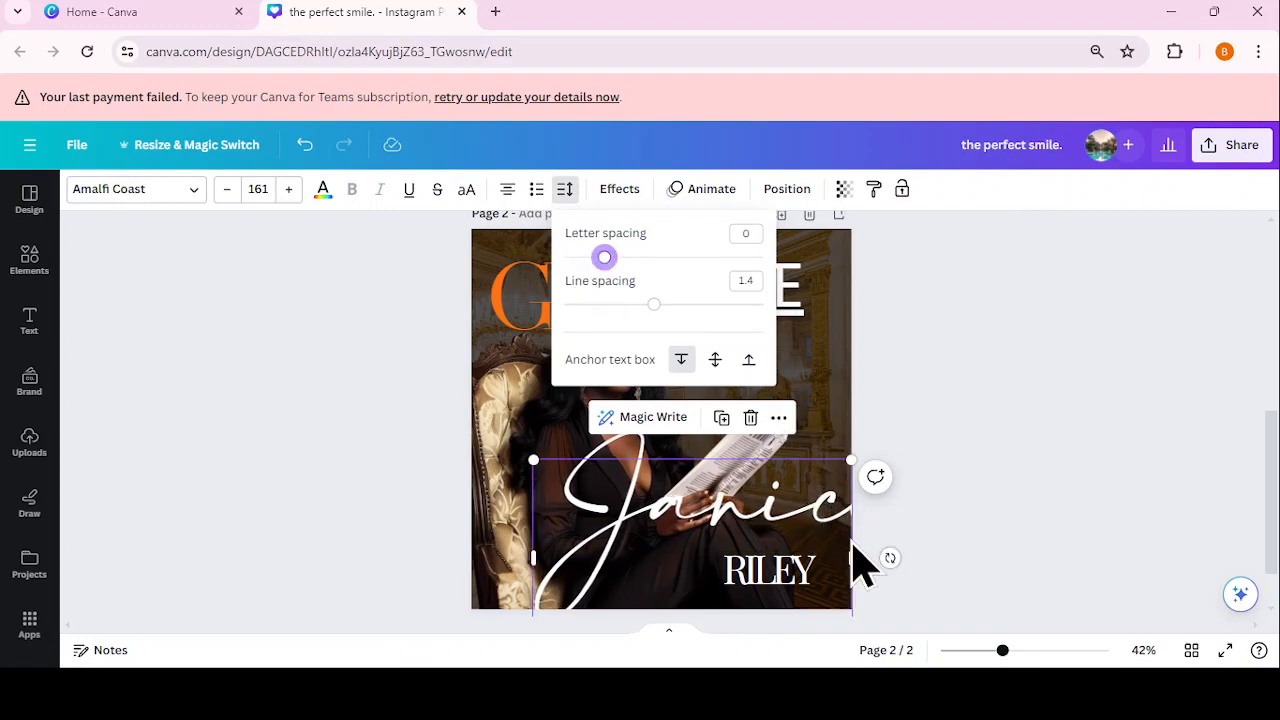
left_click_drag(855, 542, 732, 548)
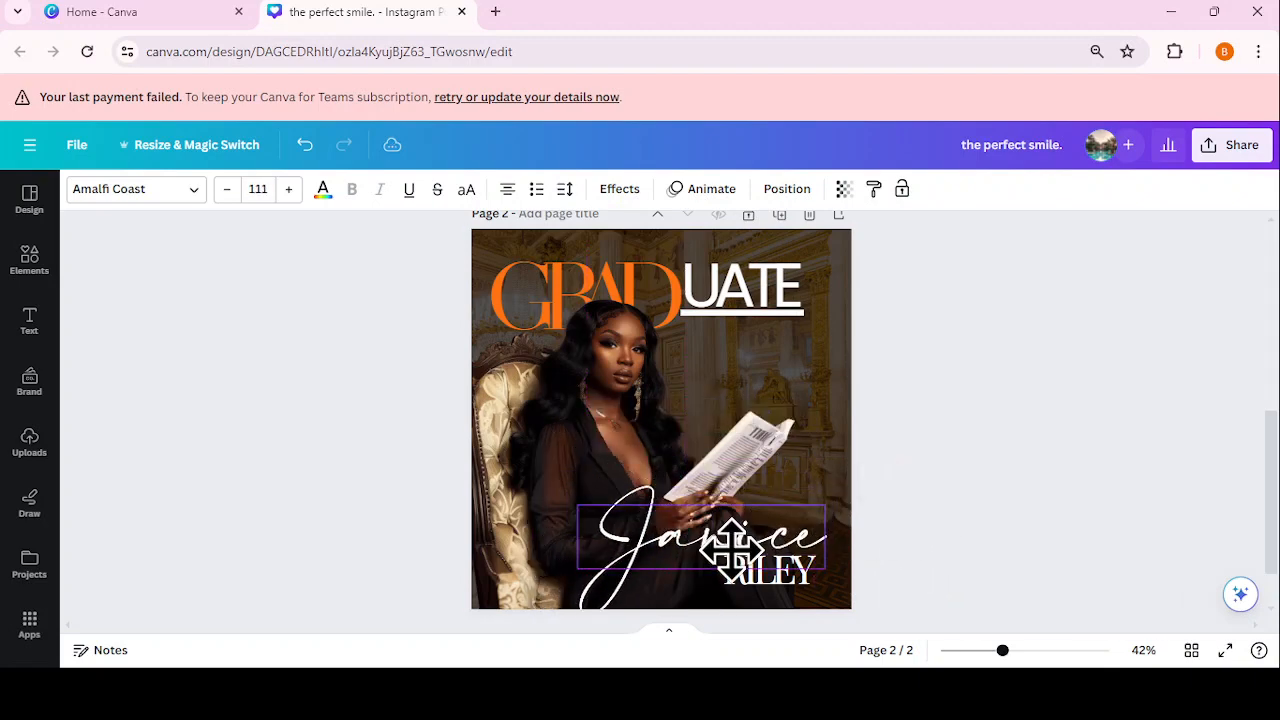
left_click(963, 526)
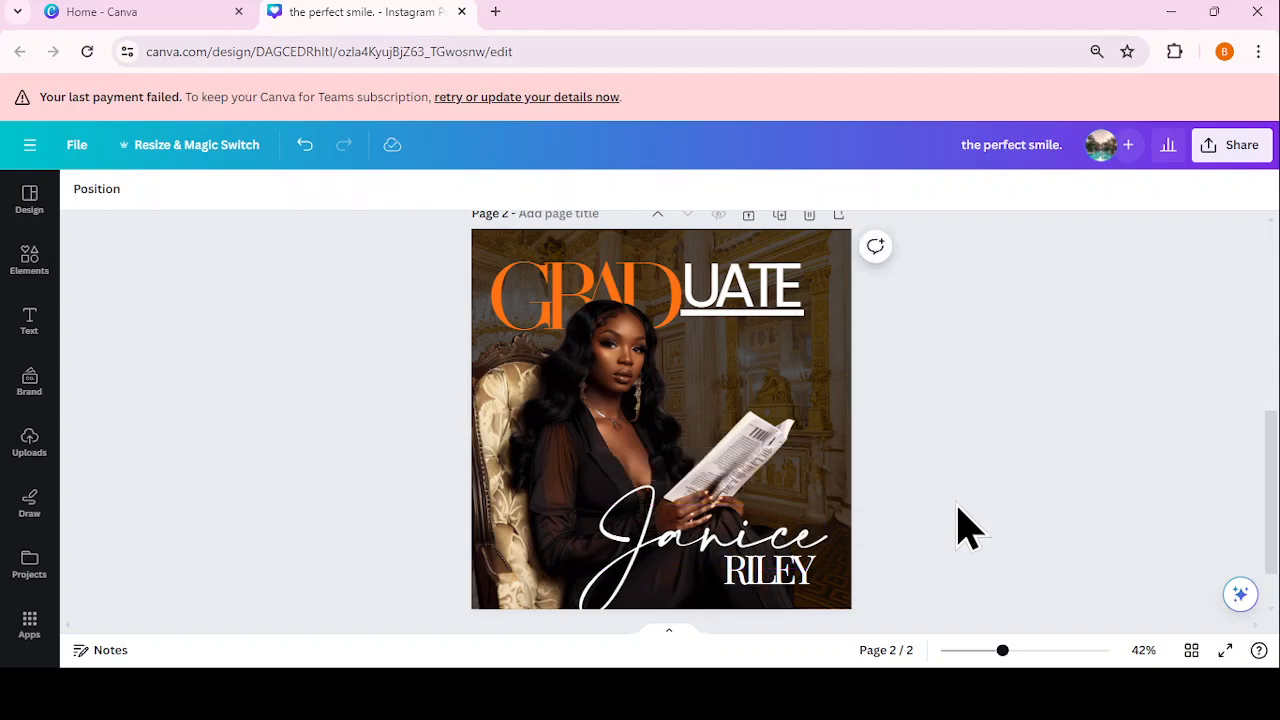
Step: Shrink the script first name to size 99.6, sitting just above the surname
left_click_drag(1270, 470, 1270, 471)
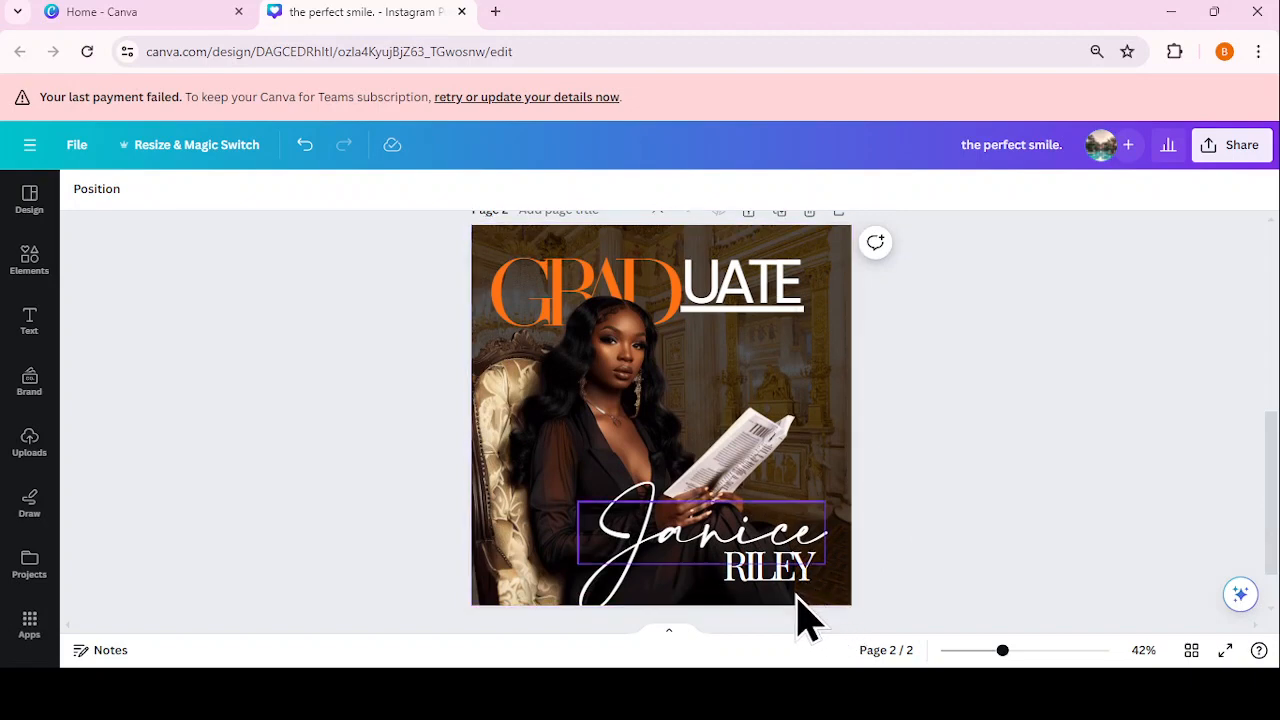
left_click(742, 578)
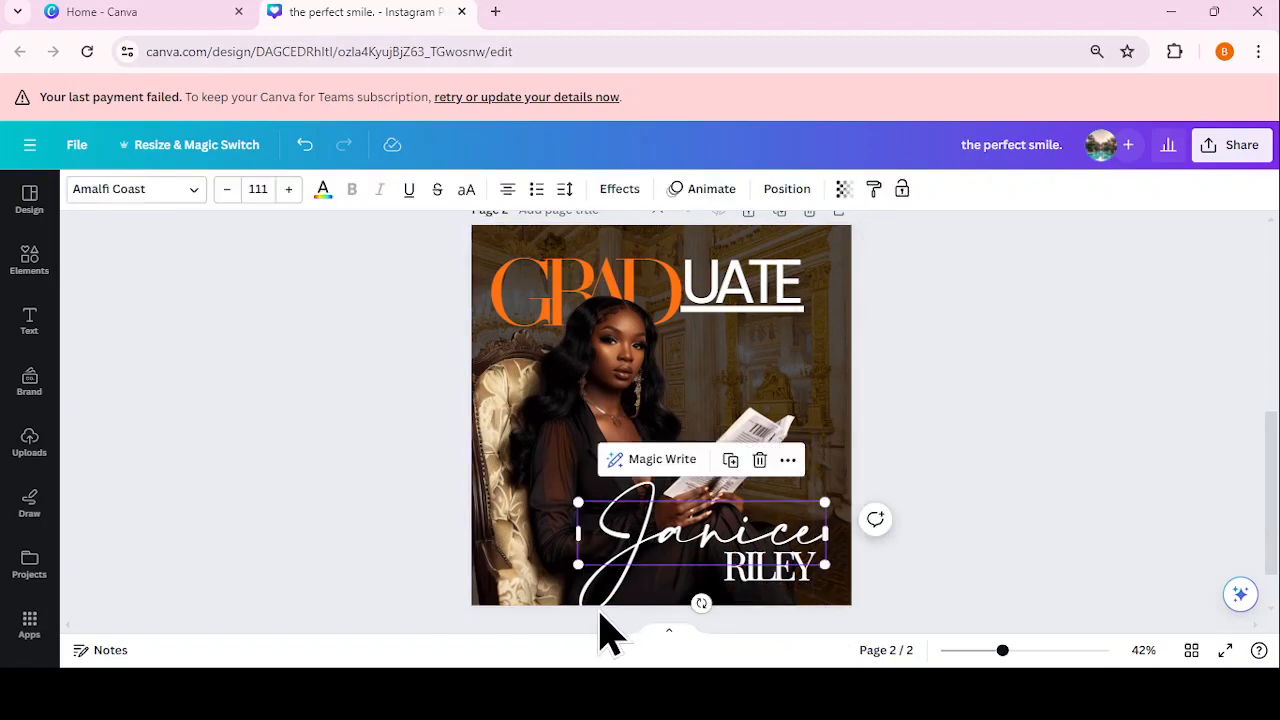
left_click_drag(580, 565, 605, 559)
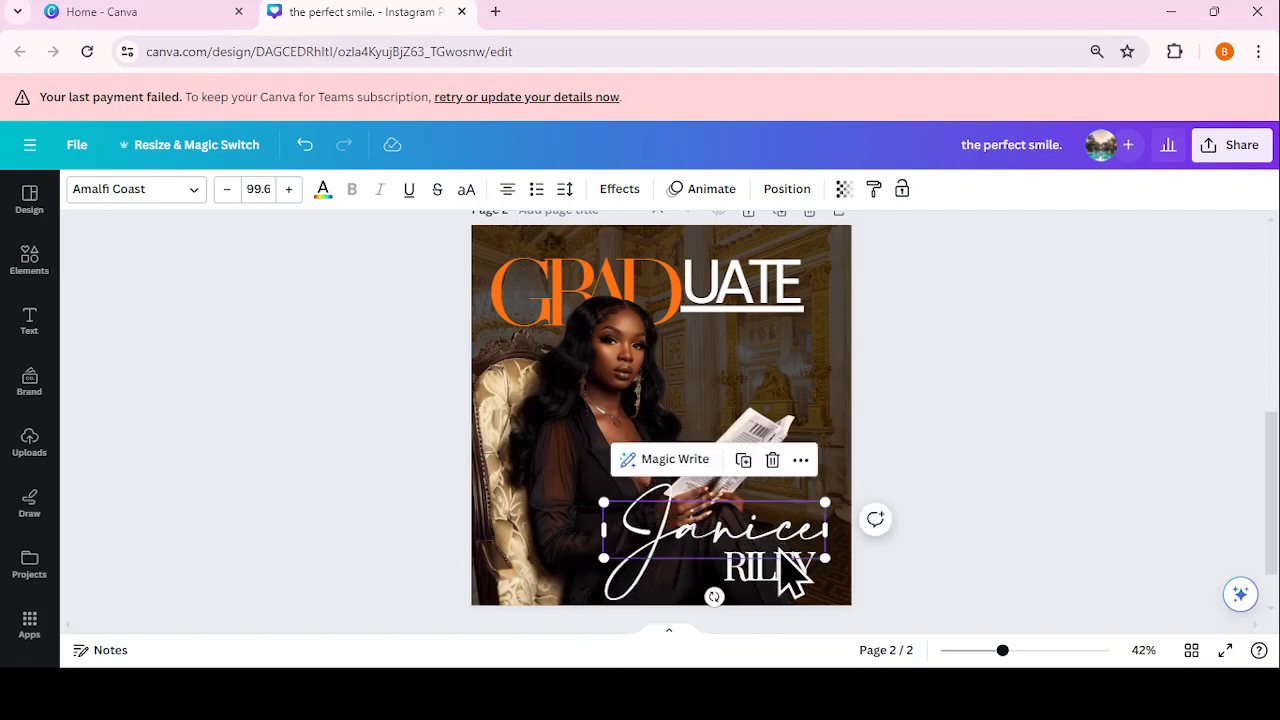
left_click(982, 555)
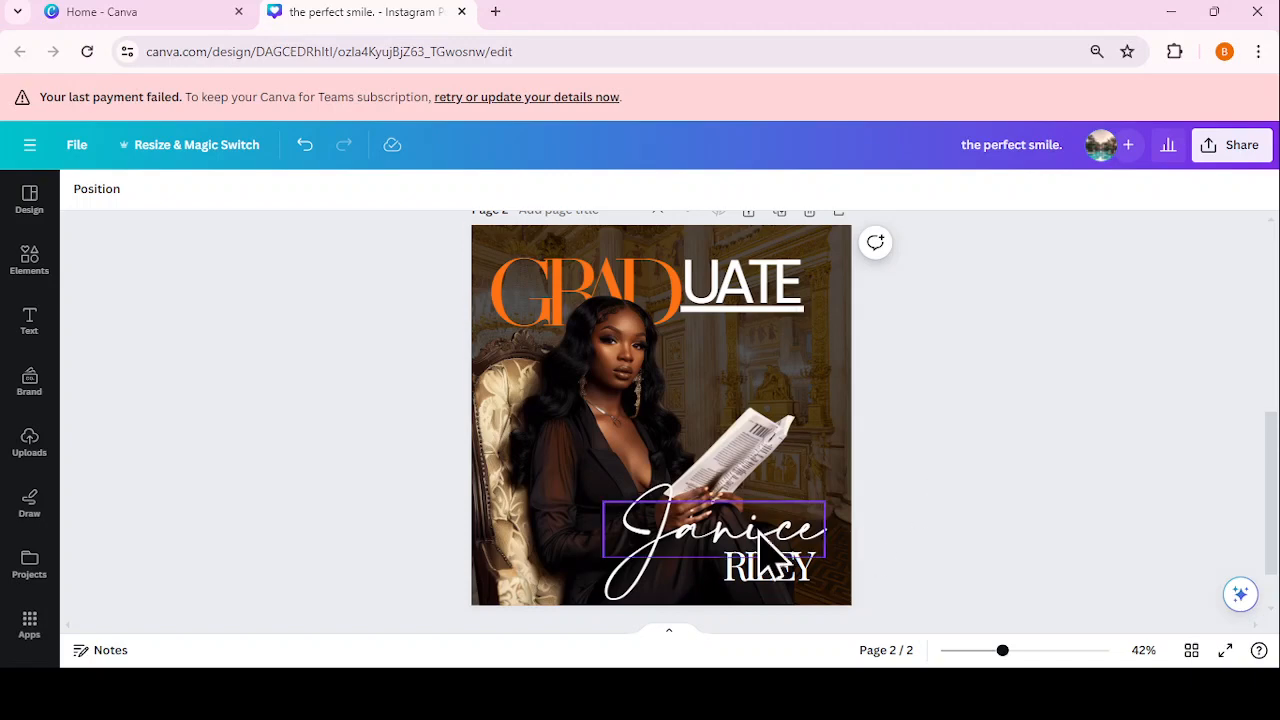
left_click(797, 290)
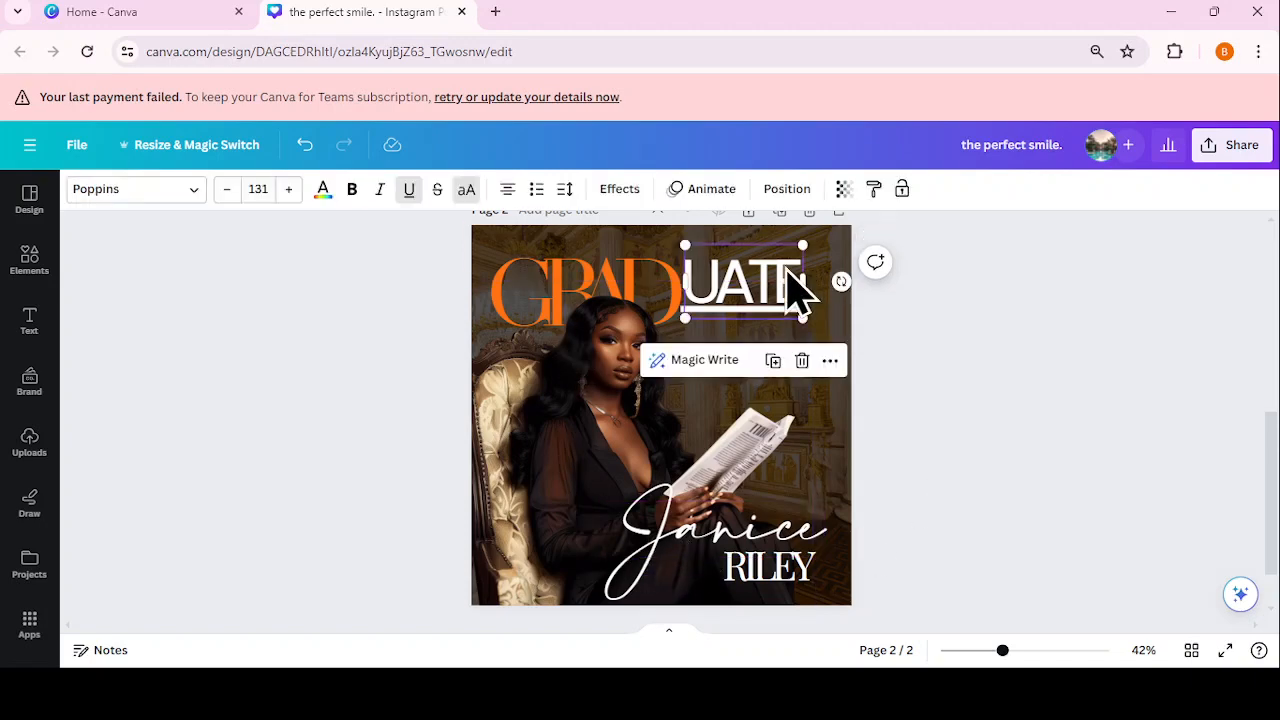
Step: Duplicate the UATE text below the heading and retype it as the celebration invitation line
left_click(773, 360)
left_click_drag(777, 334, 687, 414)
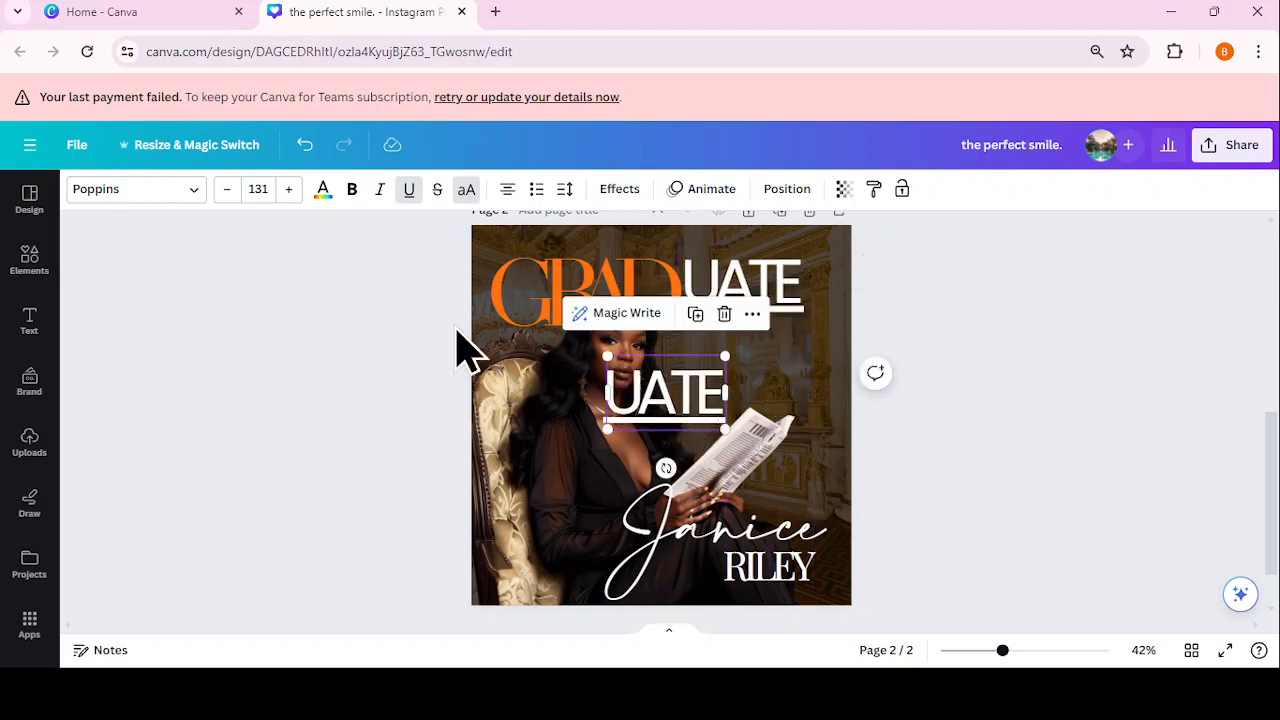
left_click(409, 189)
double_click(711, 393)
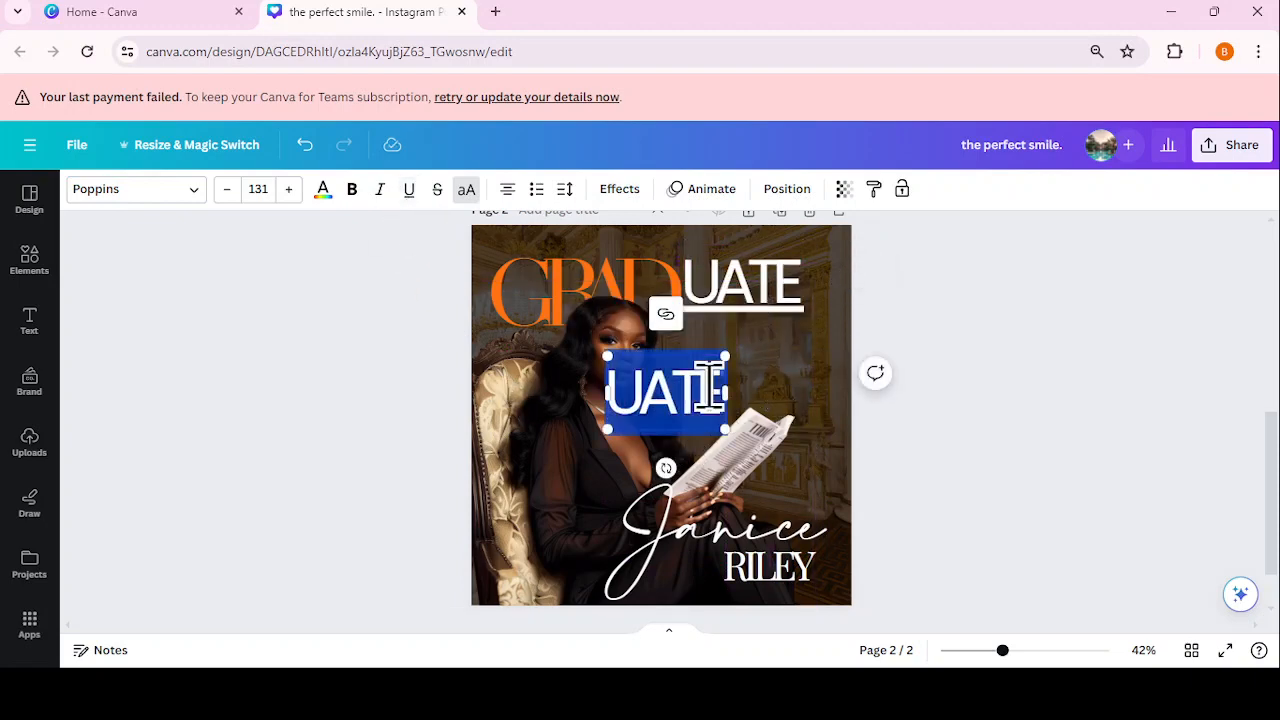
type("JOI")
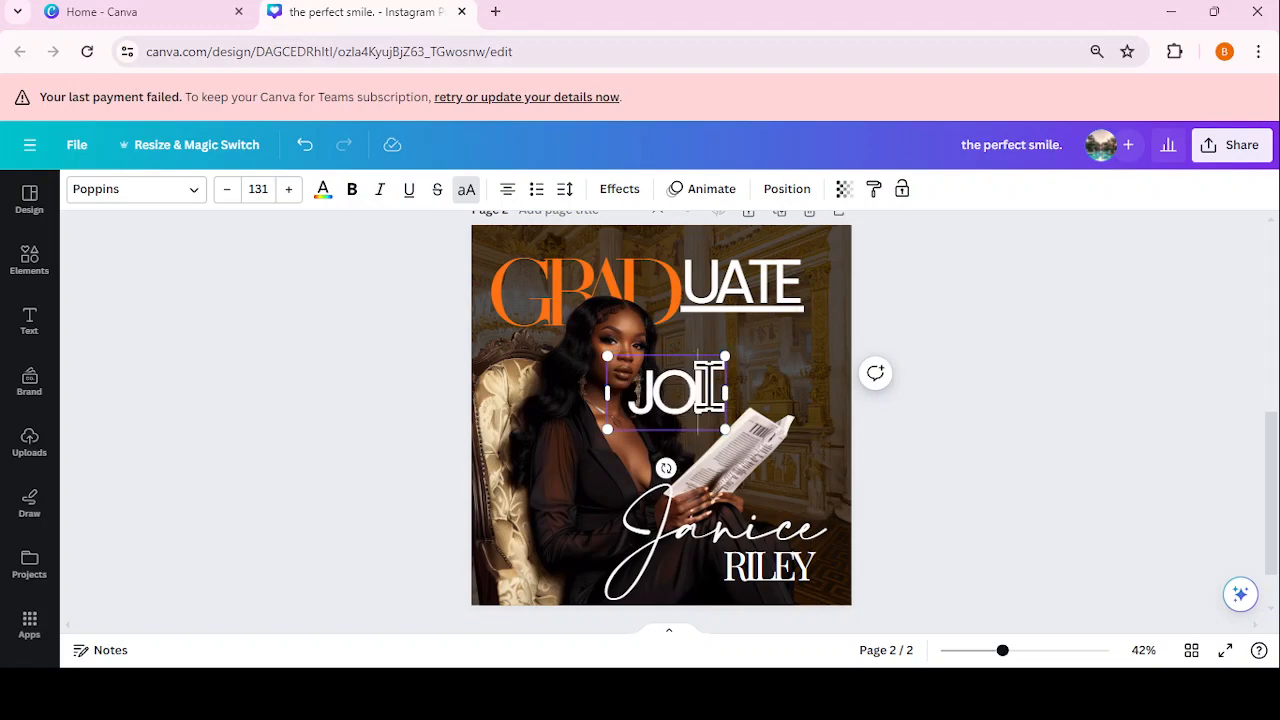
type("N UPFOR THE CELE")
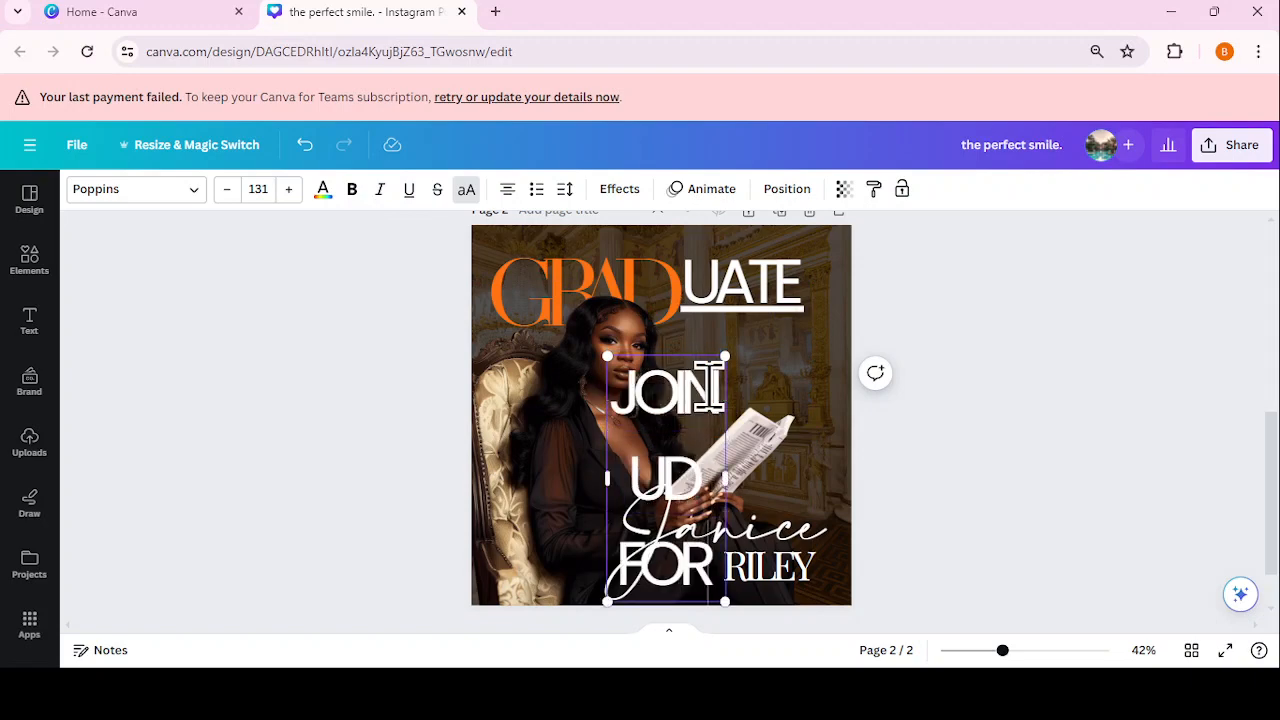
type("BRATION")
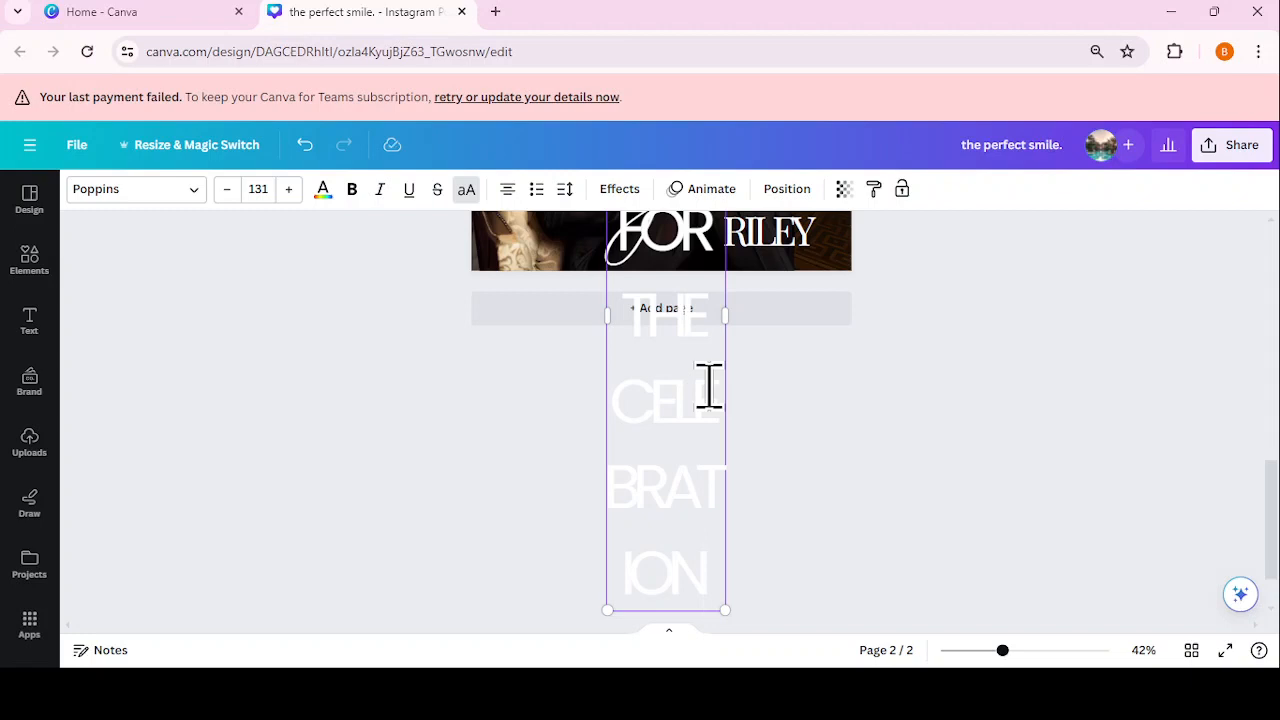
Step: Widen the invitation text box to two lines and scale the text down to size 38.5
scroll(1046, 531, "up", 4)
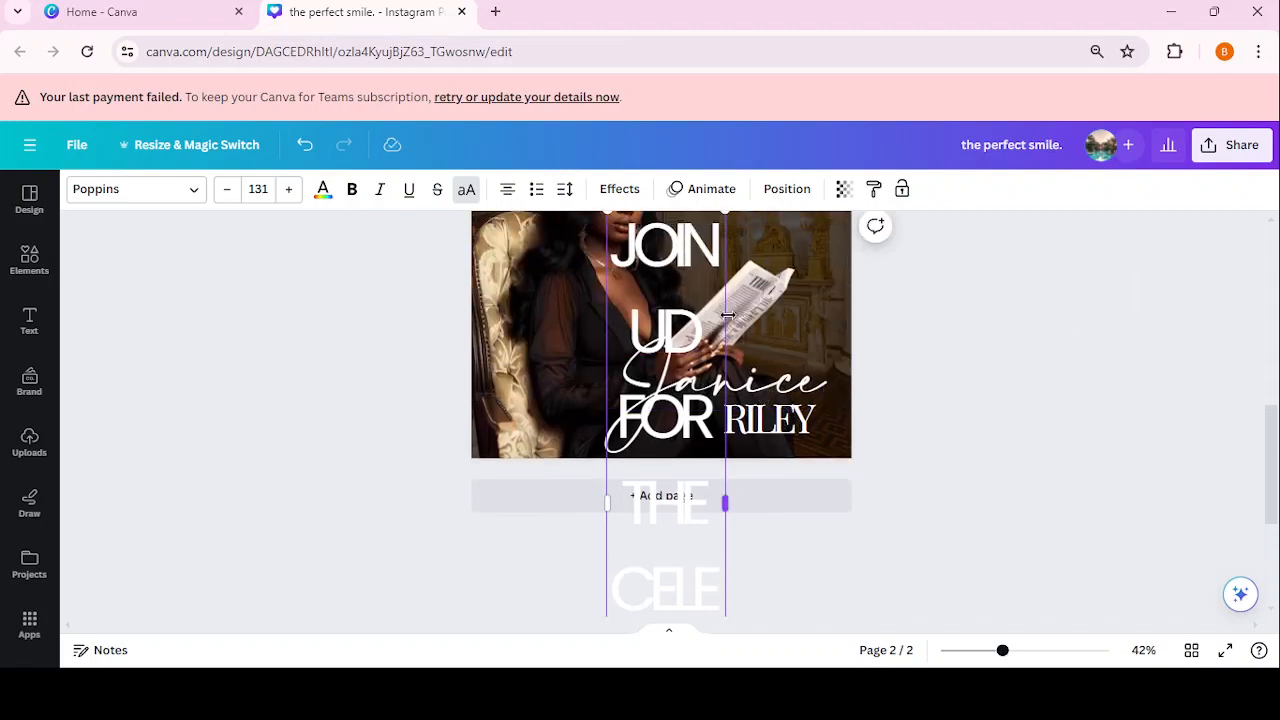
left_click_drag(728, 316, 950, 346)
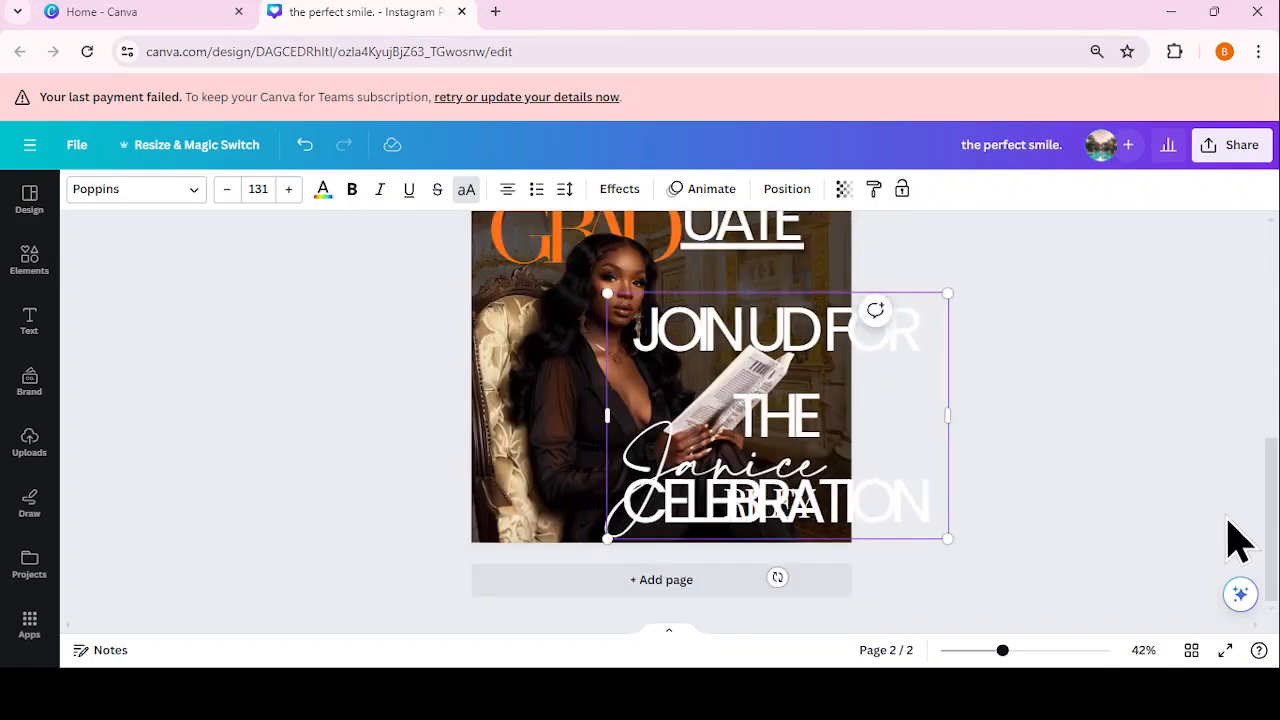
left_click_drag(960, 408, 1020, 430)
scroll(1276, 487, "up", 1)
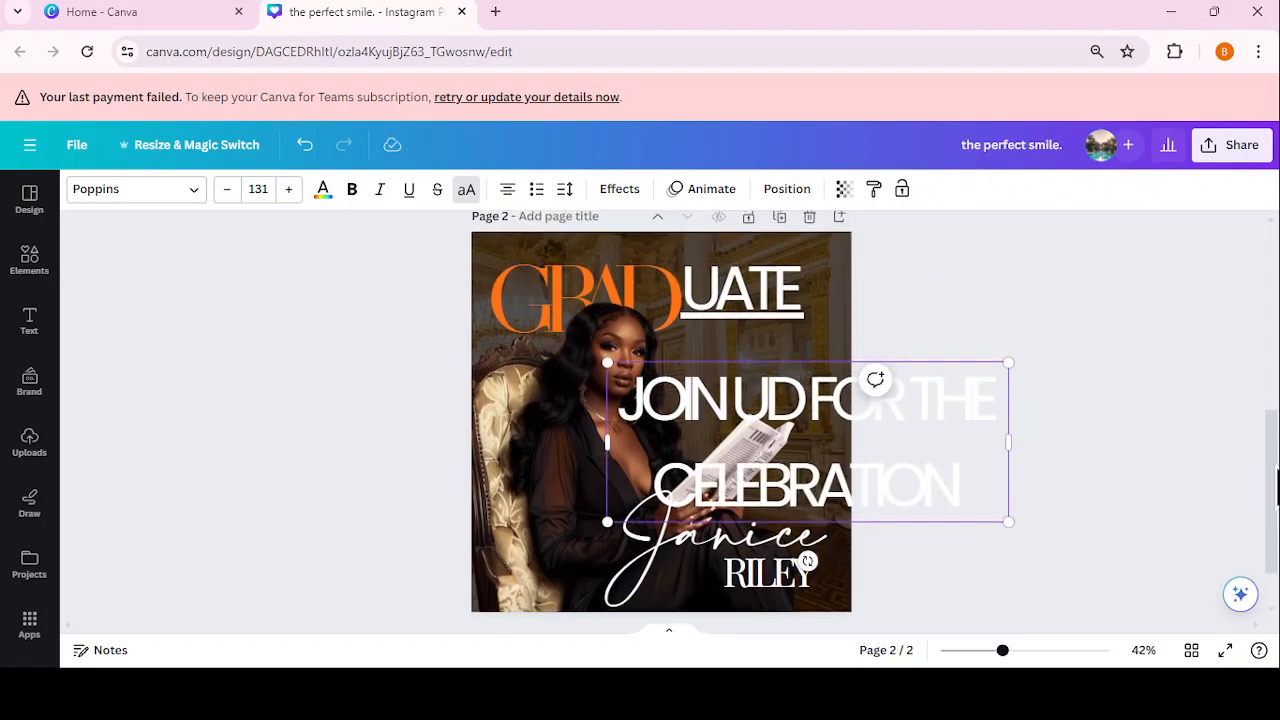
double_click(941, 449)
left_click(1010, 540)
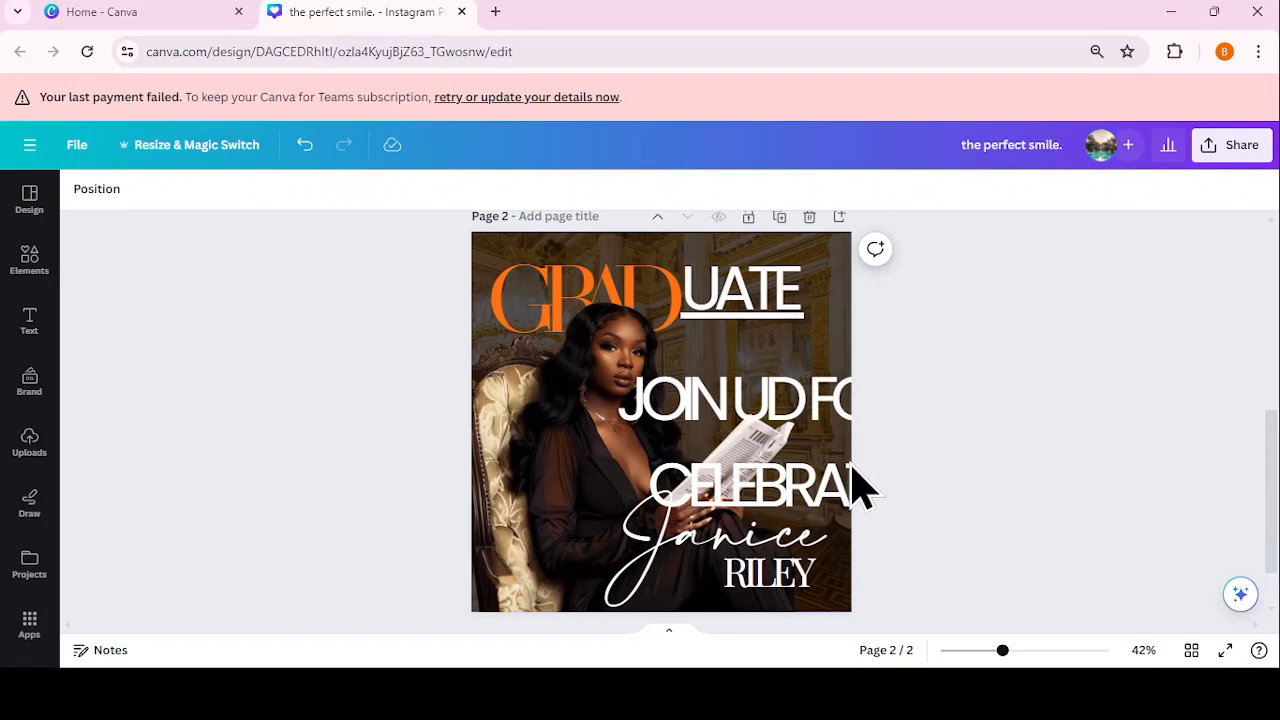
left_click(1008, 518)
left_click_drag(1008, 518, 818, 384)
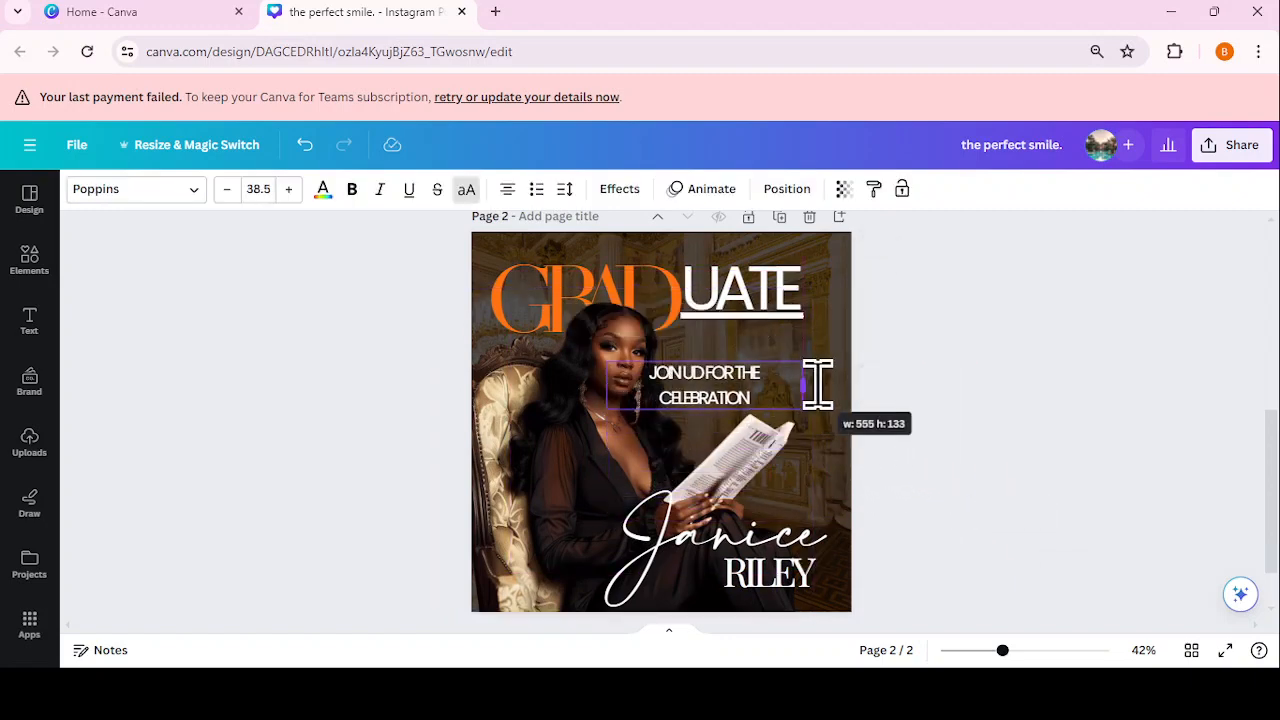
Step: Correct the line to 'JOIN US FOR THE CELEBRATION' and increase its letter spacing
left_click(704, 373)
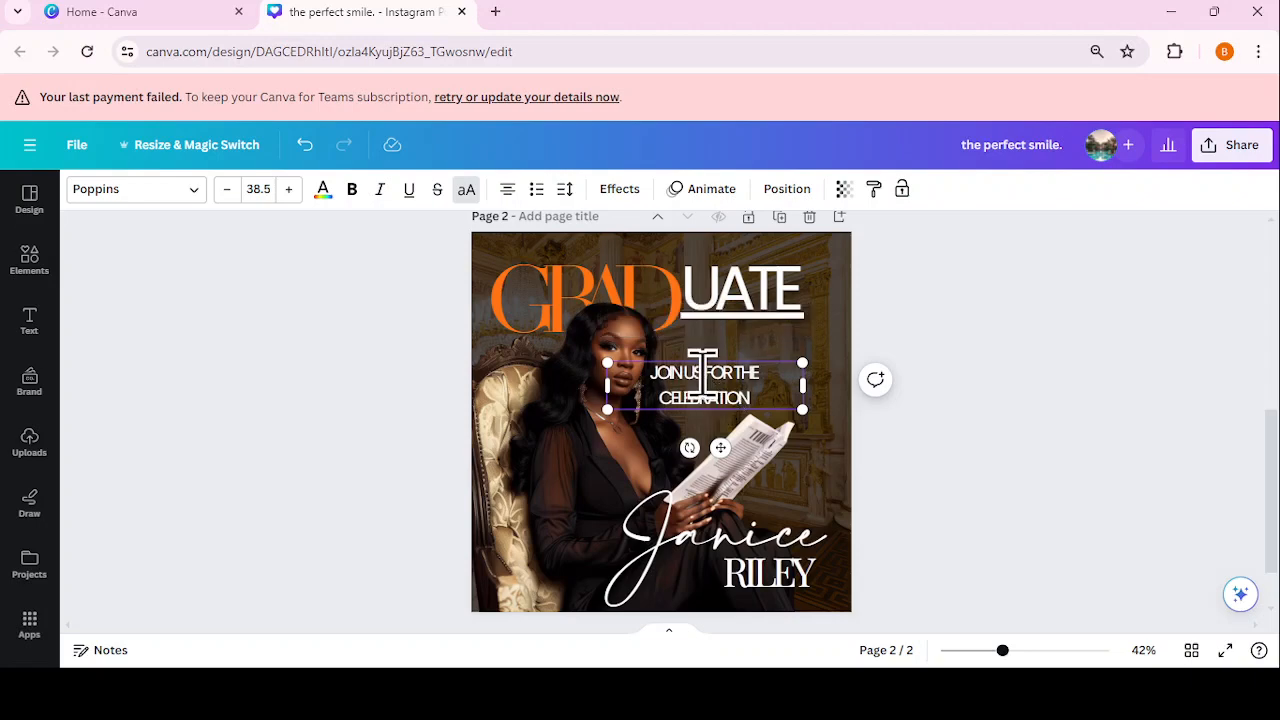
left_click(1020, 337)
left_click(780, 394)
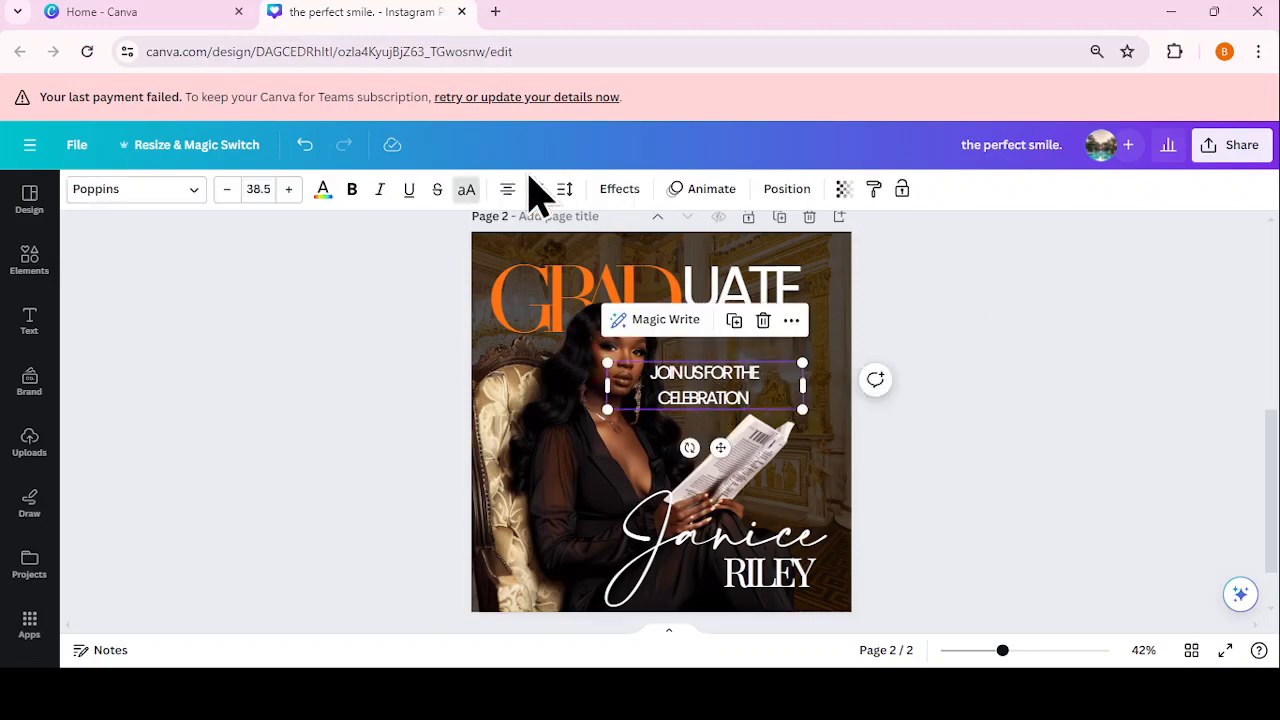
left_click(564, 189)
left_click_drag(578, 258, 605, 259)
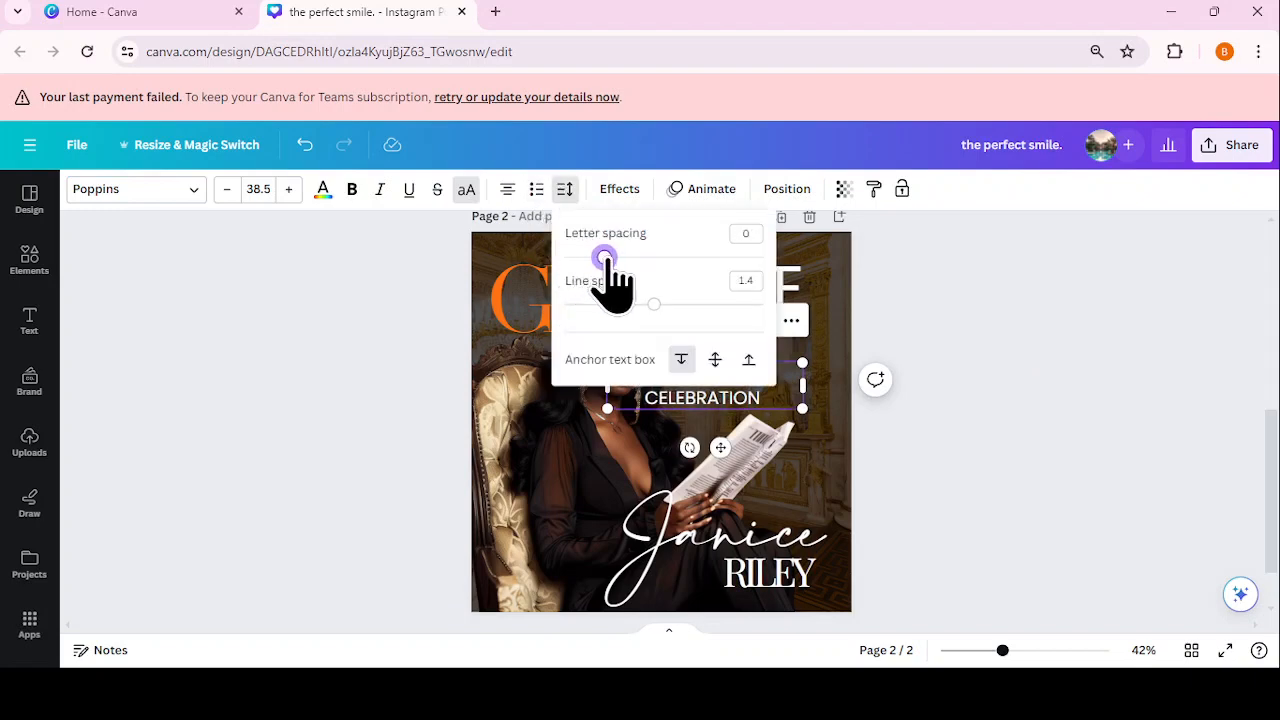
left_click(951, 302)
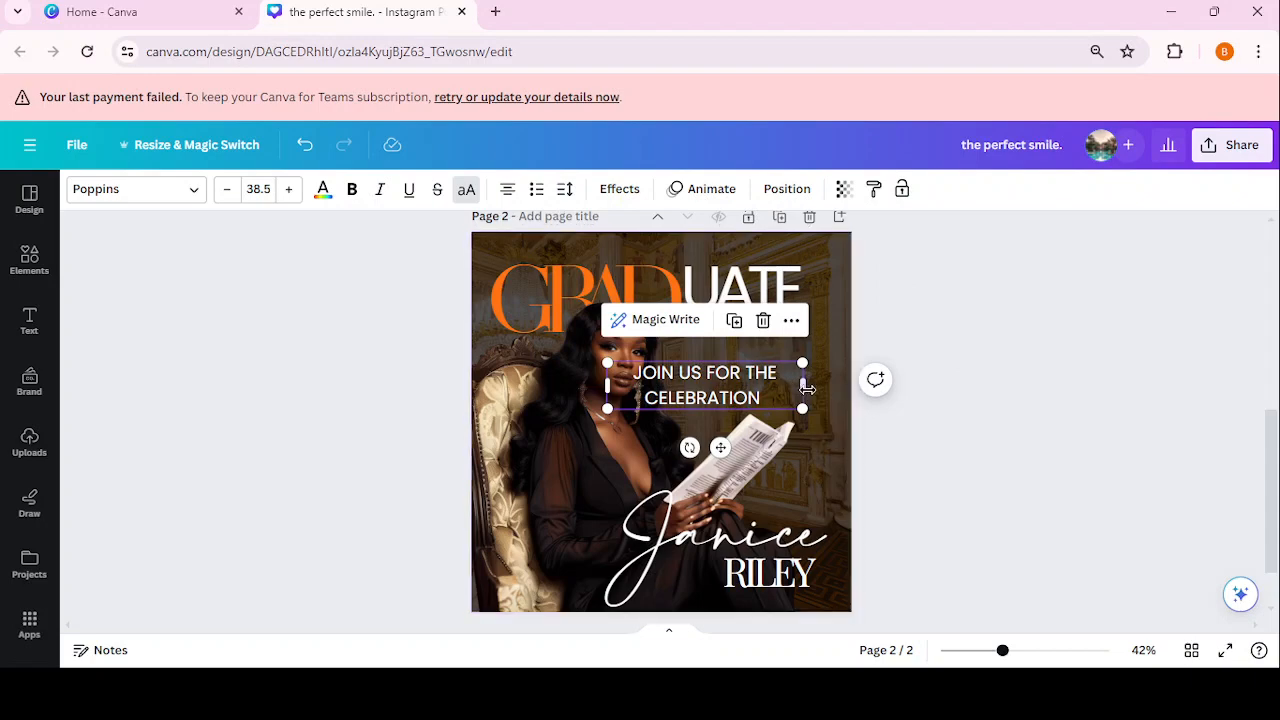
Step: Fit the invitation on one line at size 15.8, placed beneath UATE
left_click_drag(807, 388, 911, 420)
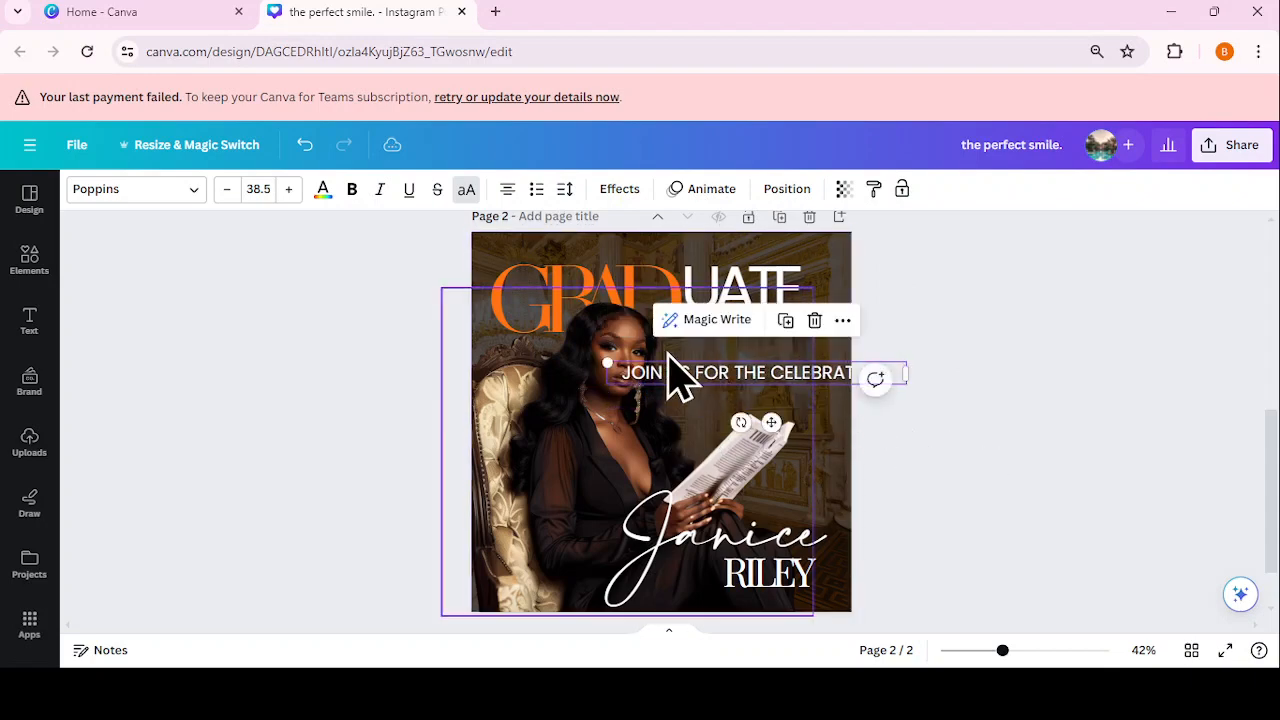
left_click_drag(607, 363, 725, 374)
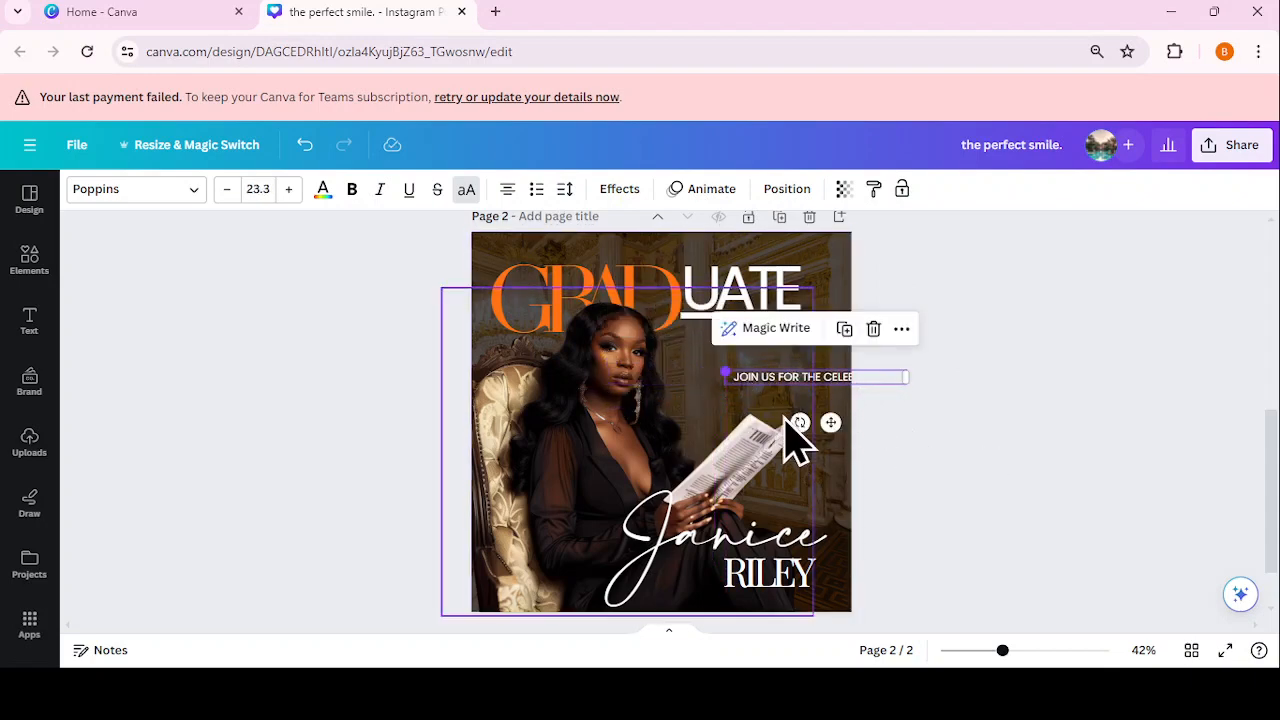
left_click_drag(829, 422, 767, 405)
left_click_drag(660, 357, 716, 355)
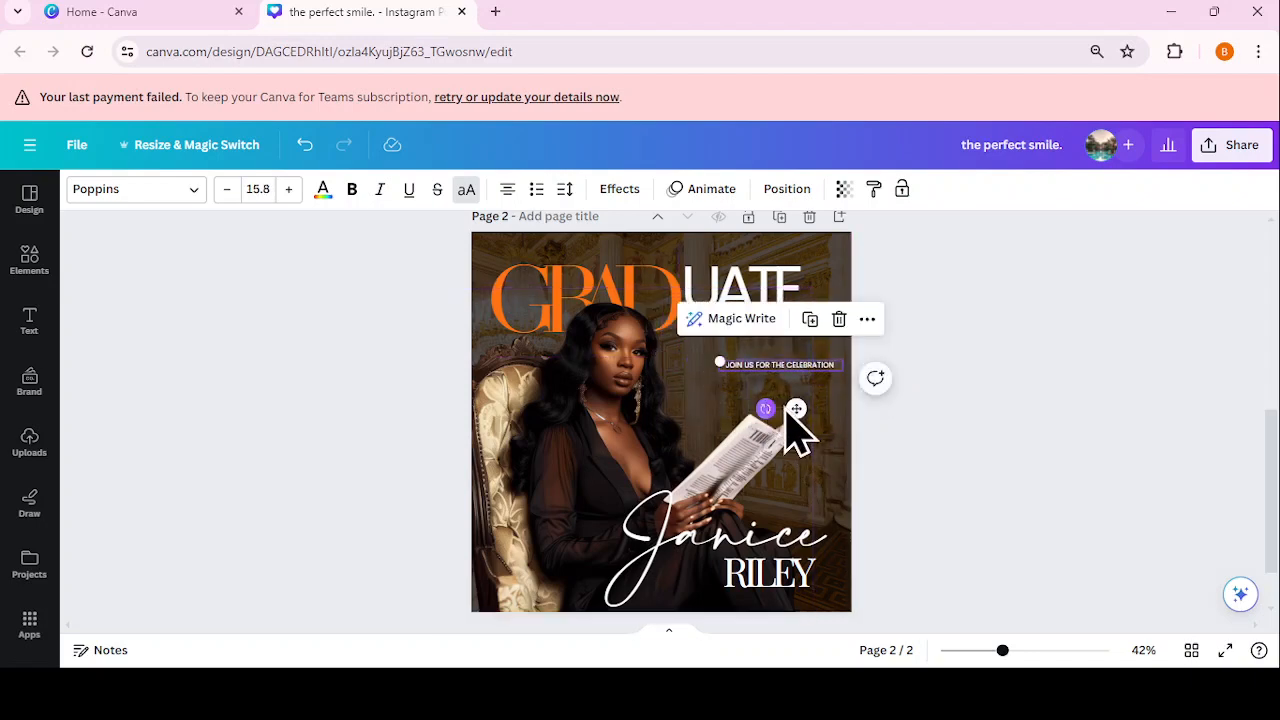
left_click_drag(783, 403, 777, 400)
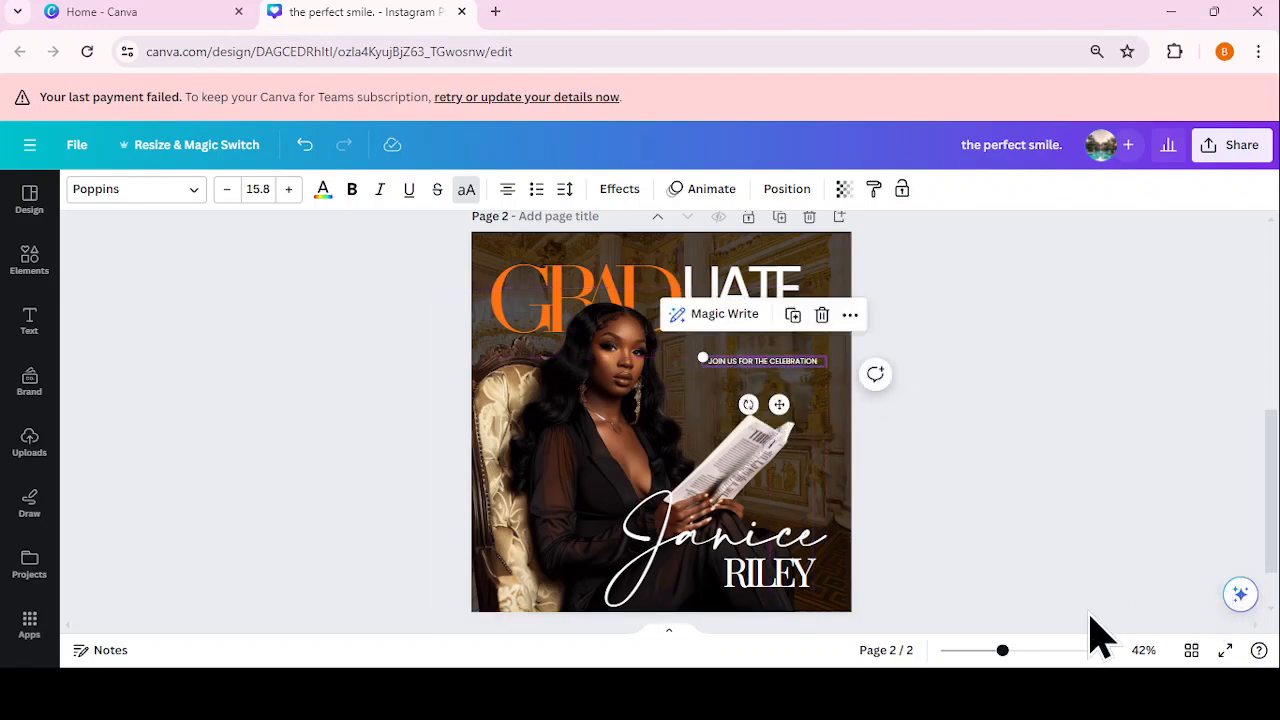
left_click_drag(1003, 651, 1022, 651)
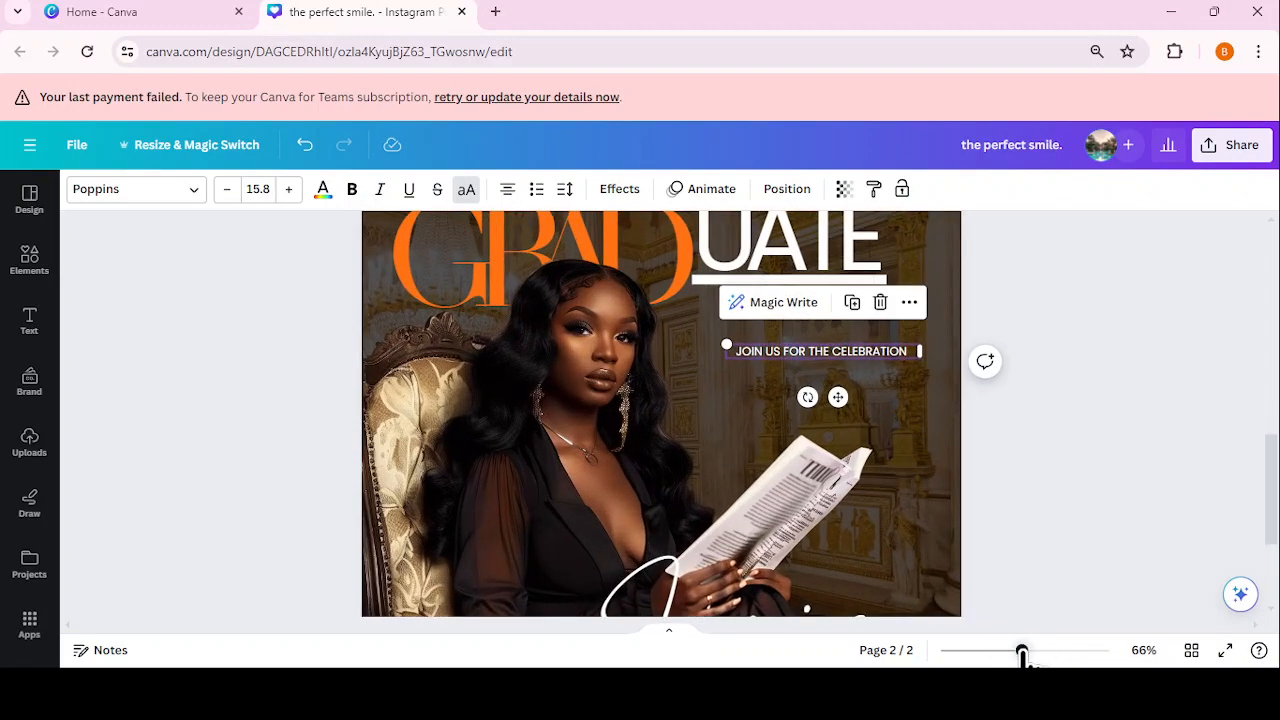
Step: Set the JOIN US FOR THE CELEBRATION line's font to Poppins Light
left_click(1084, 380)
left_click(899, 354)
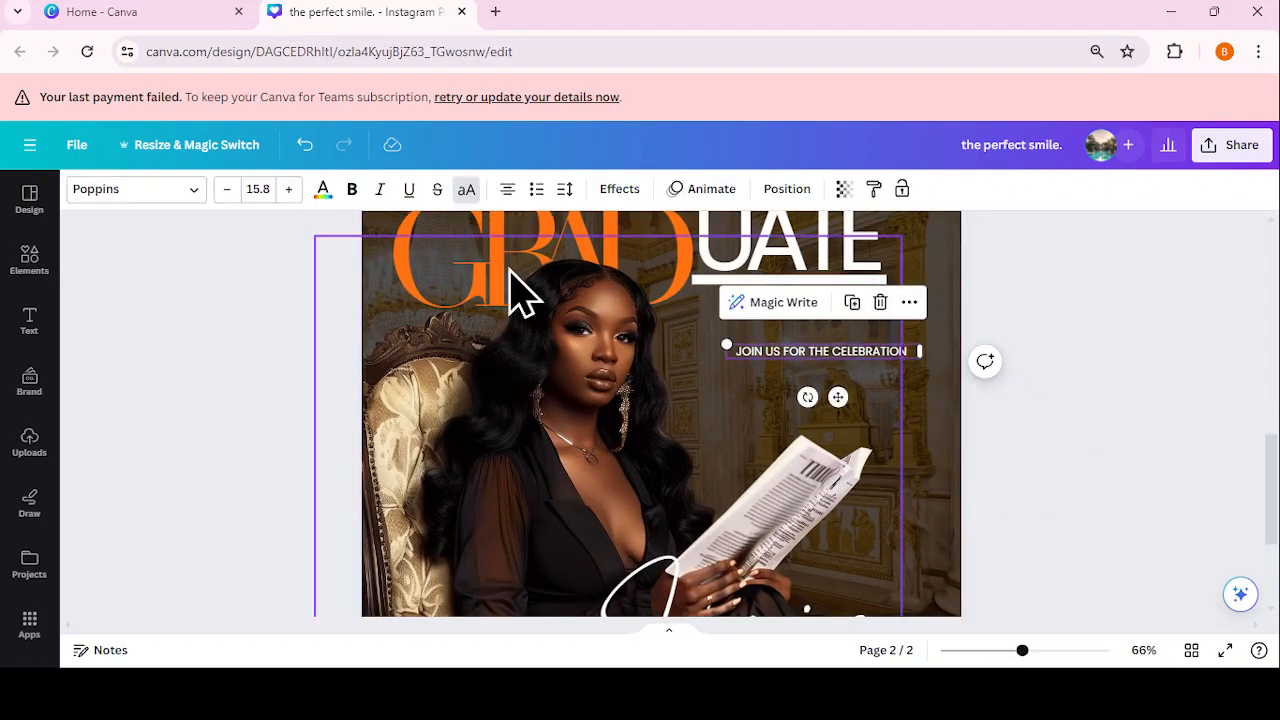
left_click(128, 192)
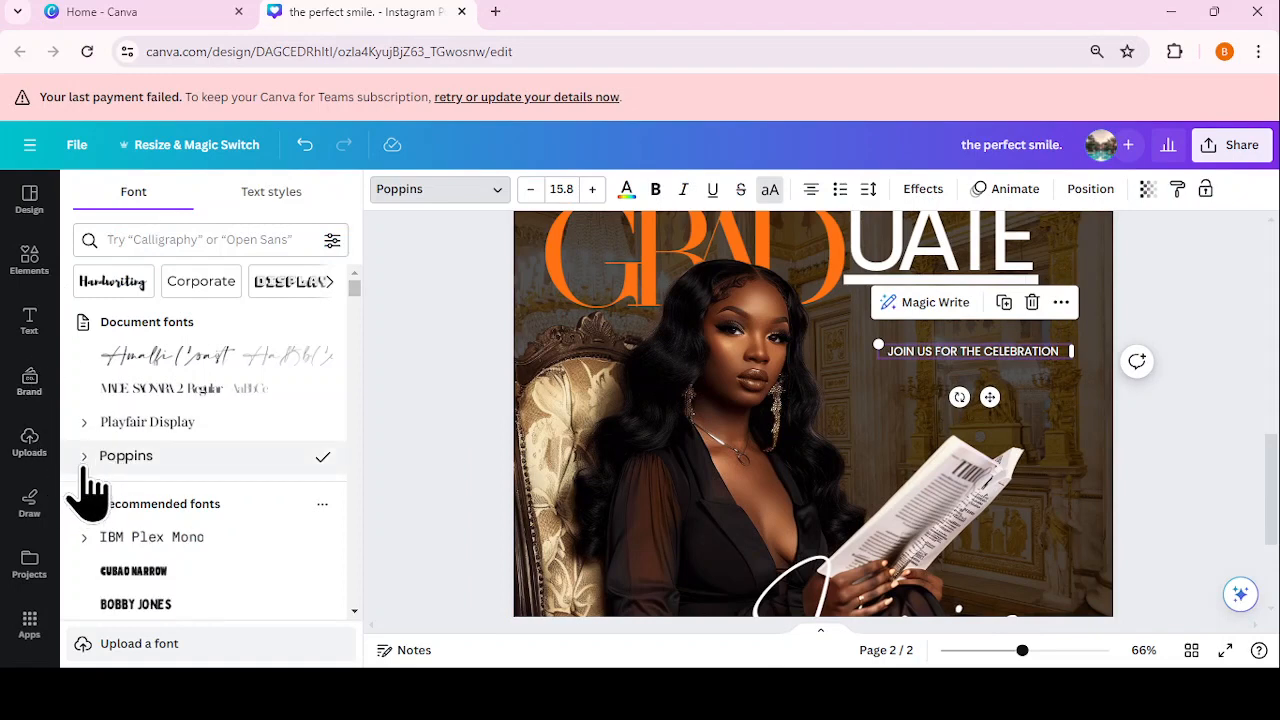
left_click(84, 458)
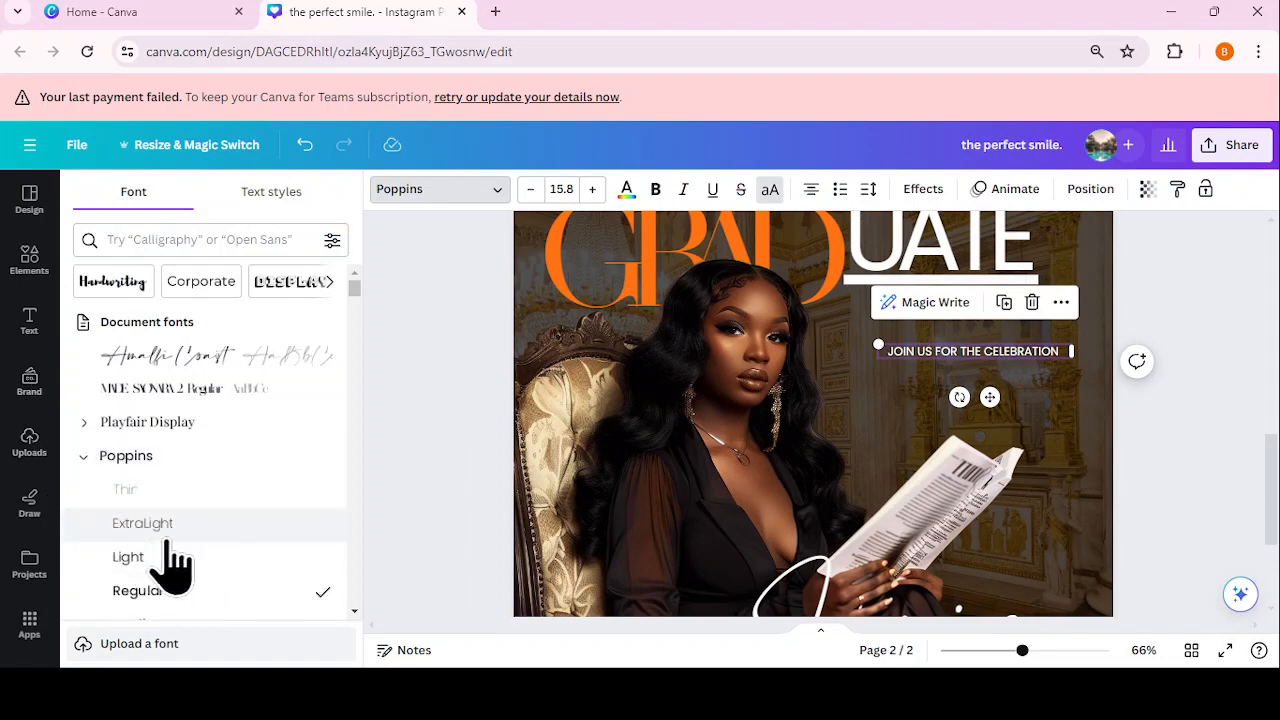
left_click(165, 557)
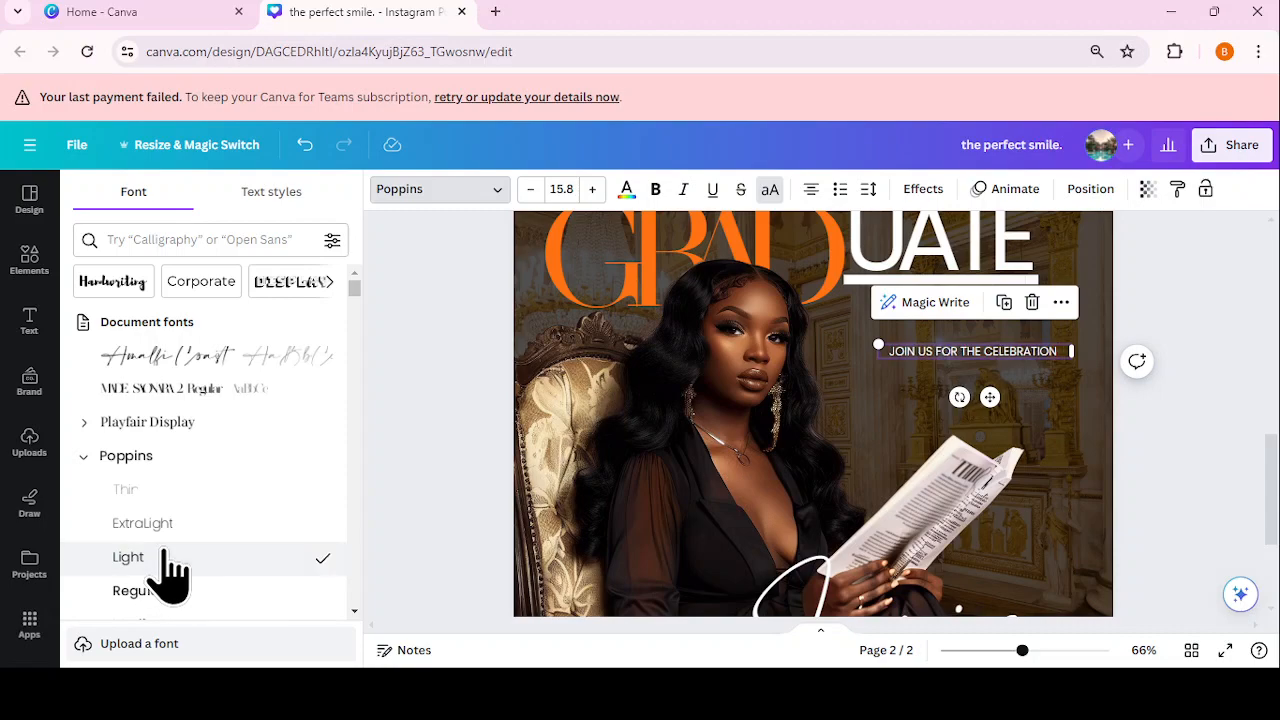
left_click(447, 368)
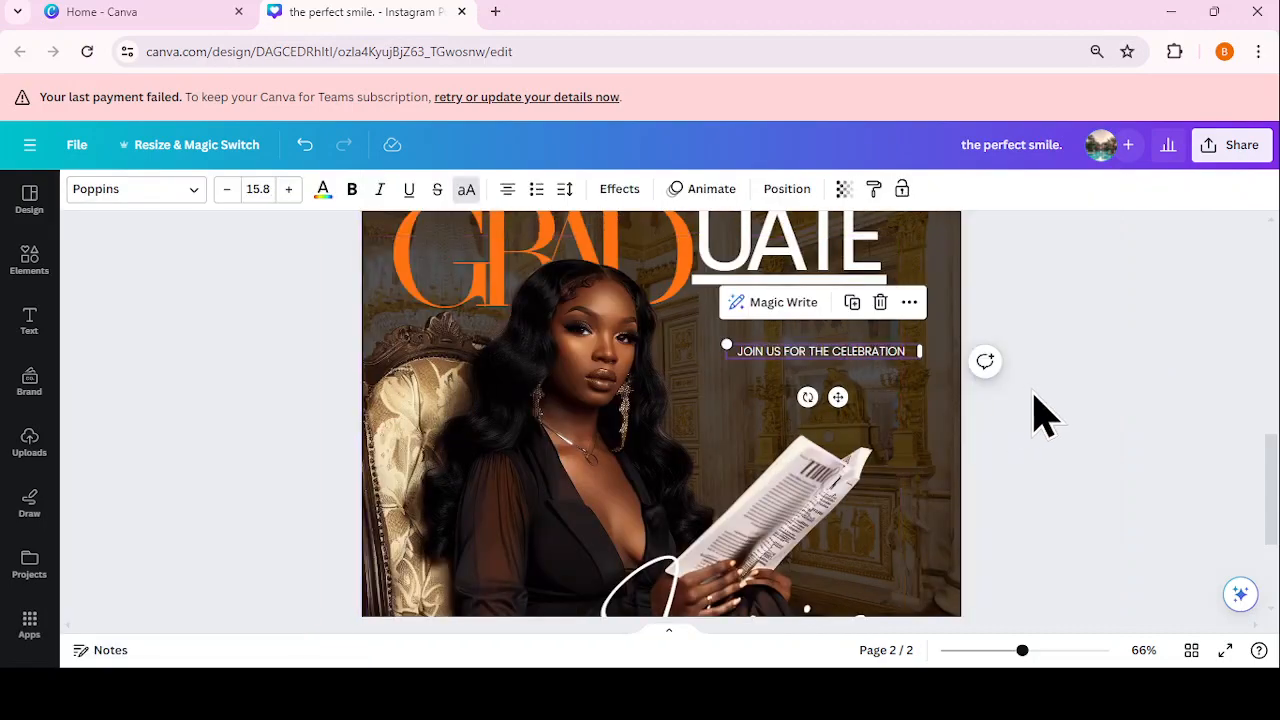
Step: Colour the invitation line orange using the document colour swatch
left_click(323, 189)
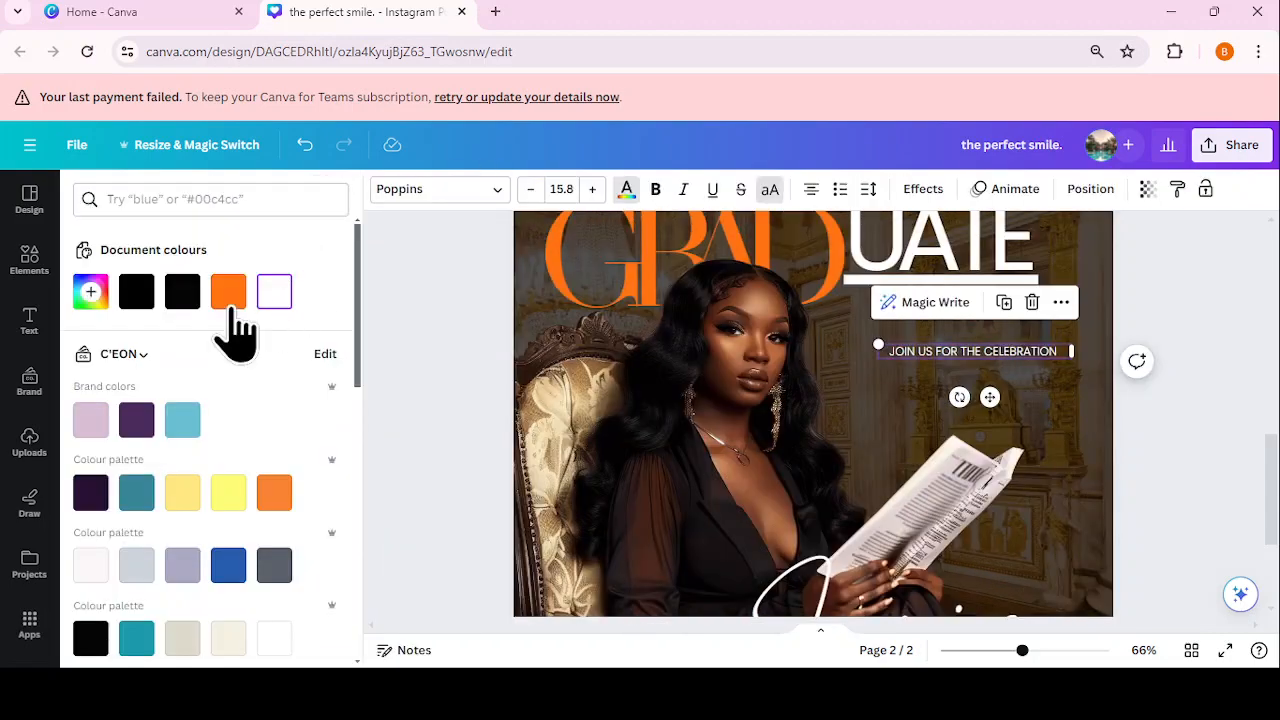
left_click(229, 329)
key("Escape")
left_click(1062, 419)
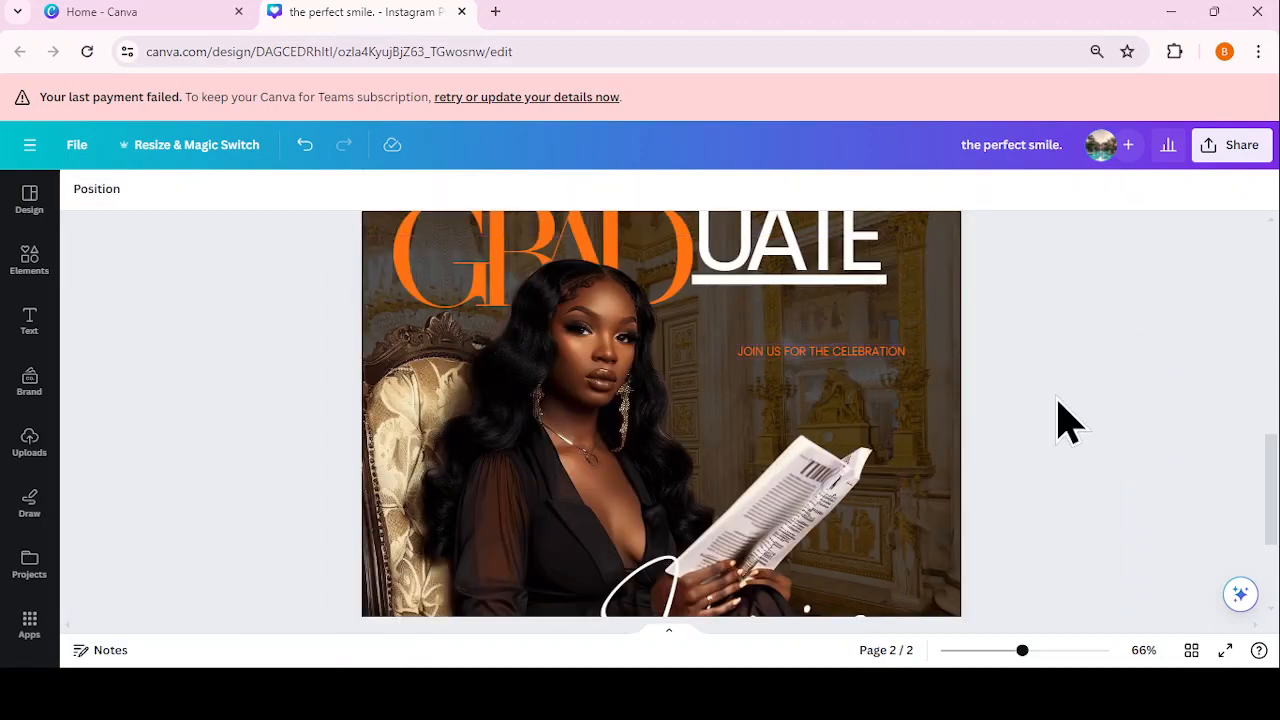
left_click_drag(1021, 653, 1026, 653)
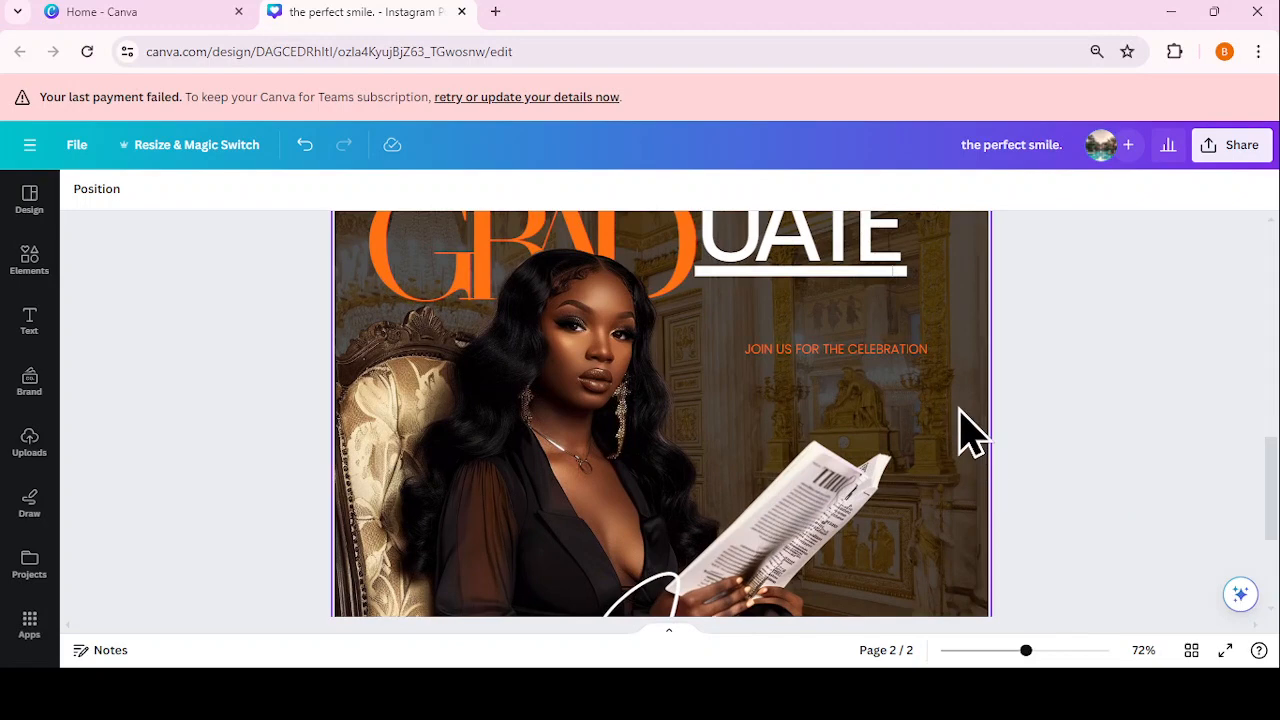
Step: Lower the palace background photo's transparency slightly from 30, to 29
left_click(671, 271)
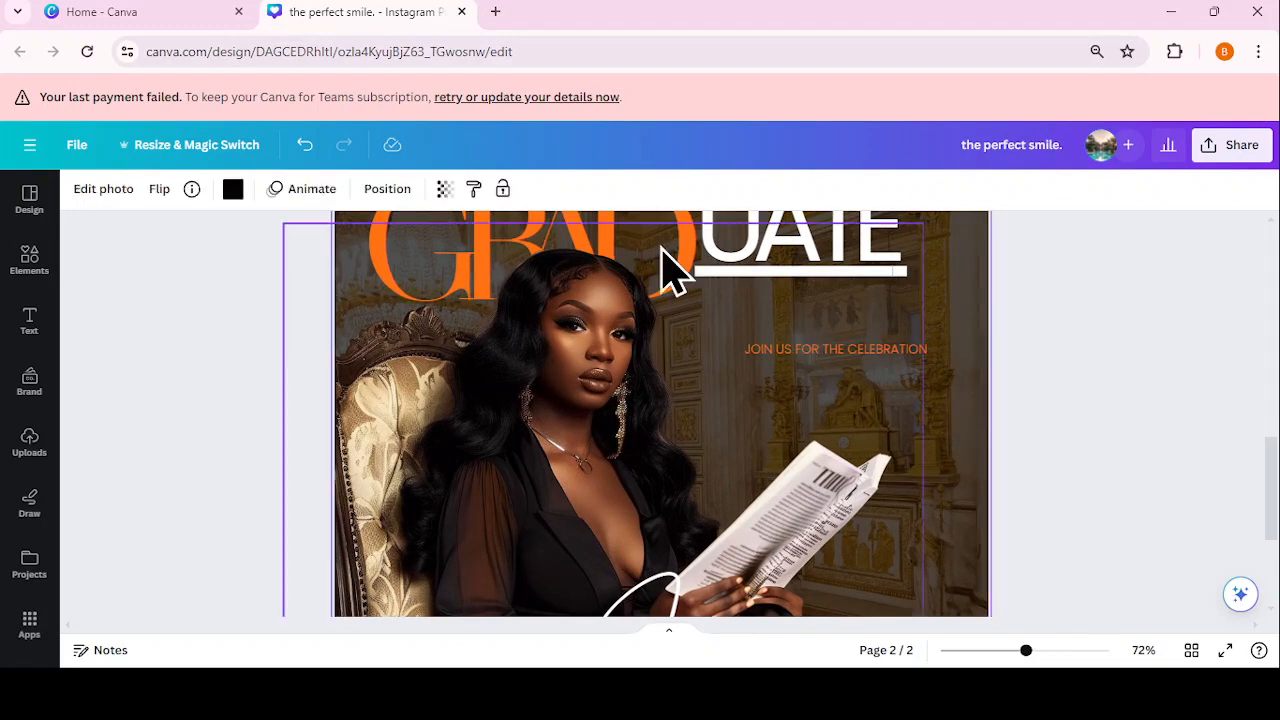
left_click(443, 190)
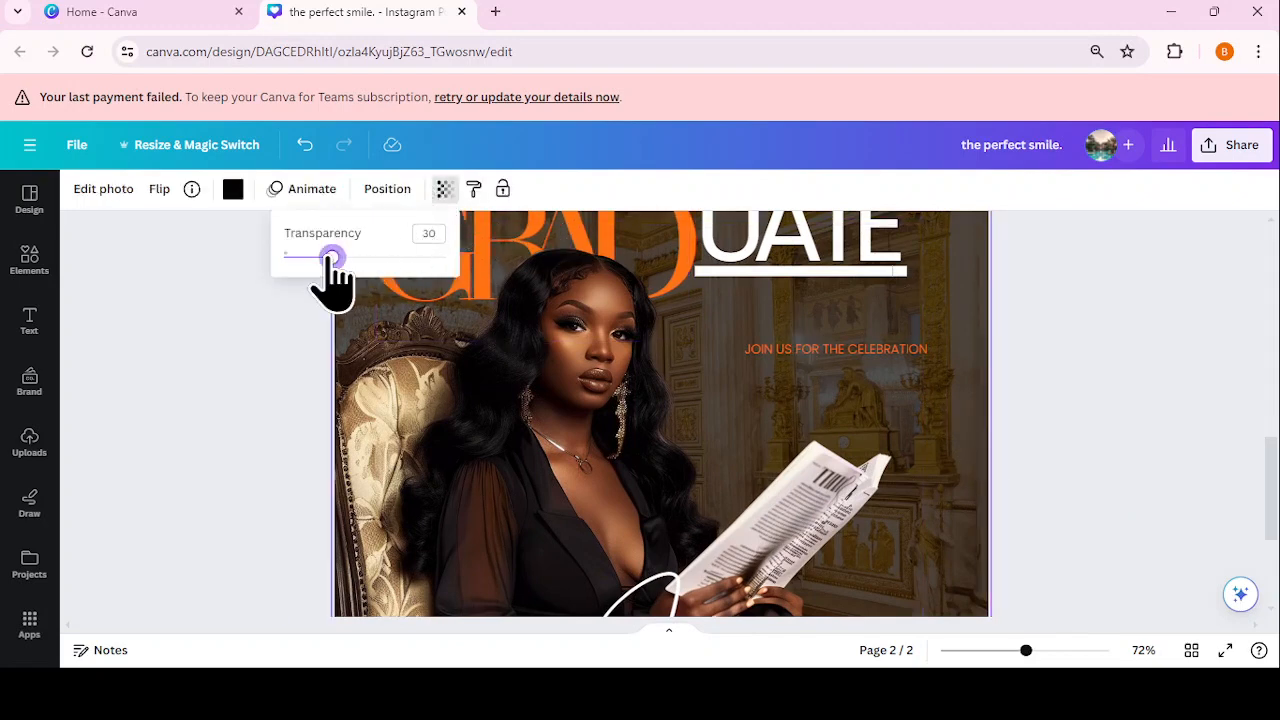
mouse_move(332, 260)
left_mouse_down()
mouse_move(318, 258)
mouse_move(332, 258)
left_mouse_up()
left_click(1120, 425)
Step: Undo the bold on JOIN US FOR THE CELEBRATION, keeping it Light Poppins
left_click(837, 336)
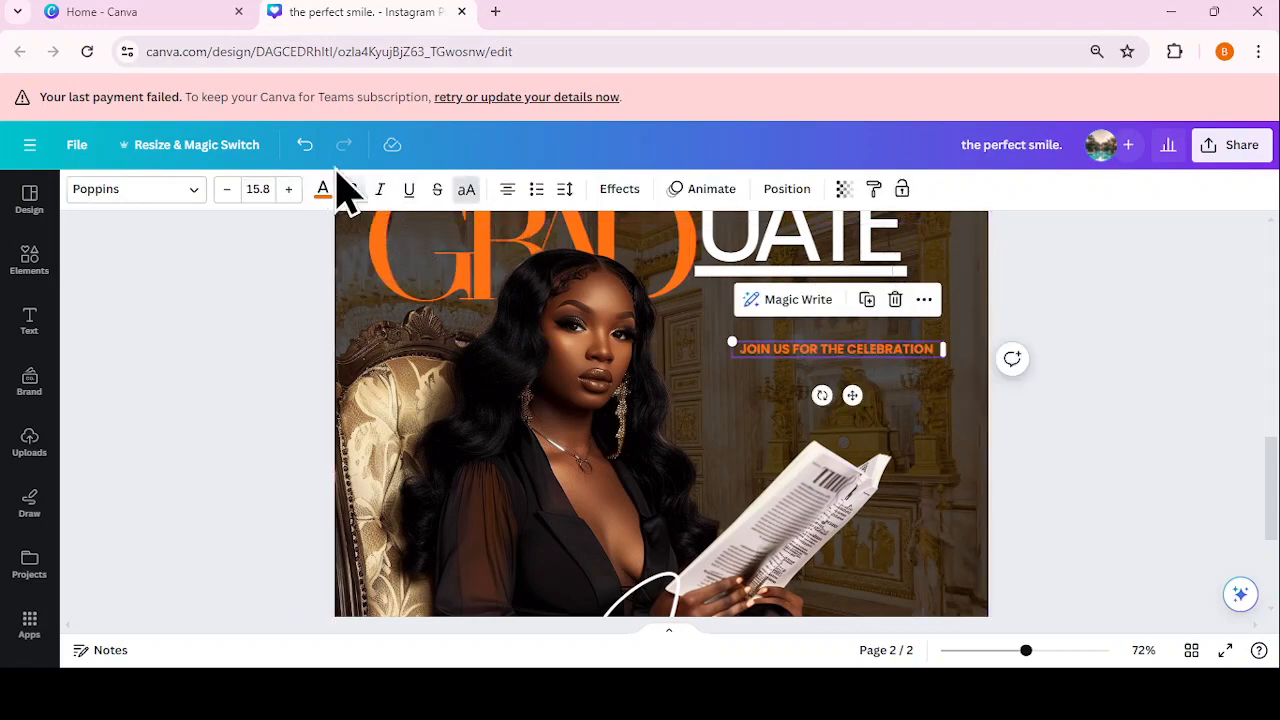
left_click(307, 148)
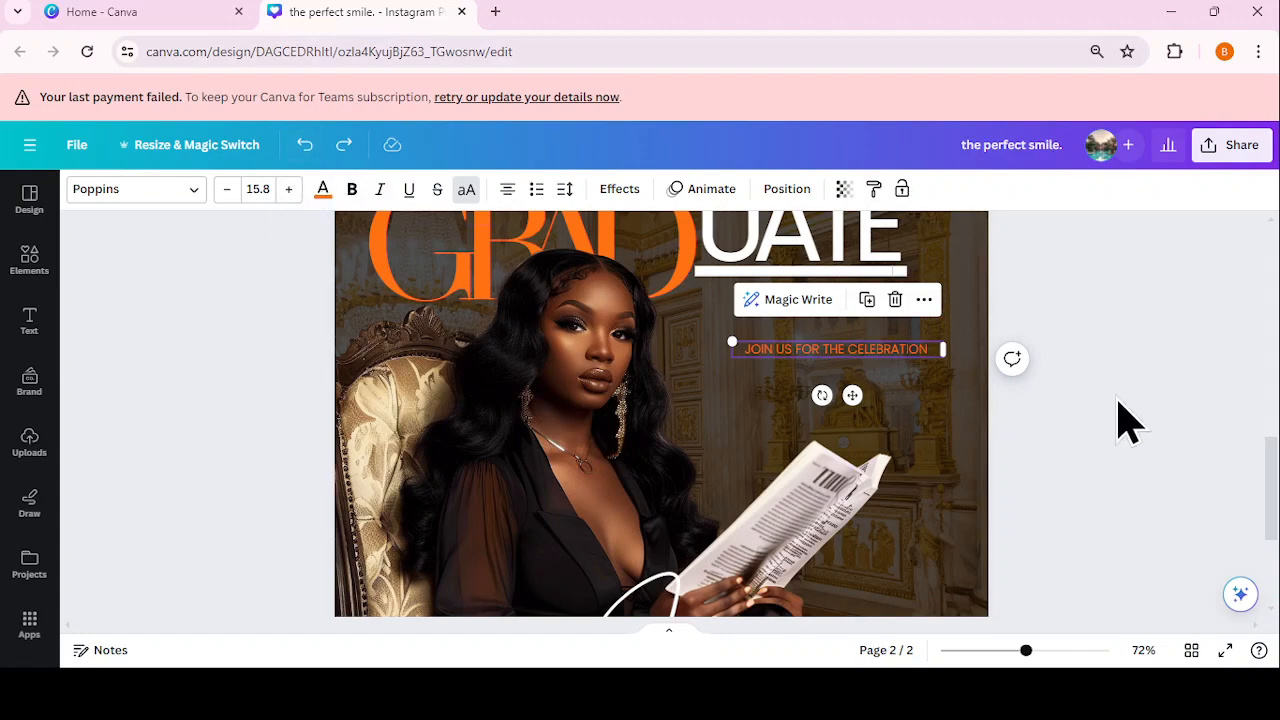
left_click_drag(1026, 651, 1043, 652)
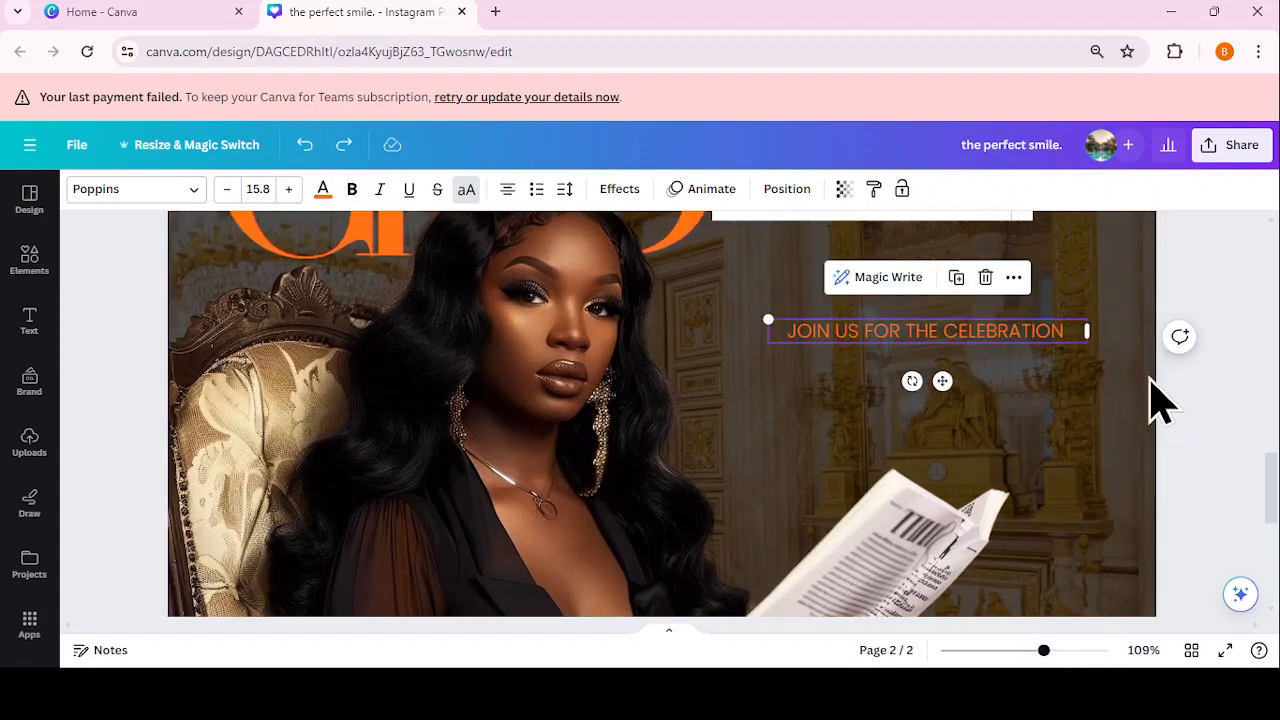
Step: Shrink the invitation text to size 14.9 and place a duplicate directly below it
left_click_drag(1089, 329, 1066, 329)
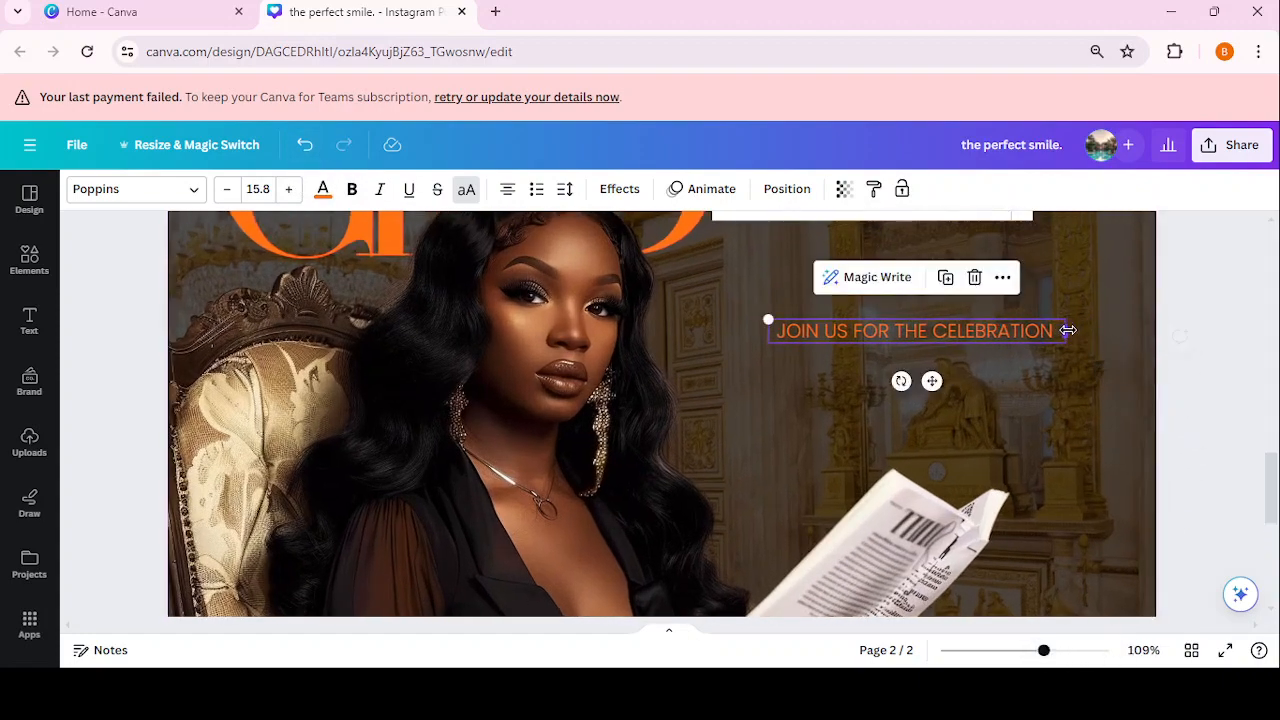
left_click_drag(773, 321, 789, 324)
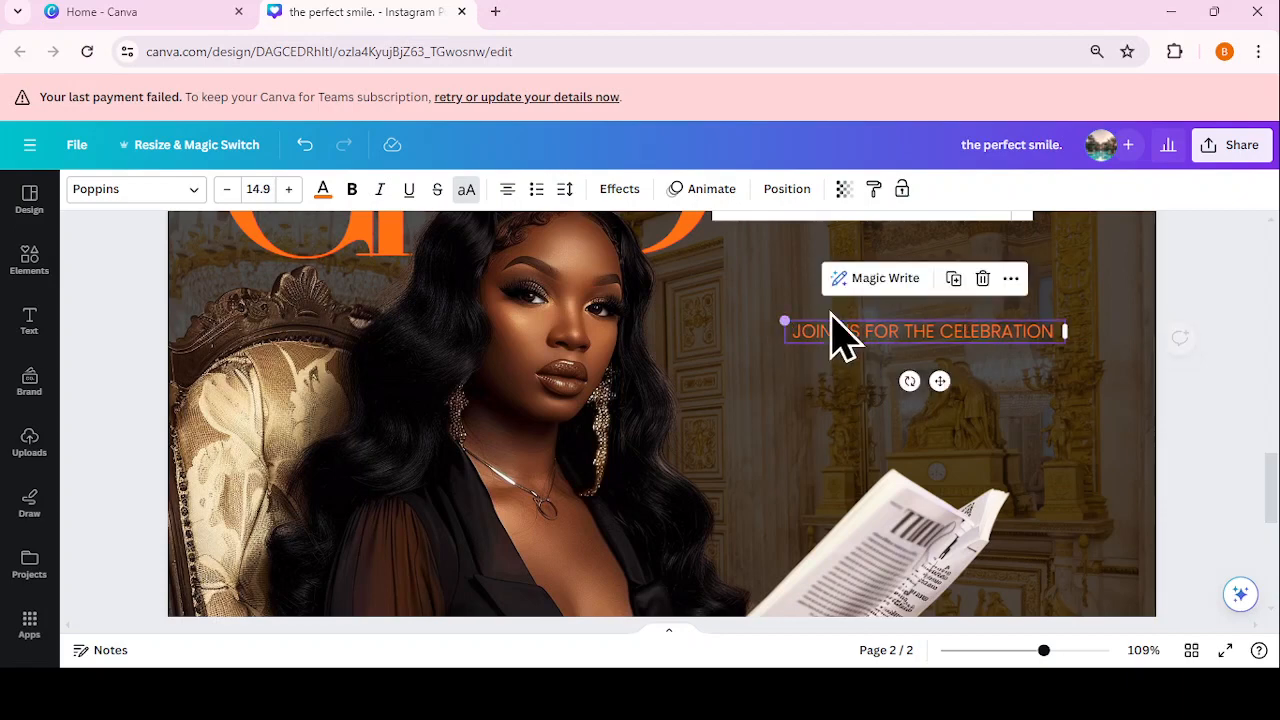
left_click(954, 279)
left_click_drag(960, 334, 960, 372)
Step: Replace the copy with 'Friday, May 3, 2025 | 1-3 pm' and turn off all-caps
left_click(960, 371)
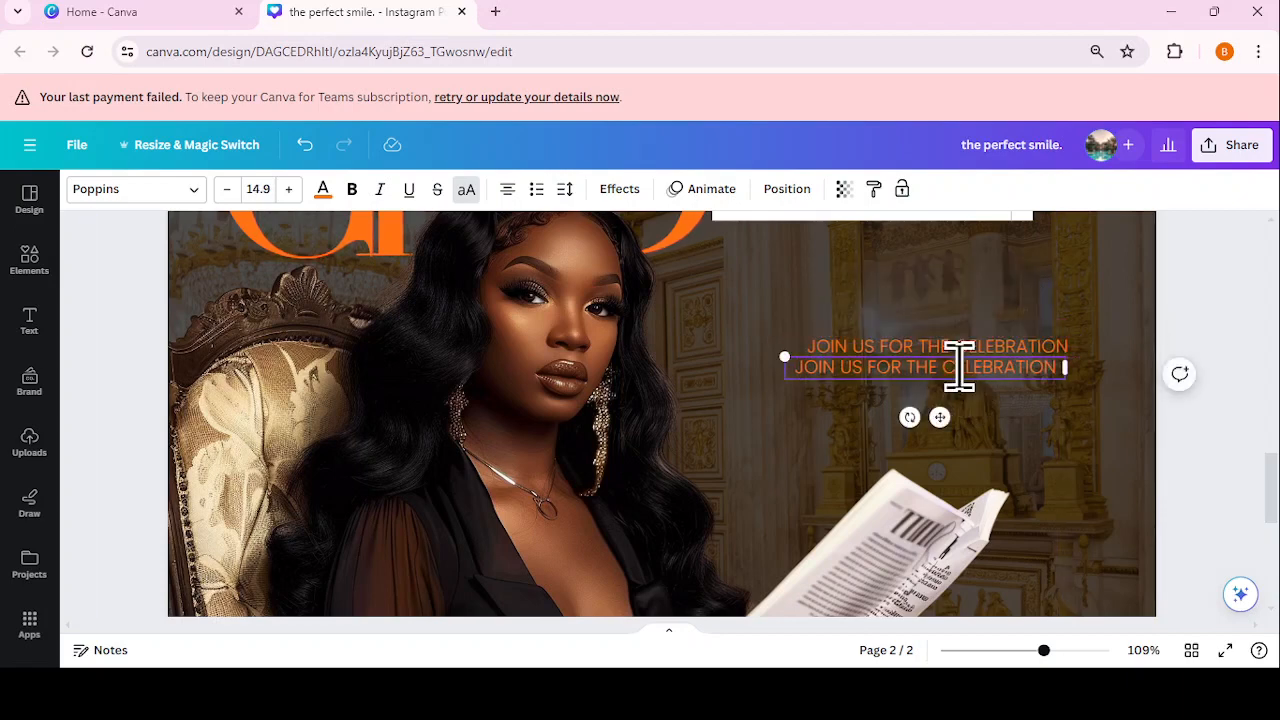
triple_click(960, 367)
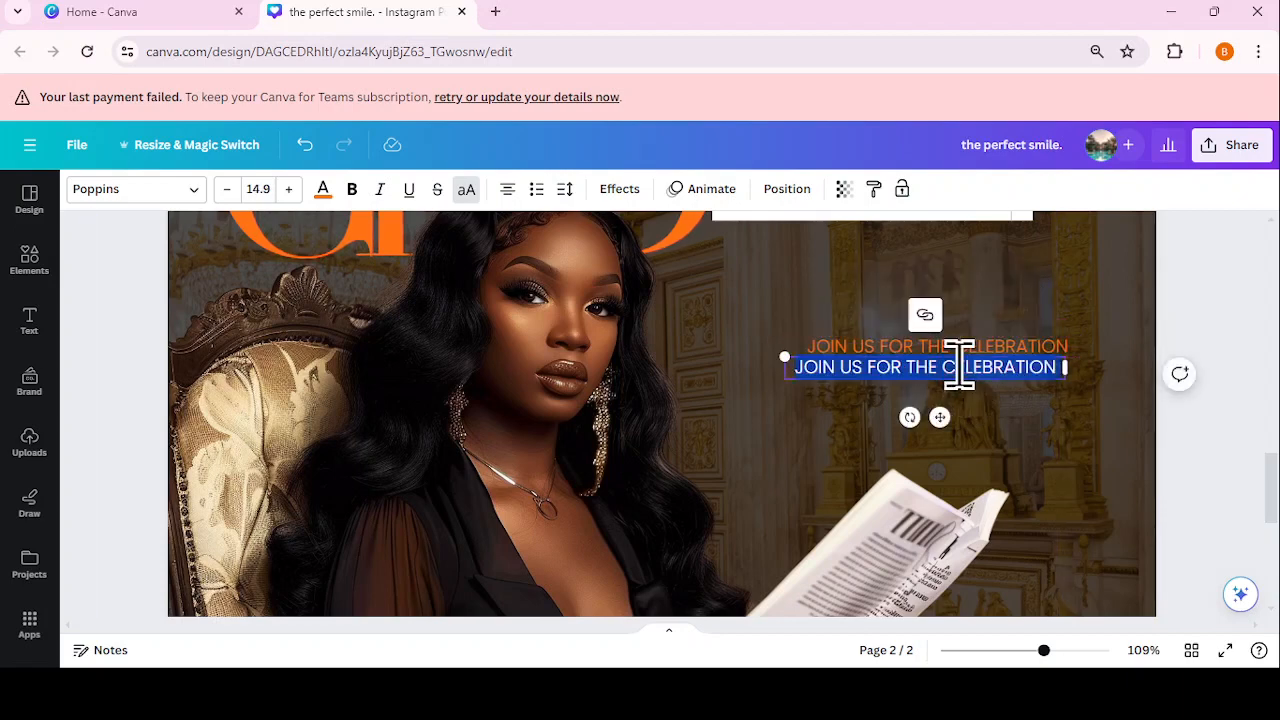
type("FR")
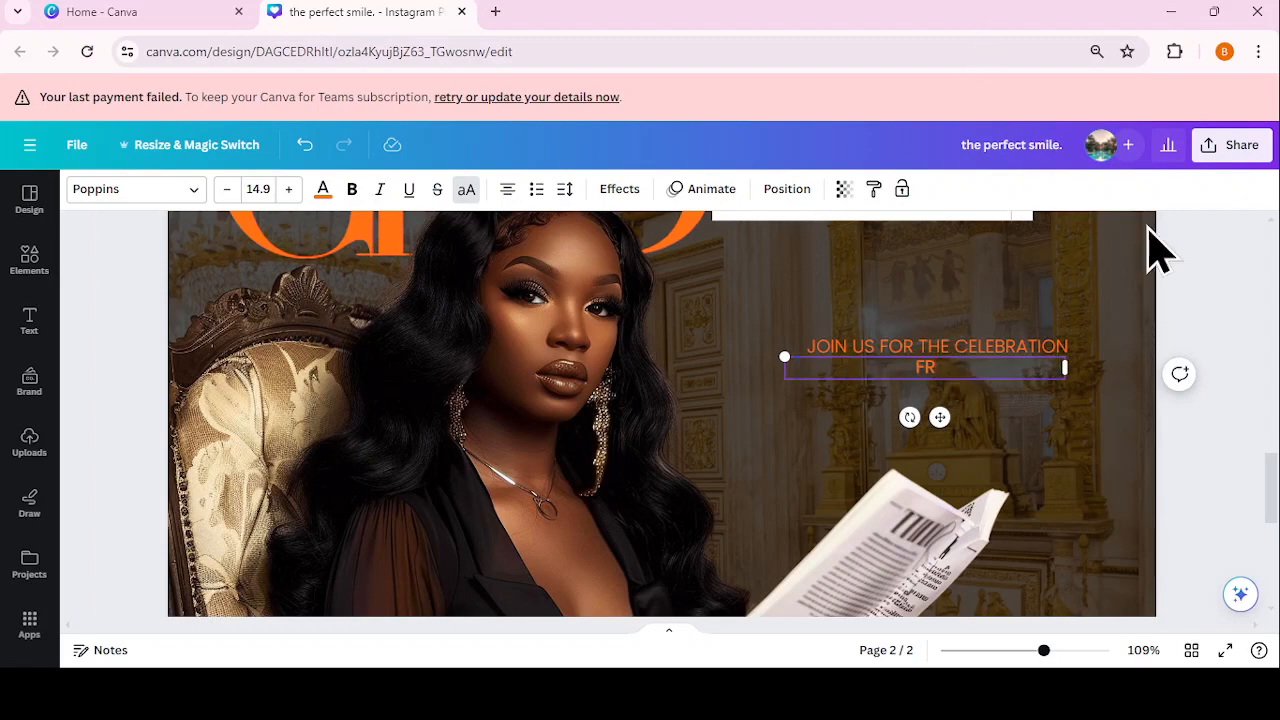
left_click(466, 189)
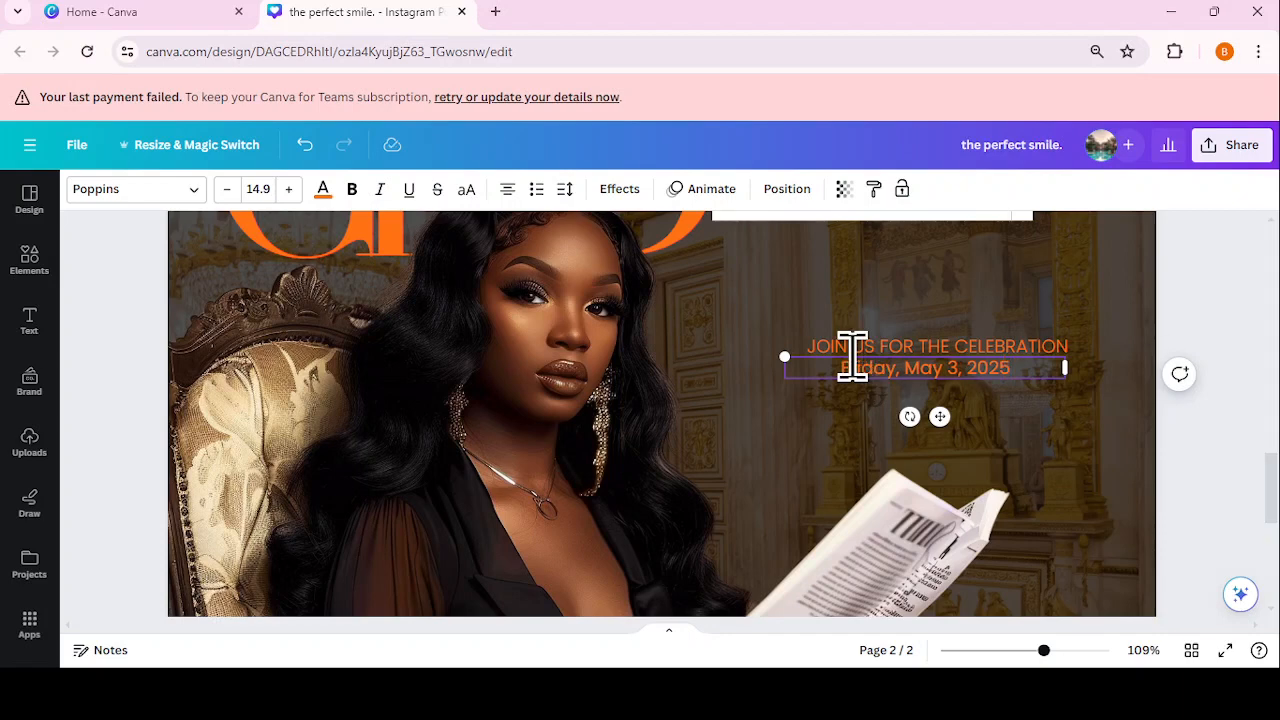
type("1")
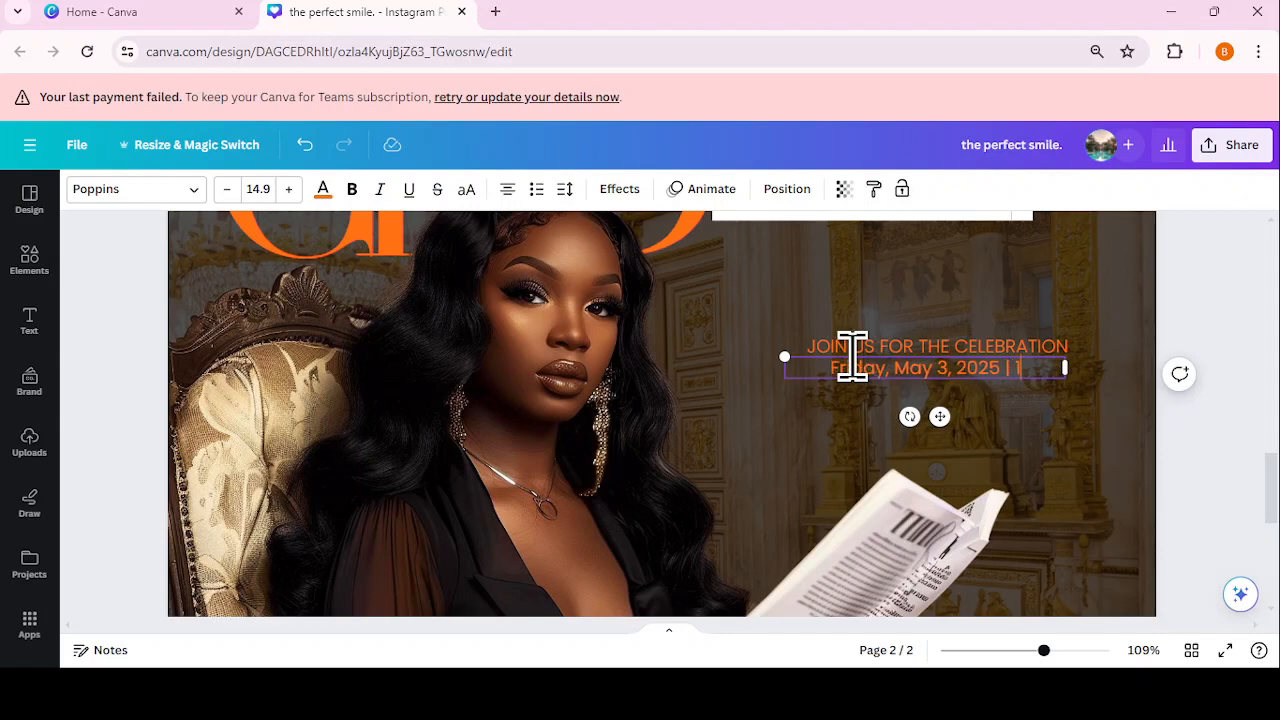
type("-3 pm")
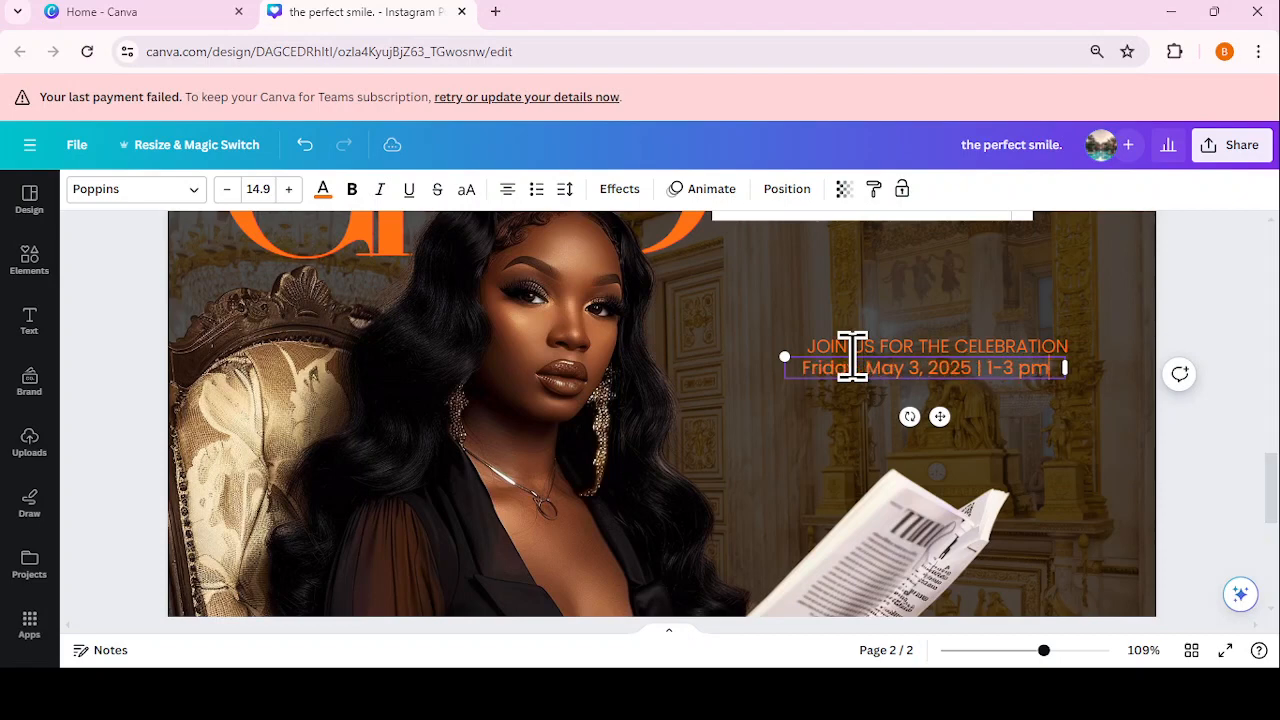
Step: Capitalise the p in the date line so it ends '1-3 Pm'
scroll(1155, 320, "up", 1)
left_click(1052, 495)
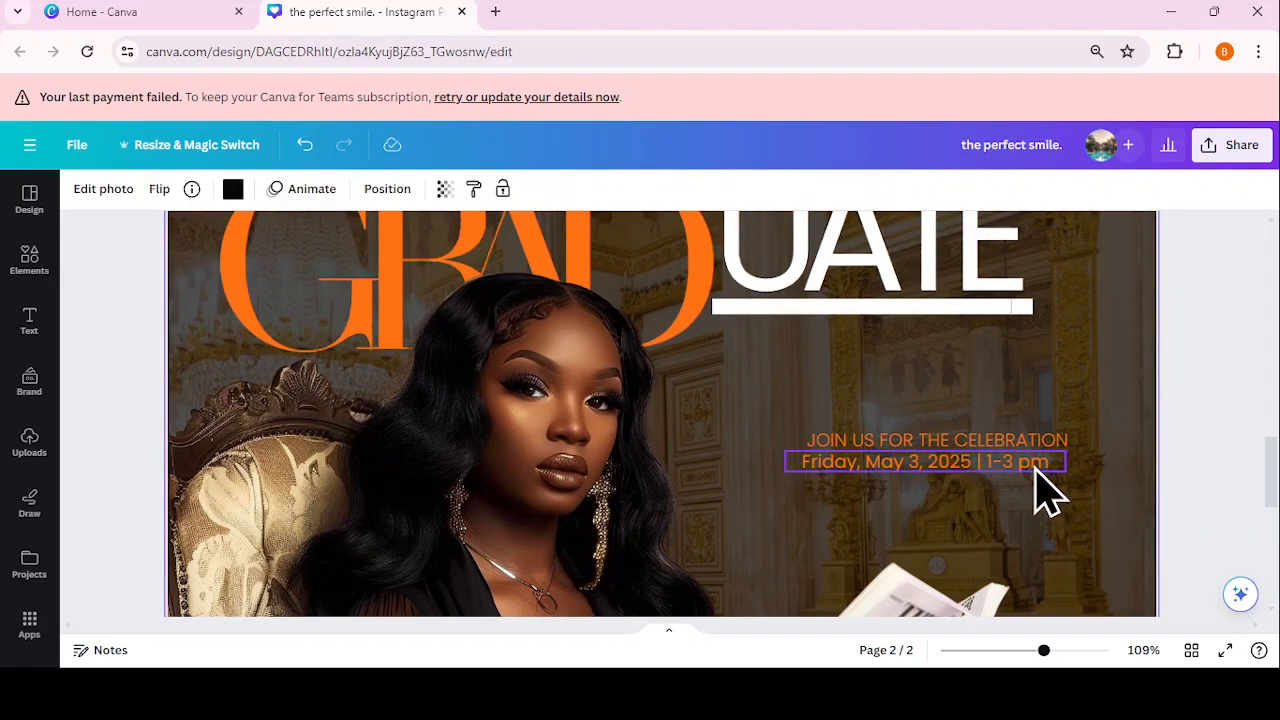
left_click(1036, 468)
left_click(1031, 461)
key("BackSpace")
type("P")
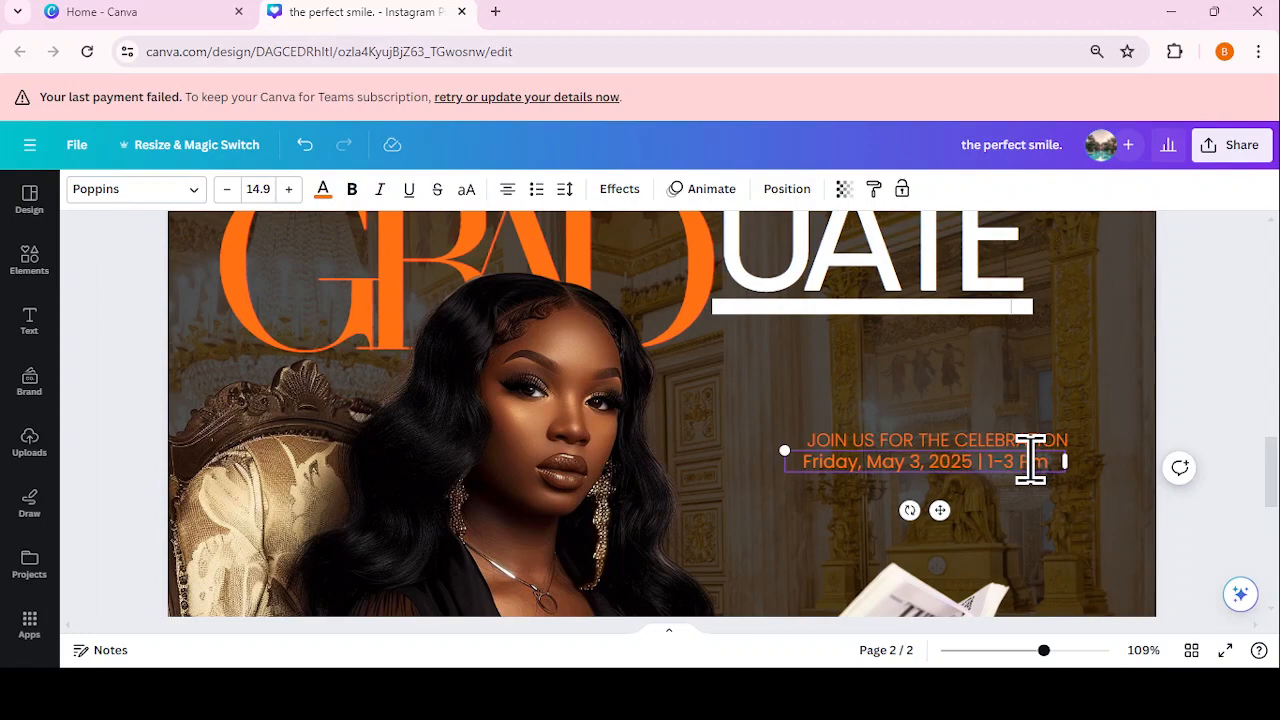
left_click(1125, 455)
left_click_drag(1044, 651, 1023, 651)
scroll(1270, 460, "down", 3)
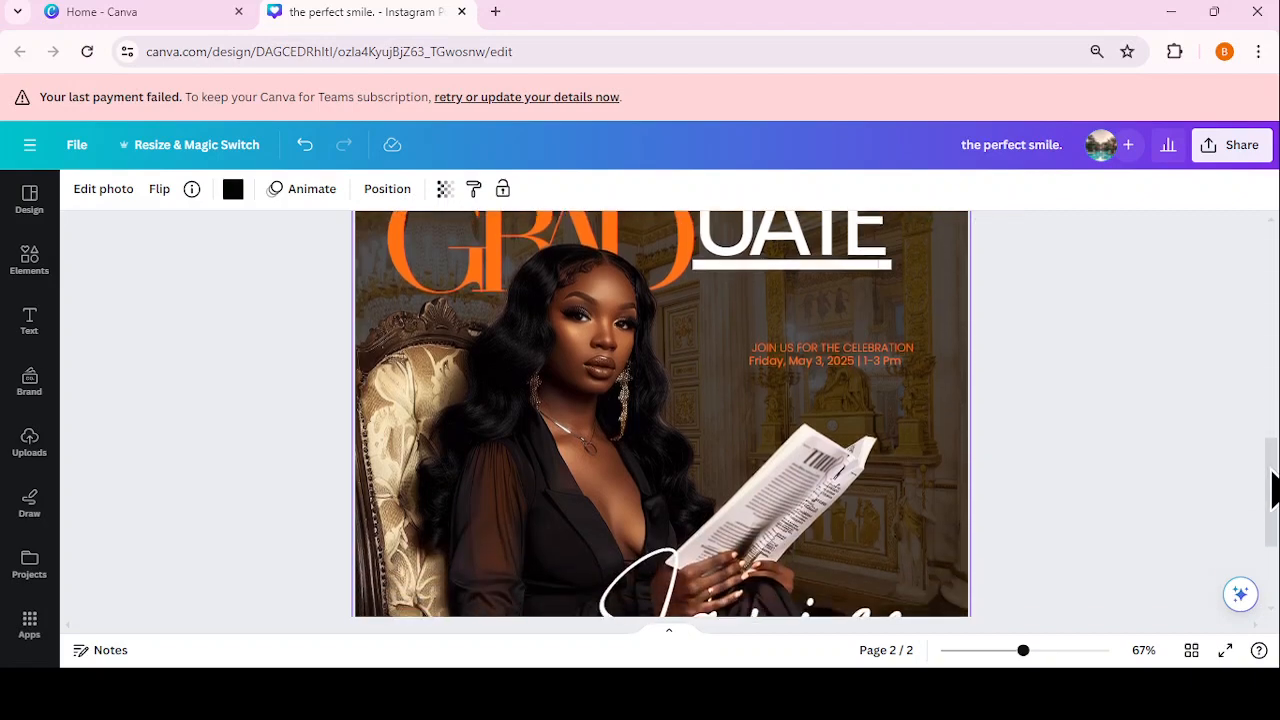
Step: Set the date line to white Playfair Display
left_click_drag(1023, 651, 1012, 651)
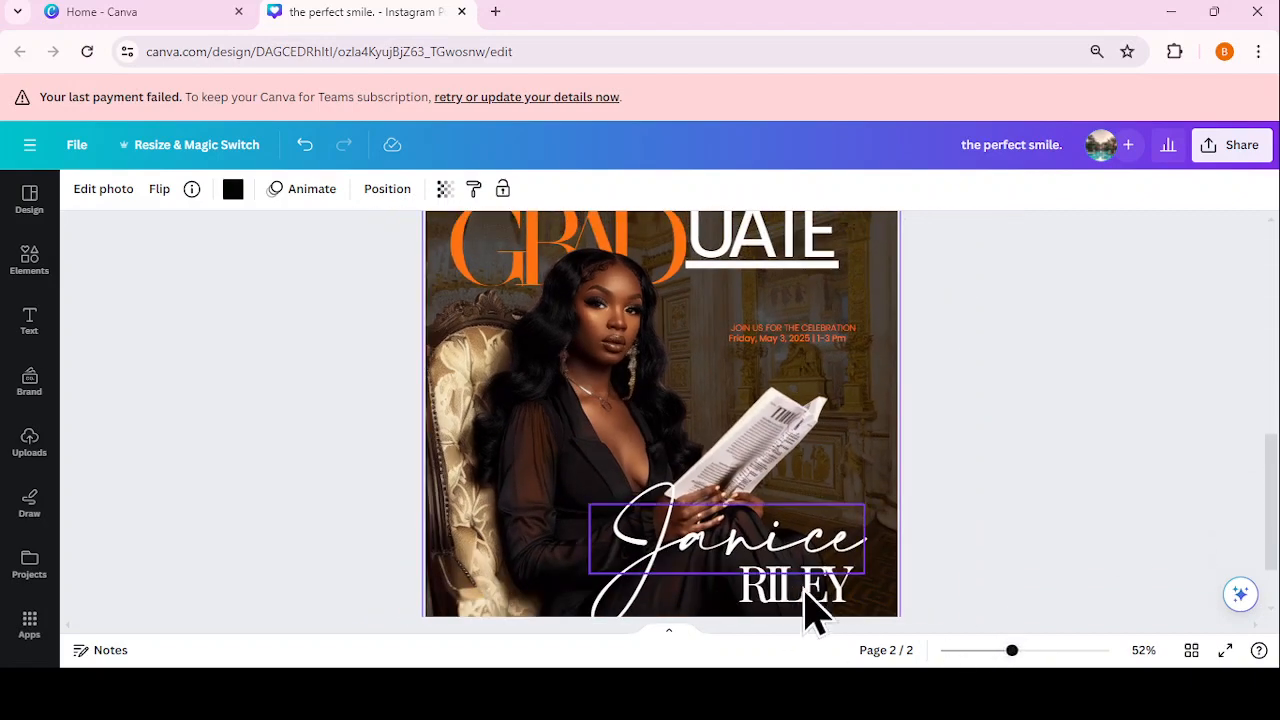
left_click(825, 338)
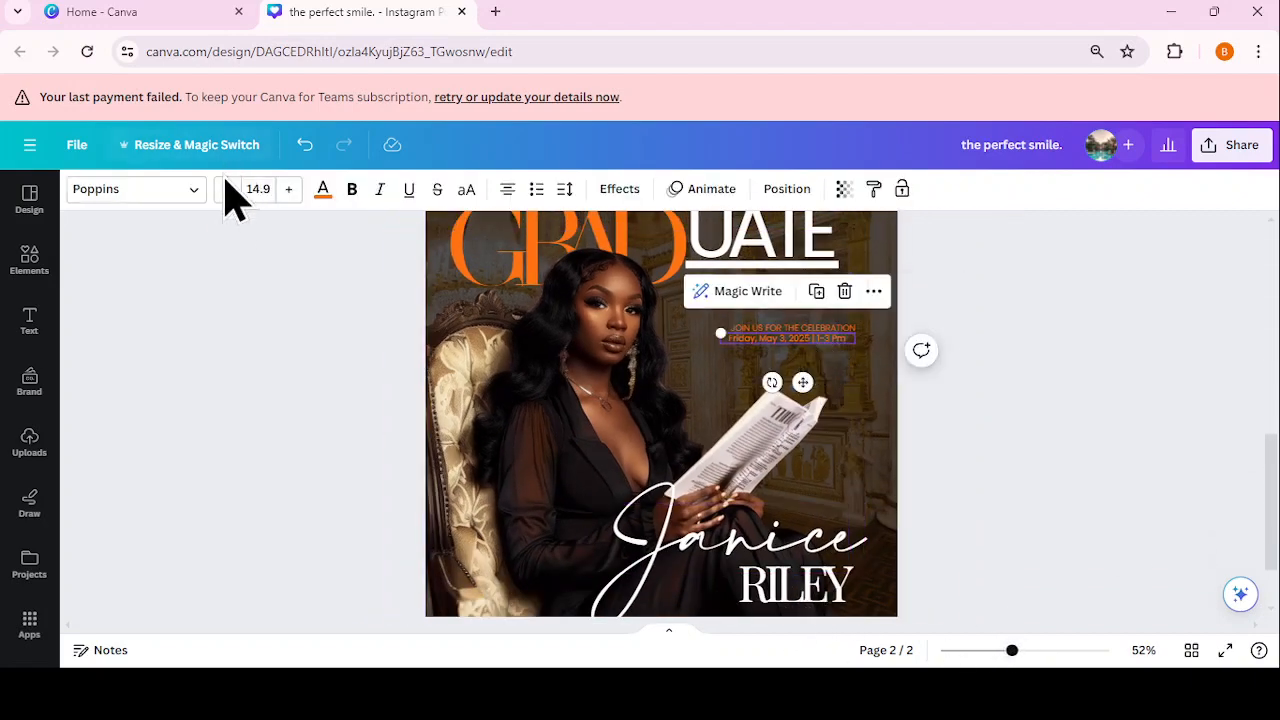
left_click(163, 213)
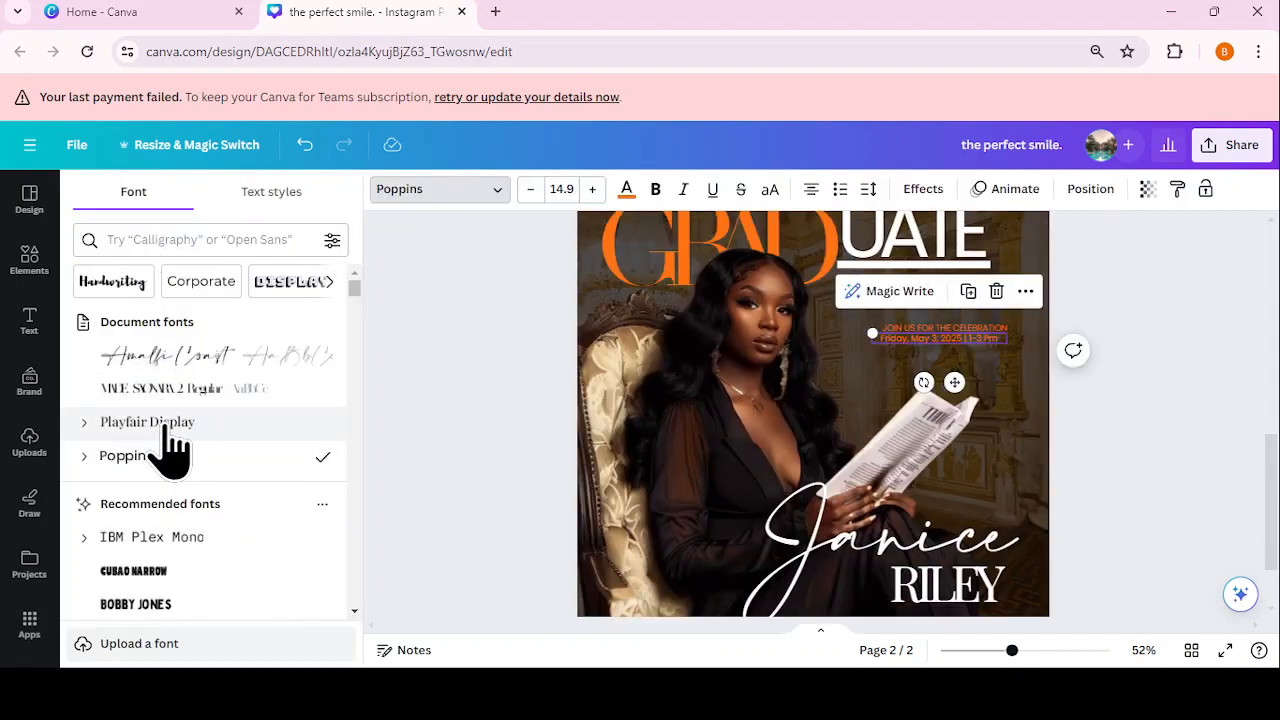
left_click(147, 422)
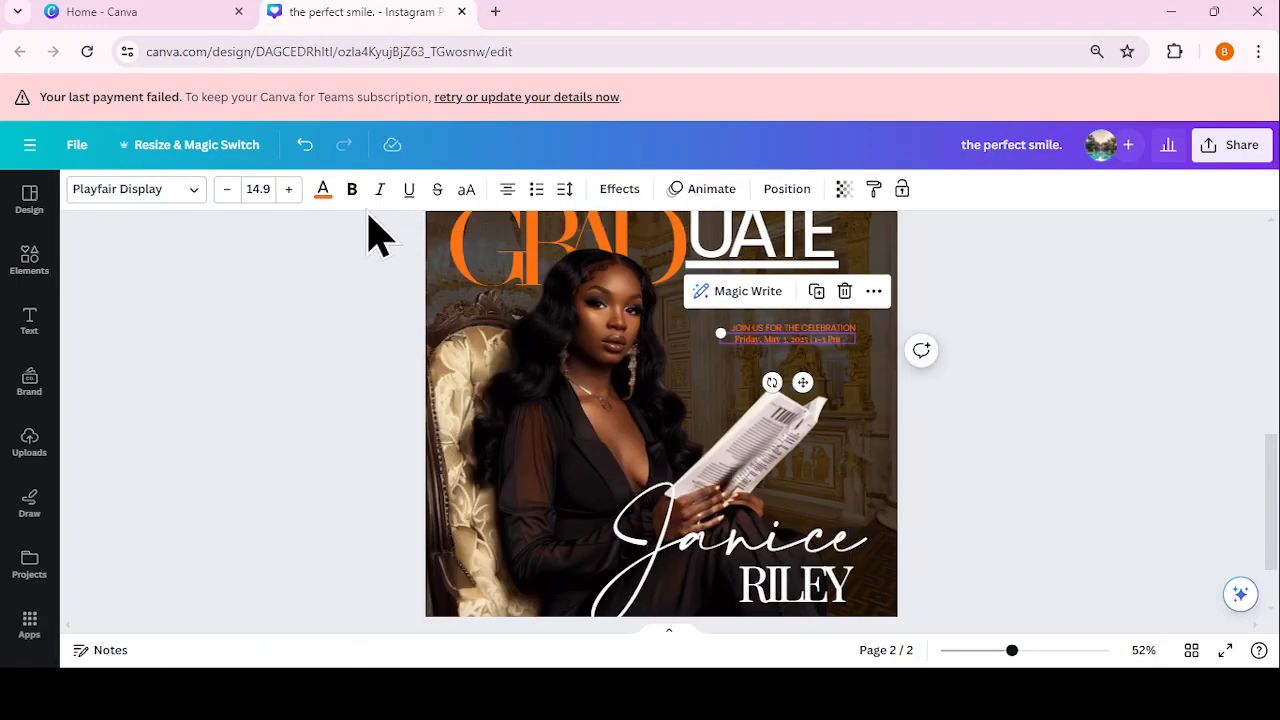
left_click(325, 192)
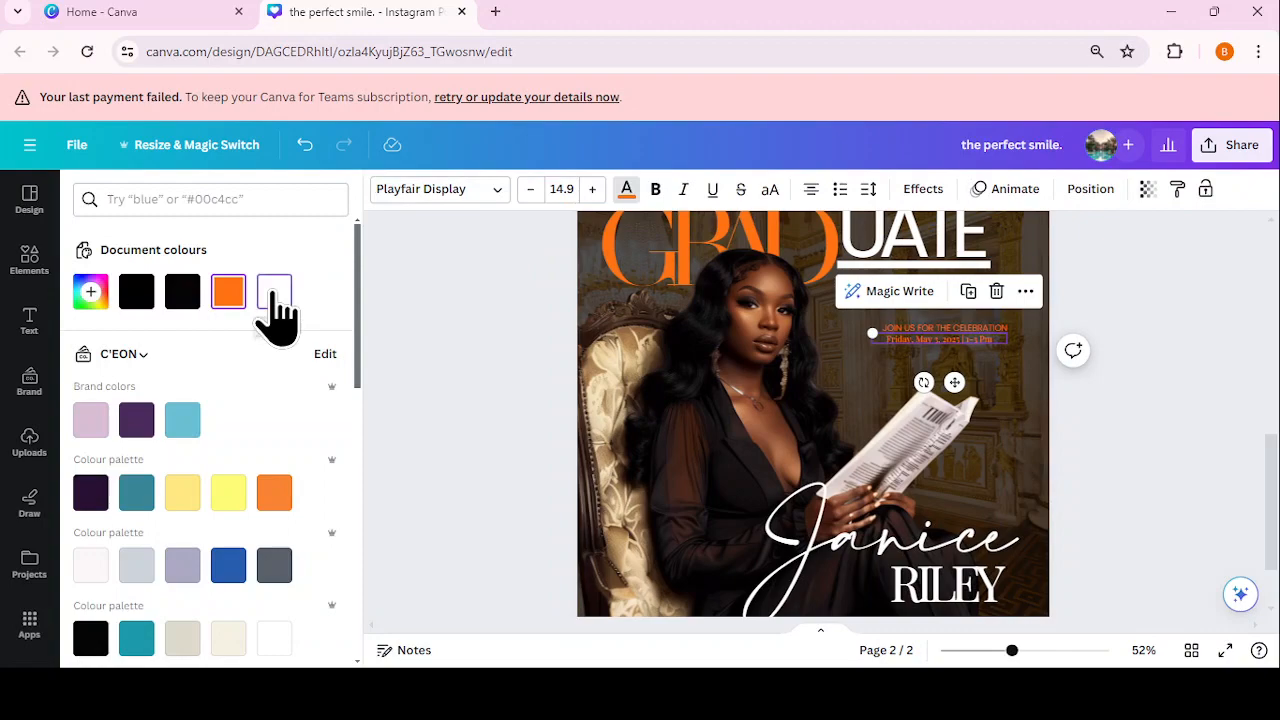
left_click(273, 293)
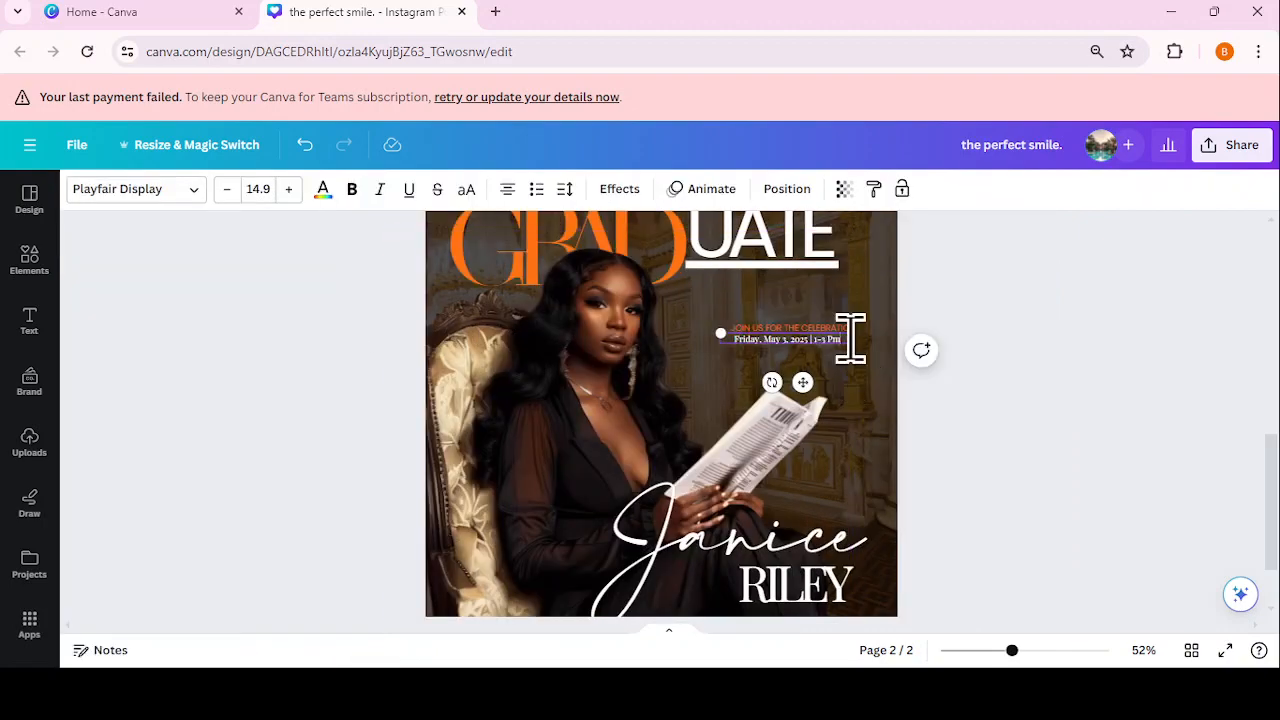
Step: Change 'Pm' back to lowercase 'pm' on the date line
scroll(903, 380, "up", 5)
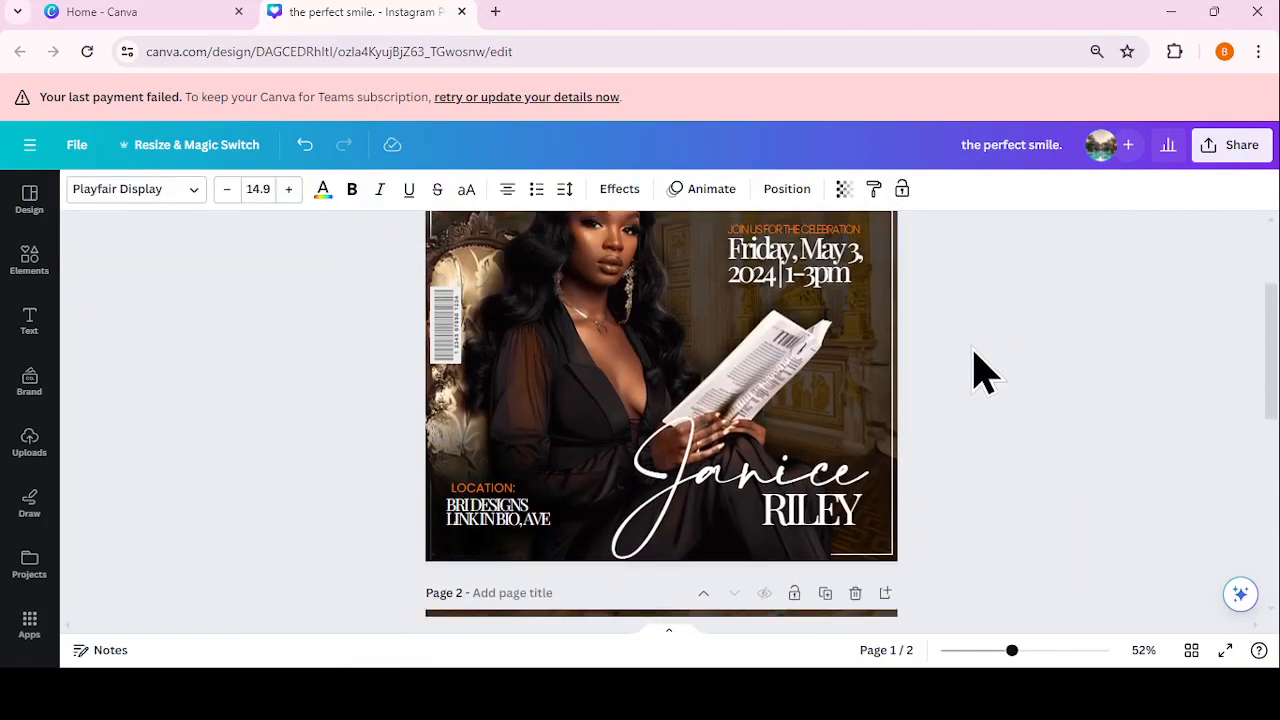
scroll(974, 371, "down", 4)
left_click_drag(1010, 652, 1041, 650)
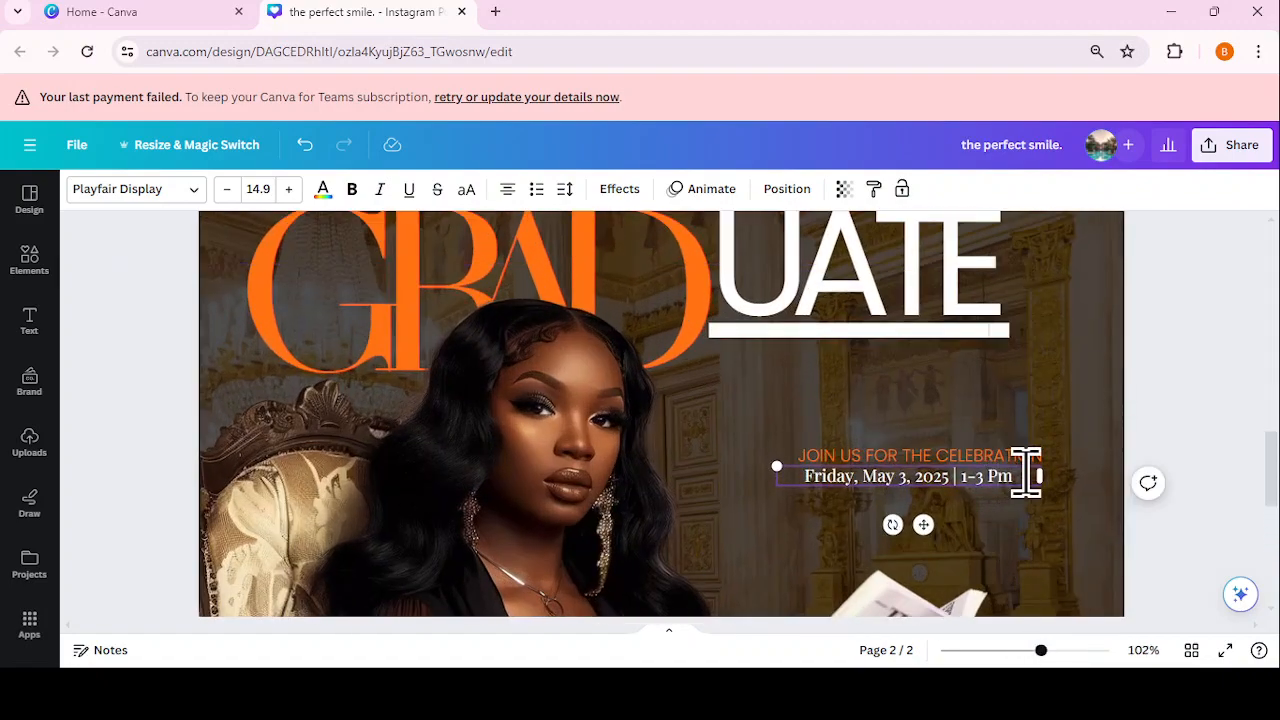
key("BackSpace")
type("p")
left_click(1160, 452)
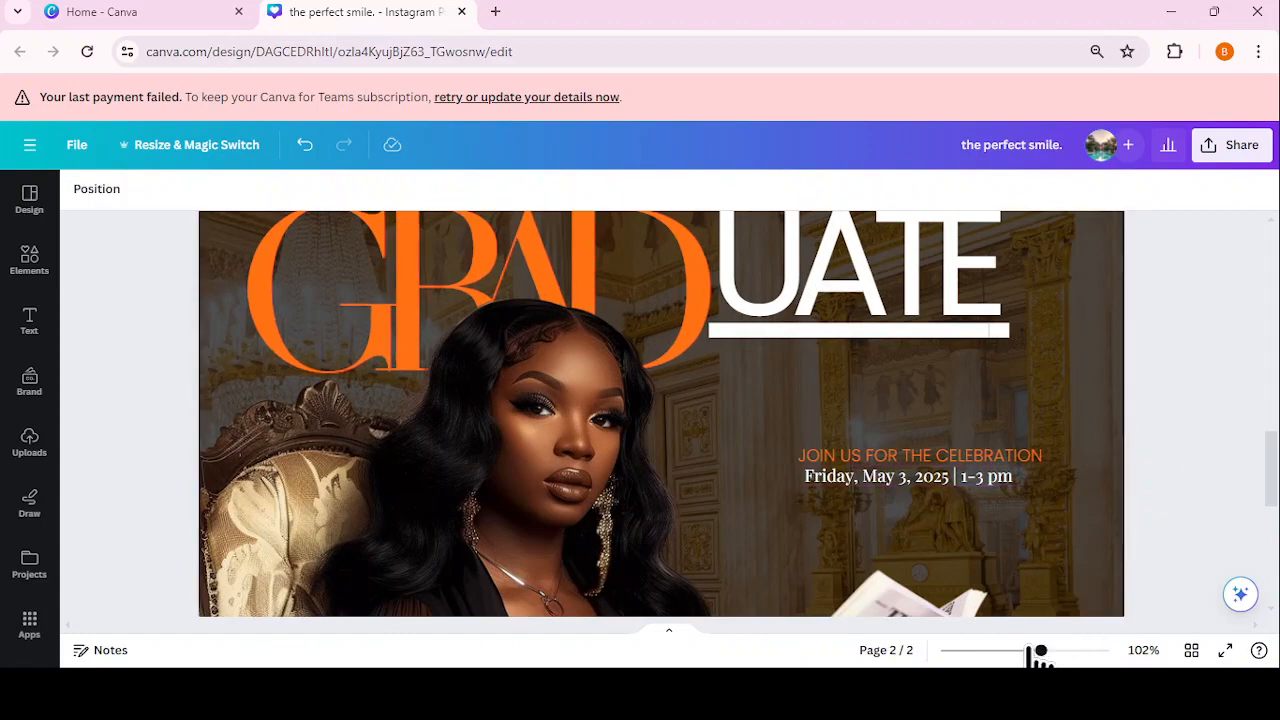
left_click_drag(1040, 651, 1012, 651)
scroll(905, 610, "down", 2)
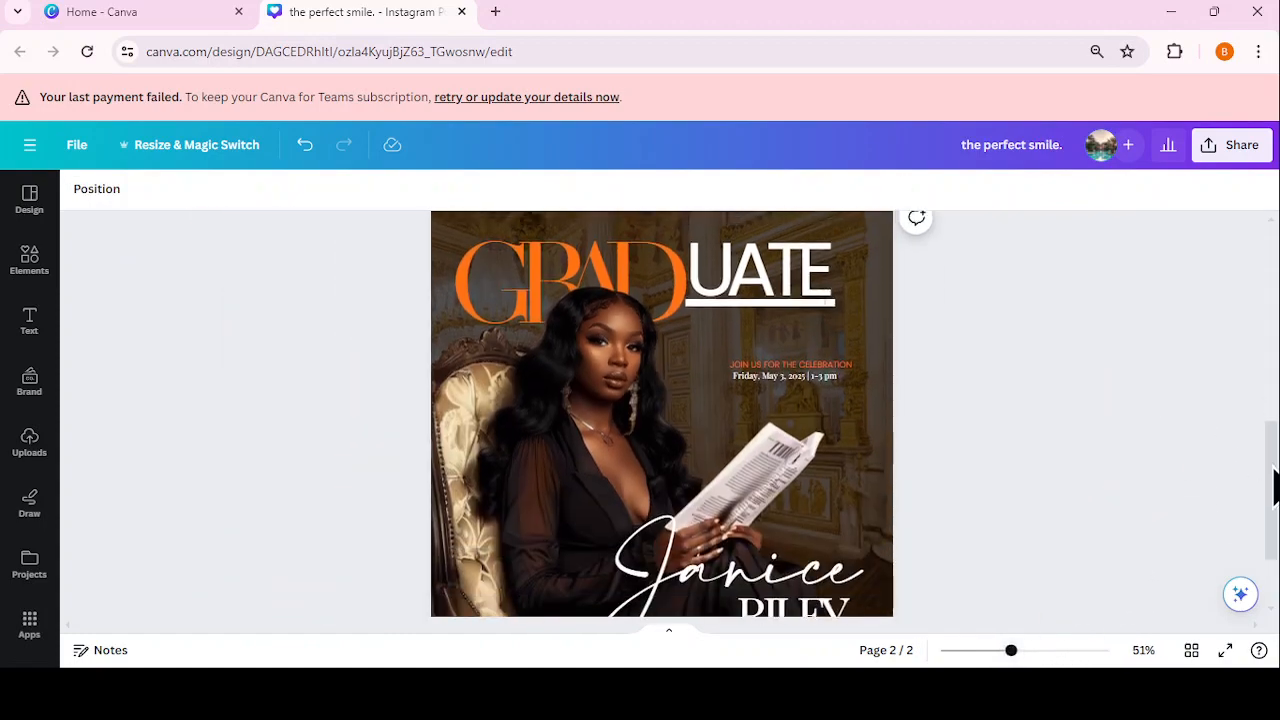
left_click_drag(1012, 651, 1004, 651)
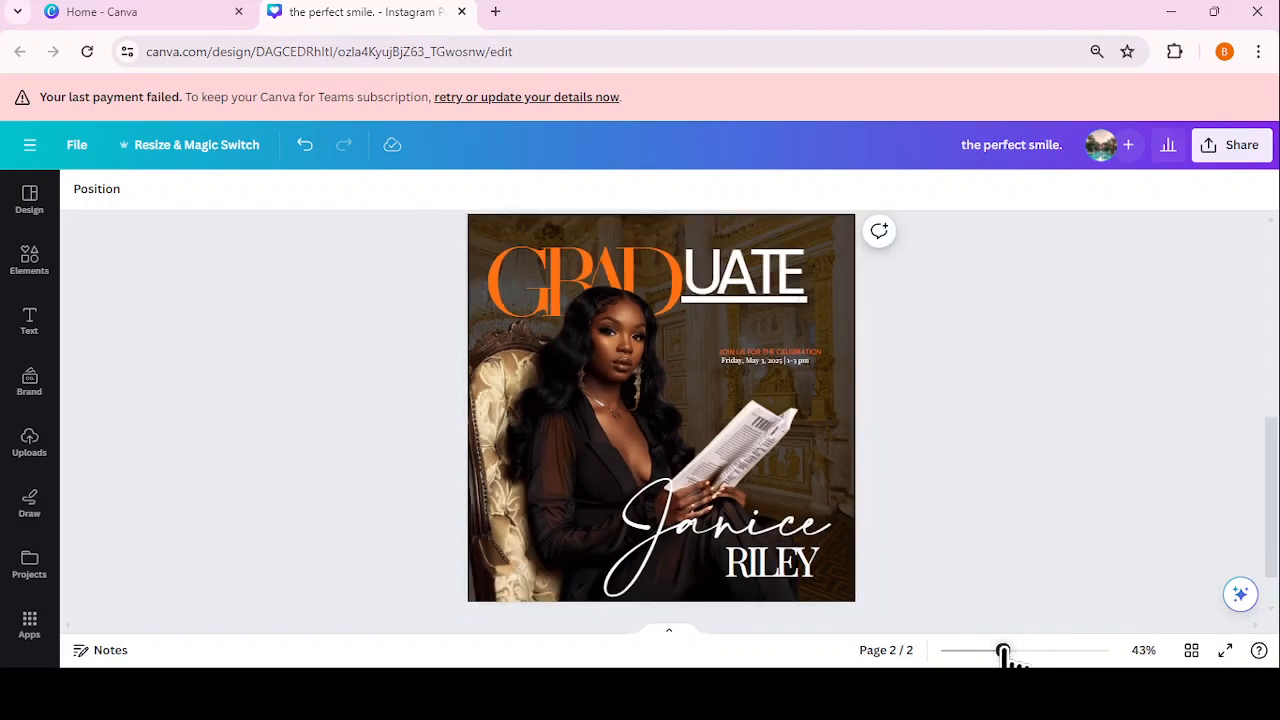
left_click(780, 361)
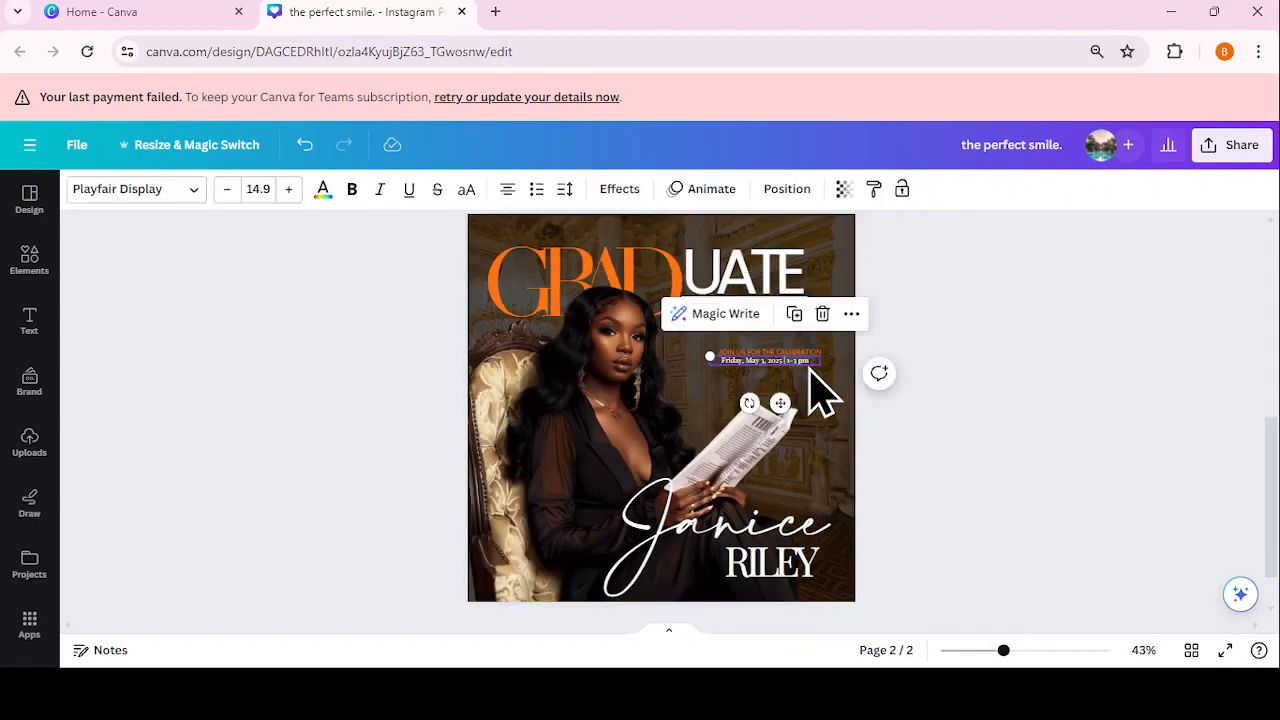
Step: Enlarge the date text and narrow its box so it wraps onto two lines on the right
left_click_drag(709, 355, 460, 338)
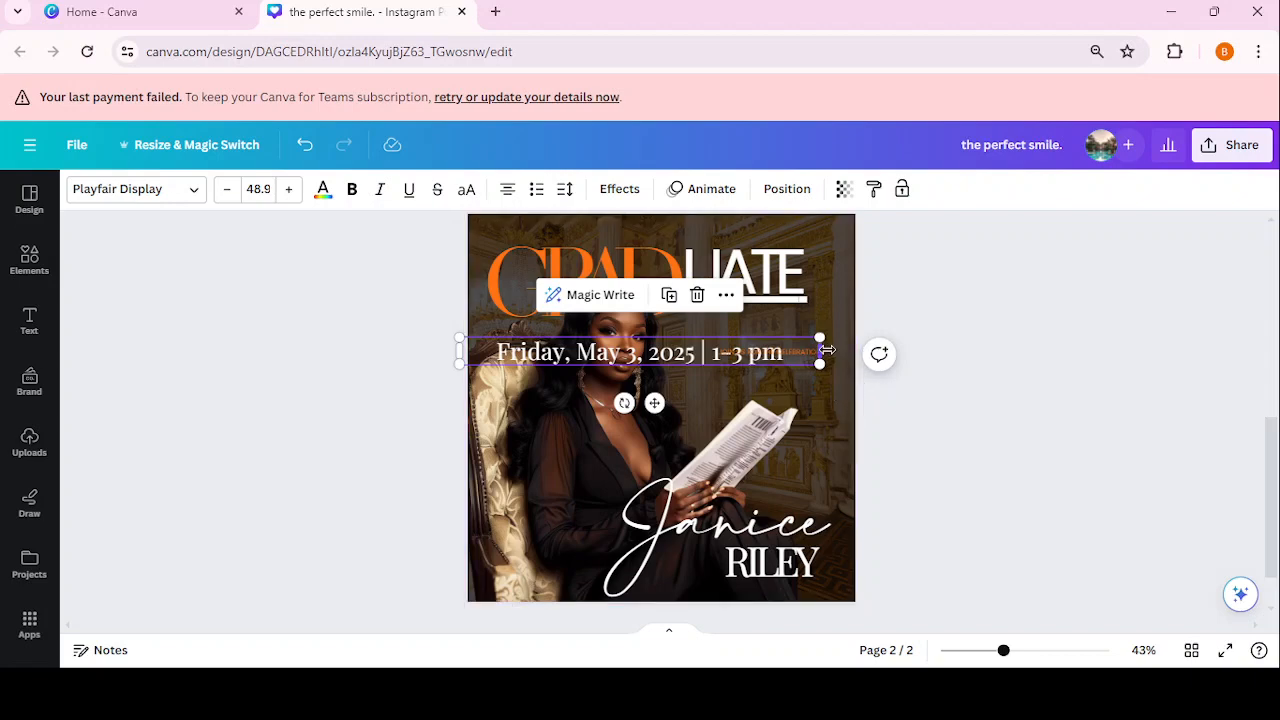
left_click_drag(825, 351, 770, 343)
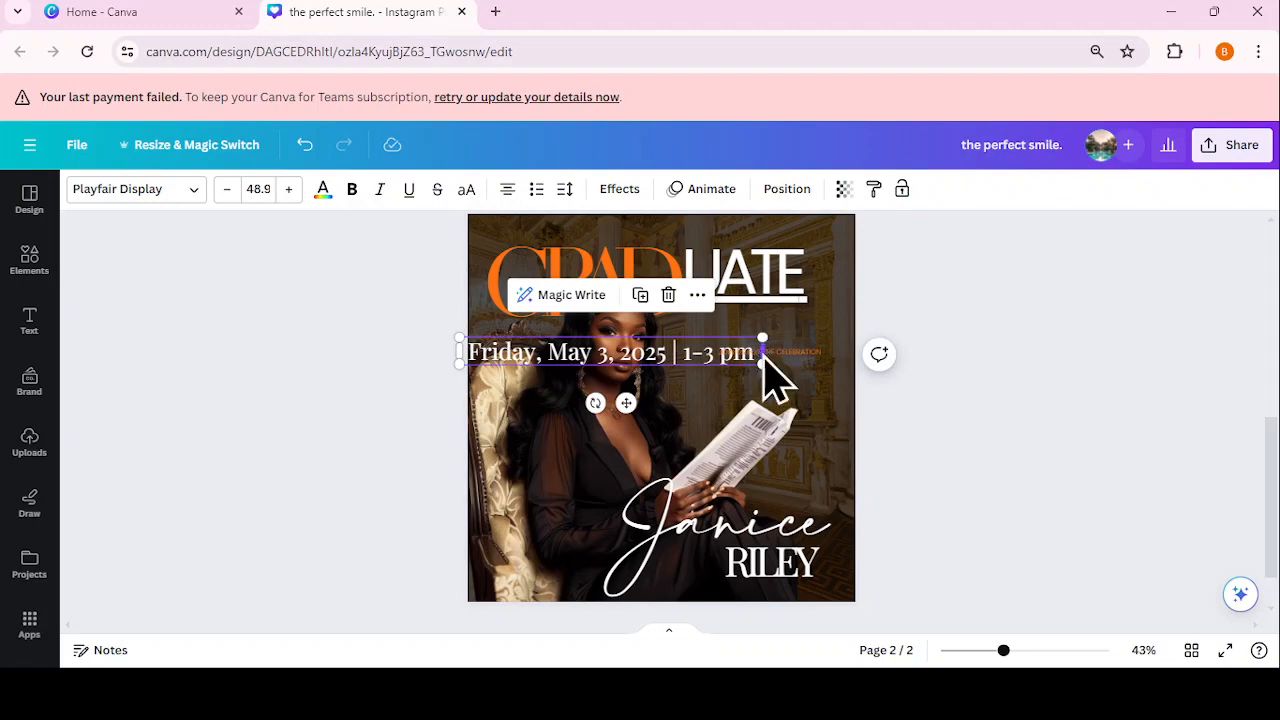
left_click_drag(764, 355, 617, 355)
left_click_drag(557, 400, 766, 386)
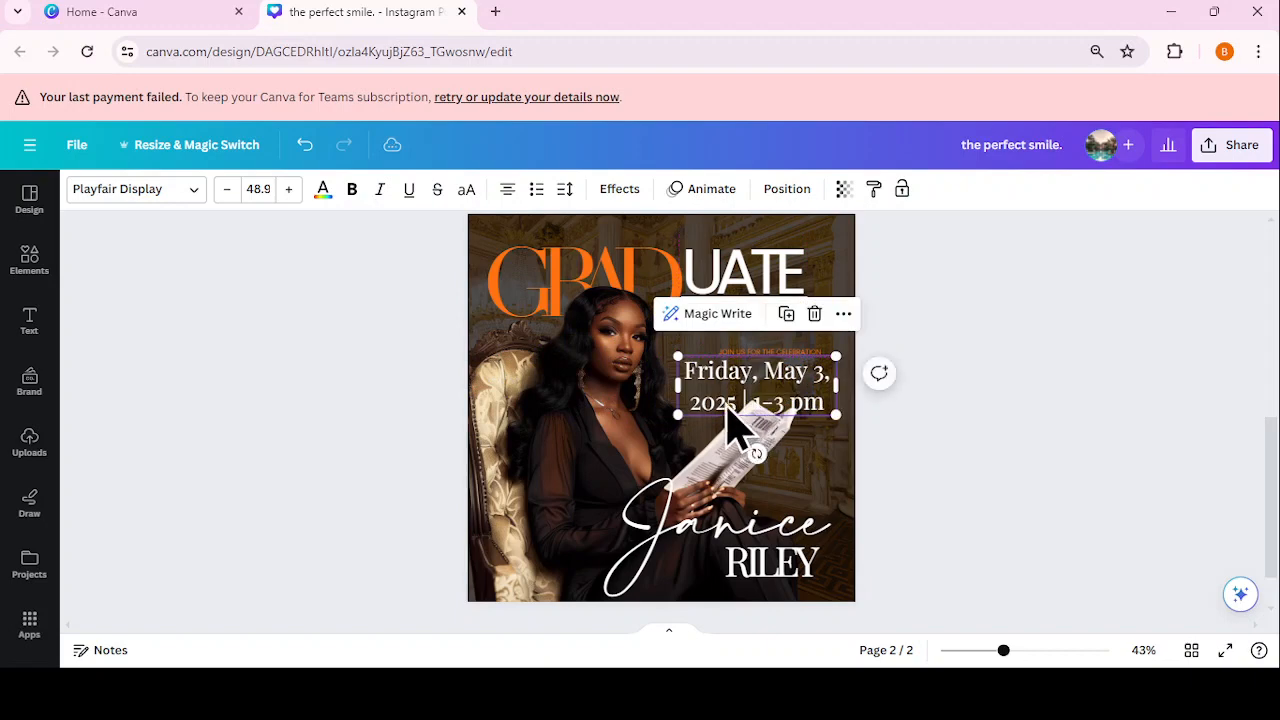
Step: Tighten the date's line and letter spacing and left-align it
left_click(736, 404)
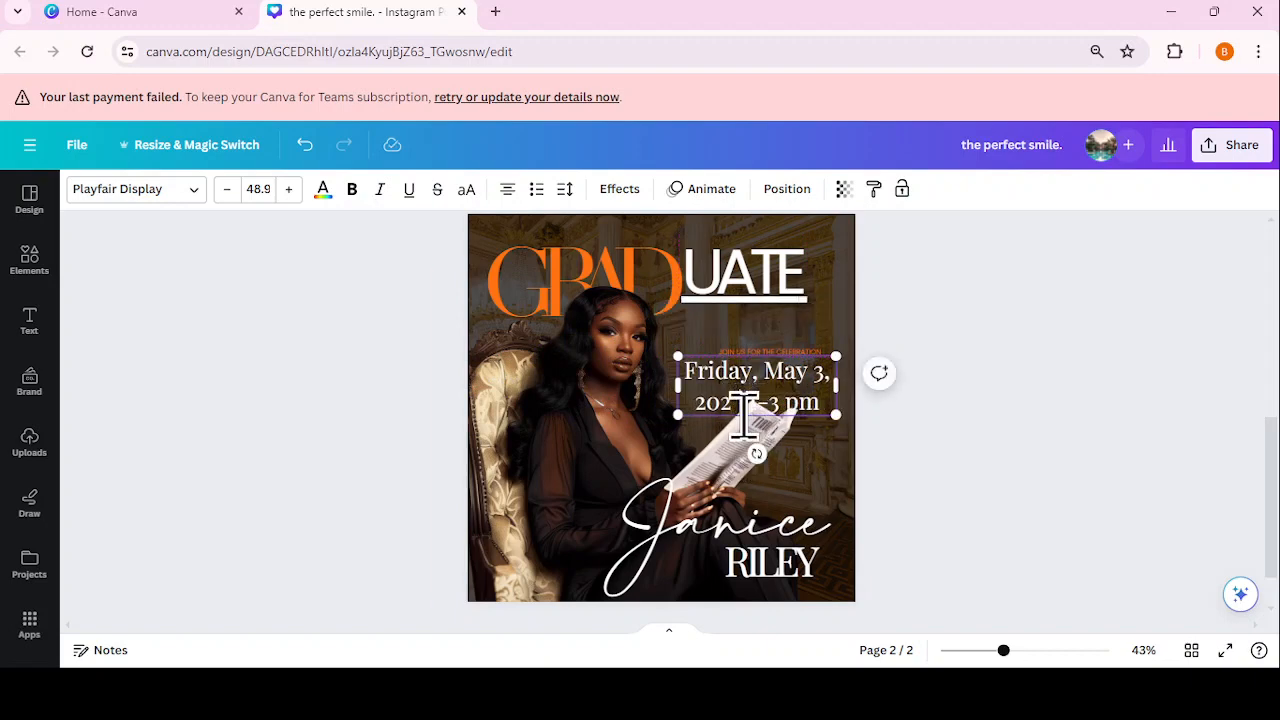
left_click(565, 190)
left_click_drag(651, 302, 598, 303)
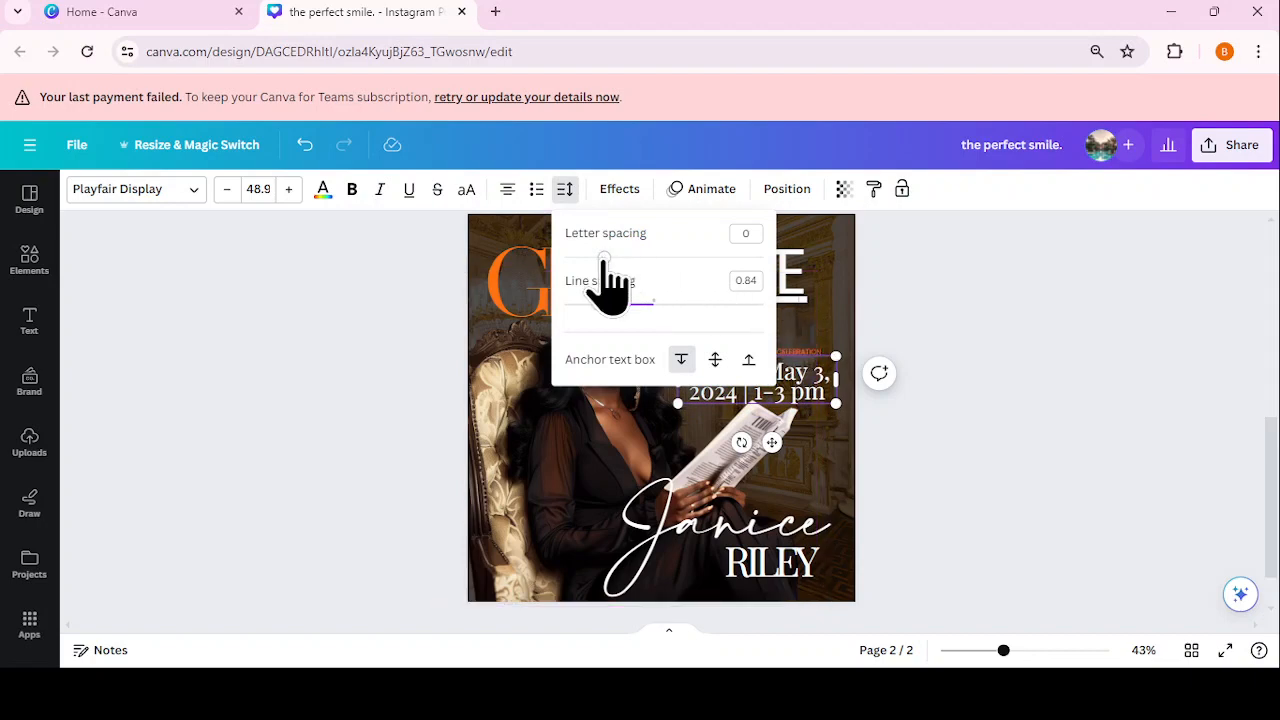
left_click_drag(604, 258, 594, 258)
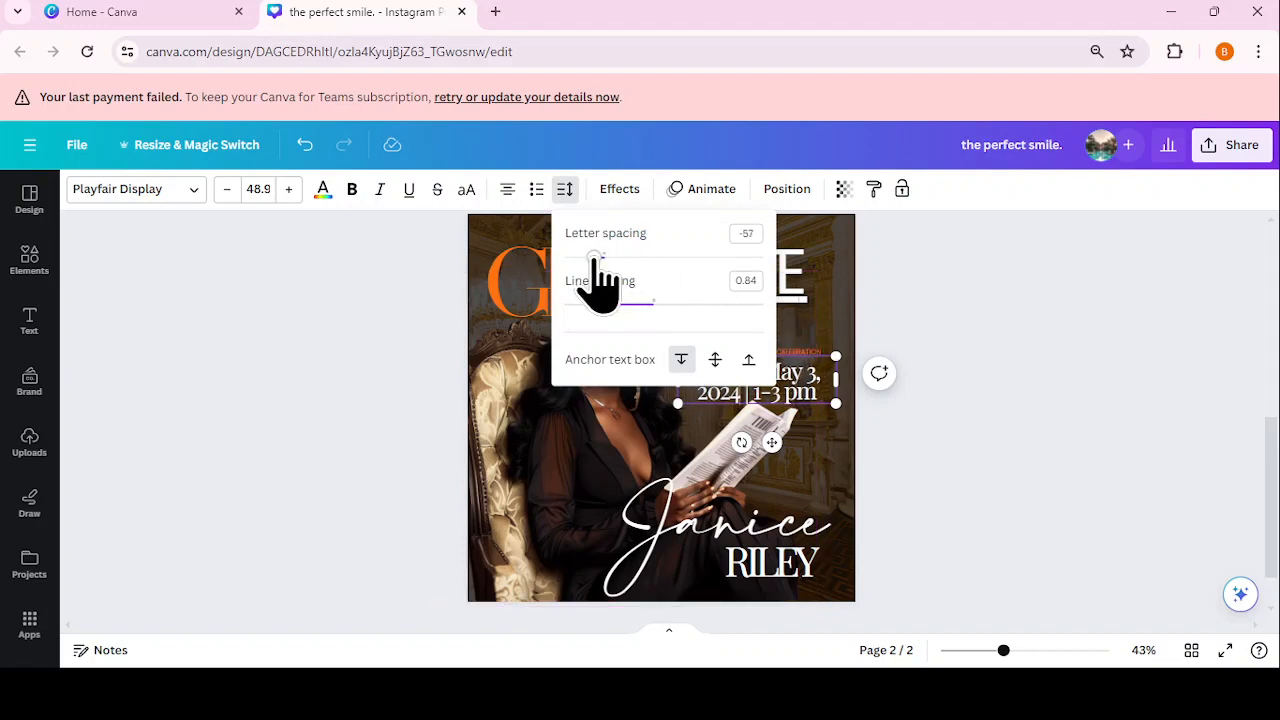
left_click(900, 342)
left_click(903, 343)
left_click(770, 385)
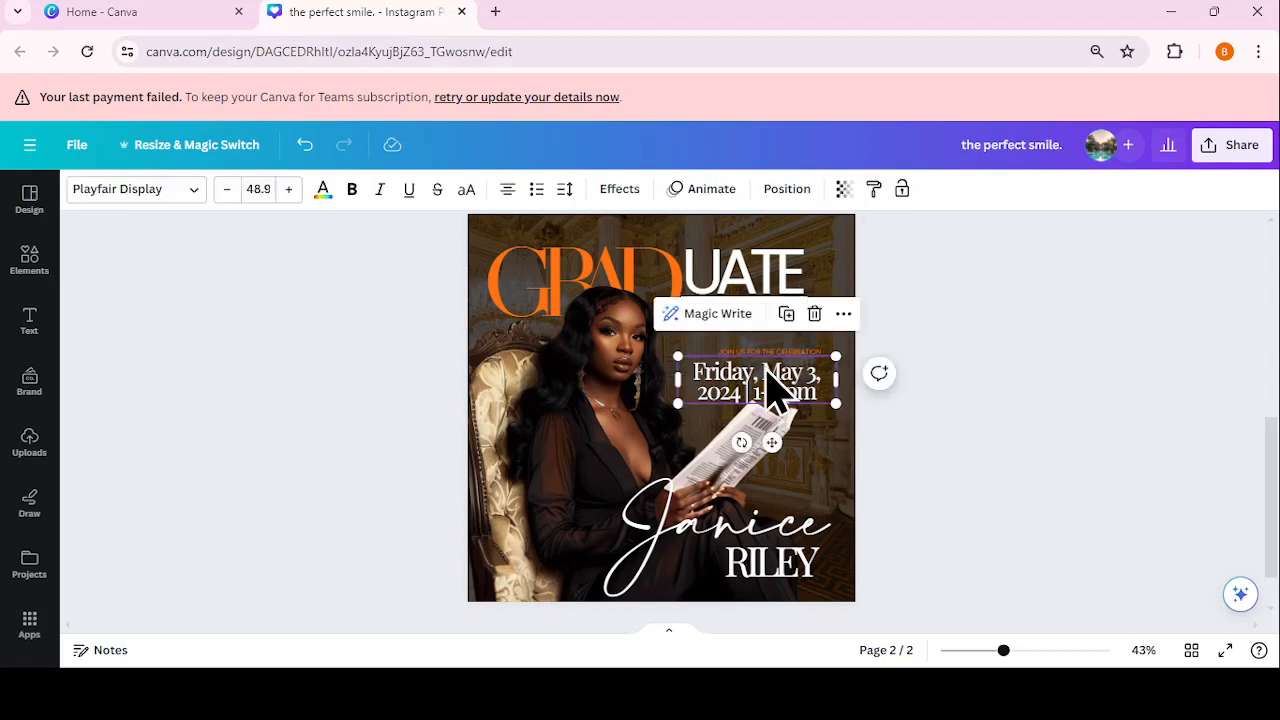
left_click(508, 194)
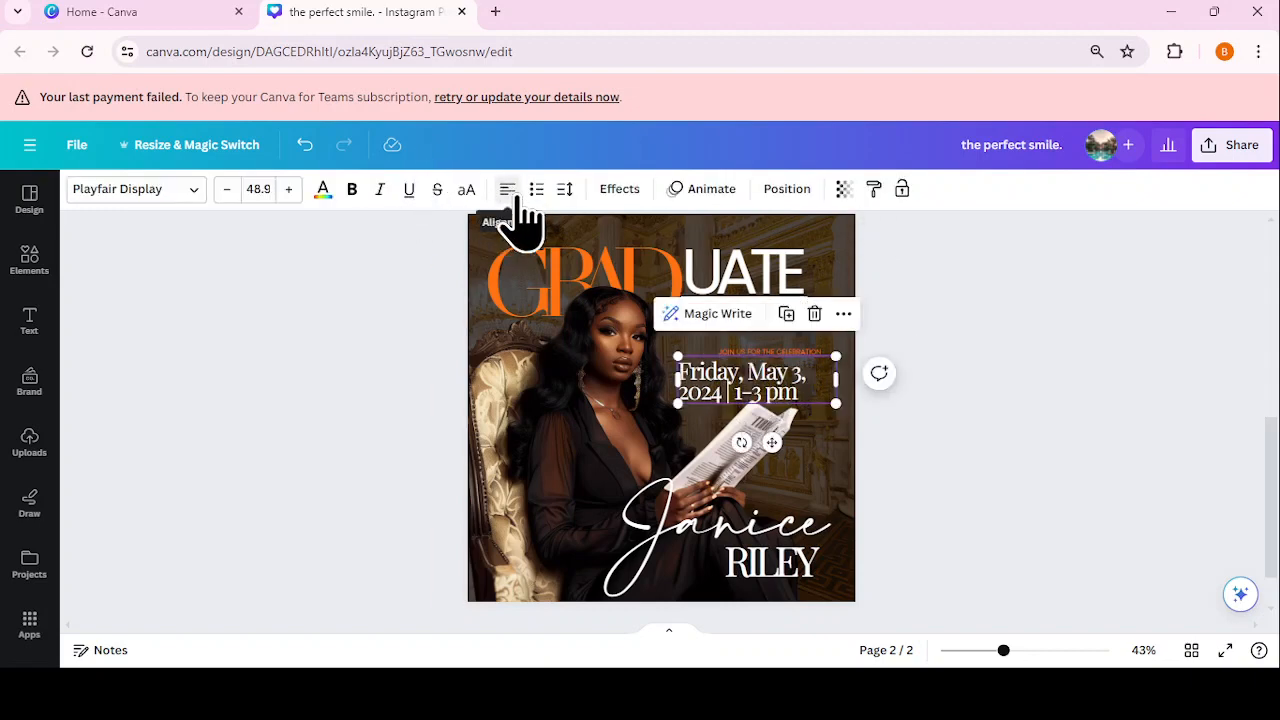
left_click_drag(848, 388, 780, 337)
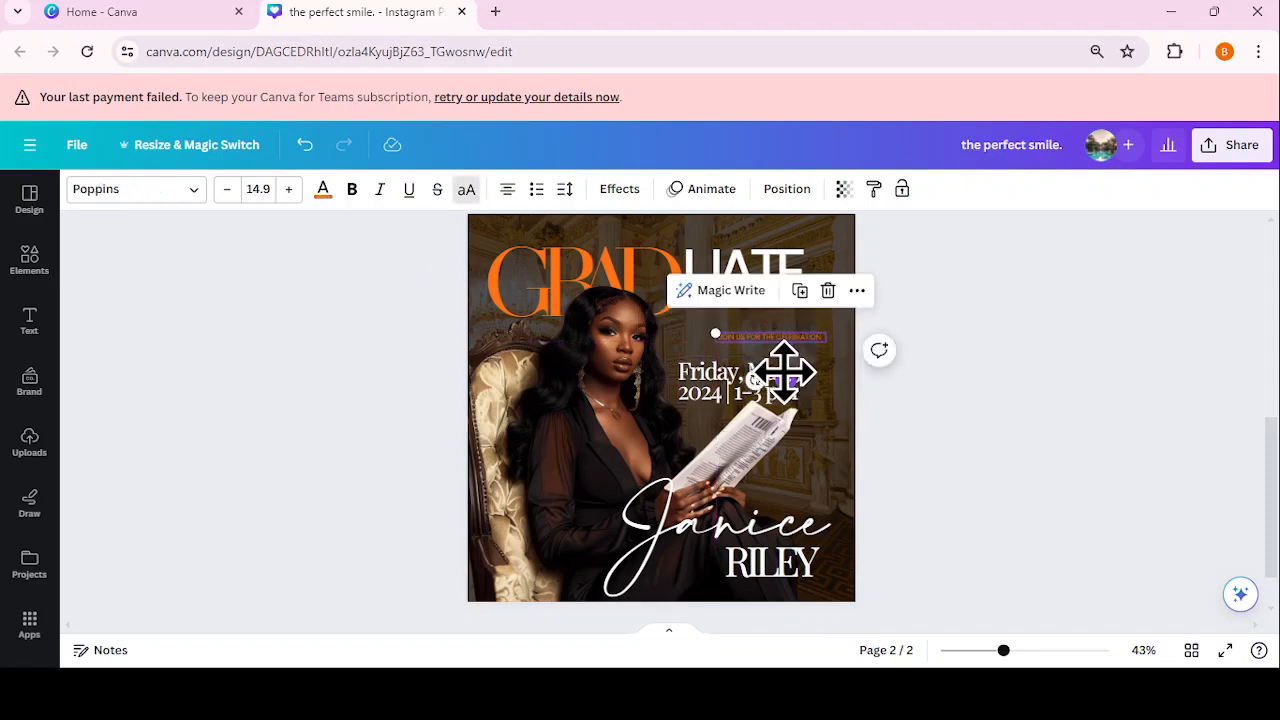
Step: Enlarge JOIN US FOR THE CELEBRATION and position it just above the date
left_click_drag(713, 376, 743, 360)
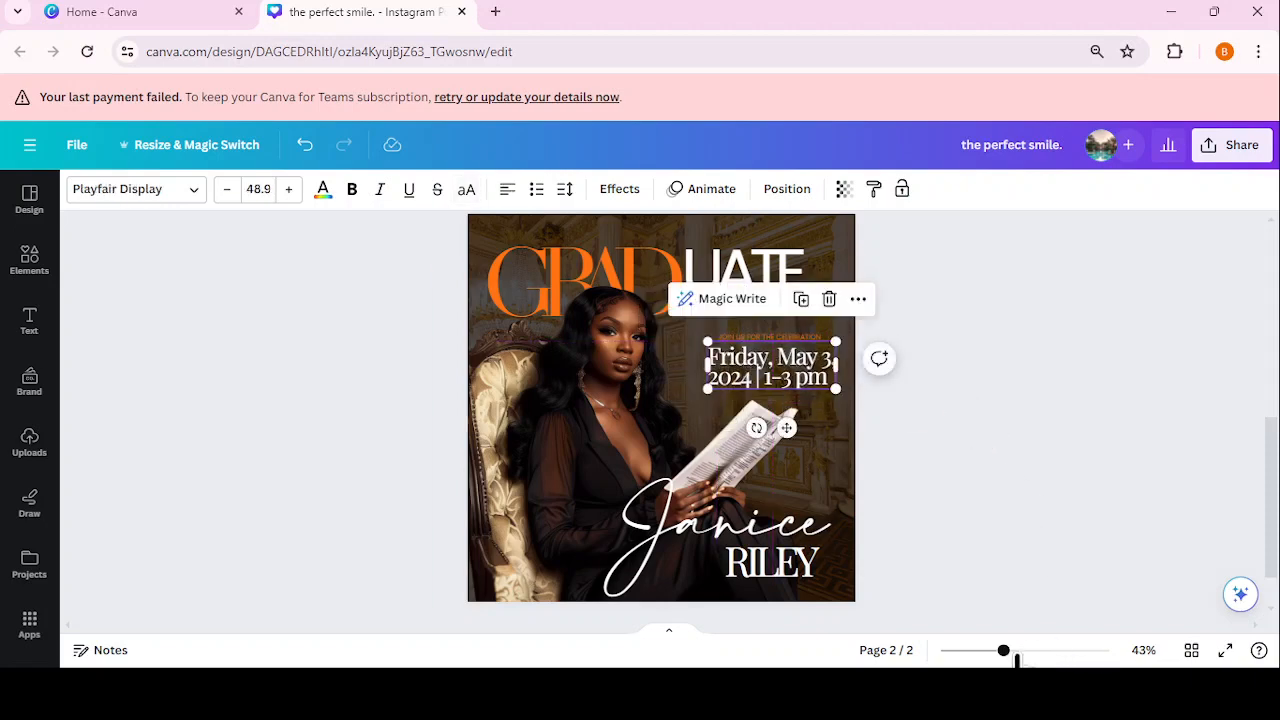
left_click_drag(1008, 651, 1031, 651)
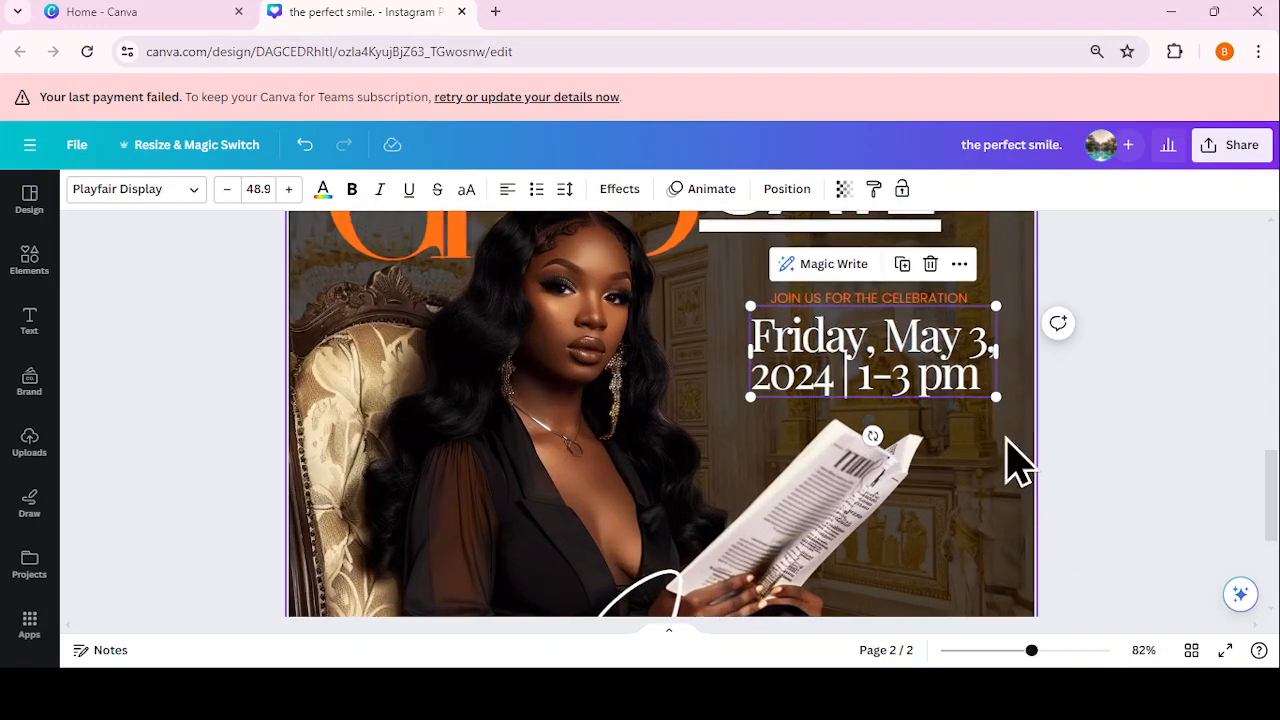
left_click(925, 298)
left_click_drag(765, 290, 720, 288)
left_click_drag(858, 340, 886, 348)
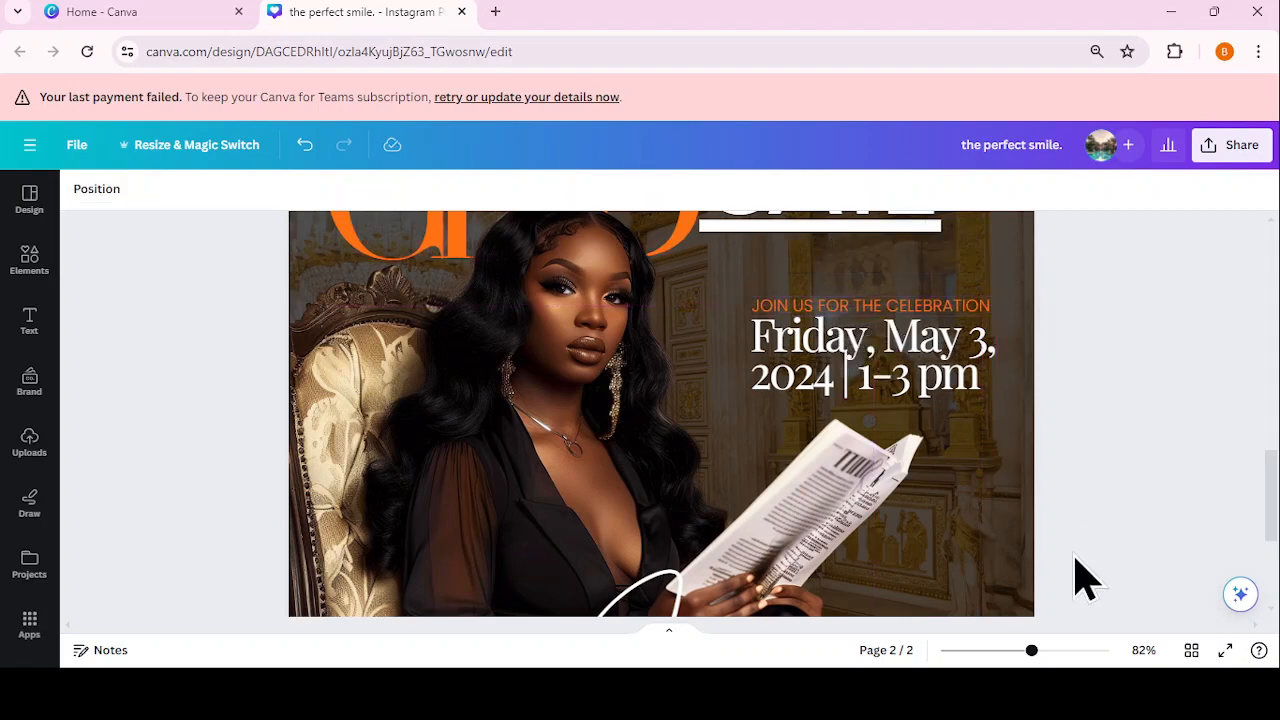
Step: Fade the date text to transparency 78
left_click(951, 388)
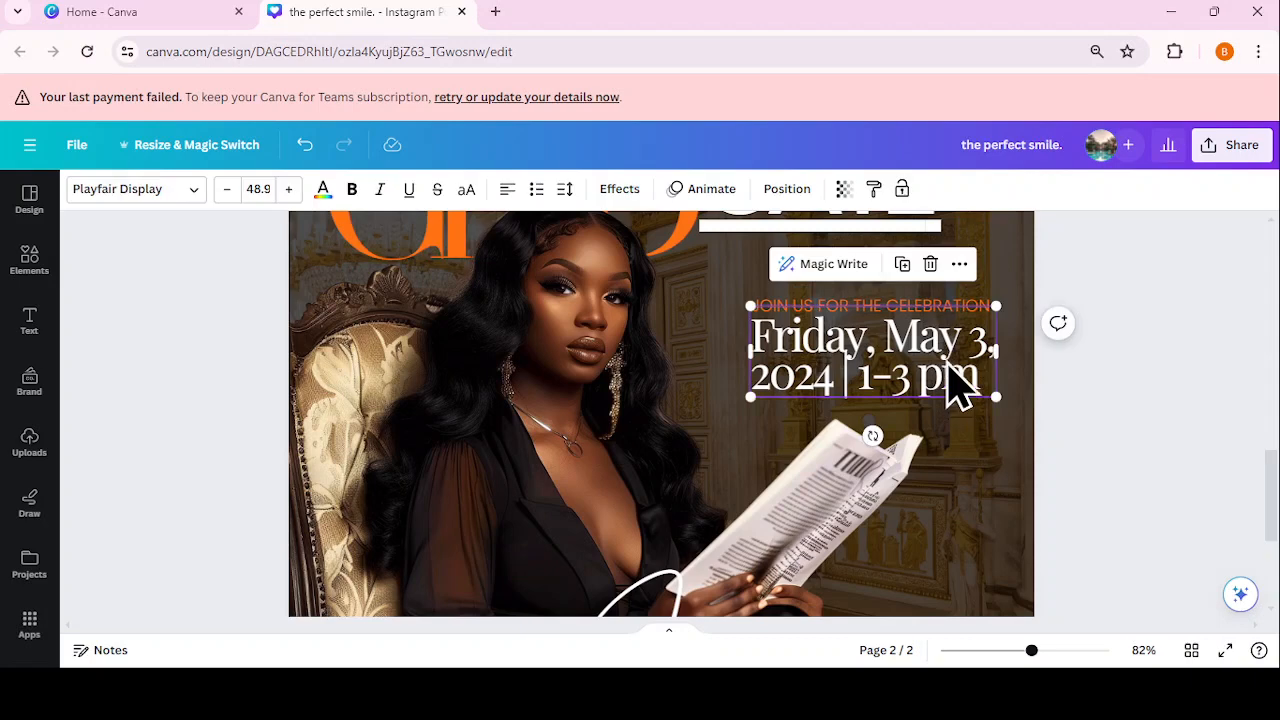
left_click(843, 190)
mouse_move(833, 262)
left_mouse_down()
mouse_move(803, 266)
mouse_move(814, 274)
mouse_move(828, 259)
left_mouse_up()
left_click(1063, 485)
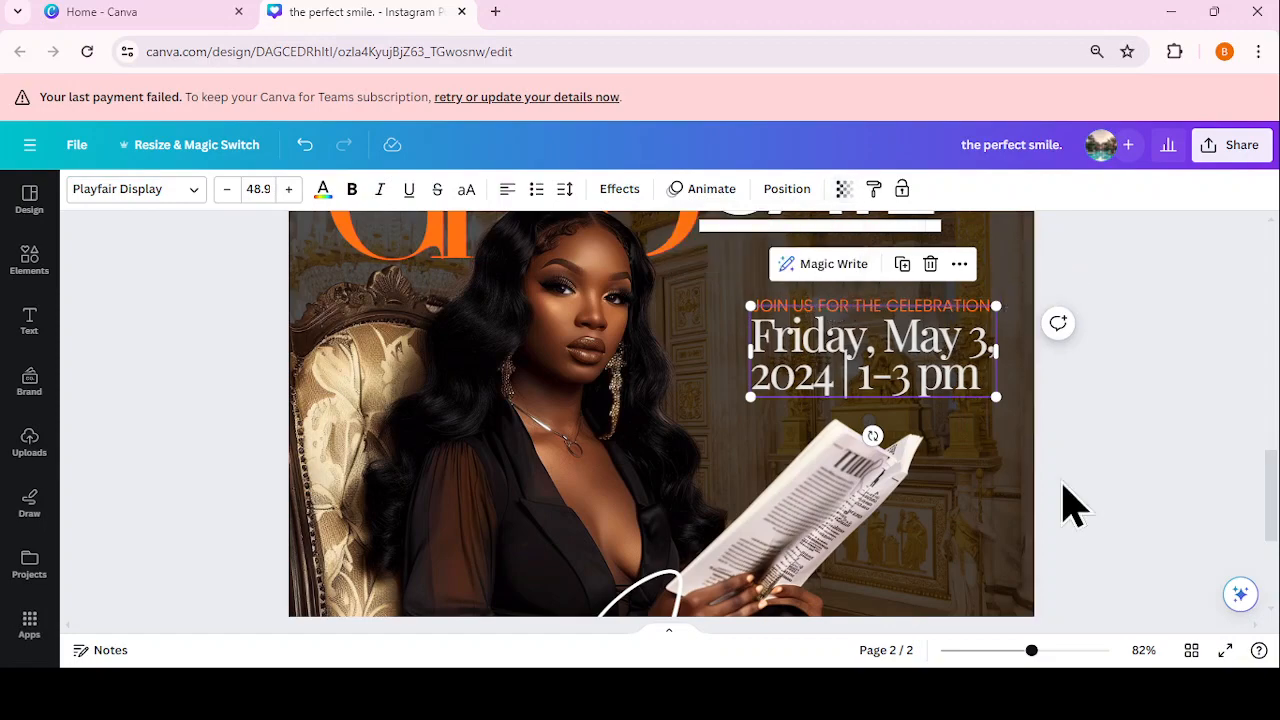
left_click_drag(1030, 655, 1003, 654)
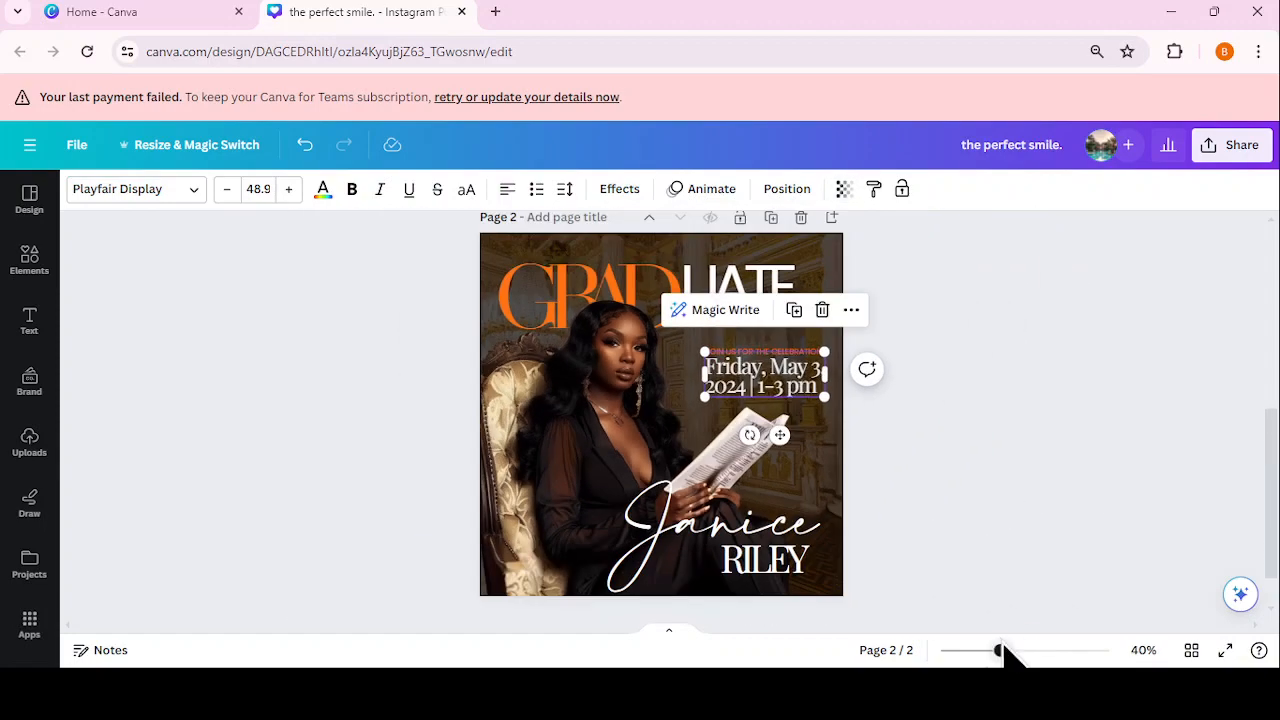
Step: Duplicate the date text to the left and replace its words with the university name
left_click(794, 310)
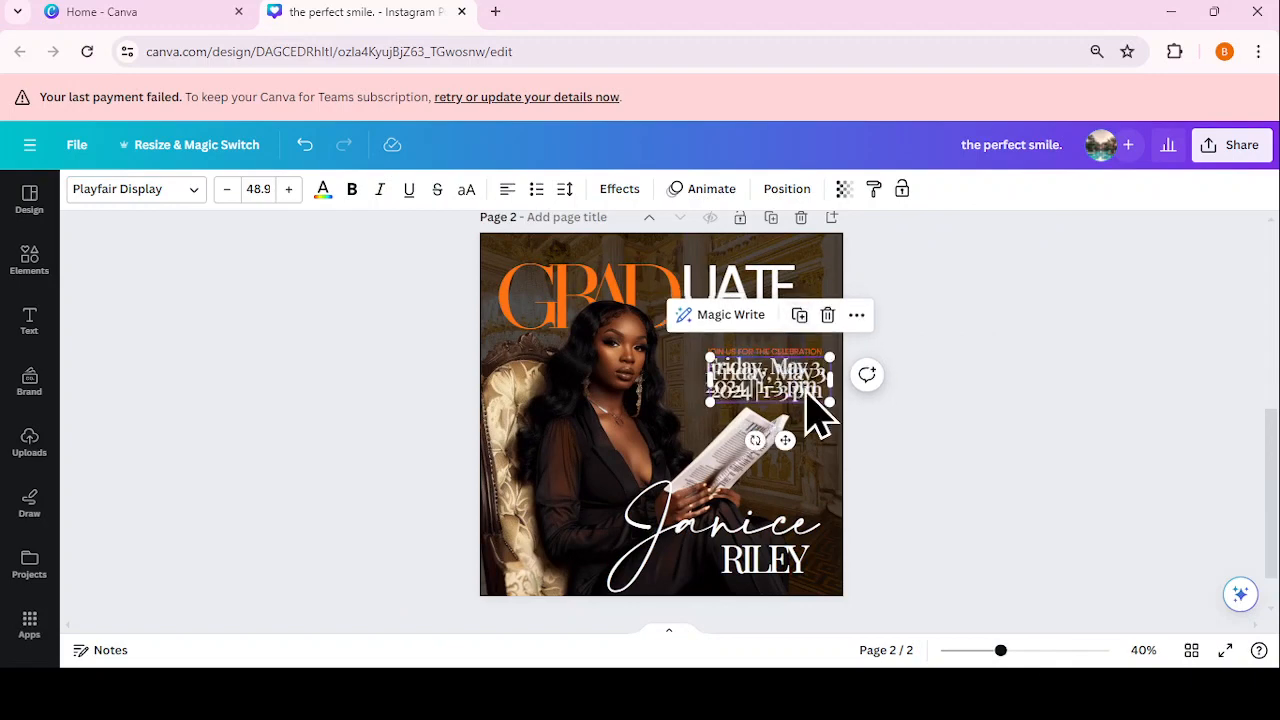
left_click_drag(771, 409, 645, 410)
double_click(637, 386)
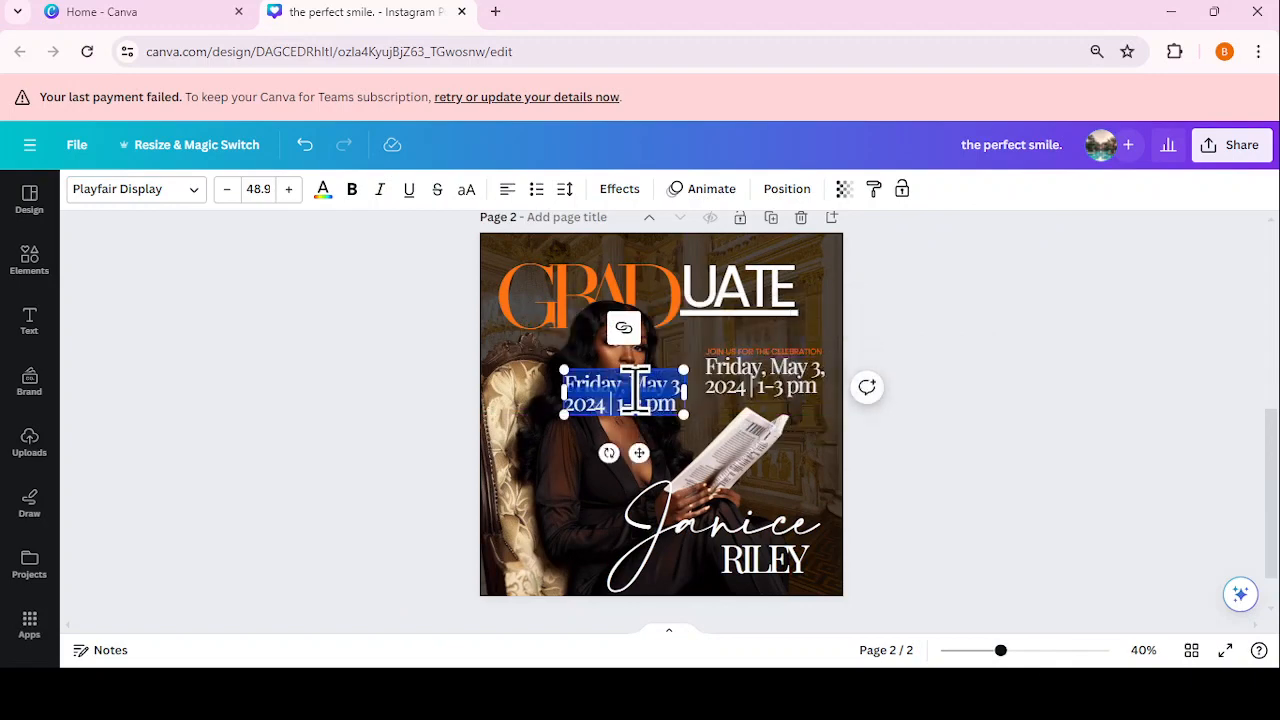
type("carter")
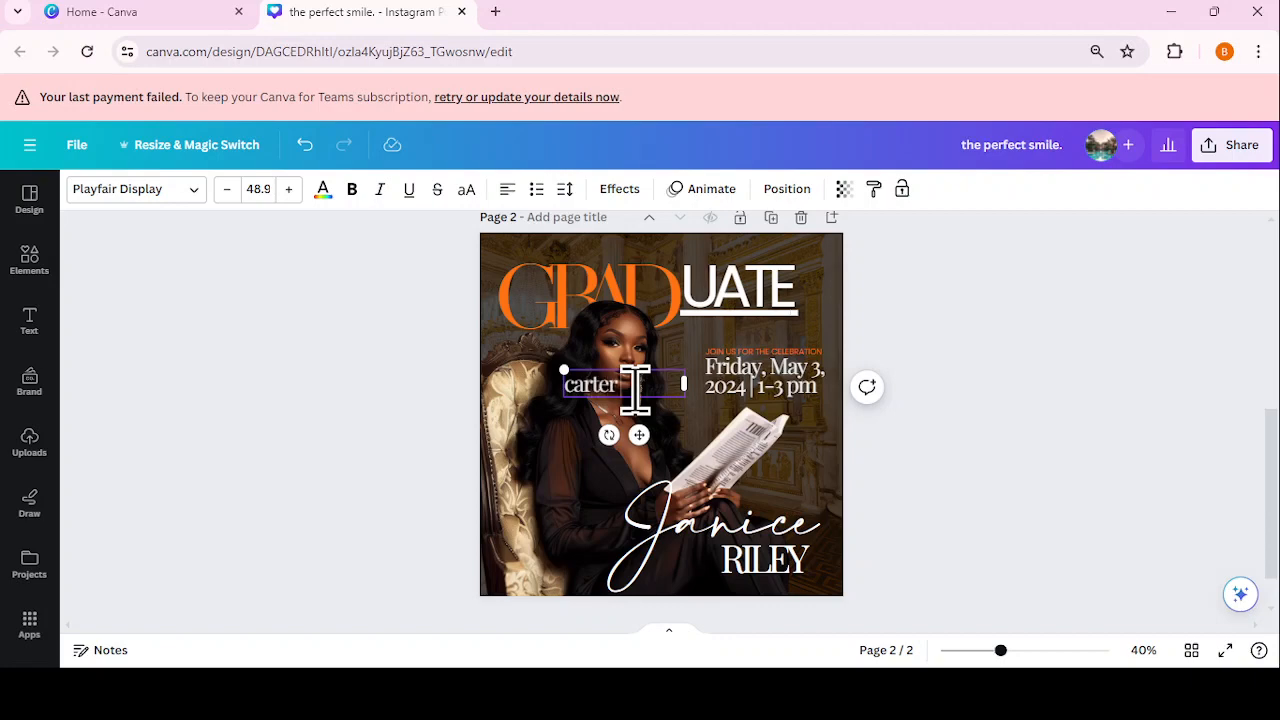
type(" smith university")
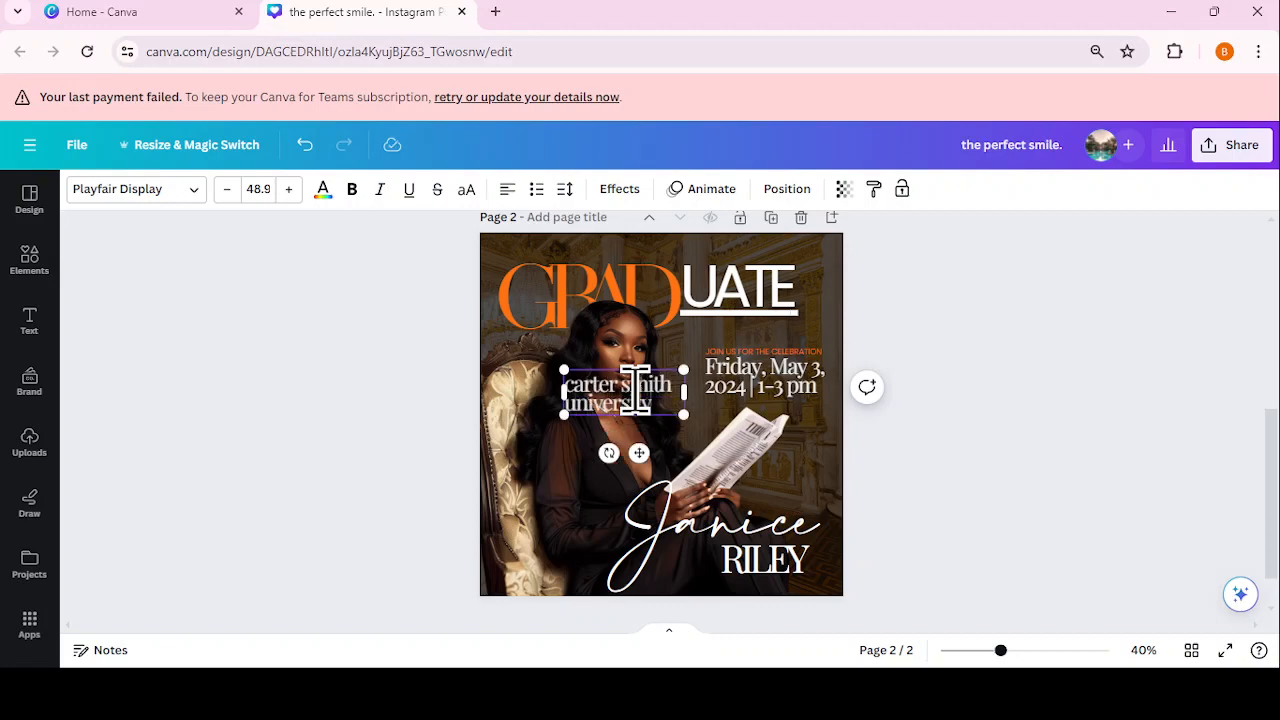
scroll(917, 420, "up", 2)
left_click(1080, 460)
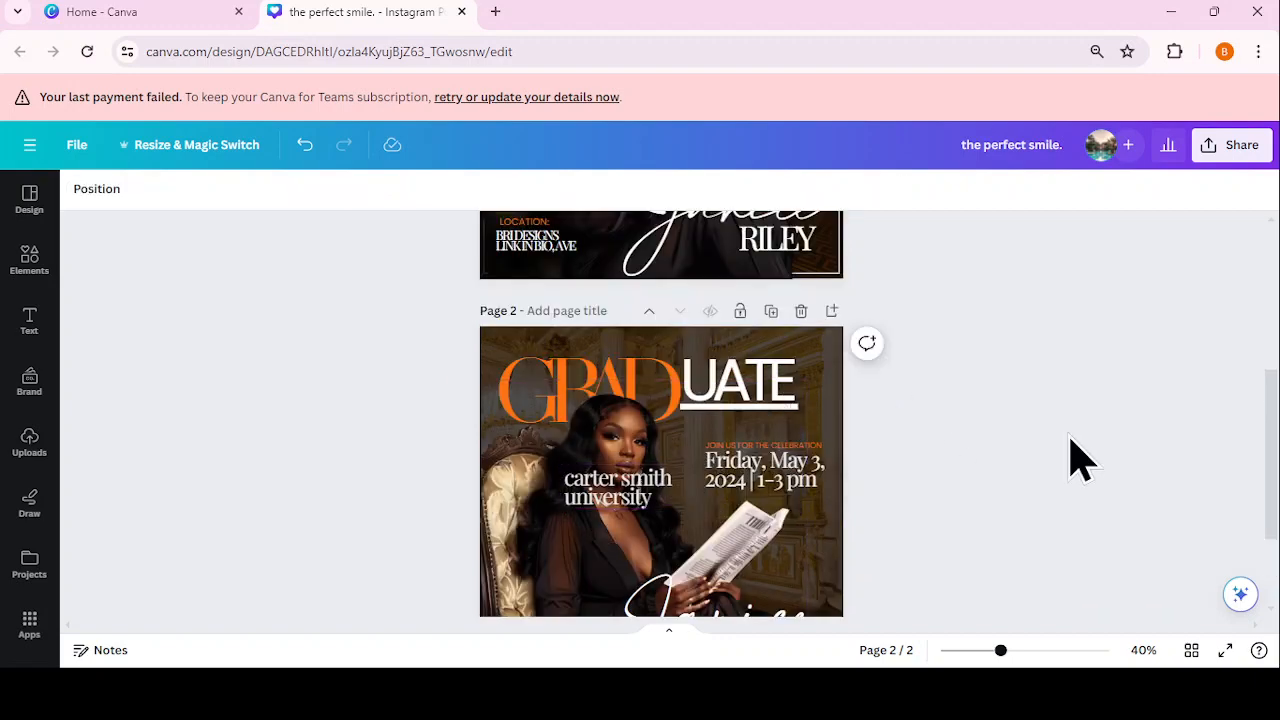
scroll(1075, 450, "down", 2)
Step: Make CARTER SMITH UNIVERSITY uppercase on one line at size 24.3, placed above UATE
left_click(618, 392)
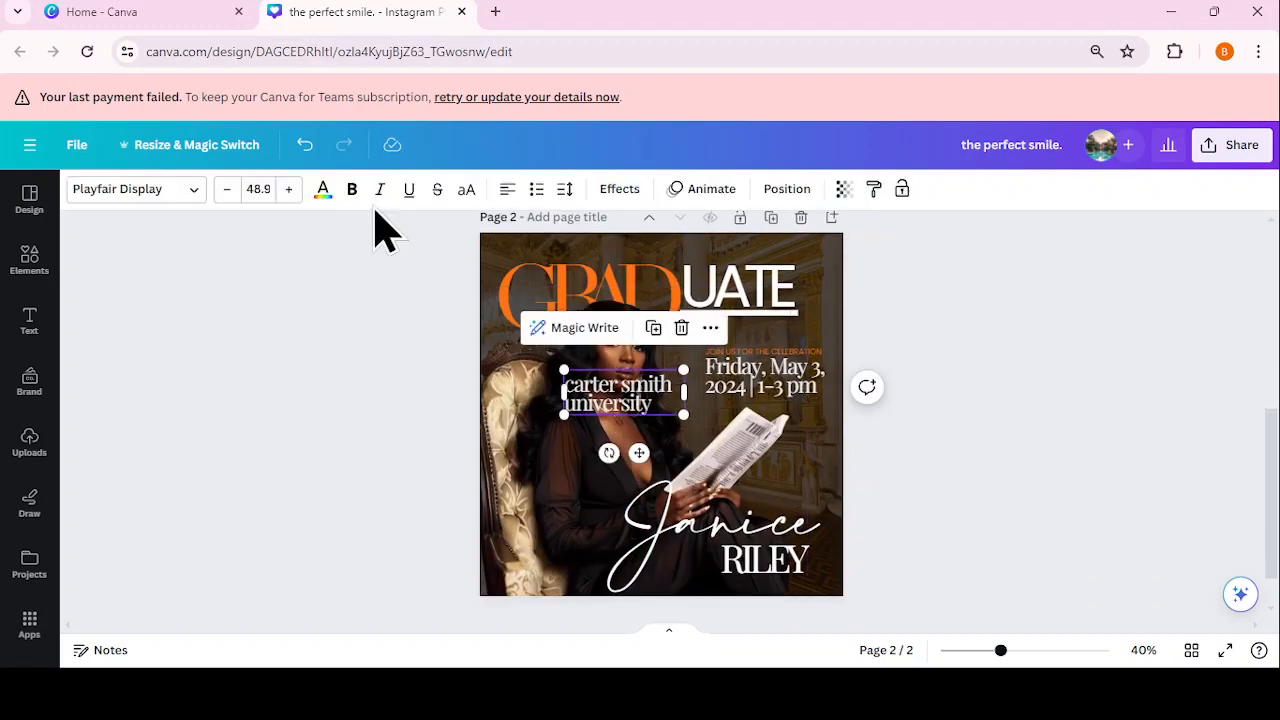
left_click(466, 190)
left_click_drag(695, 402, 845, 437)
left_click_drag(562, 368, 747, 294)
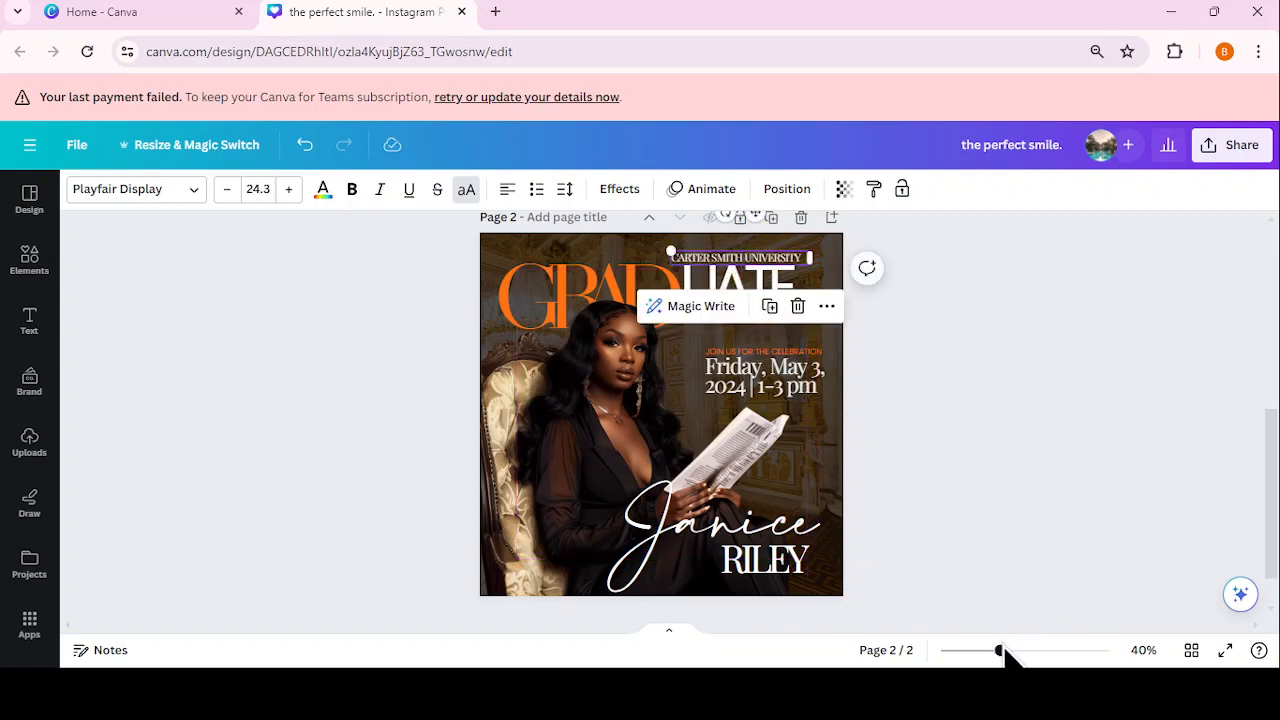
left_click_drag(1015, 651, 1033, 651)
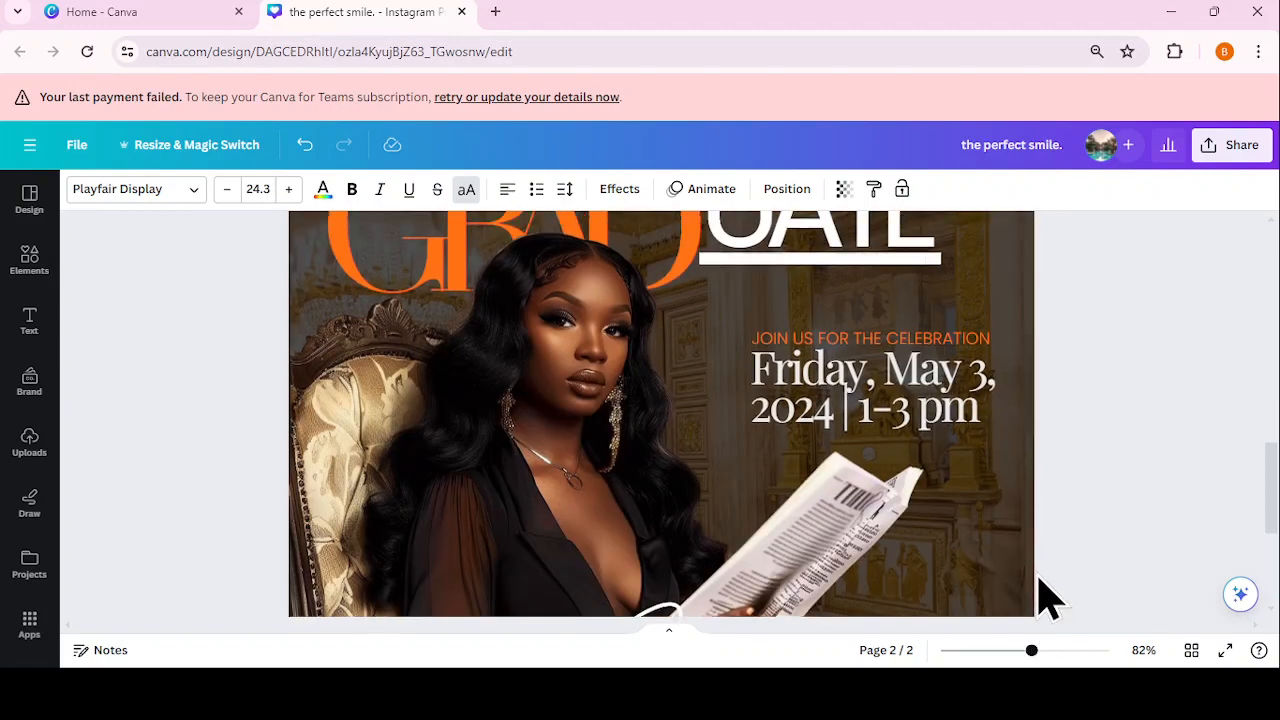
Step: Lower the top edge of the image behind GRAD and enlarge UATE slightly
scroll(1037, 594, "up", 3)
left_click(950, 540)
left_click(923, 457)
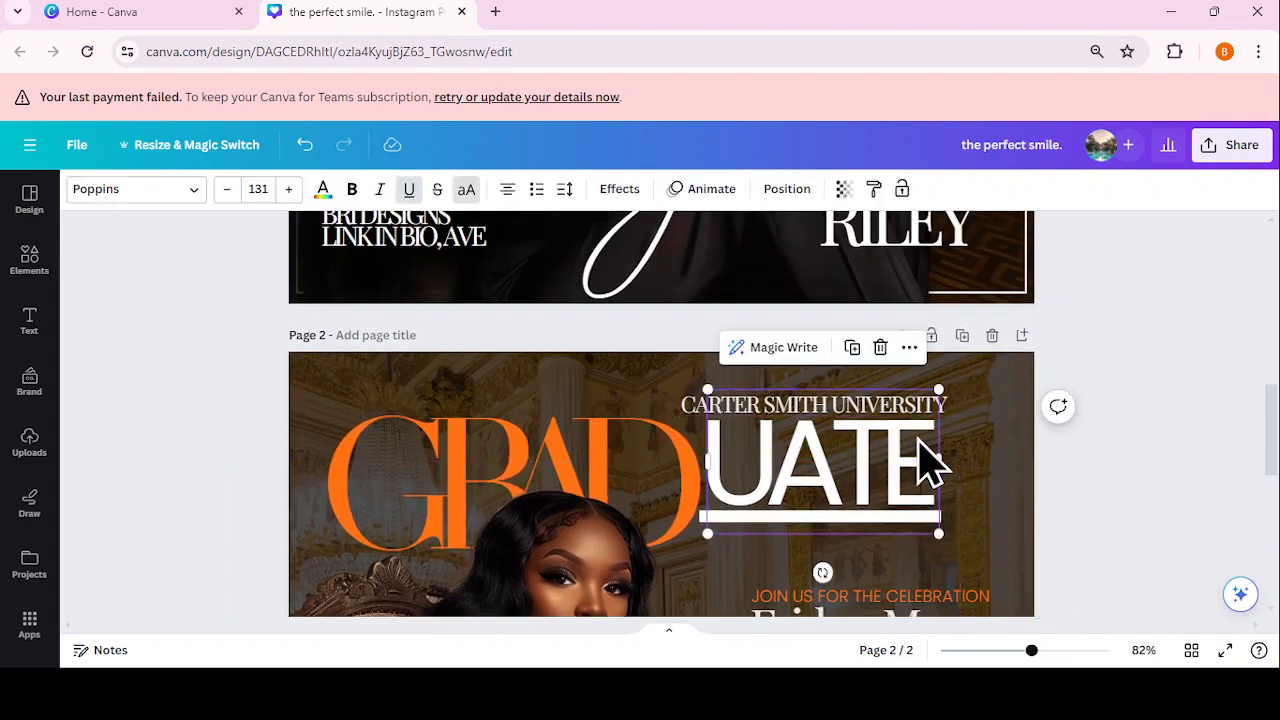
left_click(657, 512)
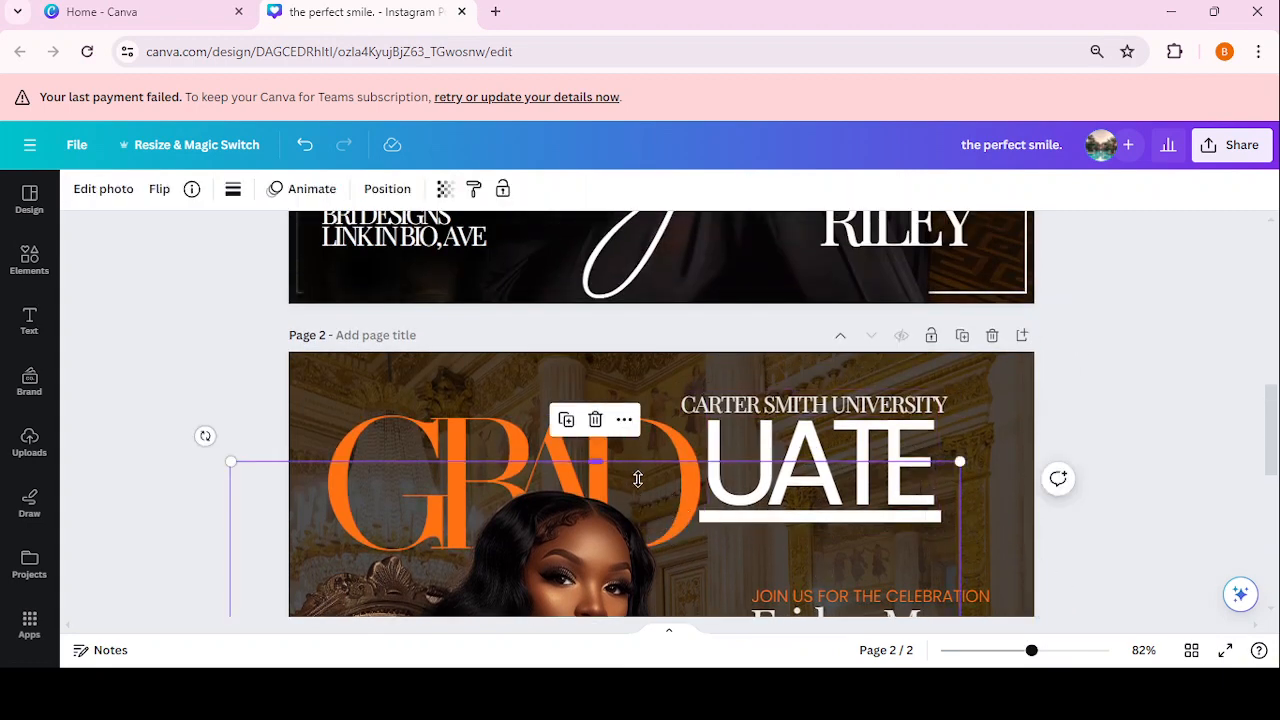
left_click_drag(638, 479, 623, 486)
left_click(929, 491)
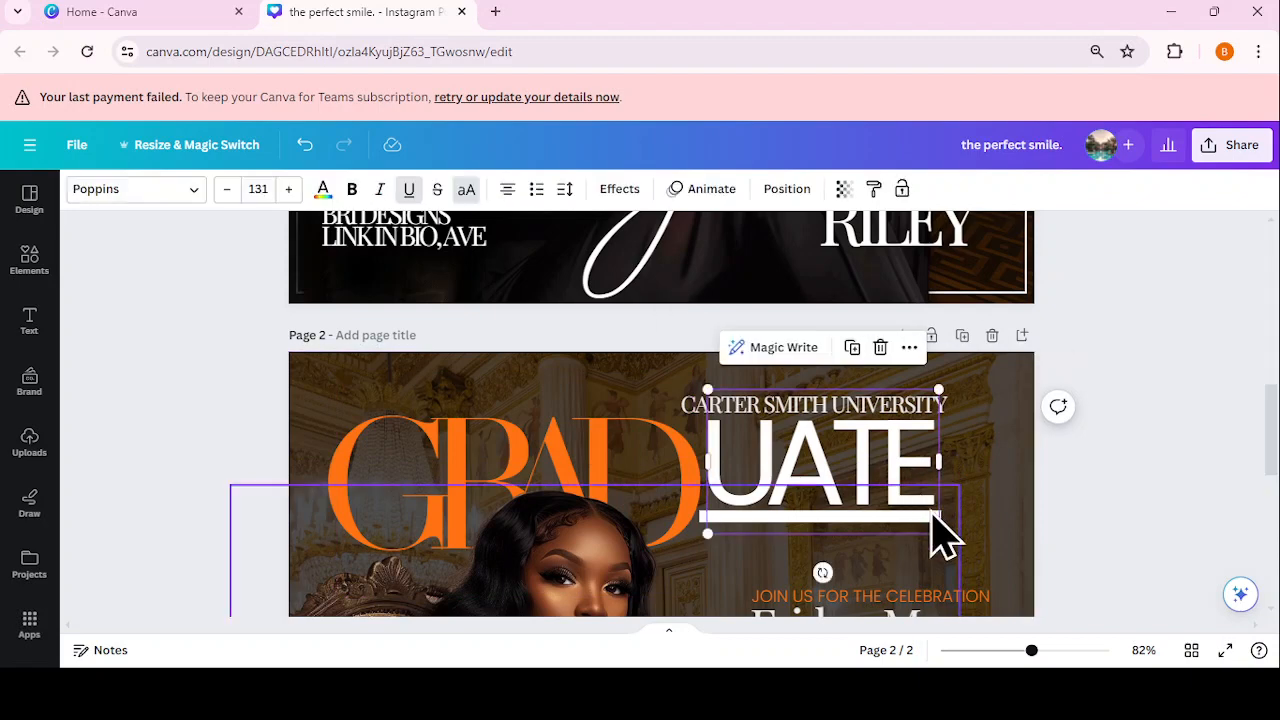
left_click_drag(942, 536, 955, 543)
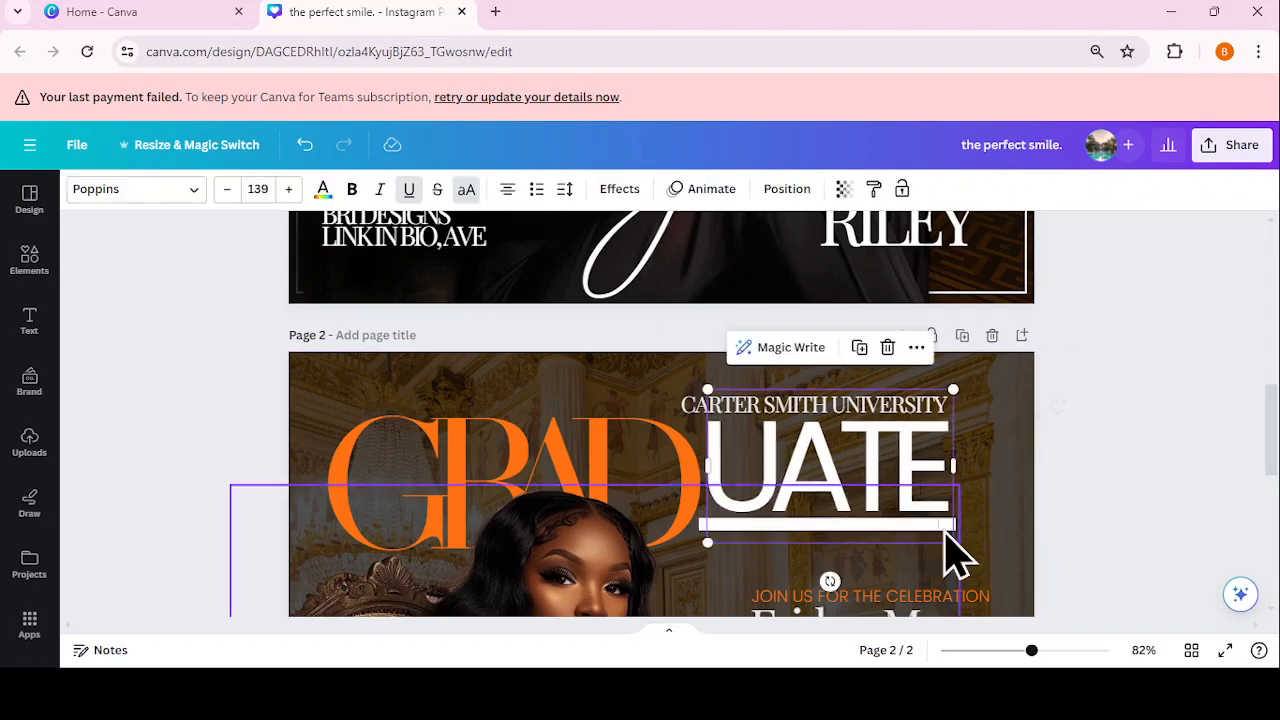
left_click(935, 470)
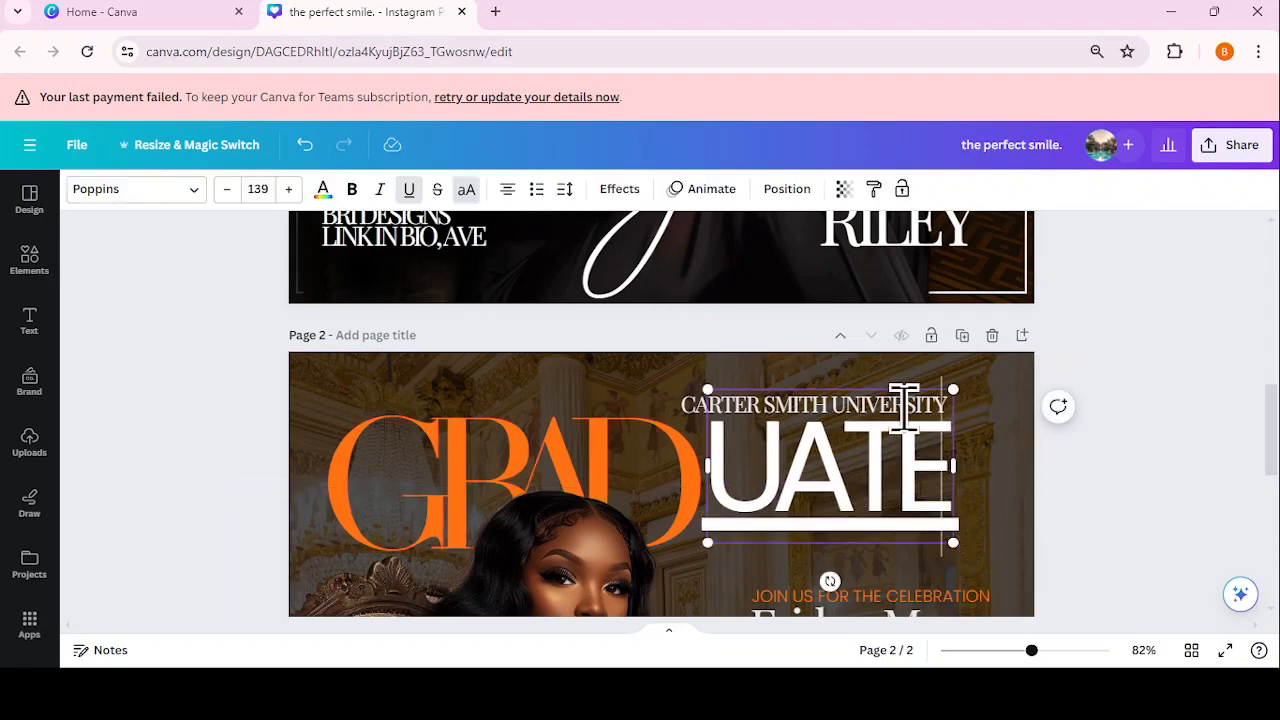
Step: Shrink CARTER SMITH UNIVERSITY to size 21.3 and align it directly above UATE
left_click(697, 415)
left_click_drag(682, 391, 716, 392)
left_click_drag(848, 452, 840, 451)
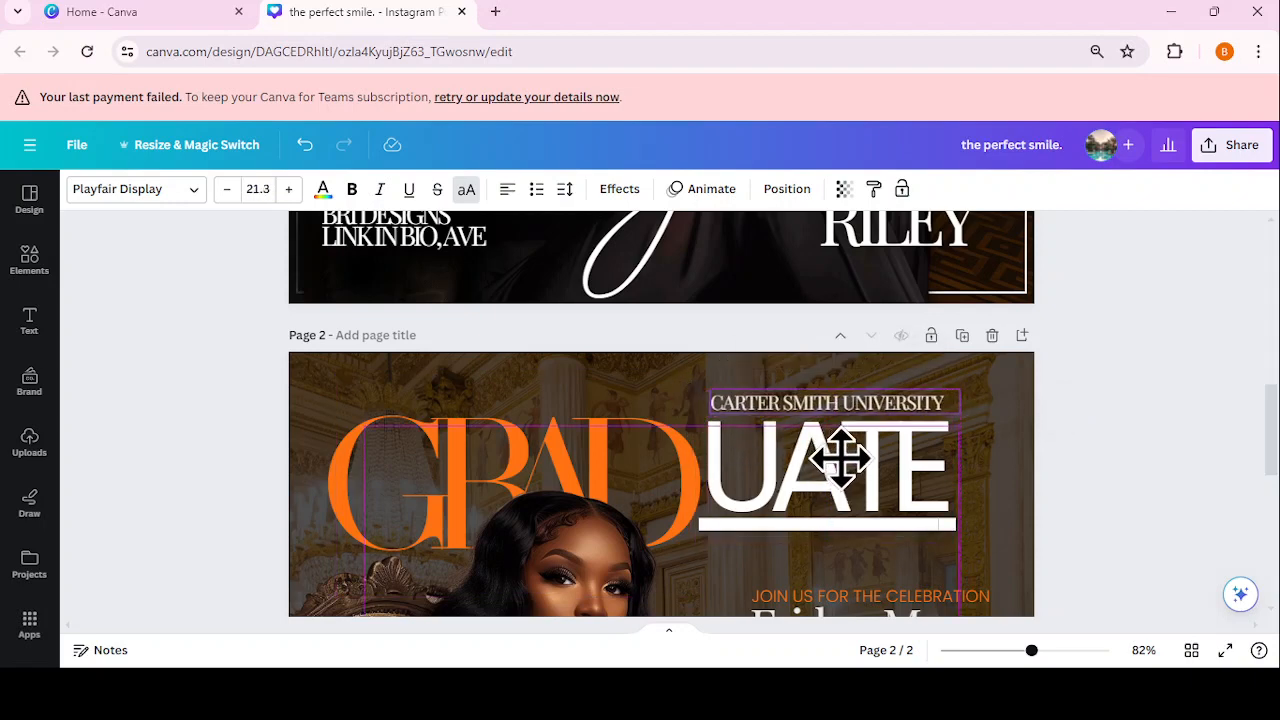
left_click(1062, 492)
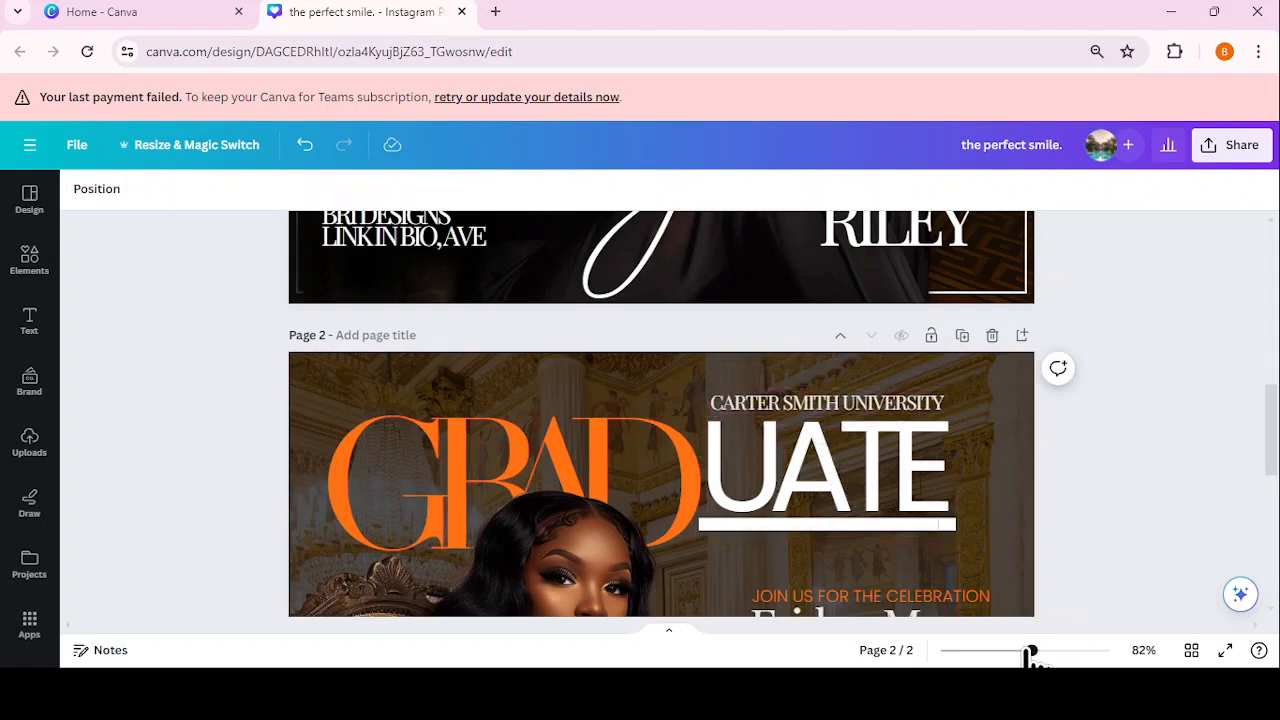
left_click_drag(1031, 652, 996, 651)
scroll(1272, 515, "down", 3)
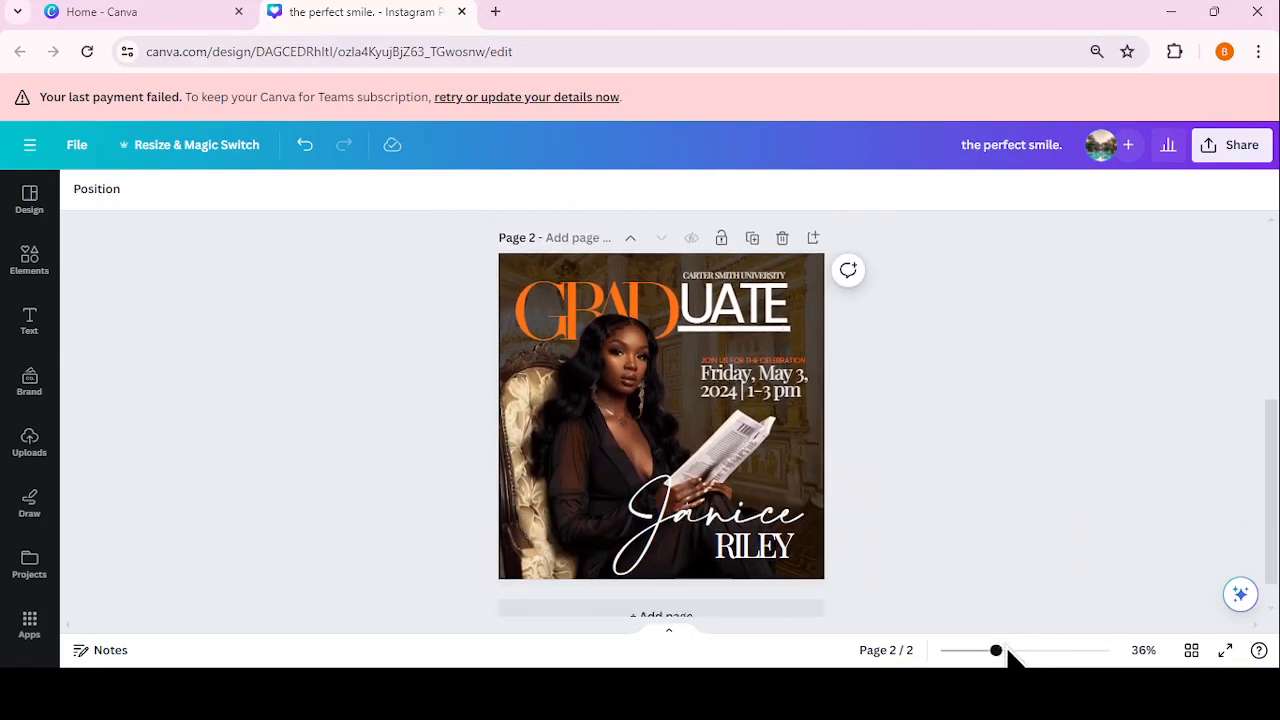
left_click_drag(996, 651, 1002, 652)
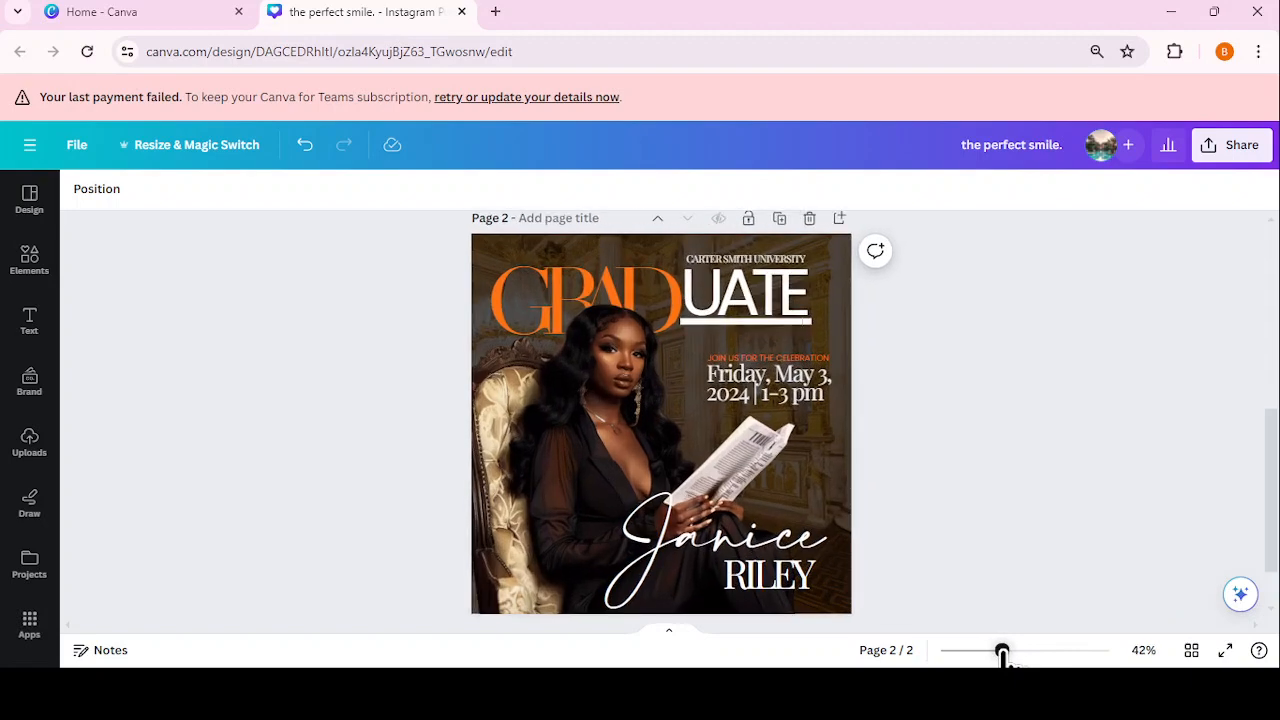
Step: Duplicate the university name as 2024 at size 44.9, narrowed to stack on two lines
left_click(792, 260)
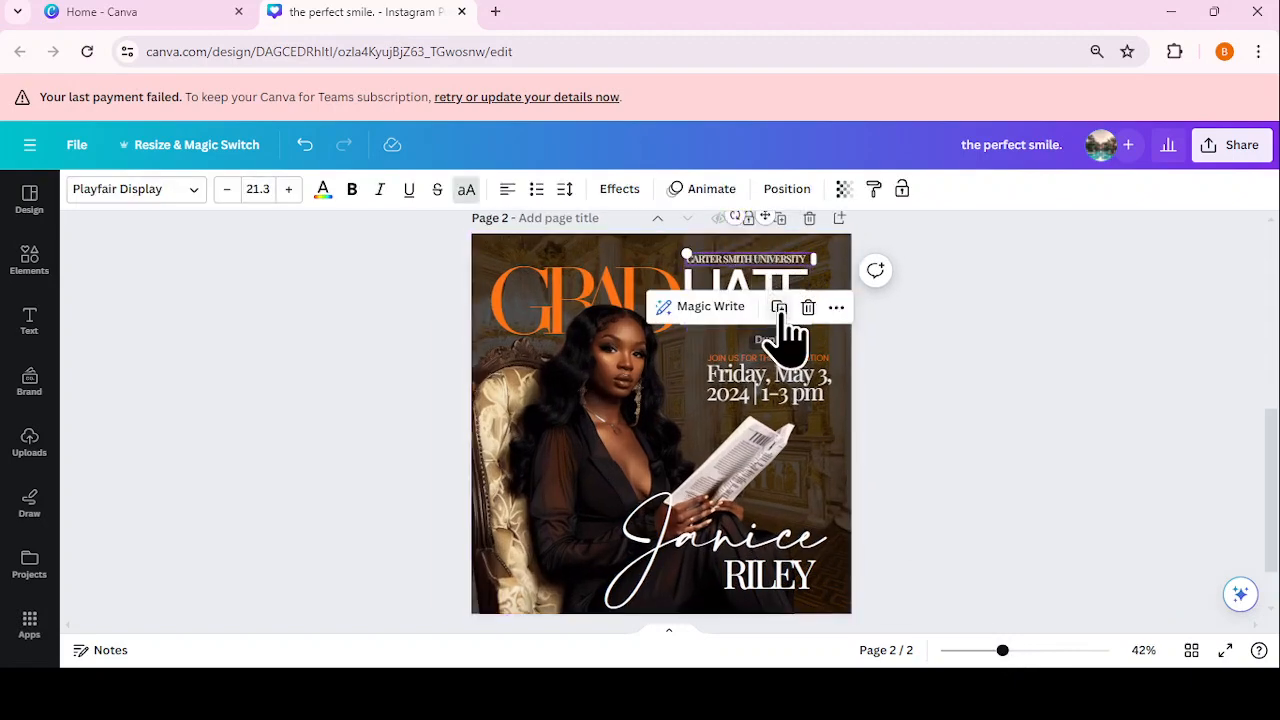
left_click(779, 307)
left_click_drag(774, 286, 723, 357)
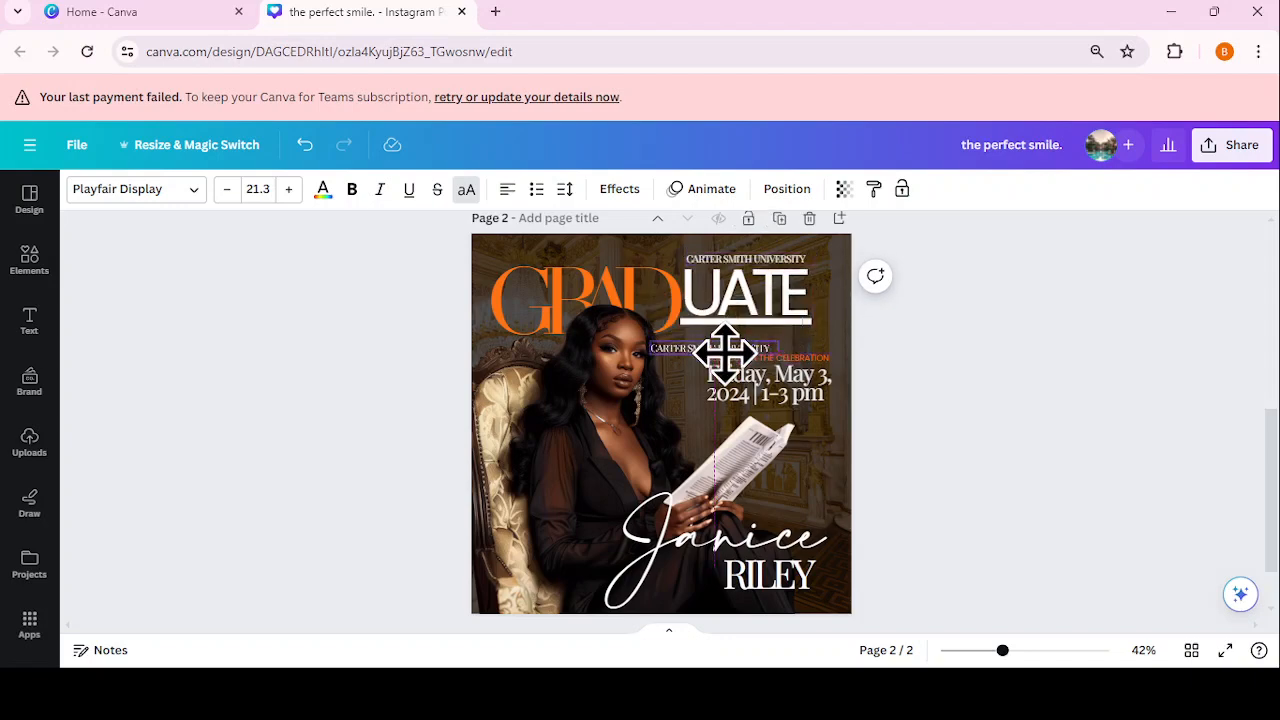
left_click(712, 375)
left_click(712, 379)
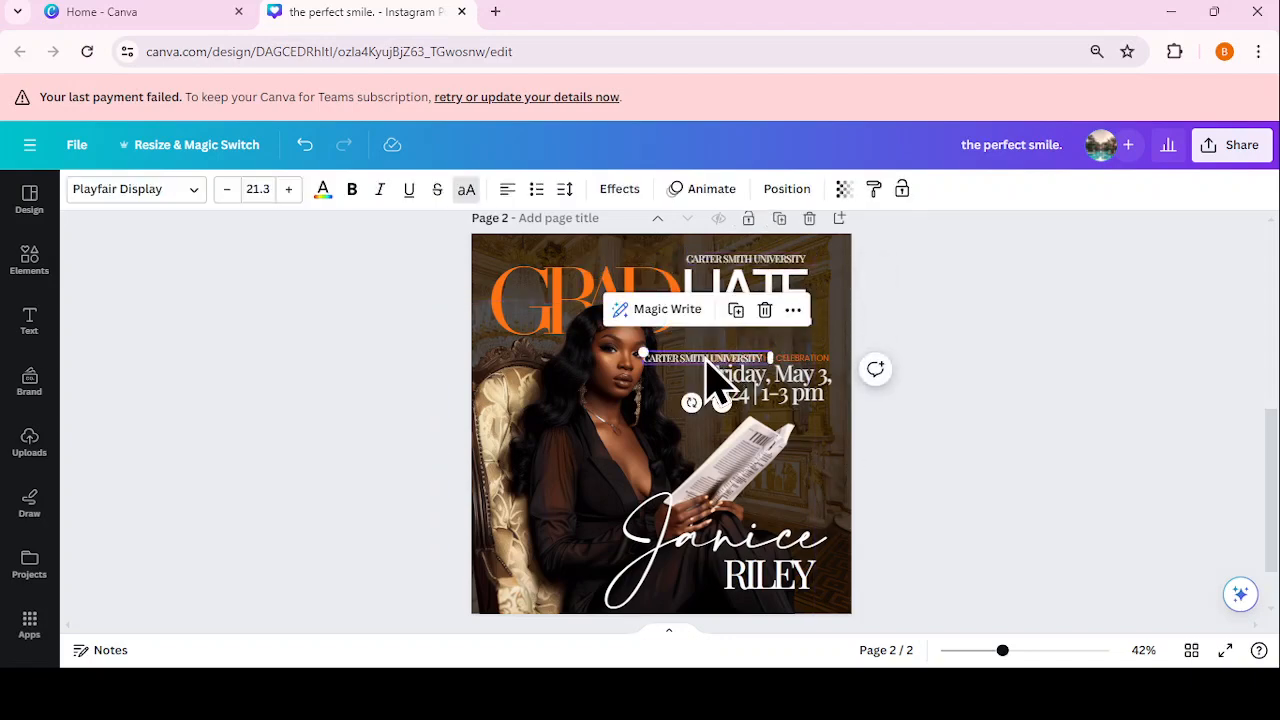
double_click(705, 357)
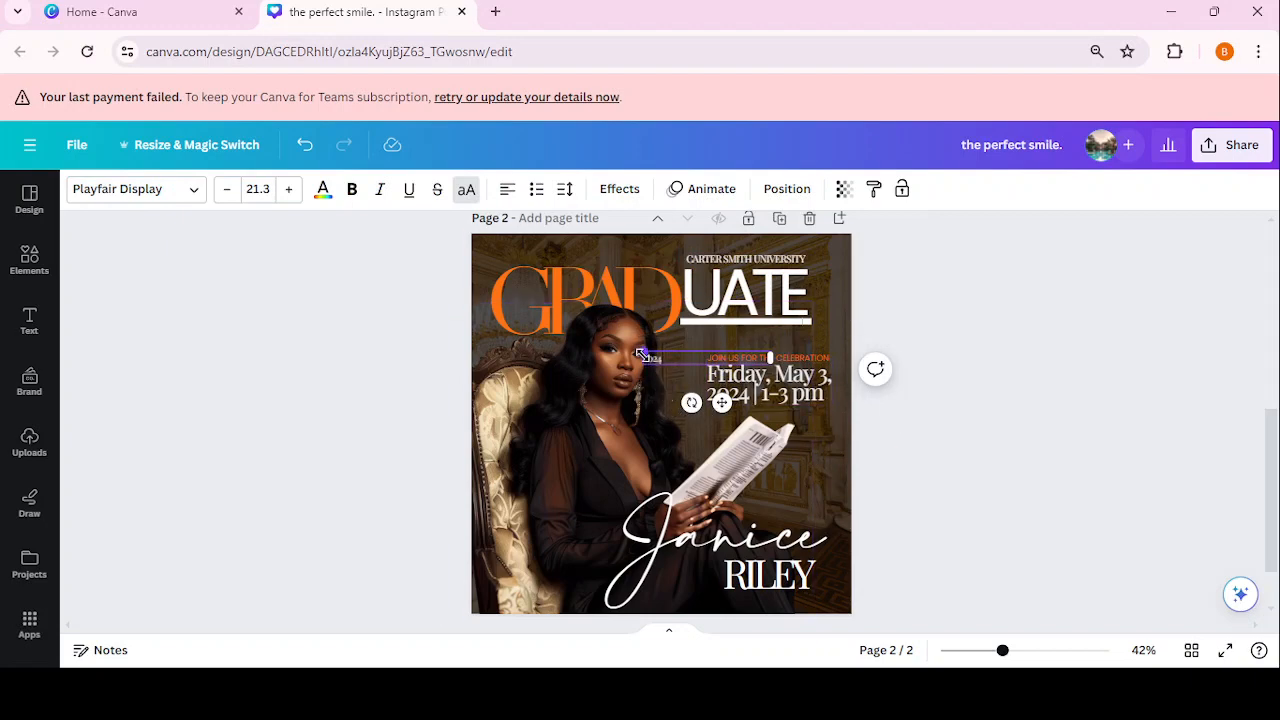
left_click_drag(643, 352, 502, 340)
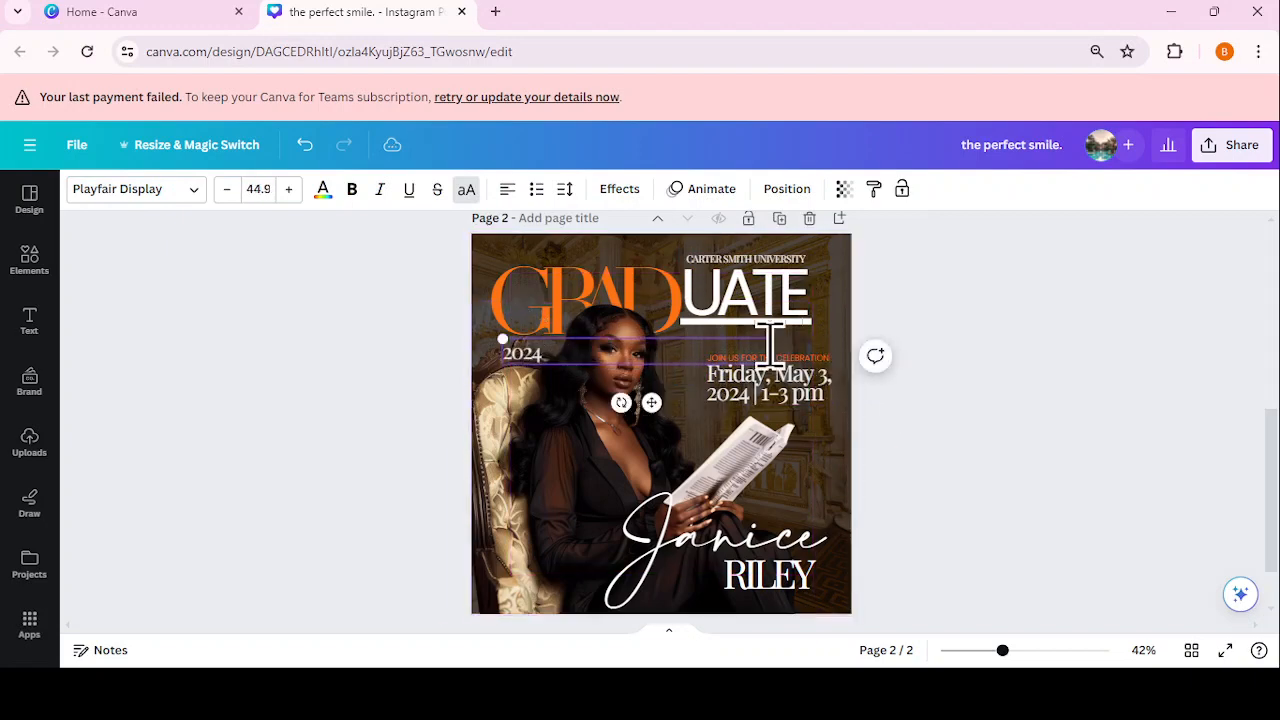
left_click_drag(695, 357, 538, 366)
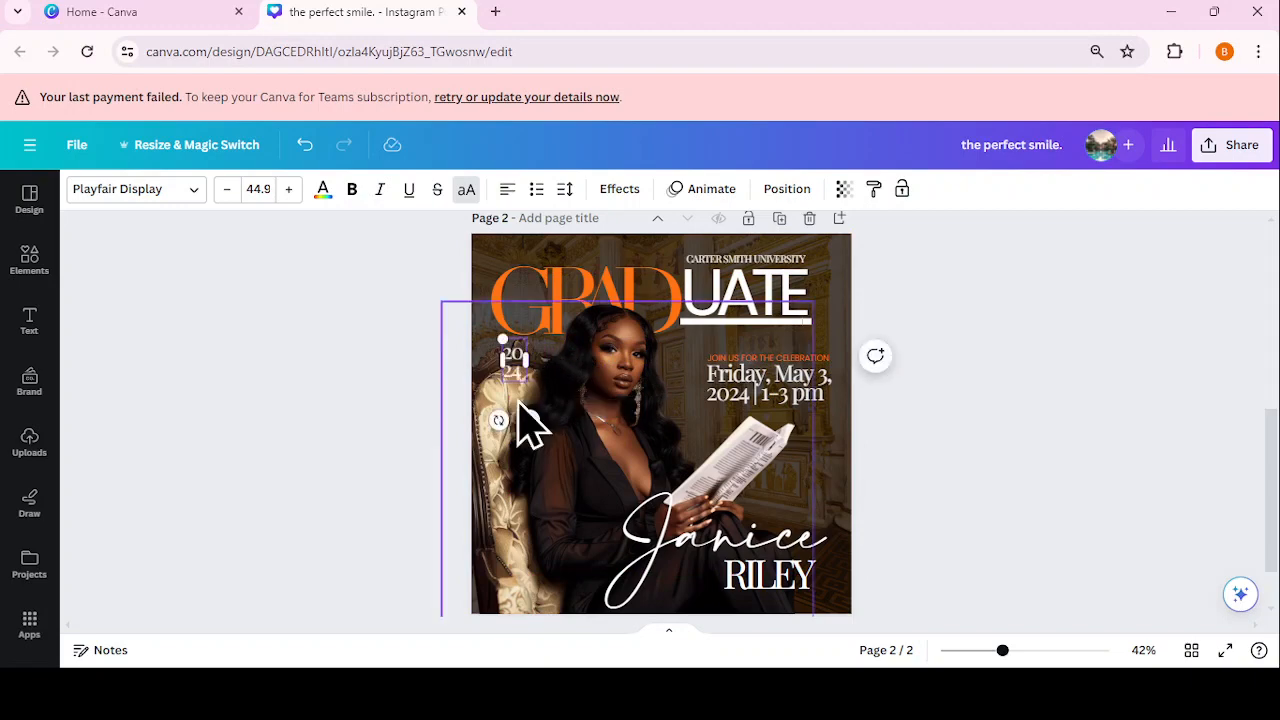
Step: Undo an accidental photo move and place the stacked 2024 beside UATE at size 57.4
left_click_drag(540, 435, 677, 391)
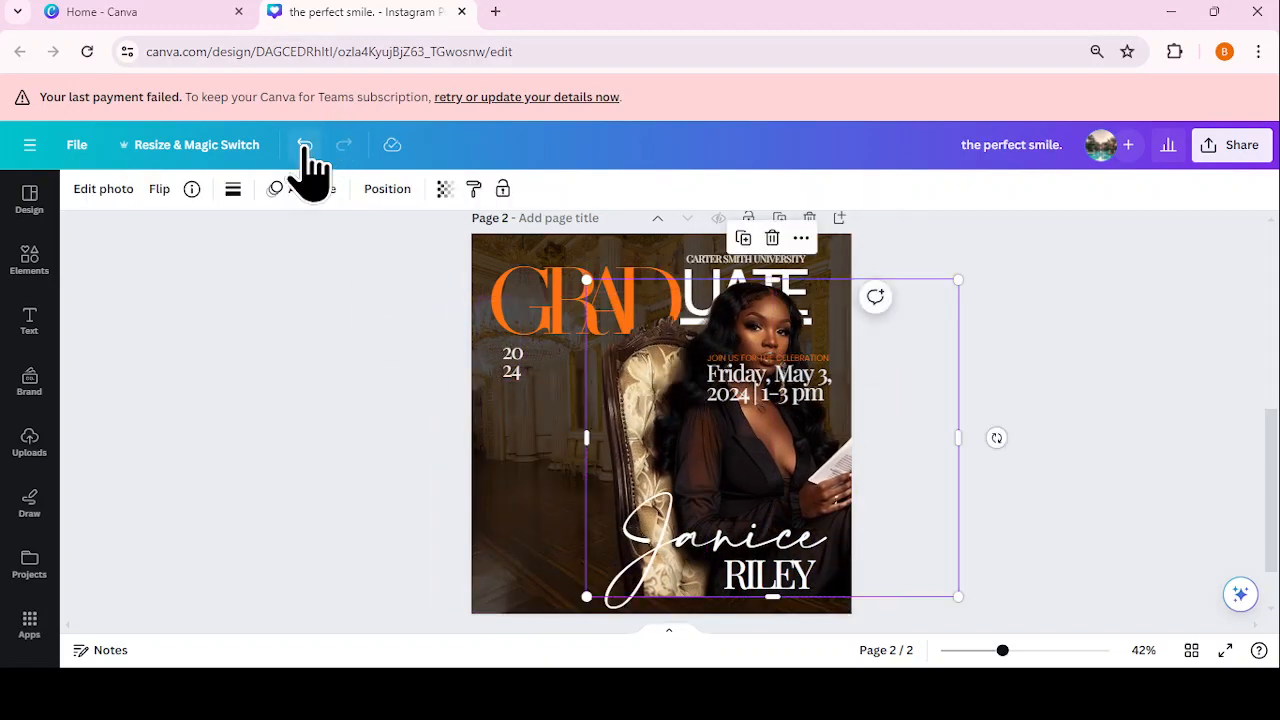
left_click(305, 145)
left_click(513, 383)
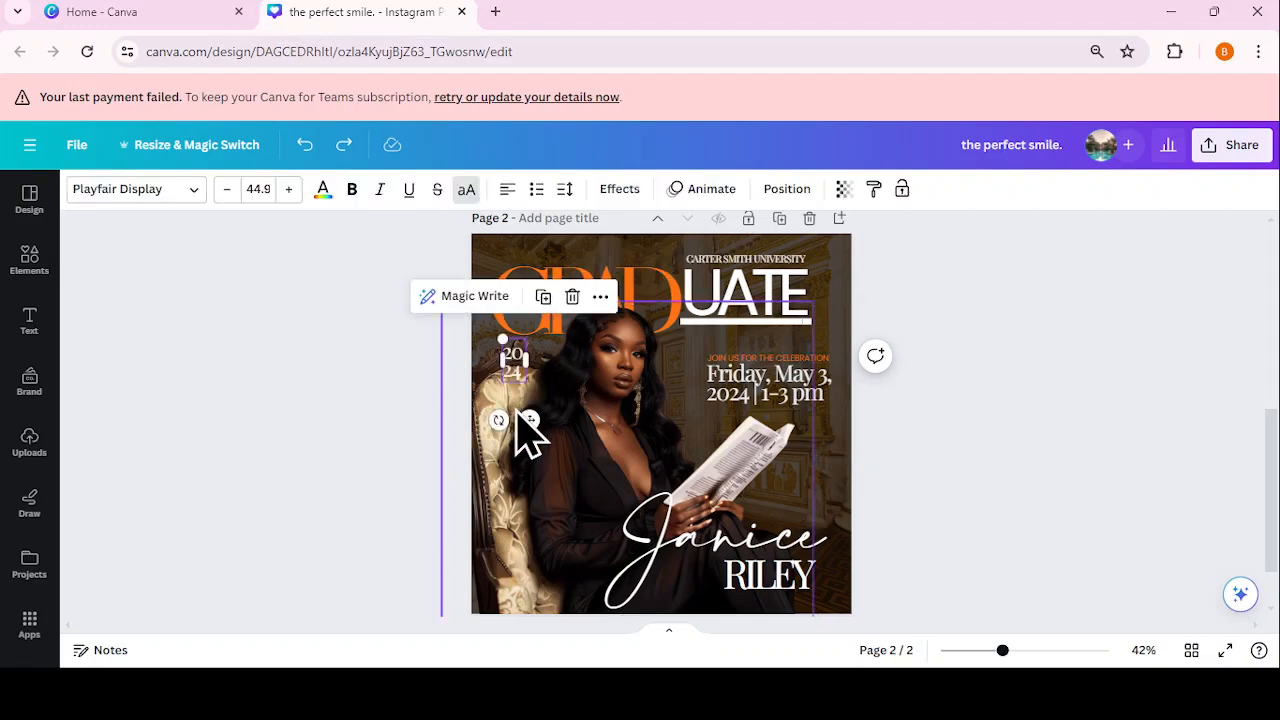
left_click_drag(517, 411, 841, 343)
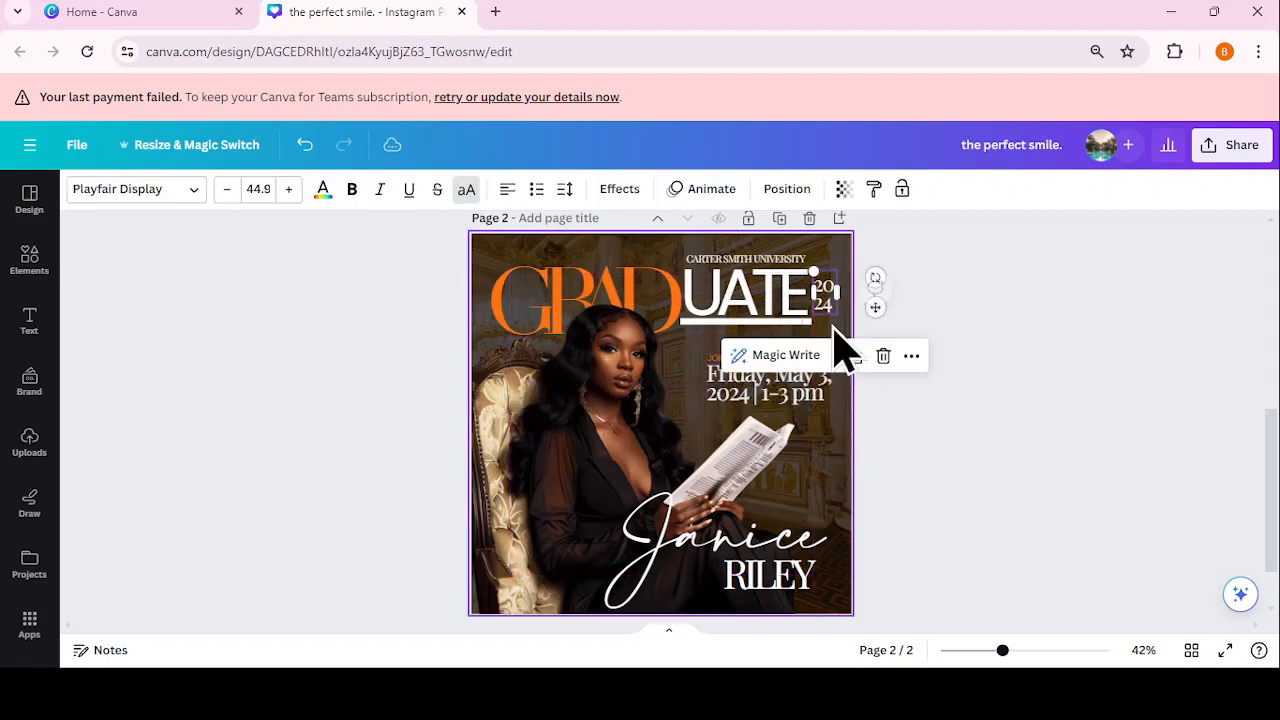
left_click_drag(812, 270, 807, 259)
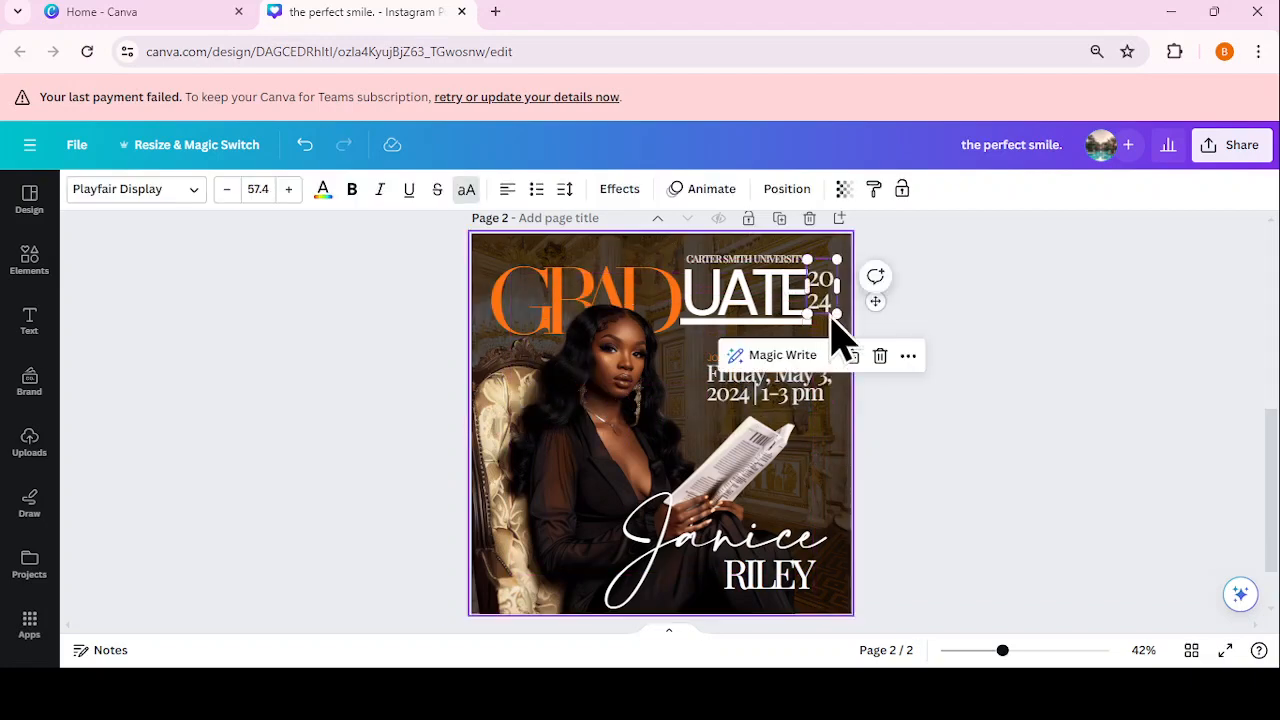
Step: Tighten 2024's line spacing and enlarge it to 72.1, level with UATE
left_click(564, 189)
left_click_drag(601, 306, 588, 305)
left_click(1003, 310)
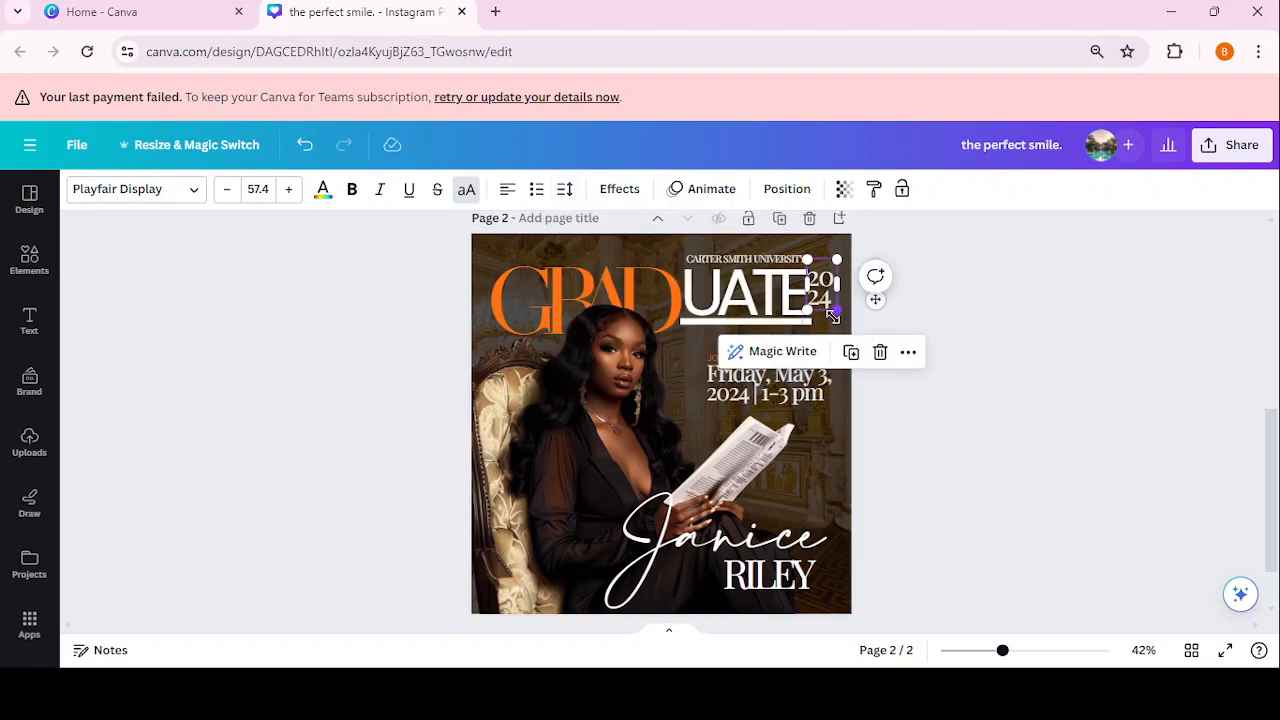
mouse_move(832, 316)
left_mouse_down()
mouse_move(845, 335)
mouse_move(831, 300)
left_mouse_up()
left_click(975, 335)
left_click(757, 312)
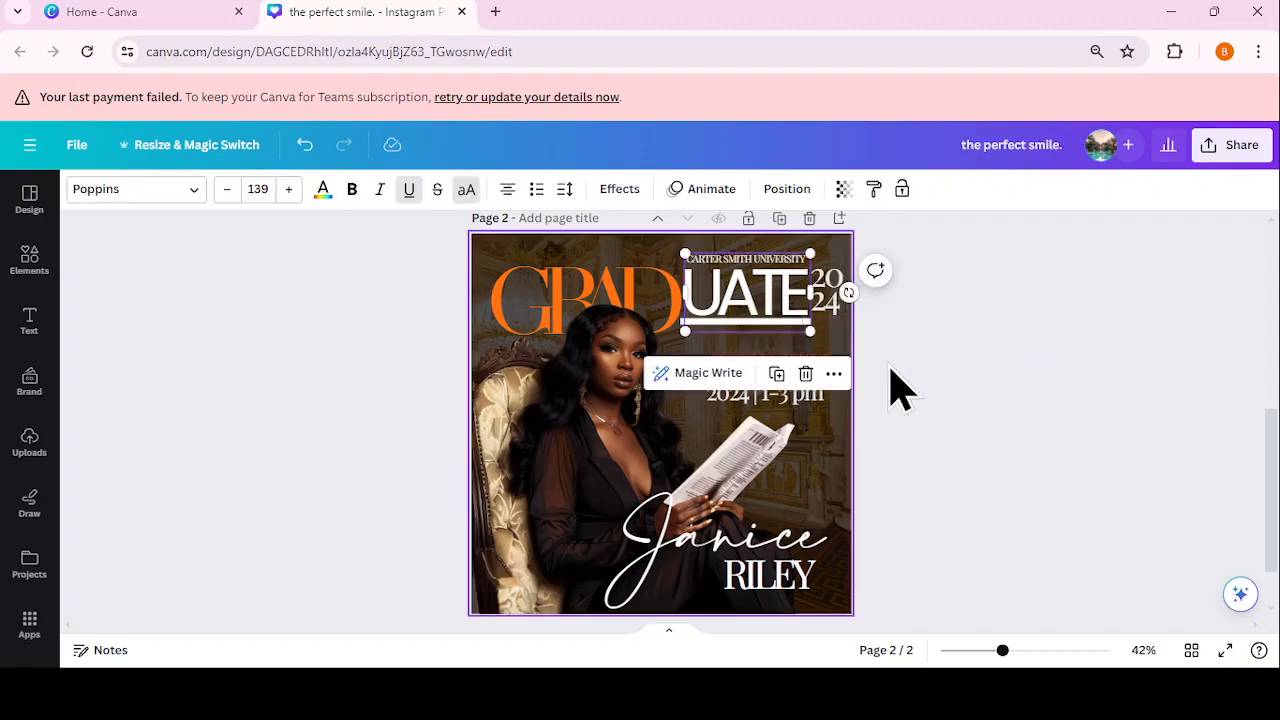
Step: Shrink the UATE text slightly to size 133
mouse_move(1003, 650)
left_mouse_down()
mouse_move(1040, 652)
mouse_move(1028, 651)
left_mouse_up()
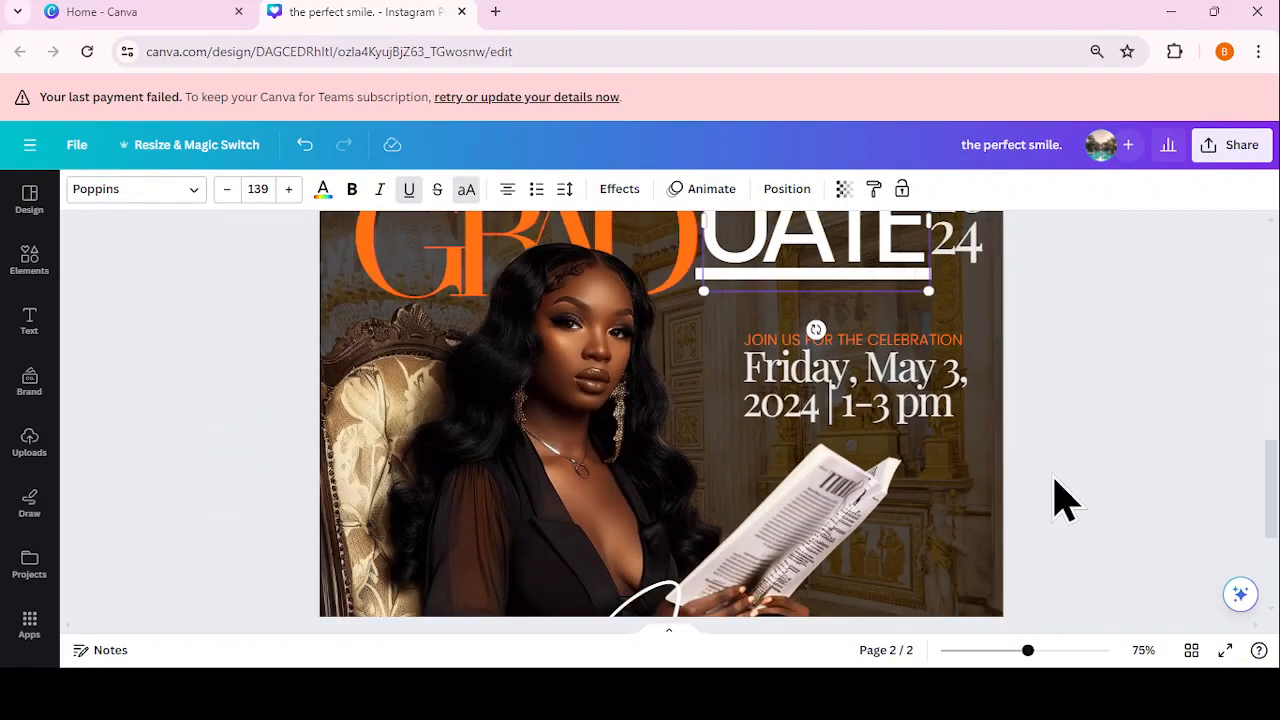
scroll(1057, 490, "up", 3)
left_click_drag(483, 372, 475, 348)
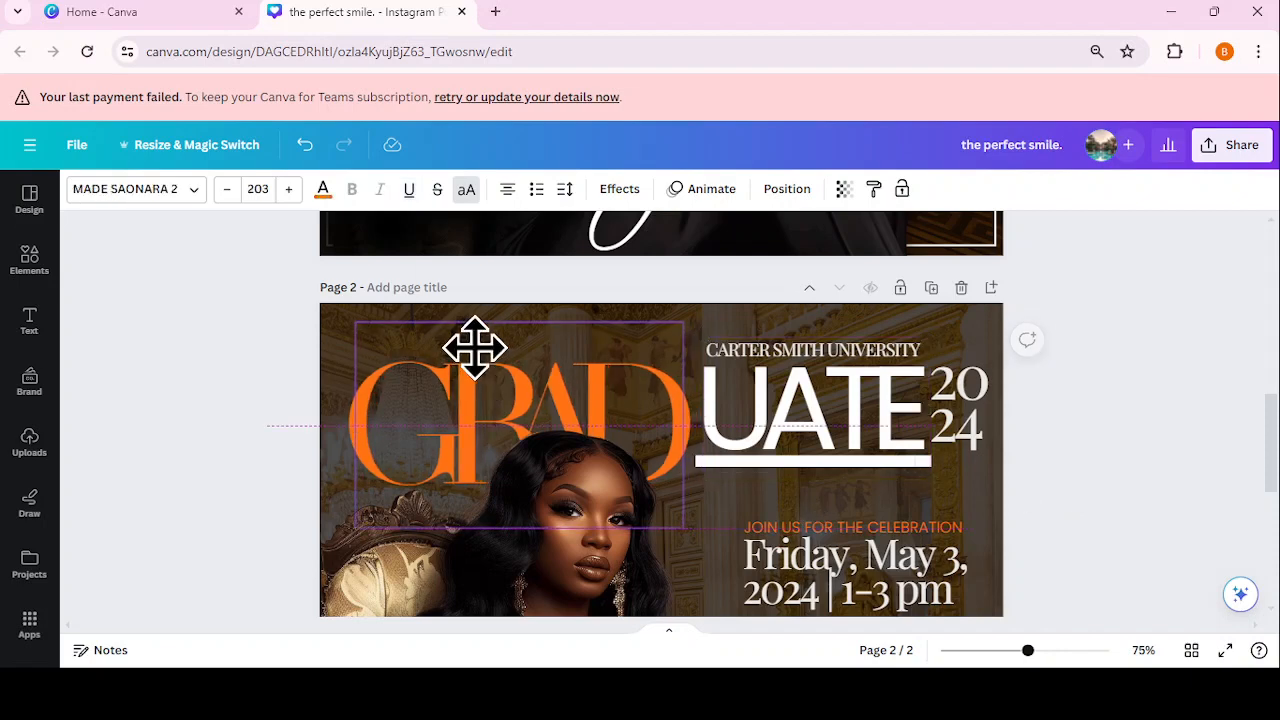
left_click(808, 433)
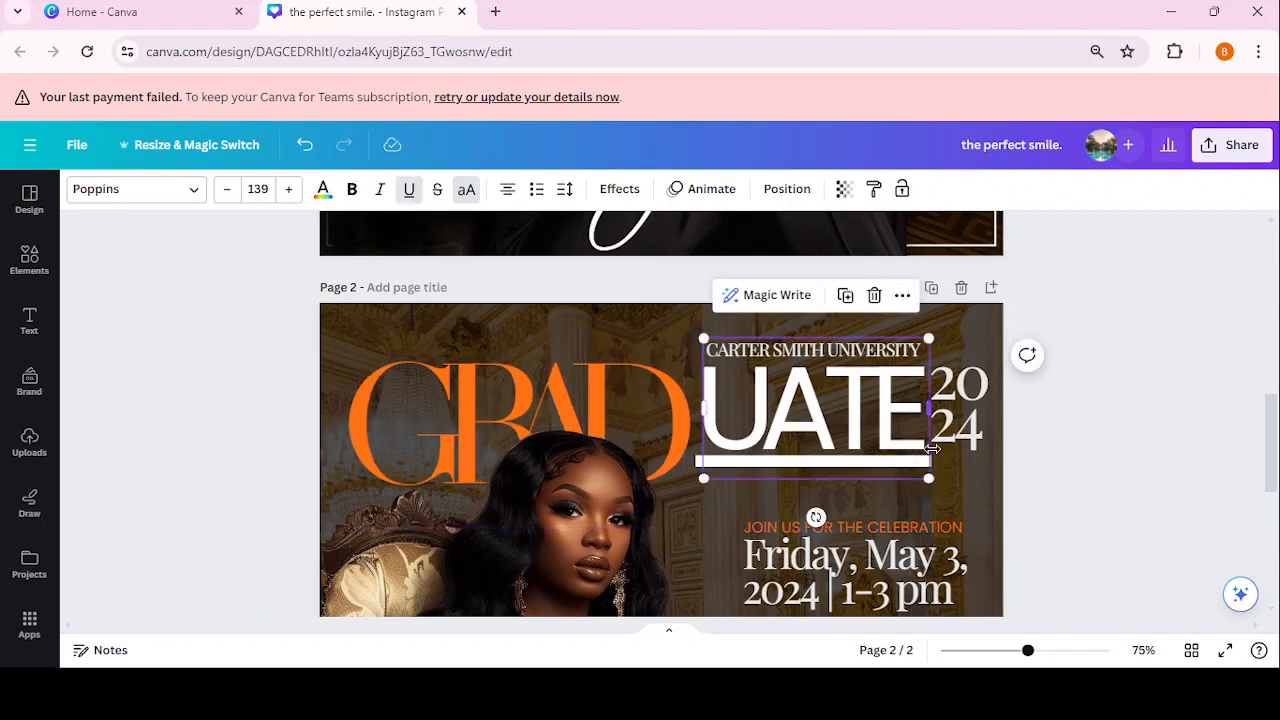
left_click_drag(928, 480, 918, 473)
left_click(872, 440)
left_click(860, 404)
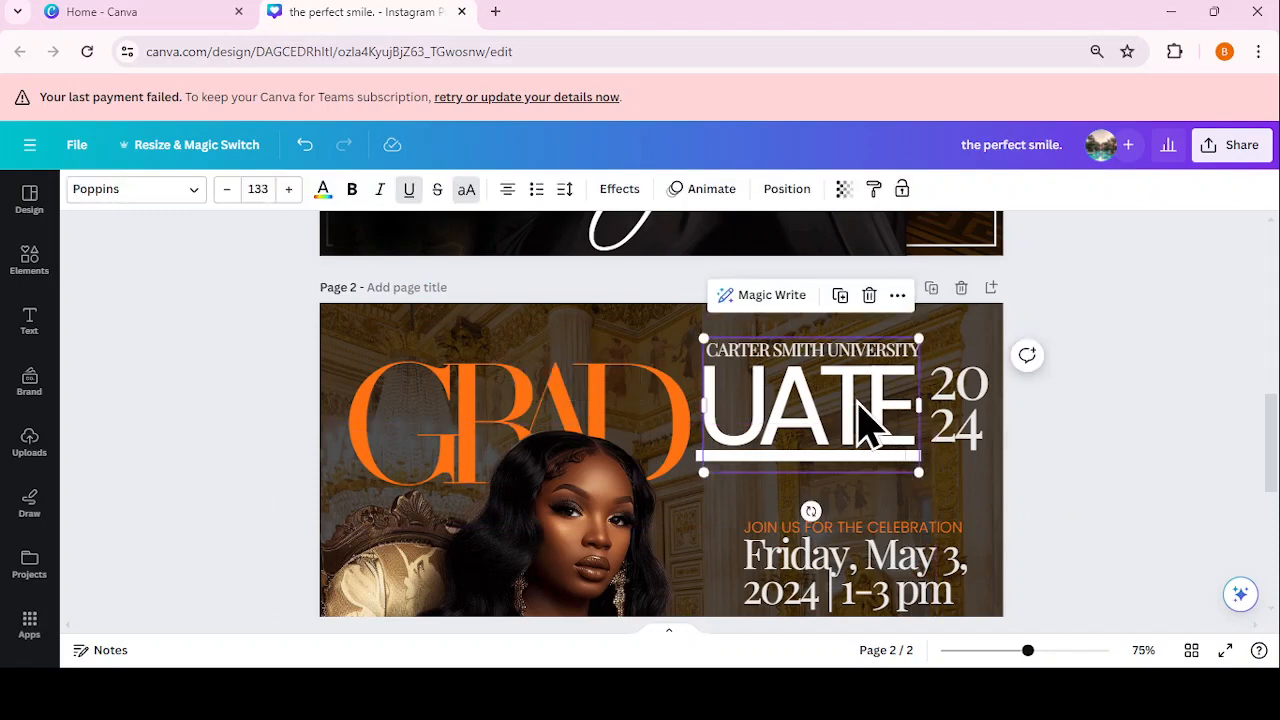
Step: Enlarge the stacked 2024 to size 81.5 and set its transparency to 100
left_click(928, 443)
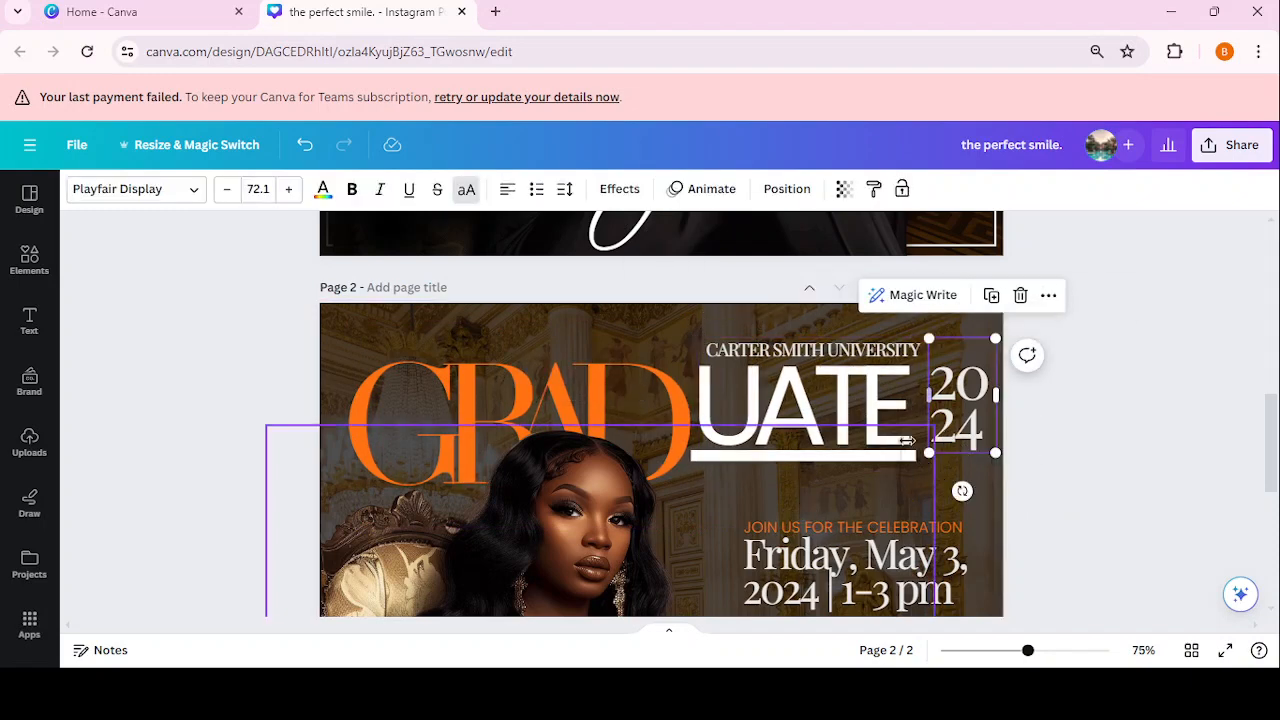
left_click_drag(929, 453, 953, 436)
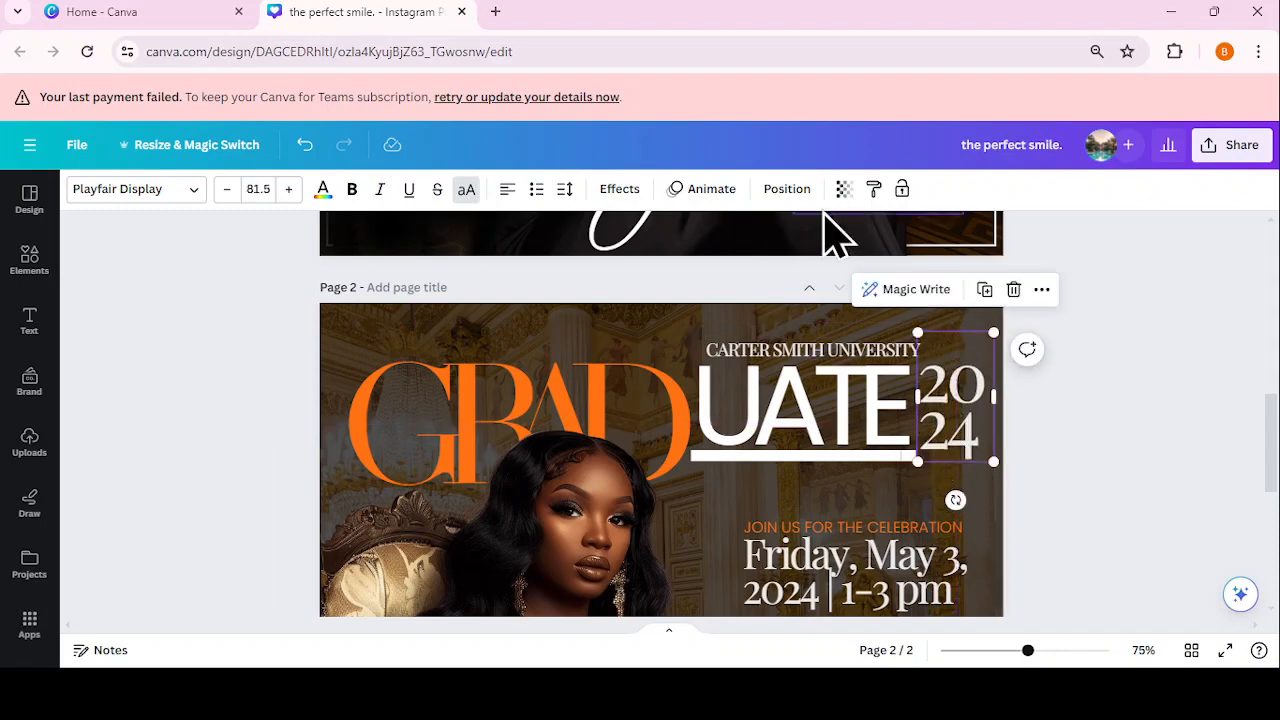
left_click(843, 189)
left_click_drag(830, 258, 878, 268)
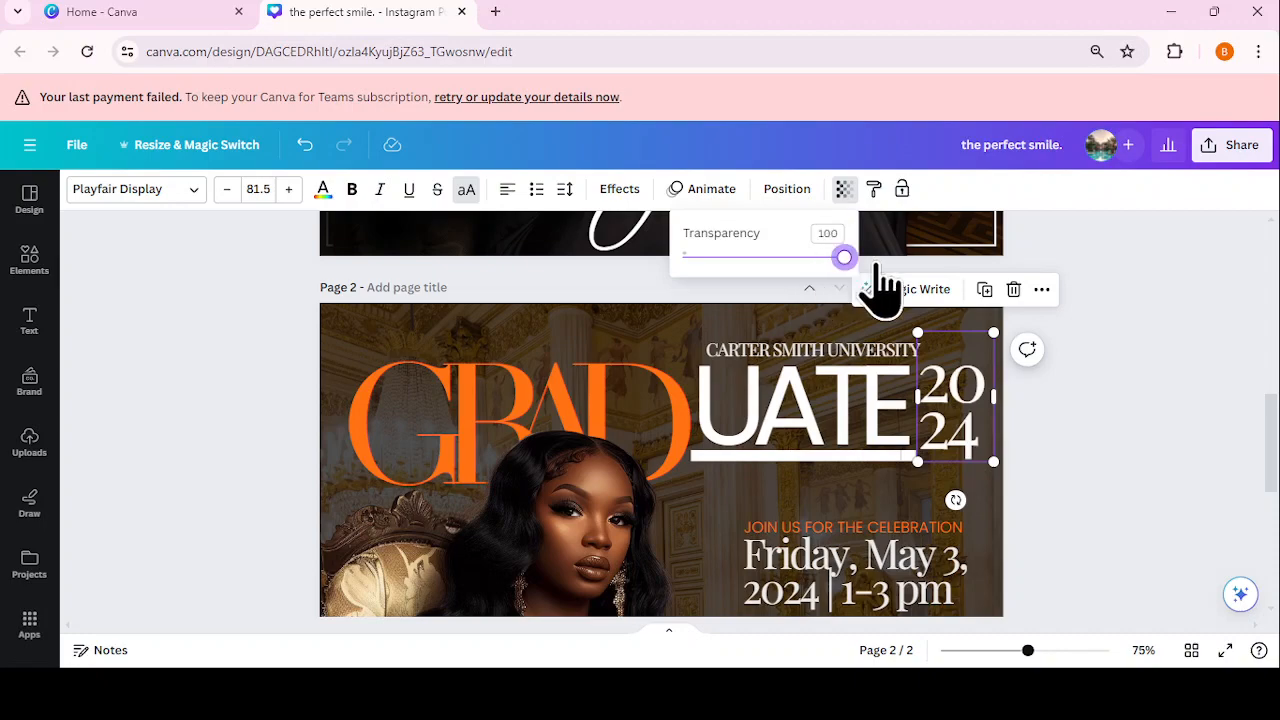
left_click(1078, 415)
left_click(1130, 415)
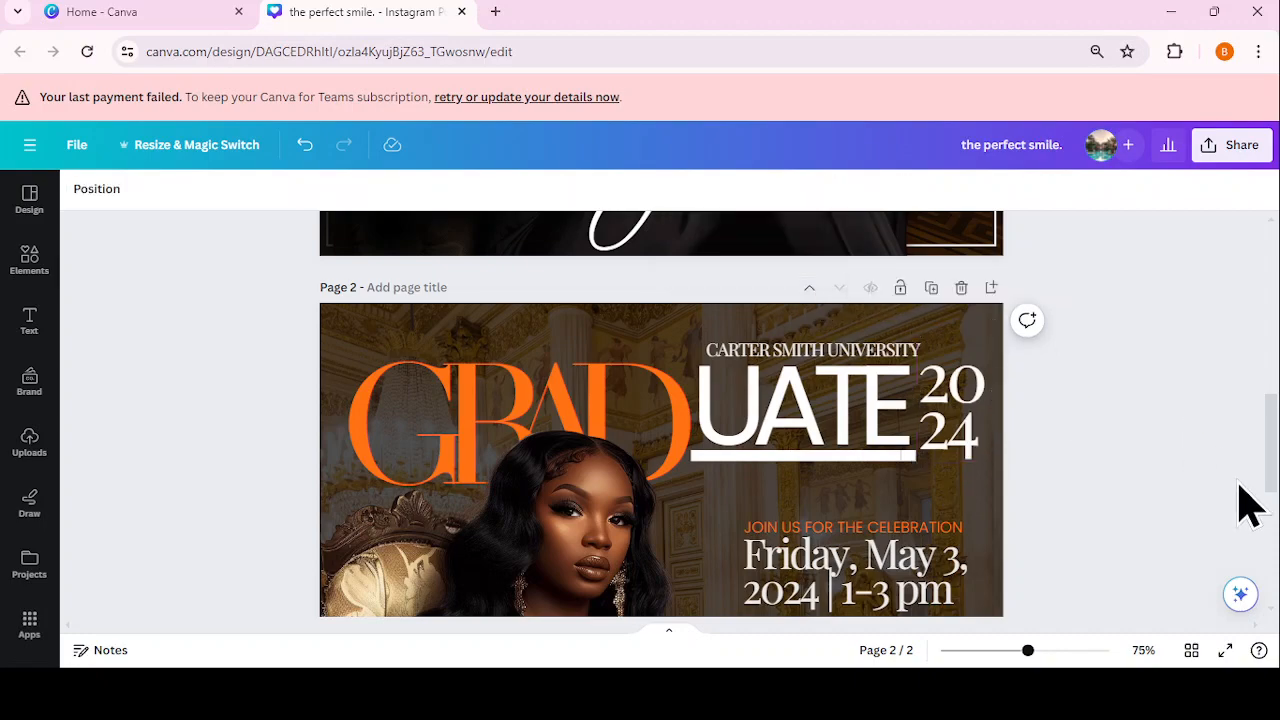
left_click_drag(1027, 655, 1000, 648)
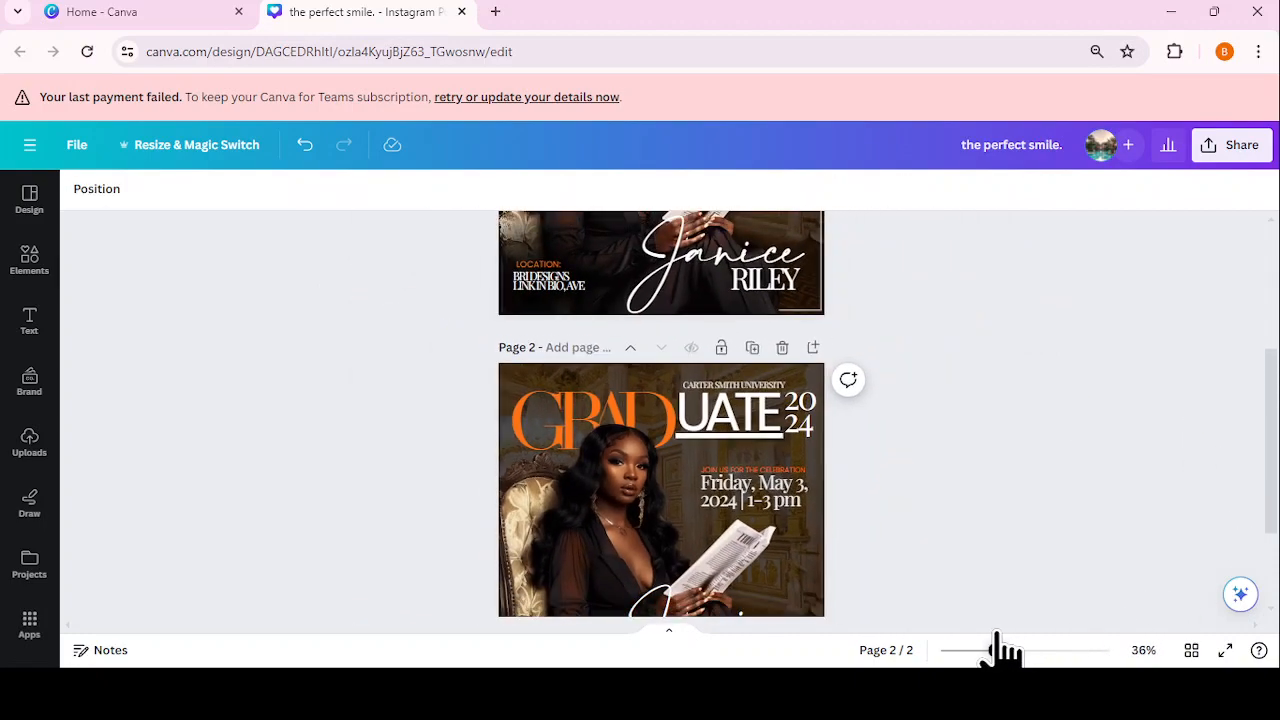
left_click_drag(1275, 420, 1262, 480)
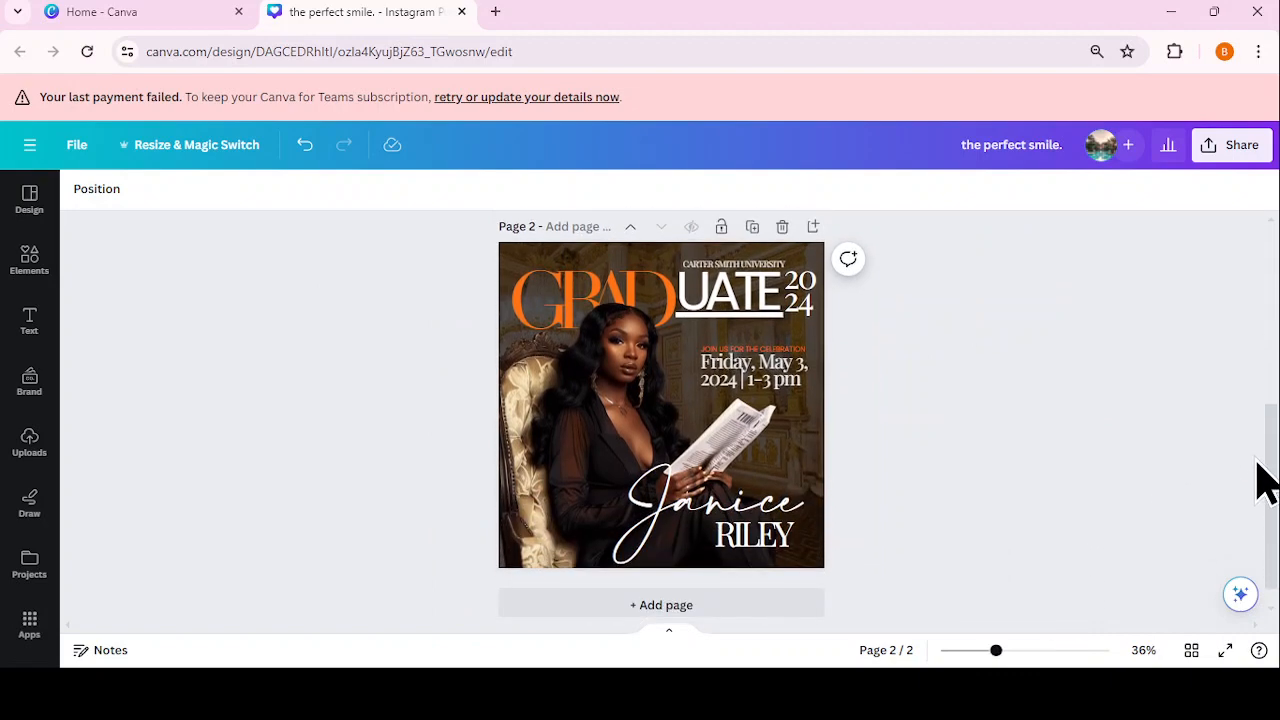
Step: Search Elements for 'blur' and add the orange blur graphic from Graphics
left_click(30, 262)
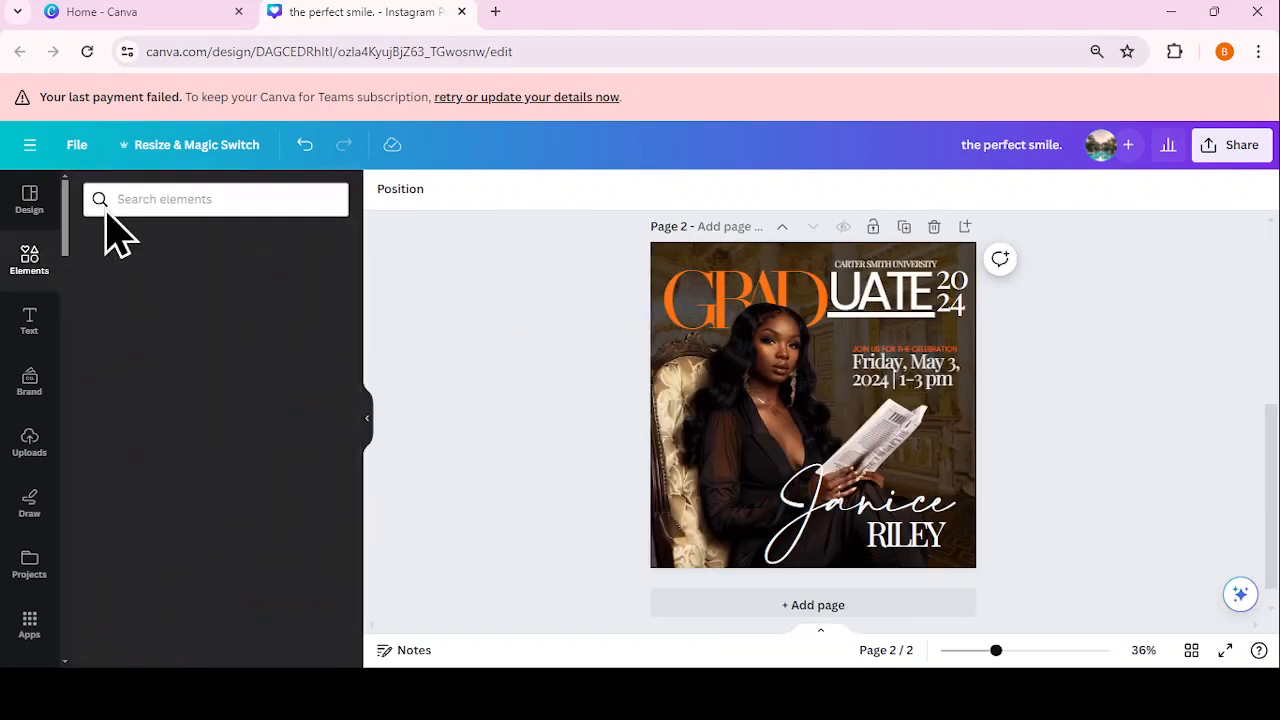
left_click(158, 199)
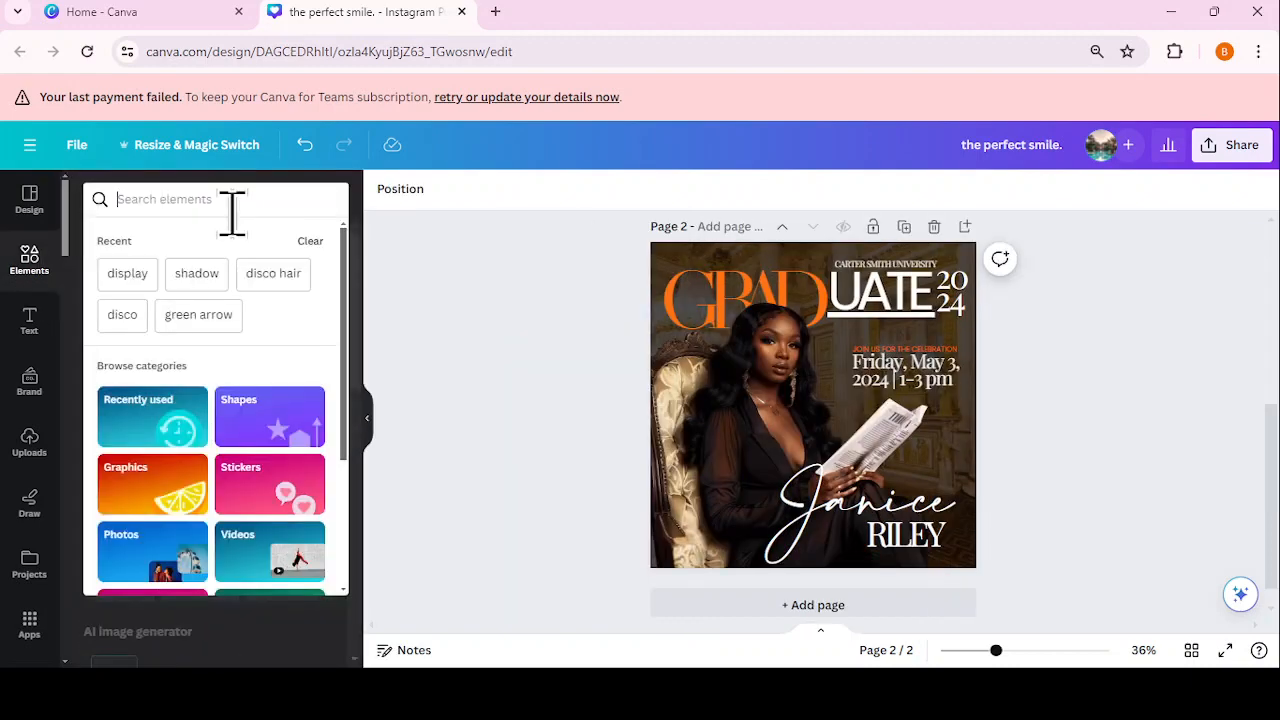
type("blur")
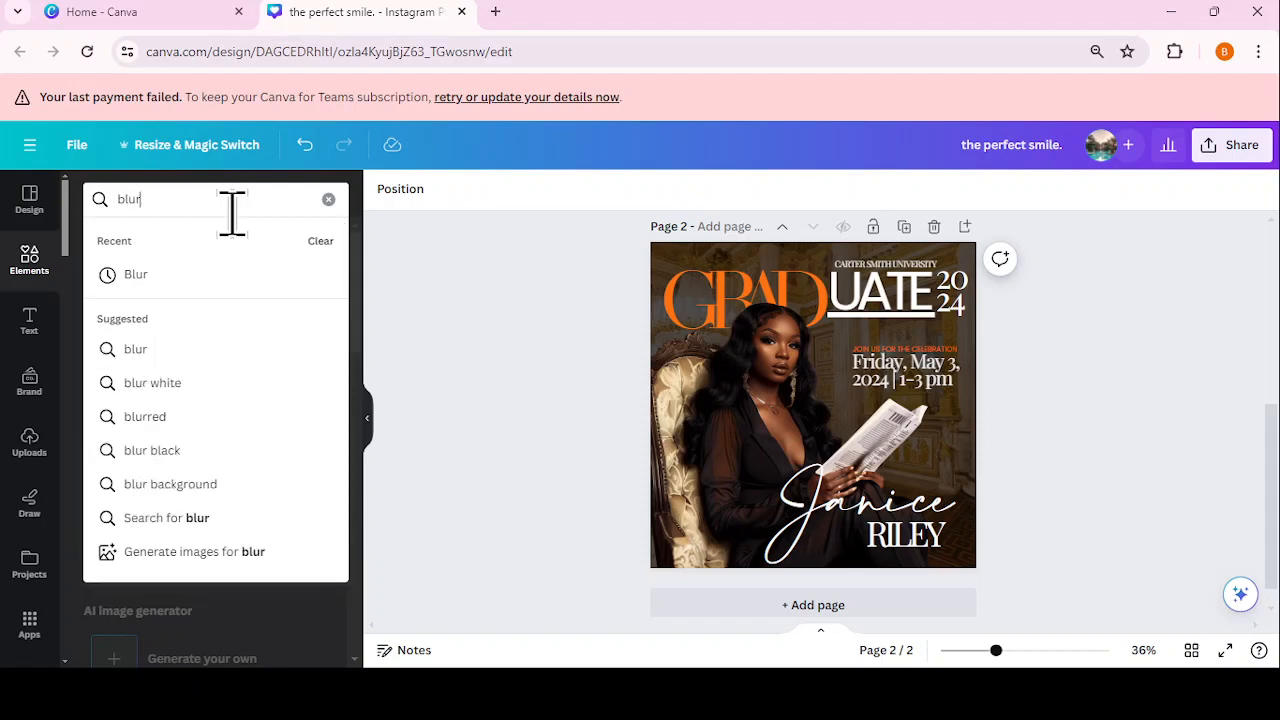
key("Return")
left_click(160, 241)
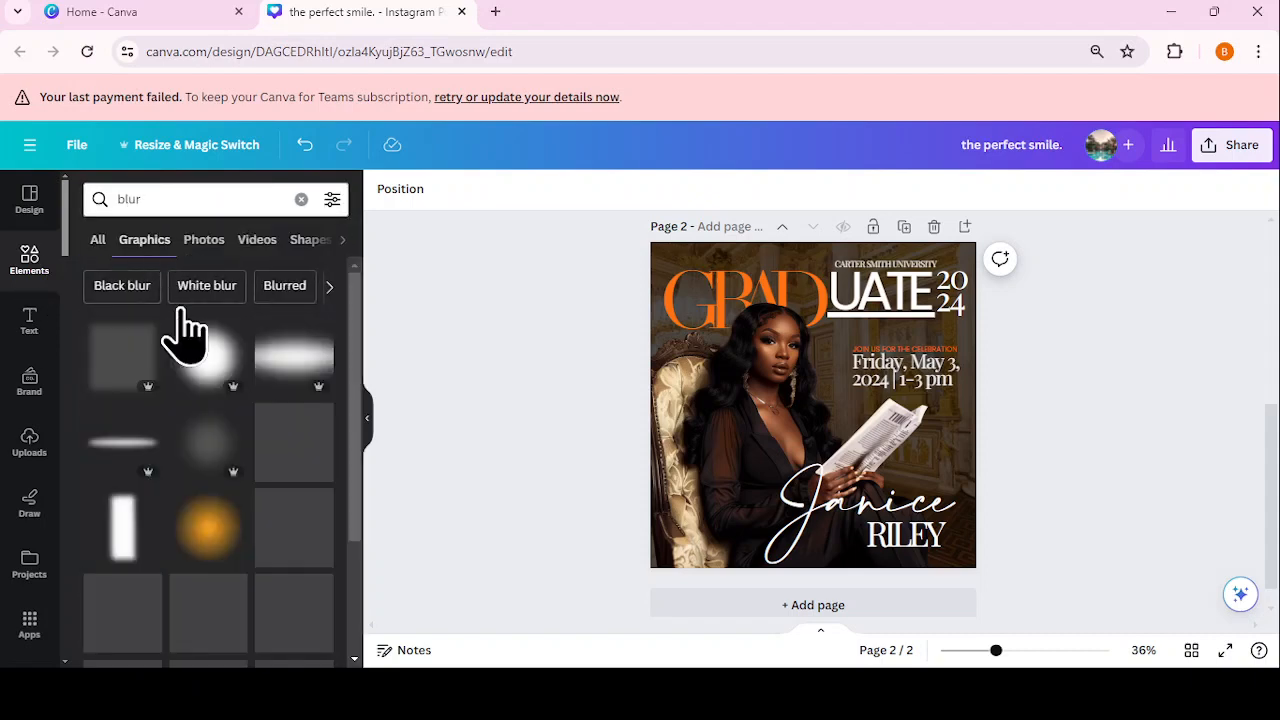
left_click(203, 545)
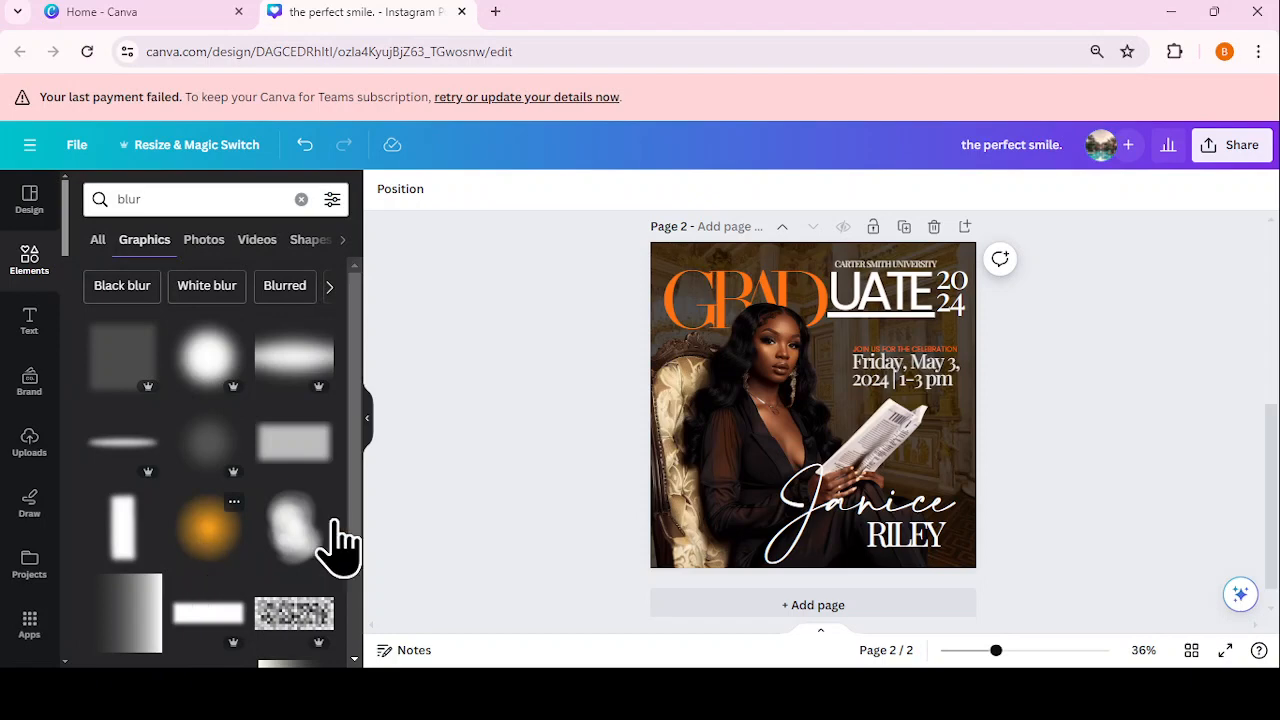
left_click(369, 432)
Step: Recolour the blur graphic black and place it over the photo's lower-left corner
left_click(277, 190)
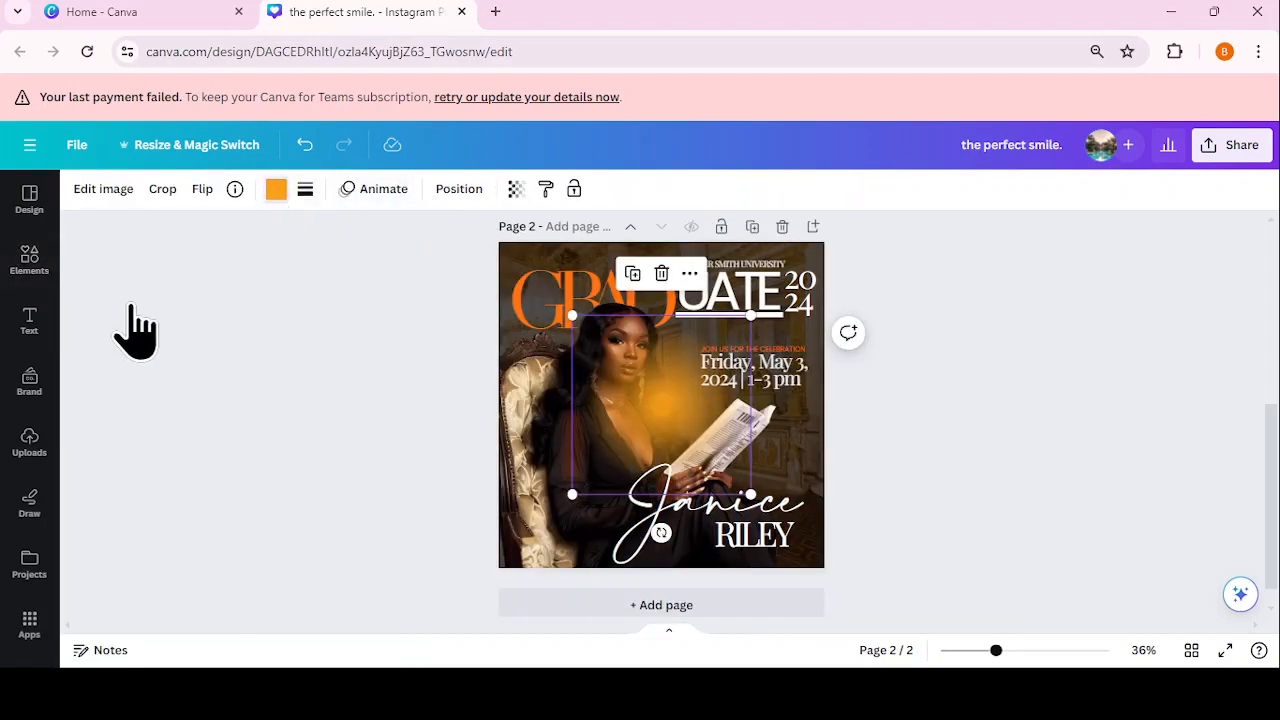
left_click(134, 289)
left_click(640, 425)
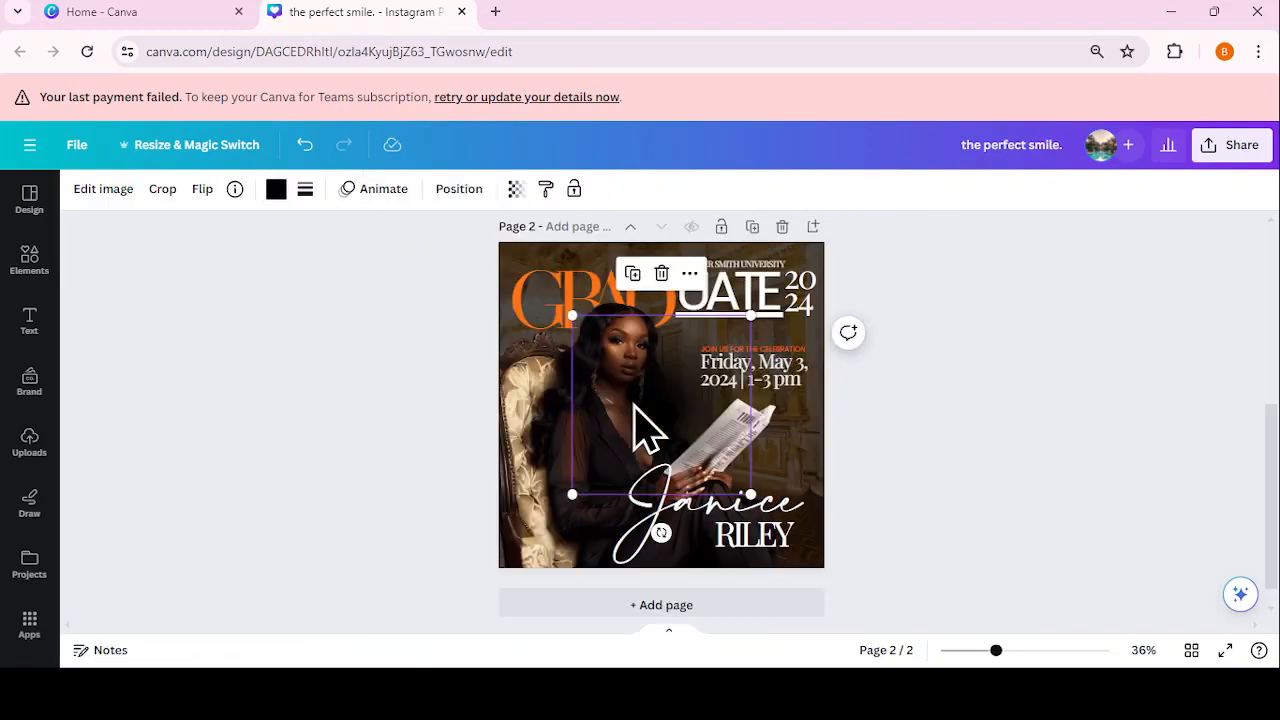
left_click_drag(633, 405, 533, 548)
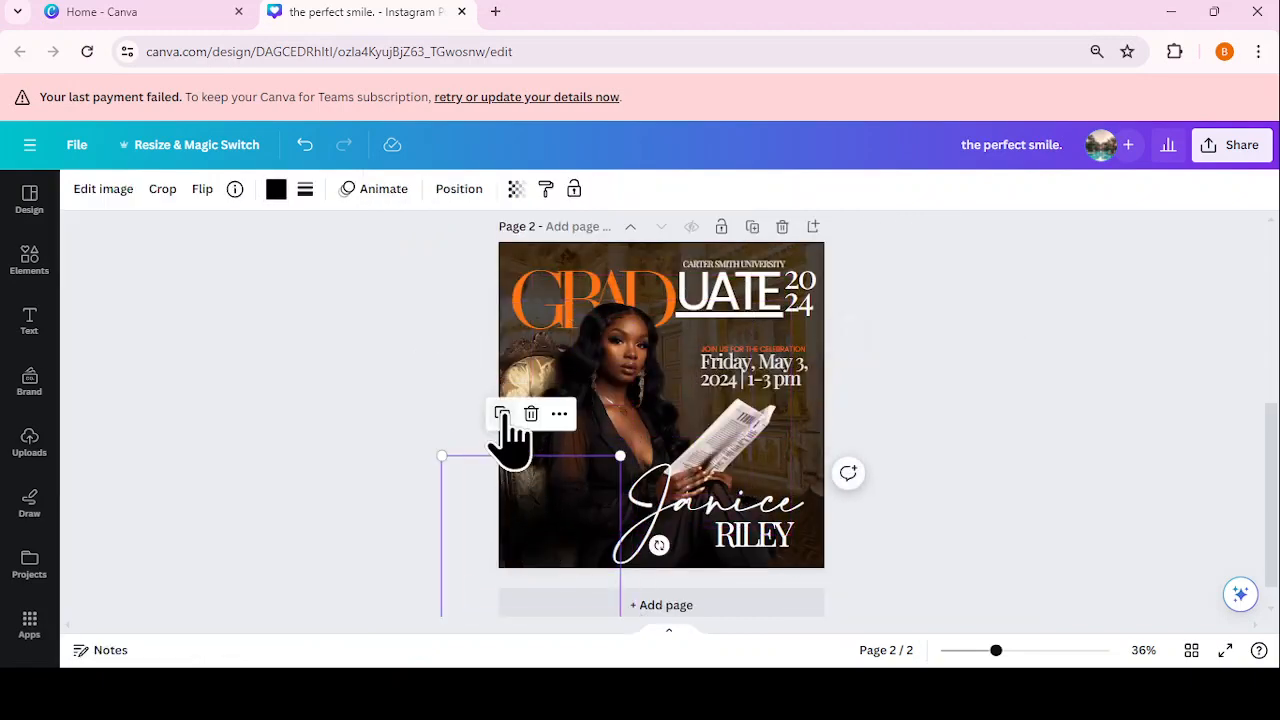
left_click_drag(528, 471, 591, 523)
left_click(1020, 520)
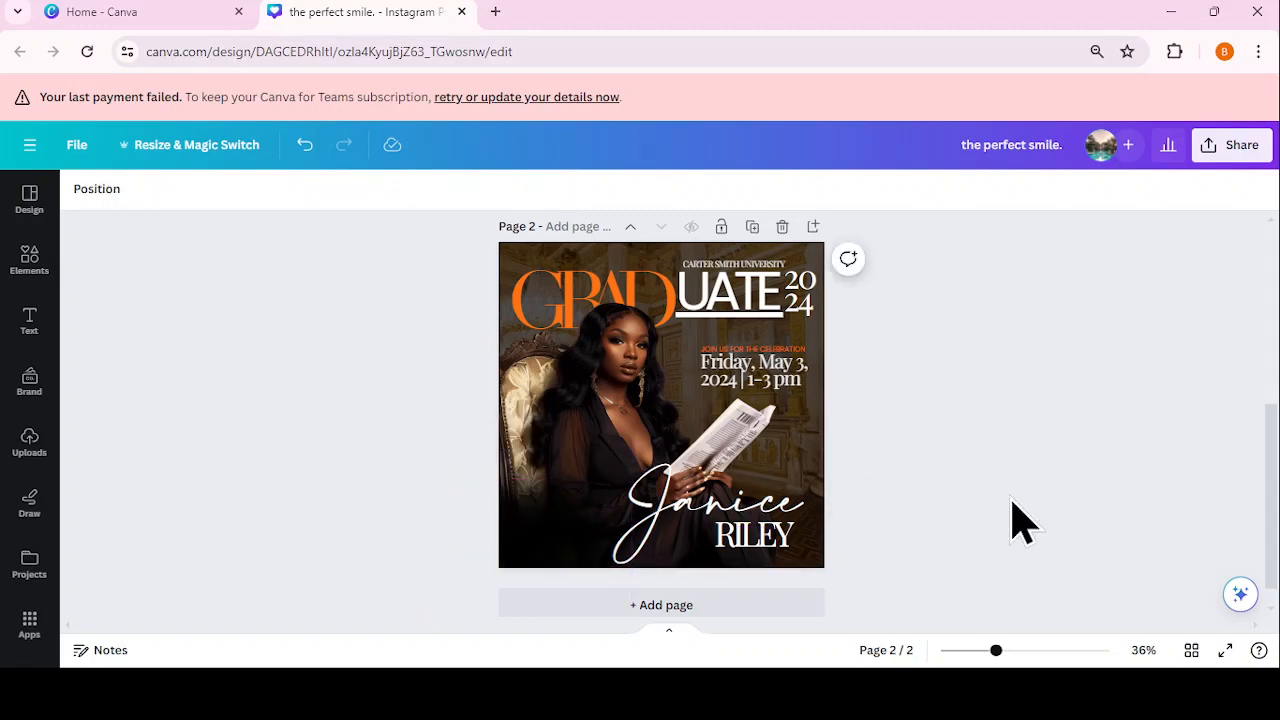
Step: Duplicate the JOIN US FOR THE CELEBRATION text to the bottom-left and retype it as LOCATION:
left_click(771, 349)
left_click(783, 303)
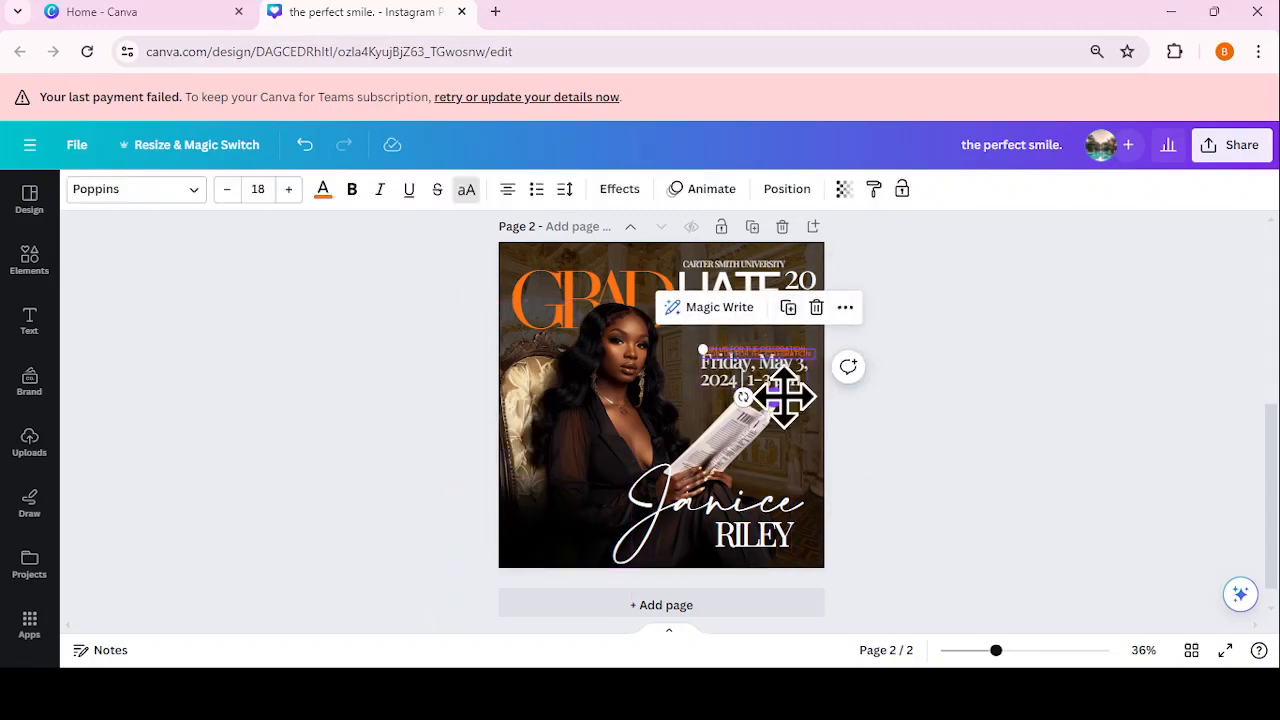
left_click_drag(777, 398, 582, 555)
double_click(594, 515)
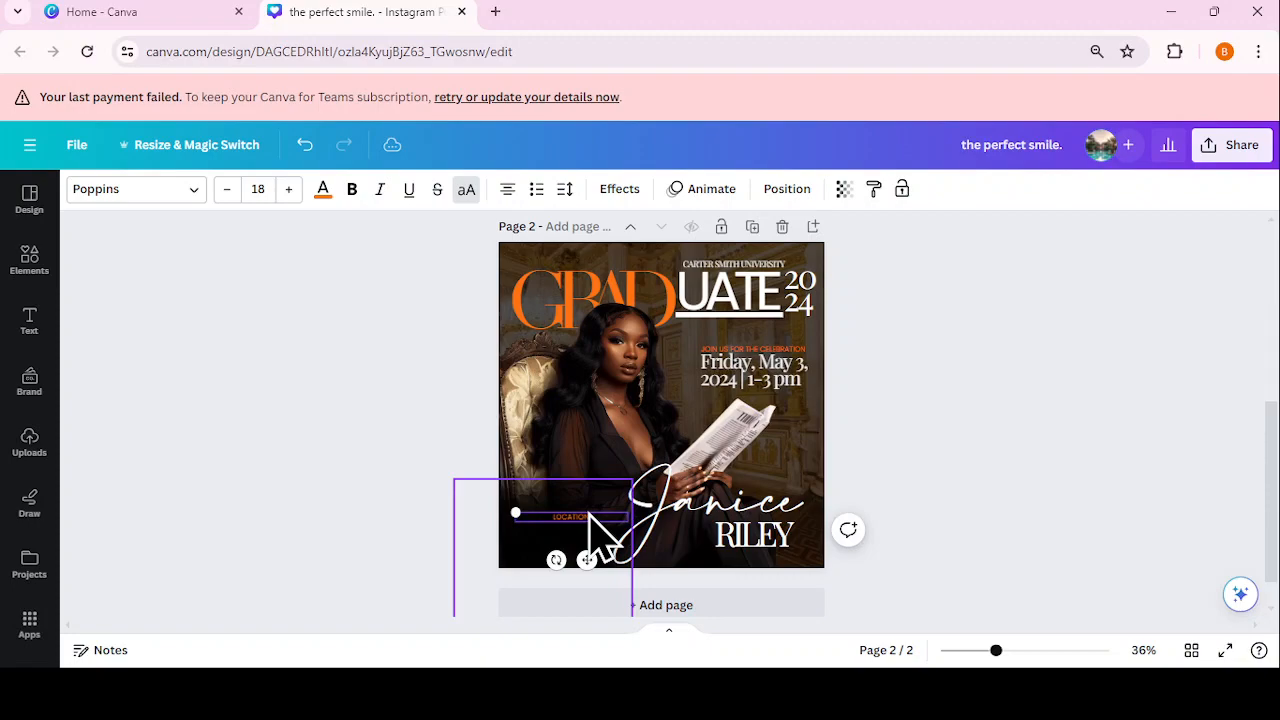
left_click(1101, 320)
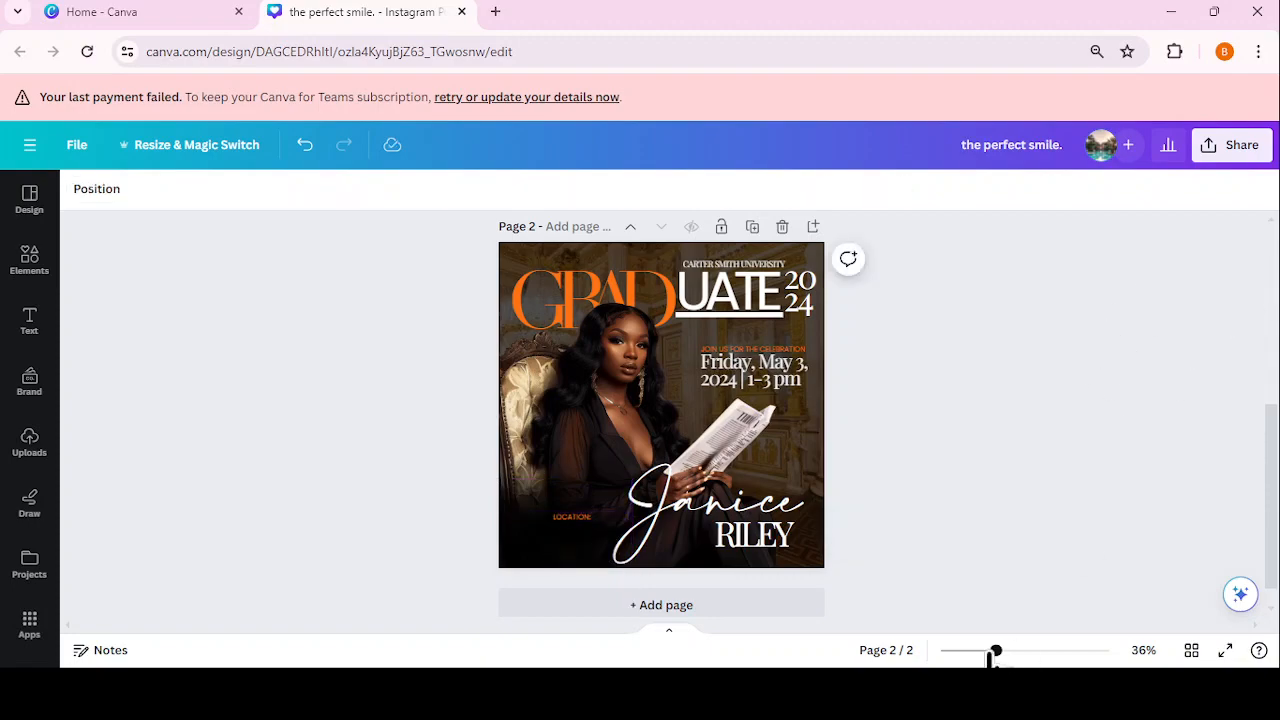
left_click_drag(996, 651, 1043, 651)
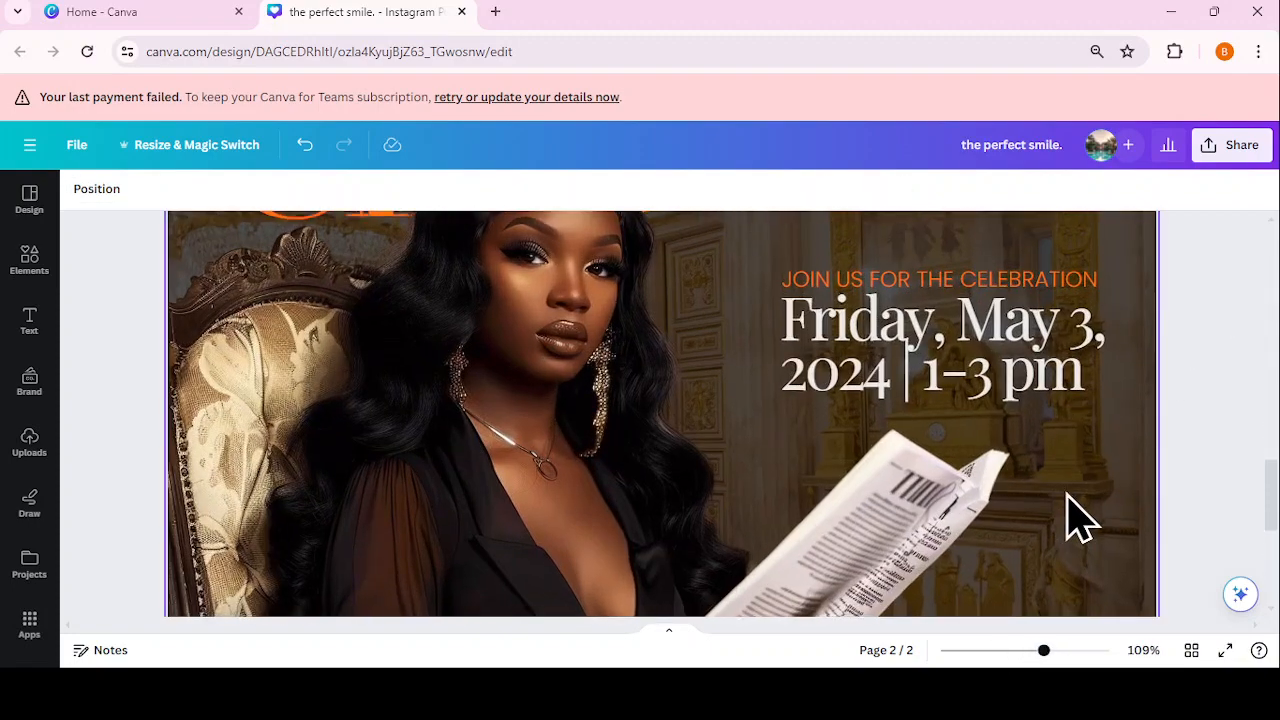
Step: Narrow the LOCATION: box to fit, shift it right and down, and make it bold
scroll(1070, 518, "down", 4)
scroll(1075, 518, "down", 2)
left_click(549, 414)
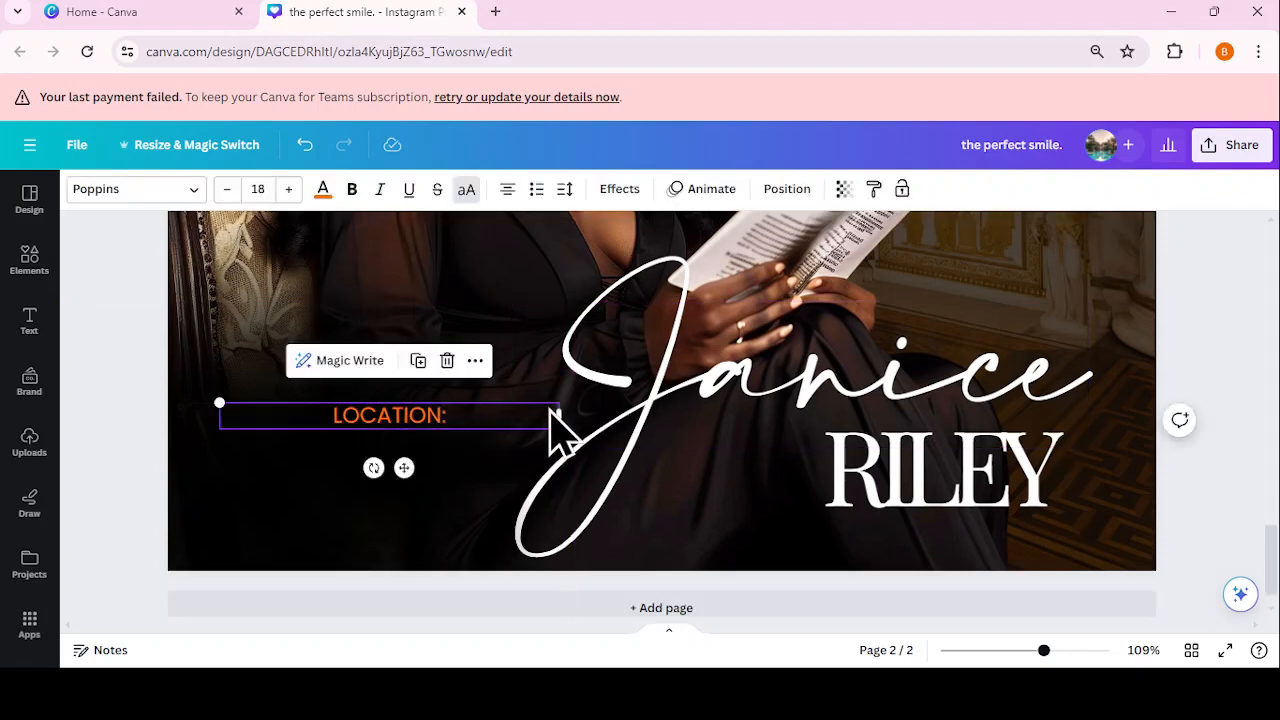
left_click(577, 422)
left_click(495, 420)
left_click_drag(556, 418, 352, 416)
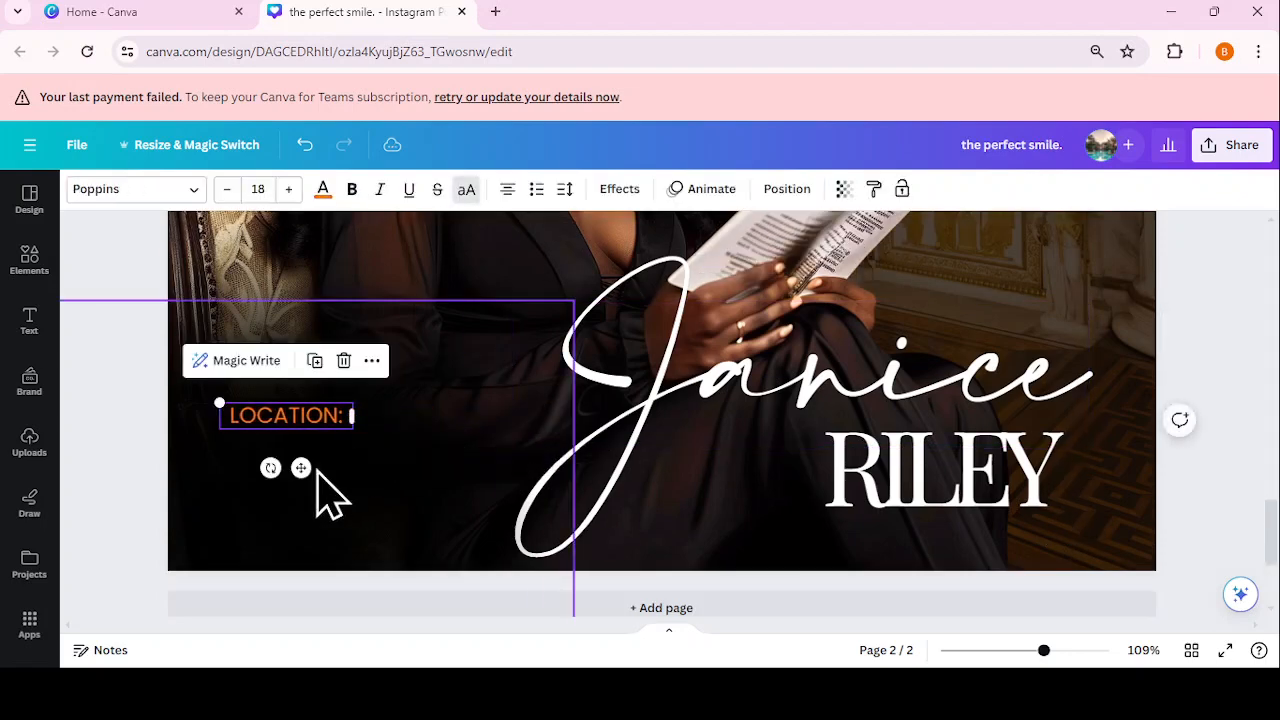
left_click_drag(302, 468, 392, 480)
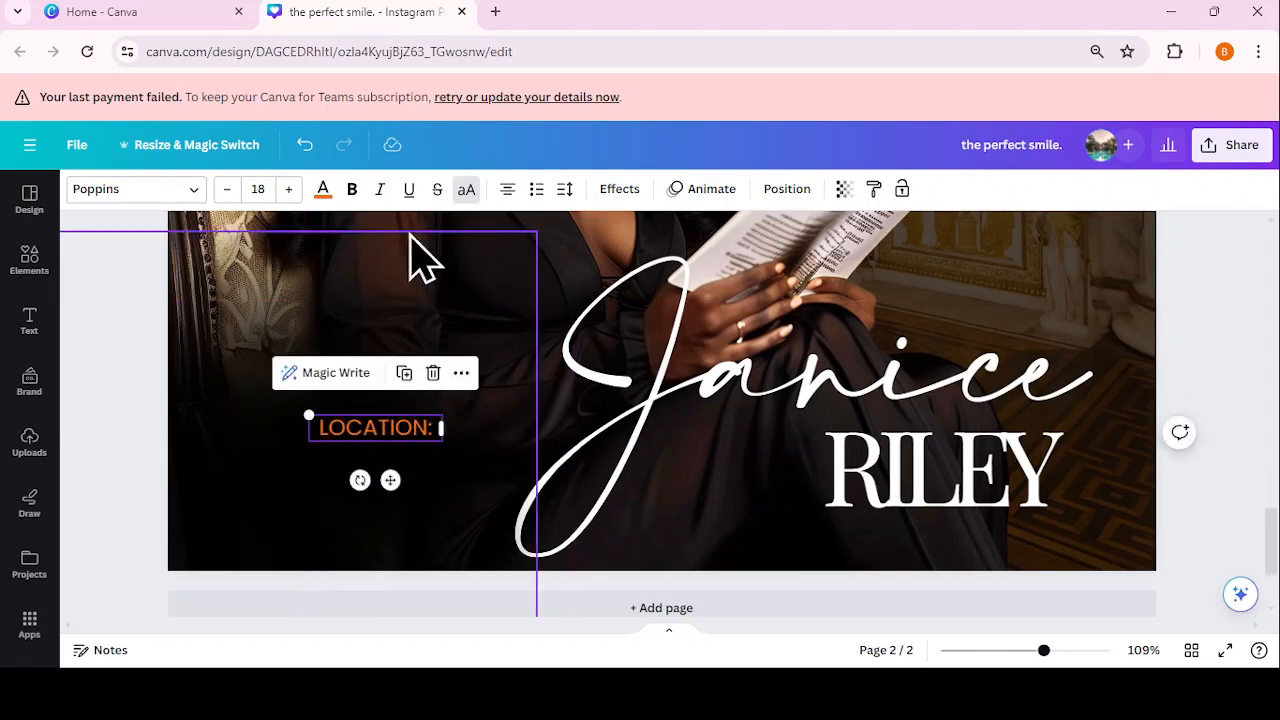
left_click(352, 189)
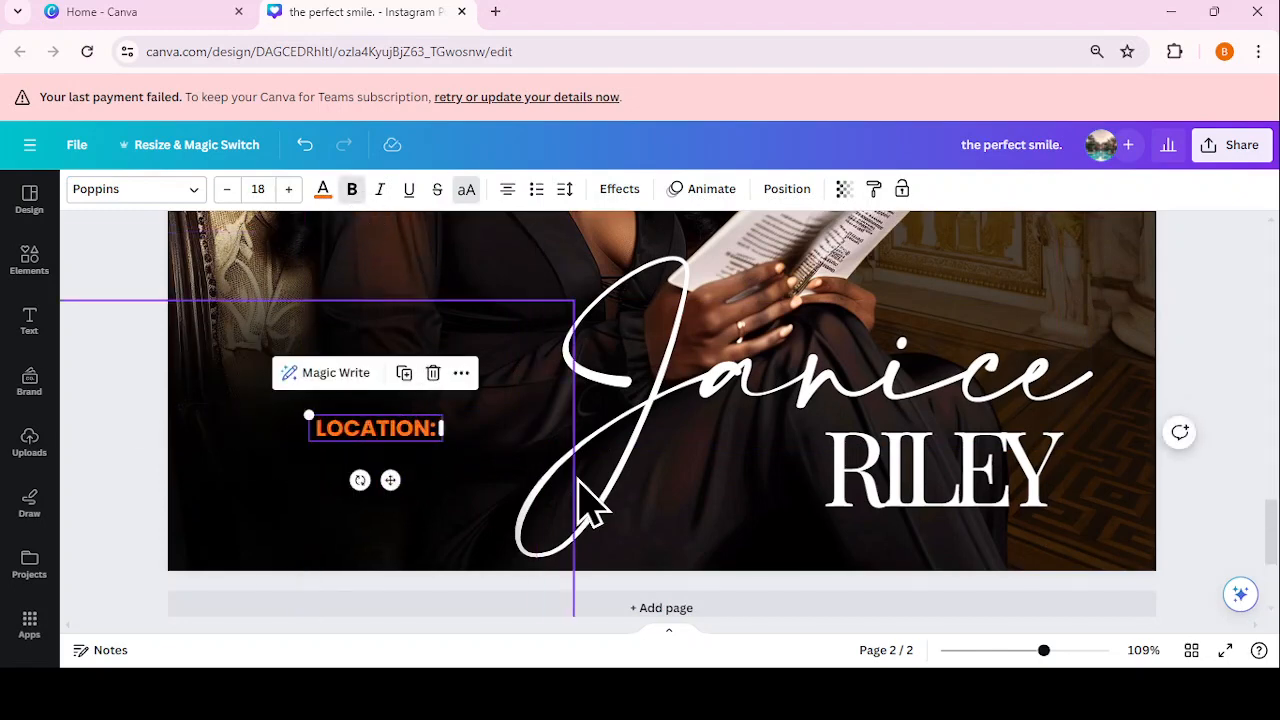
Step: Duplicate LOCATION: below itself and retype it as 'BRI DESIGNS, LINK IN BIO, AVE' over two lines
left_click(404, 373)
left_click_drag(408, 440, 401, 467)
double_click(401, 467)
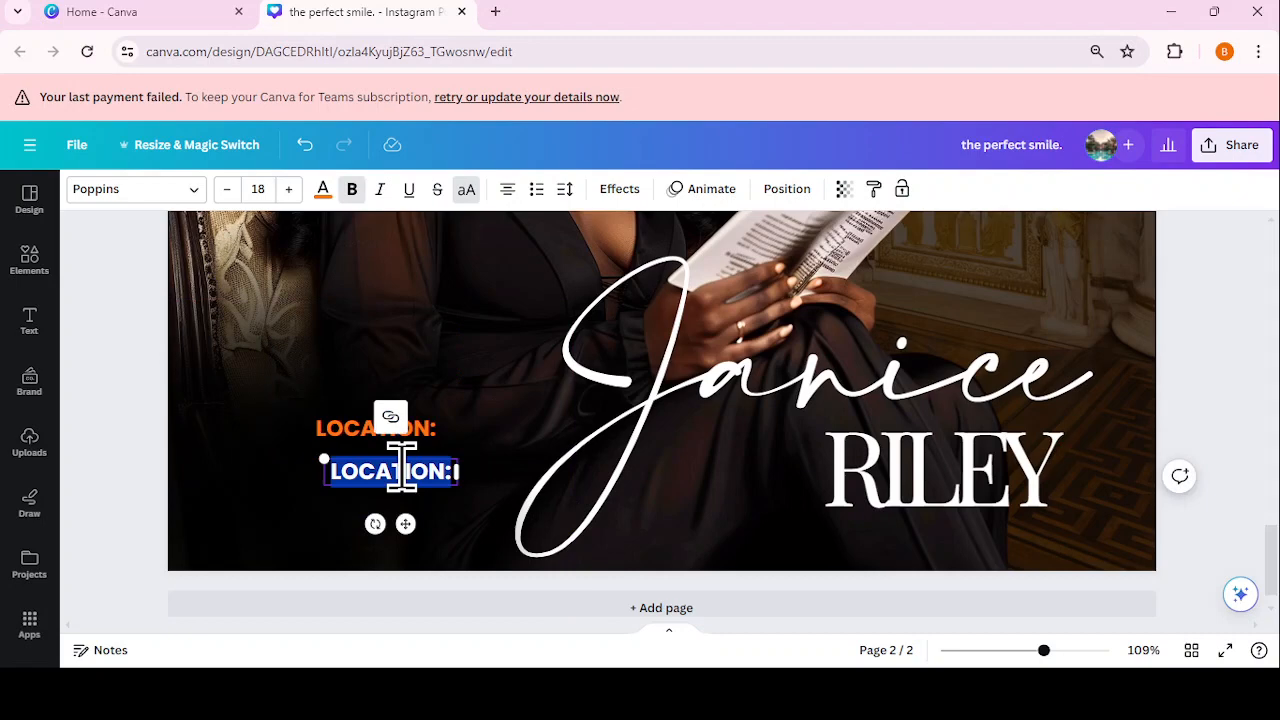
type("BR")
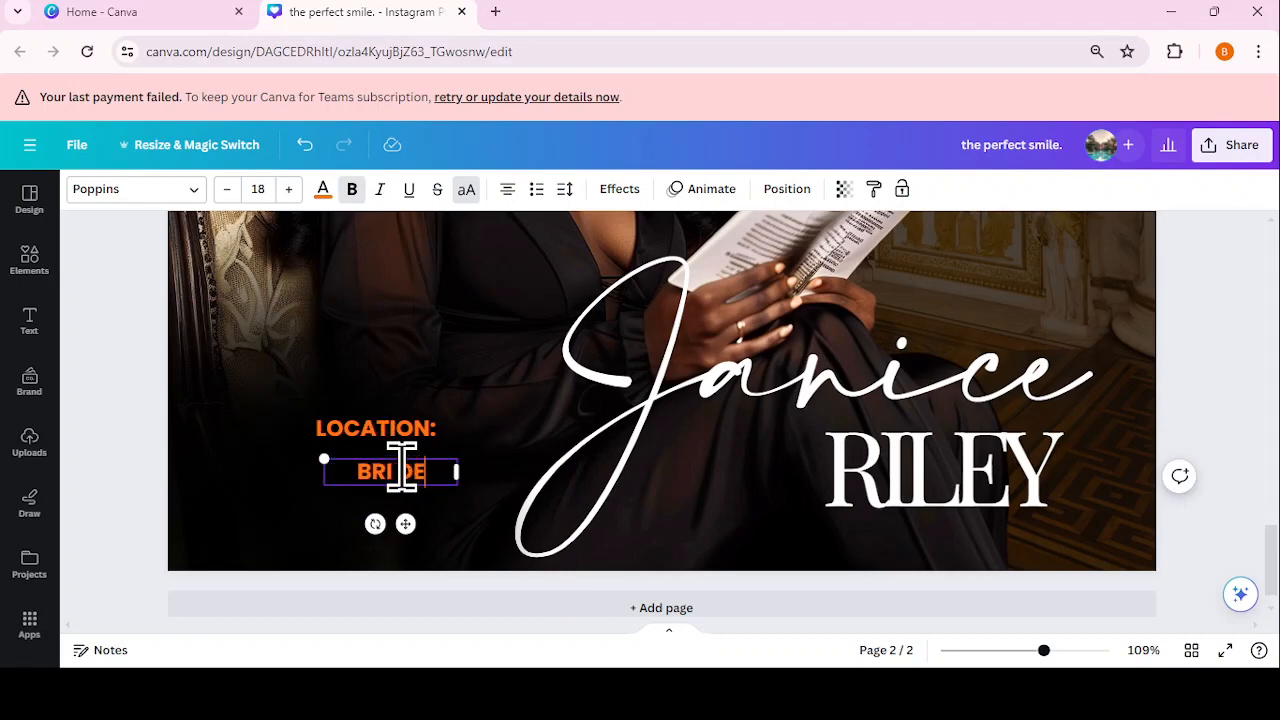
type("I DESIGNS")
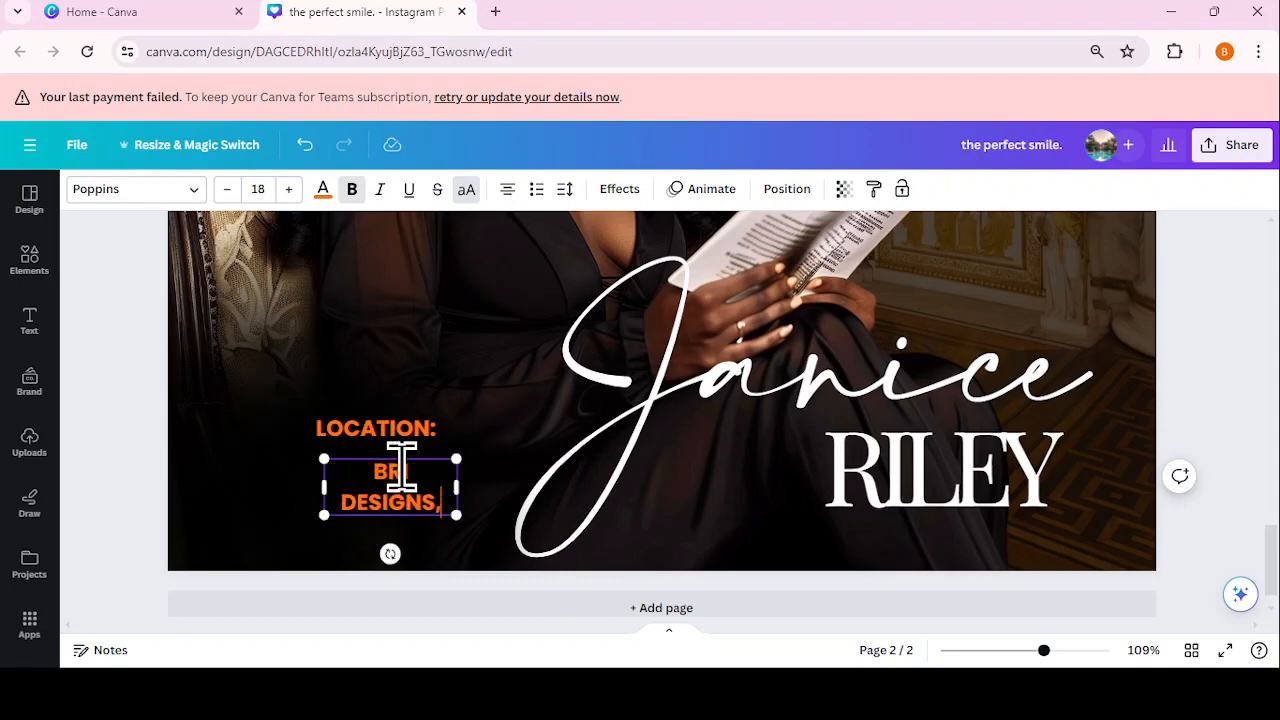
type(",")
key("Return")
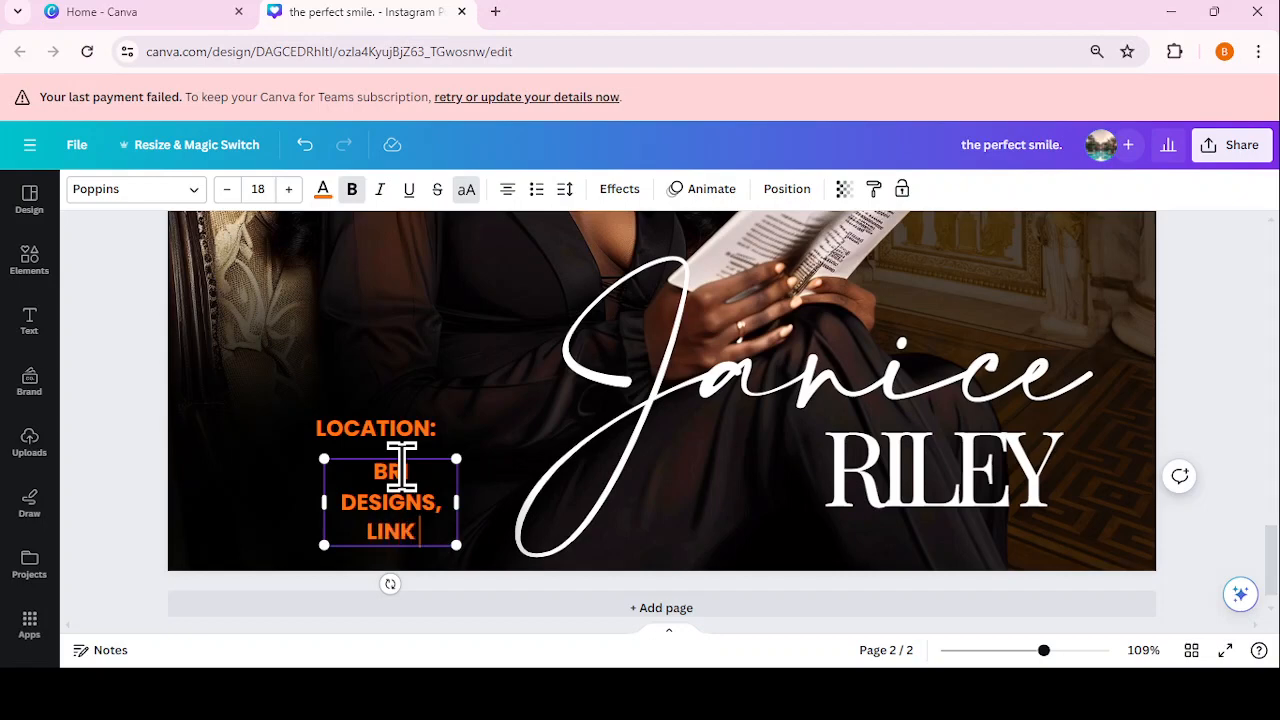
type("LINK IN BIO,")
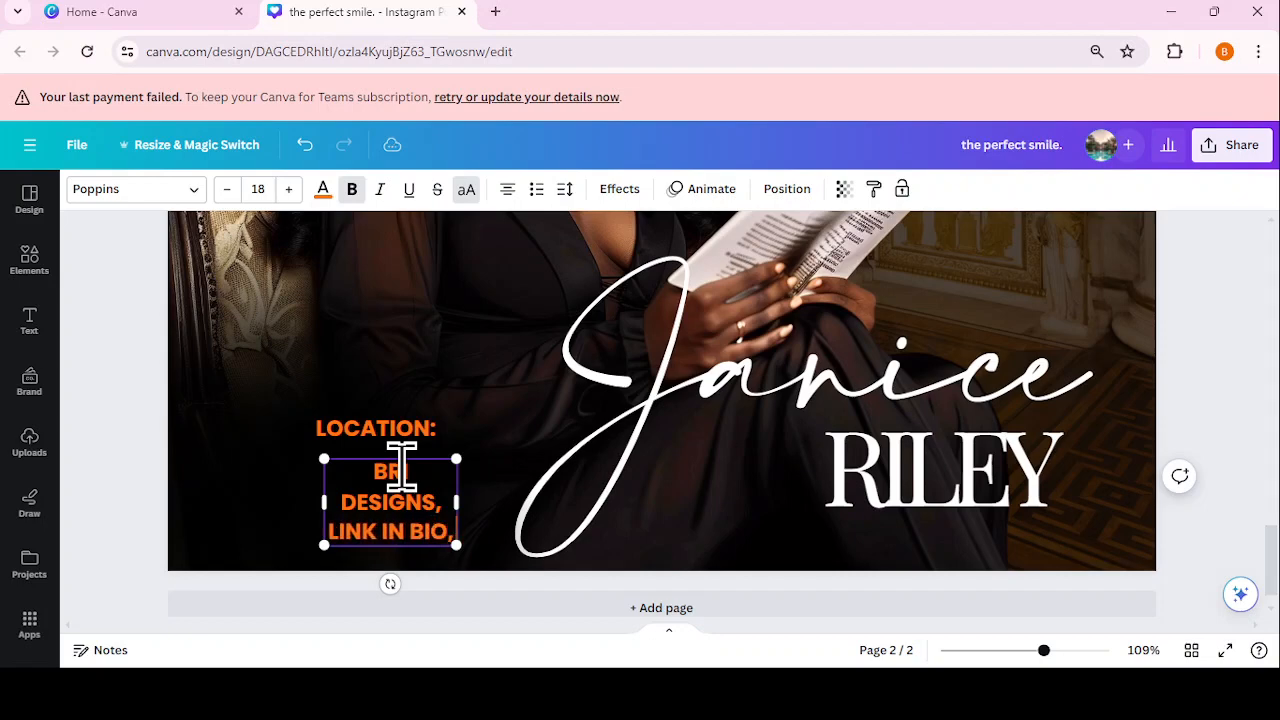
key("Return")
type("AVE")
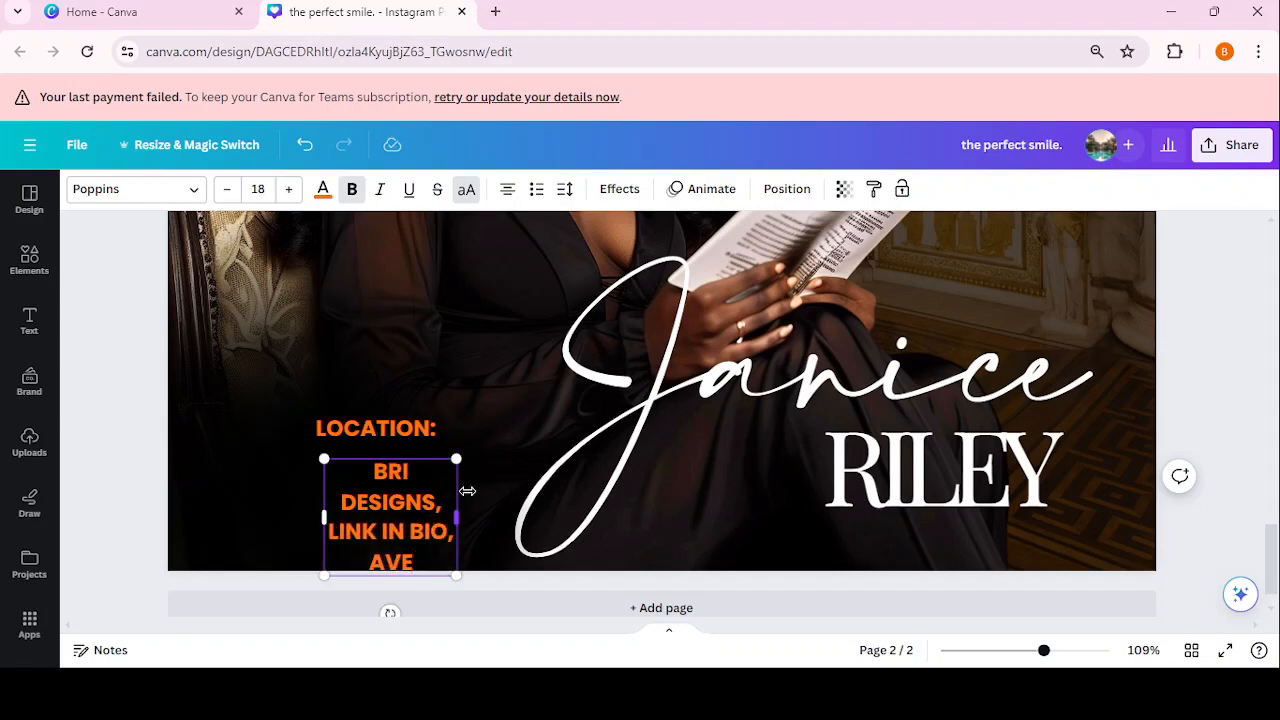
left_click_drag(467, 491, 513, 491)
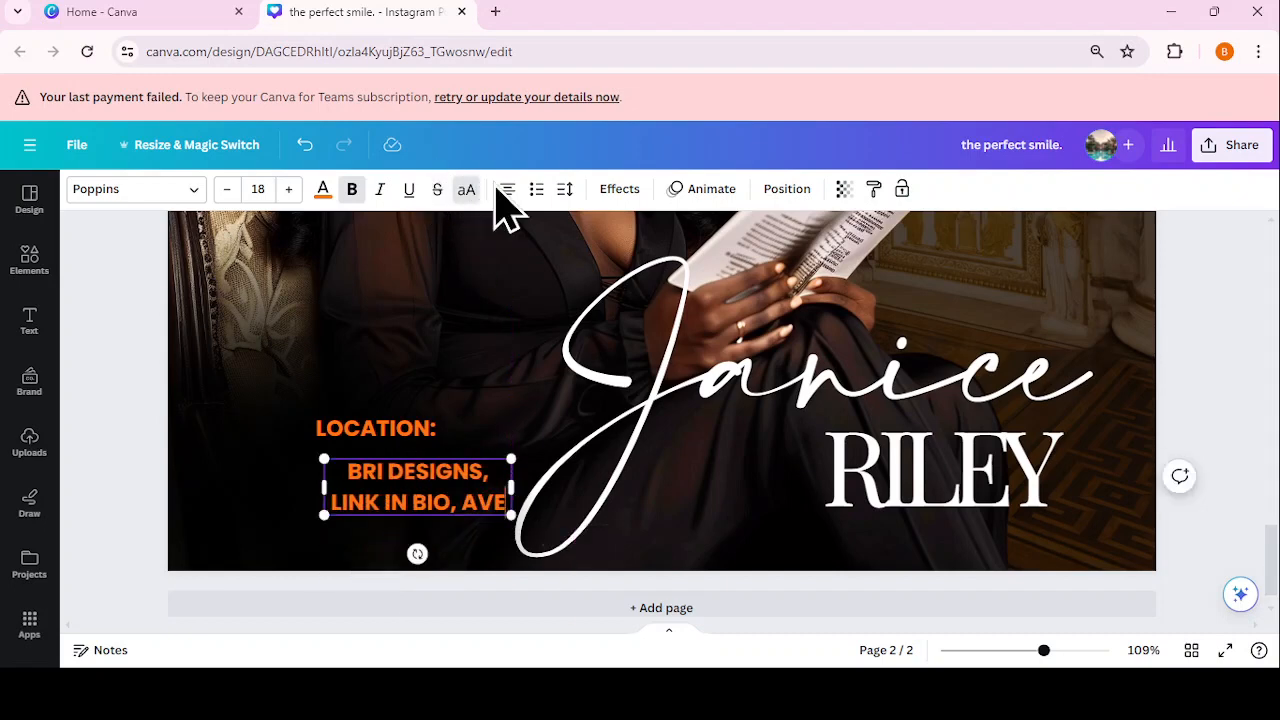
Step: Set the address text's alignment to left
left_click(505, 190)
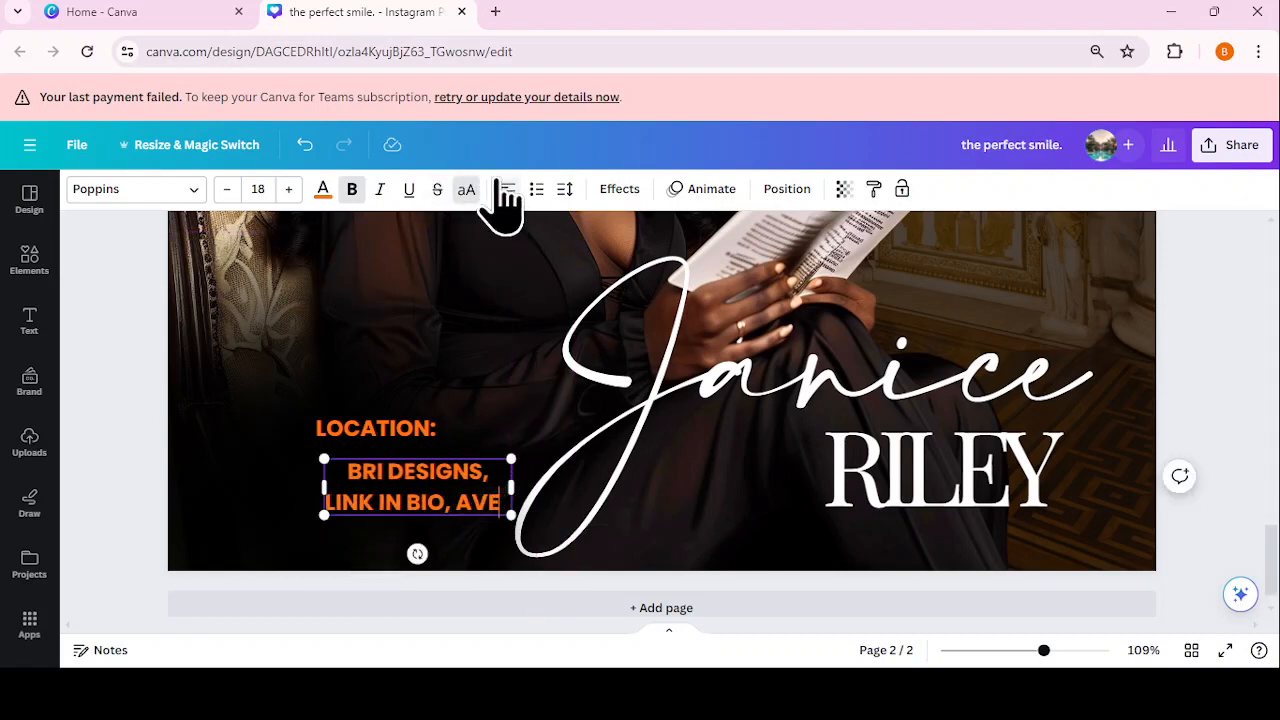
left_click(508, 190)
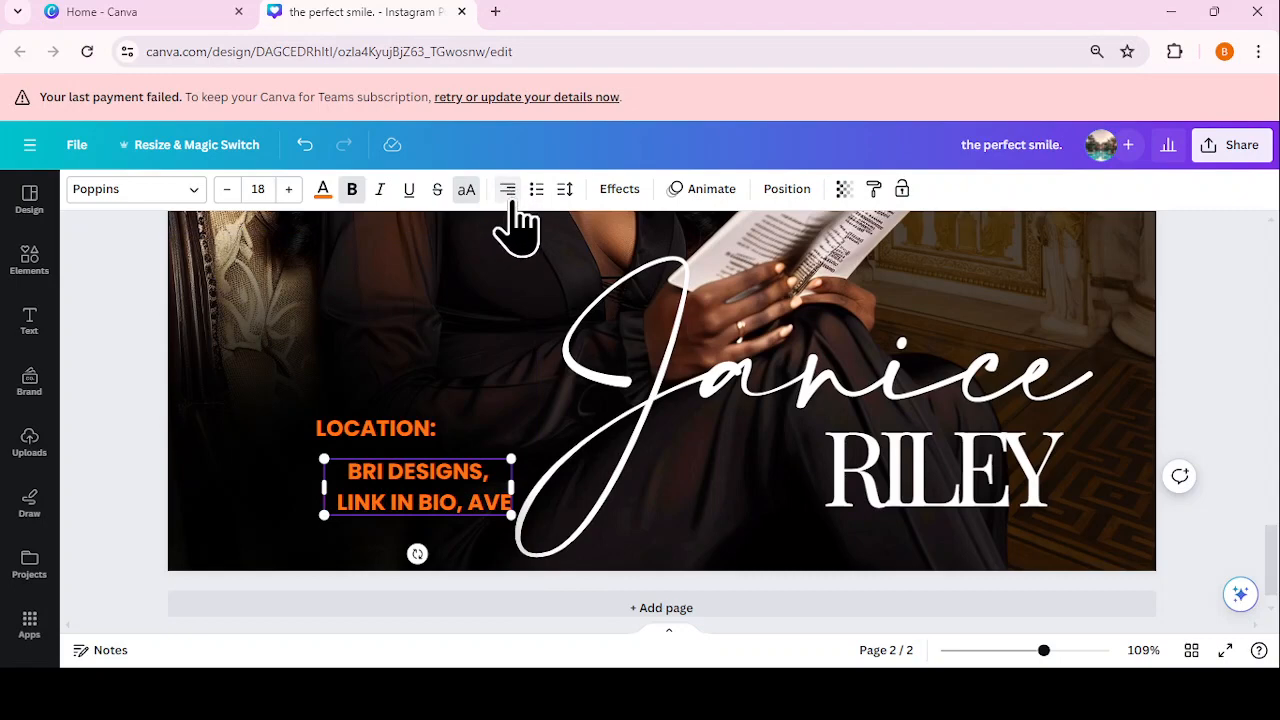
left_click(508, 190)
left_click(508, 190)
left_click(608, 515)
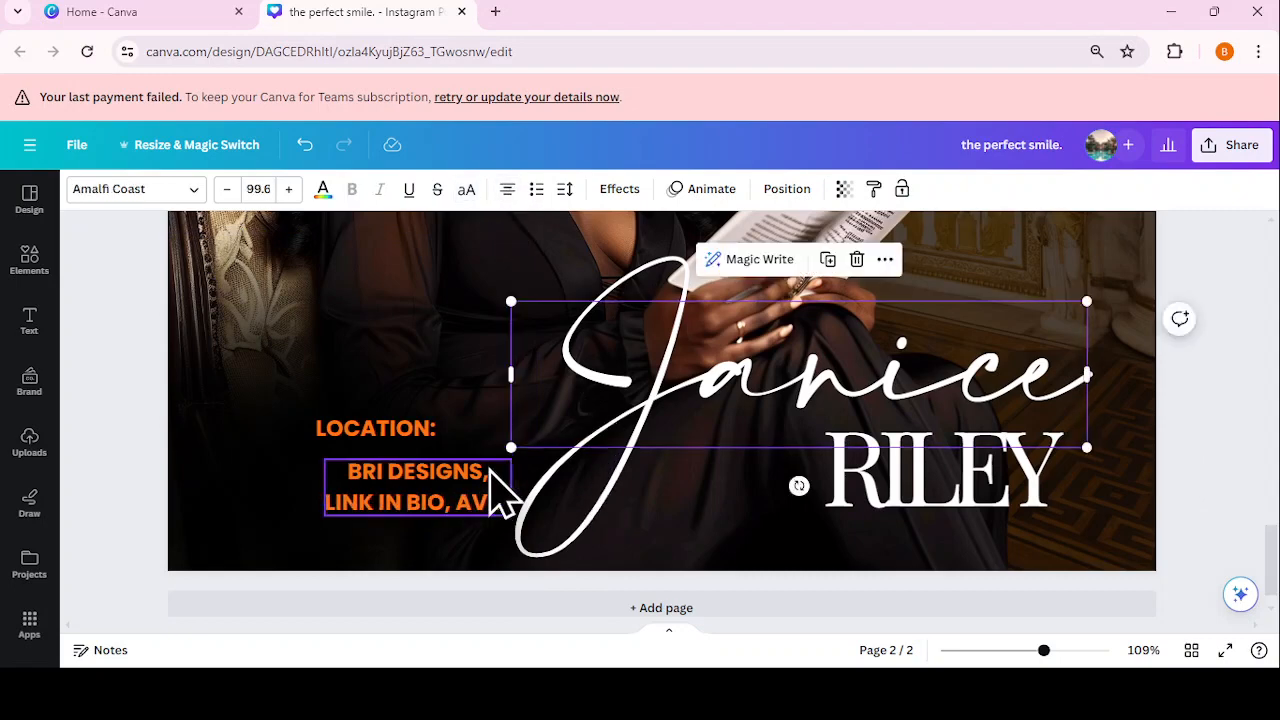
left_click(490, 478)
left_click(510, 195)
left_click(508, 190)
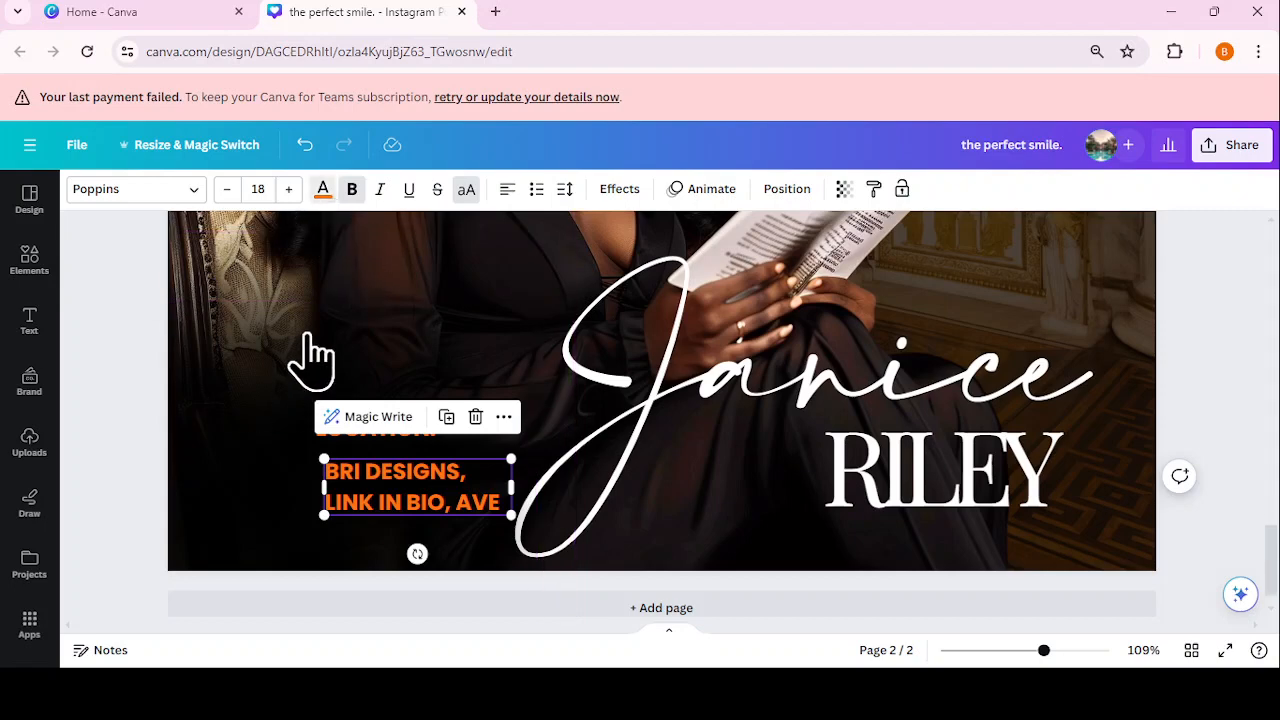
Step: Make the address text white, non-bold, and set in Playfair Display
left_click(323, 190)
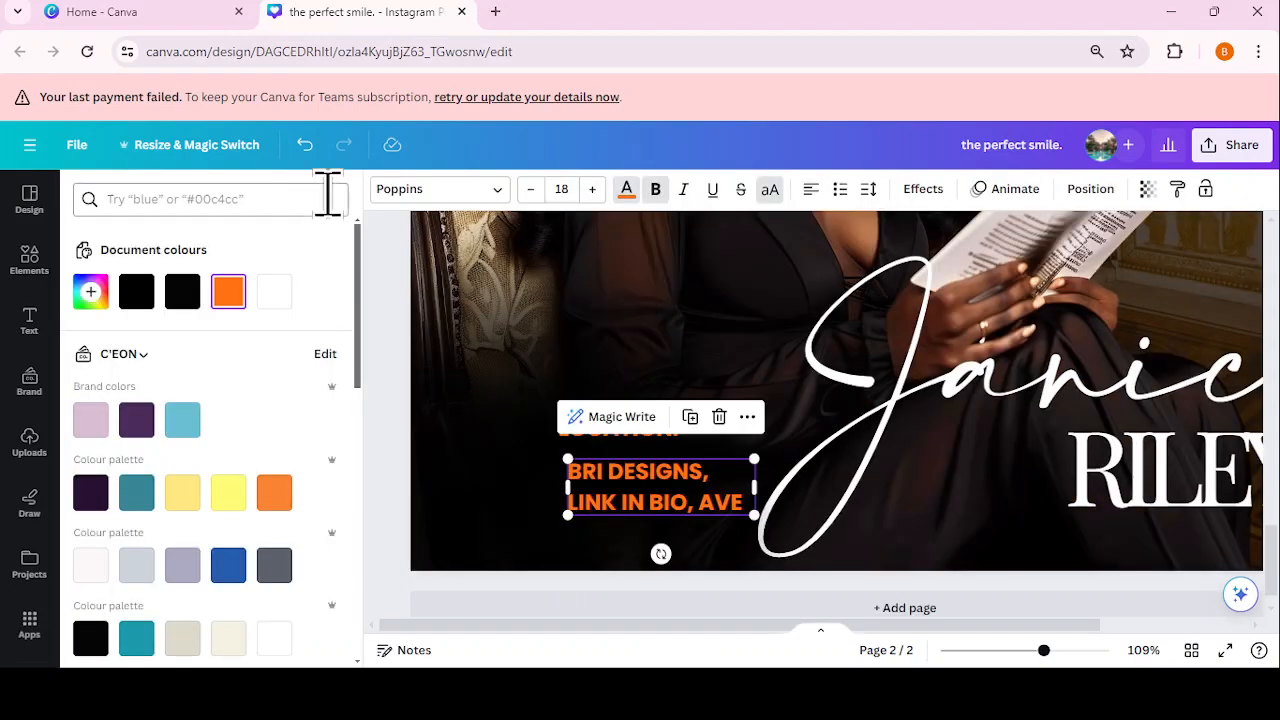
left_click(276, 300)
left_click(655, 191)
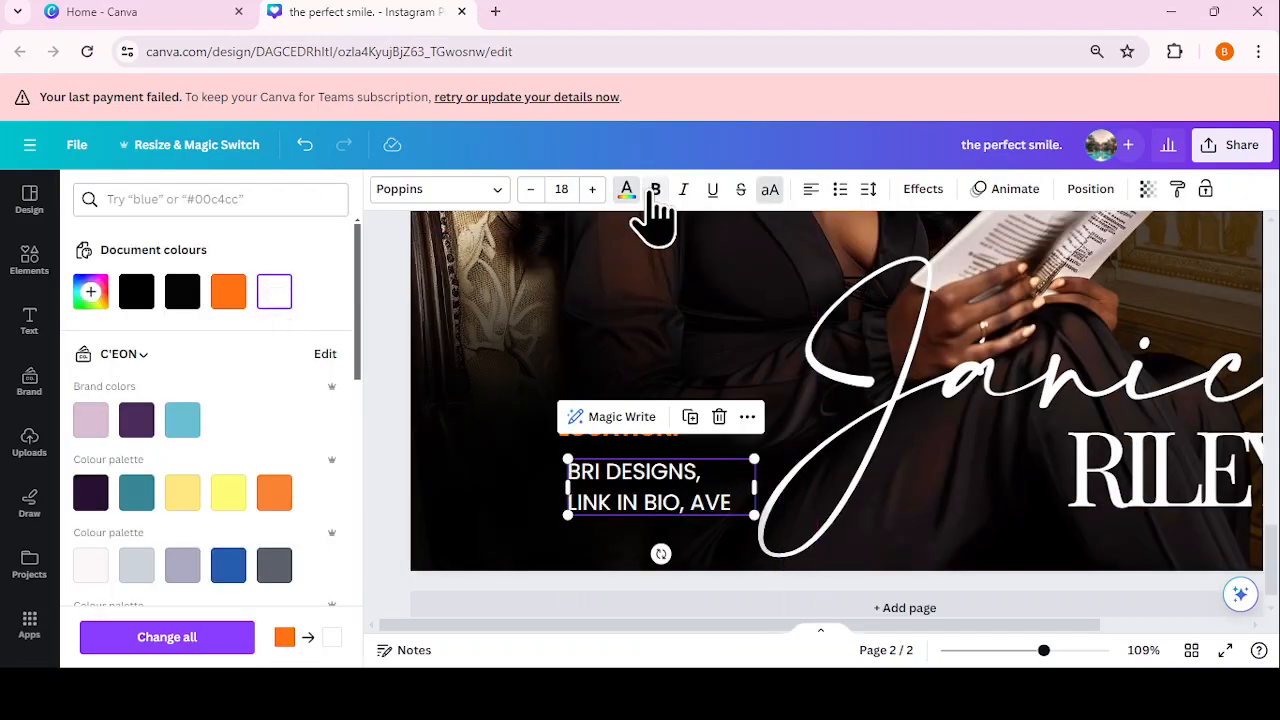
left_click(484, 190)
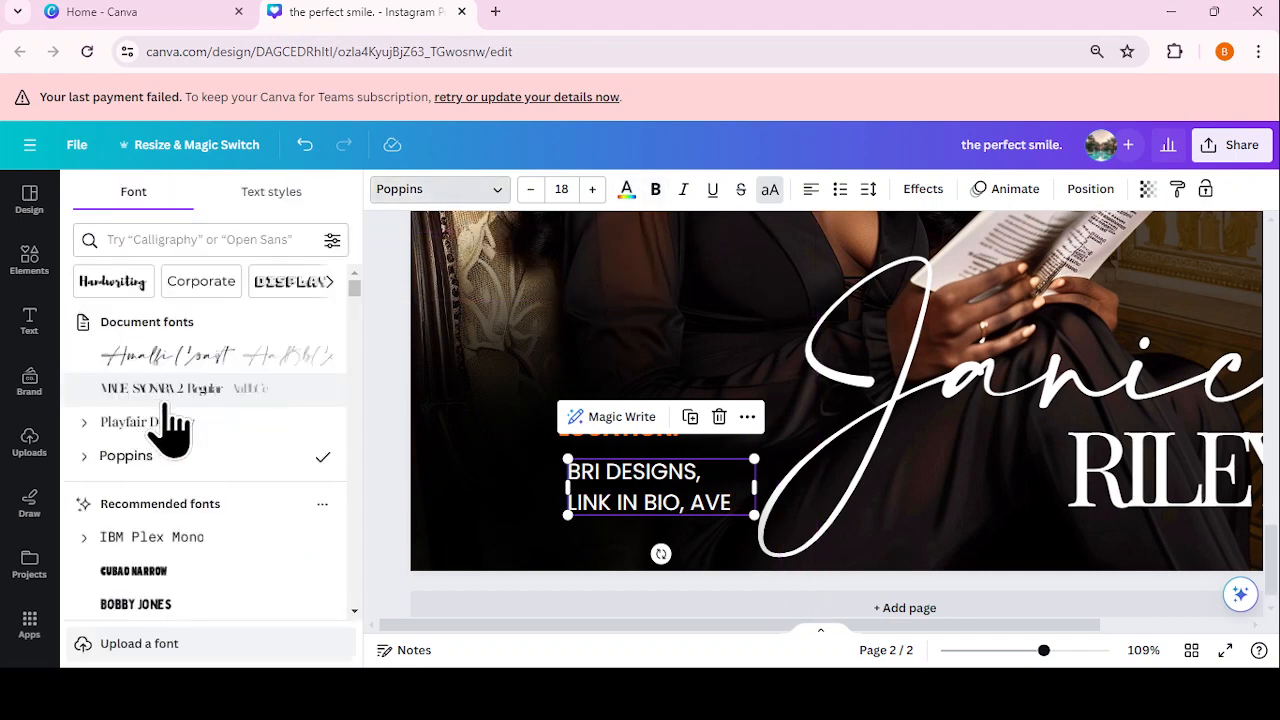
left_click(175, 424)
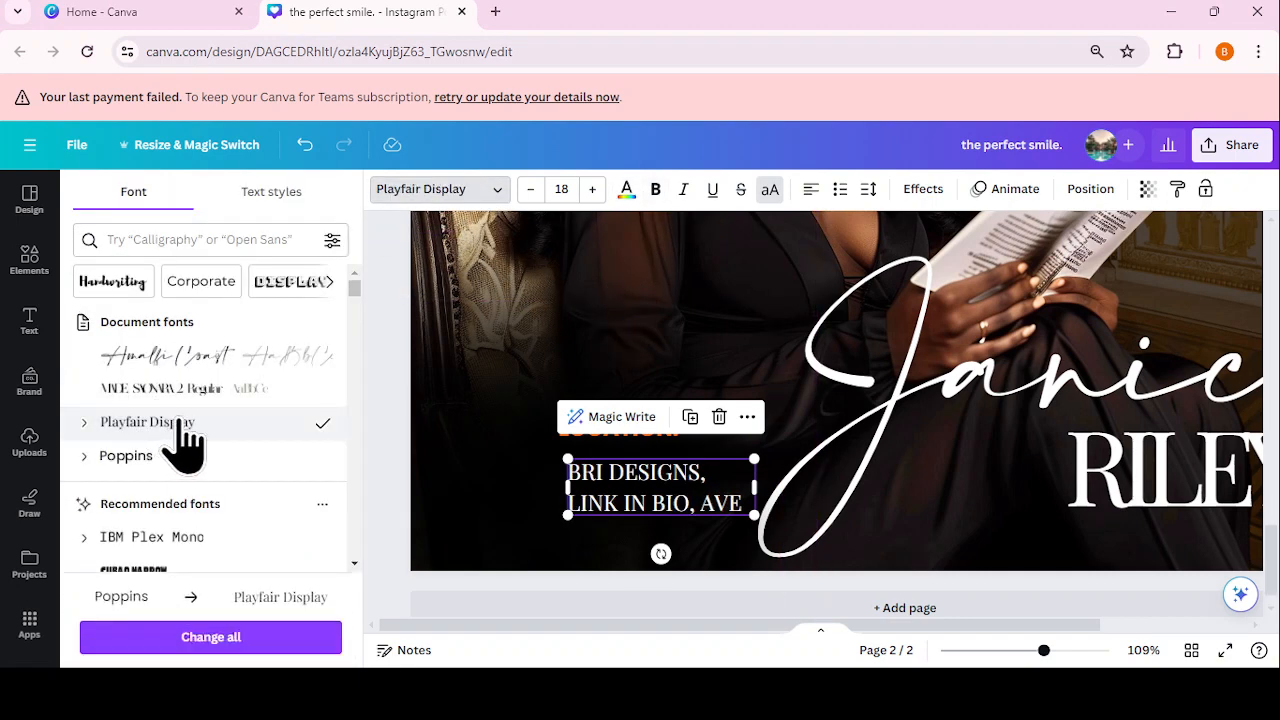
left_click(380, 423)
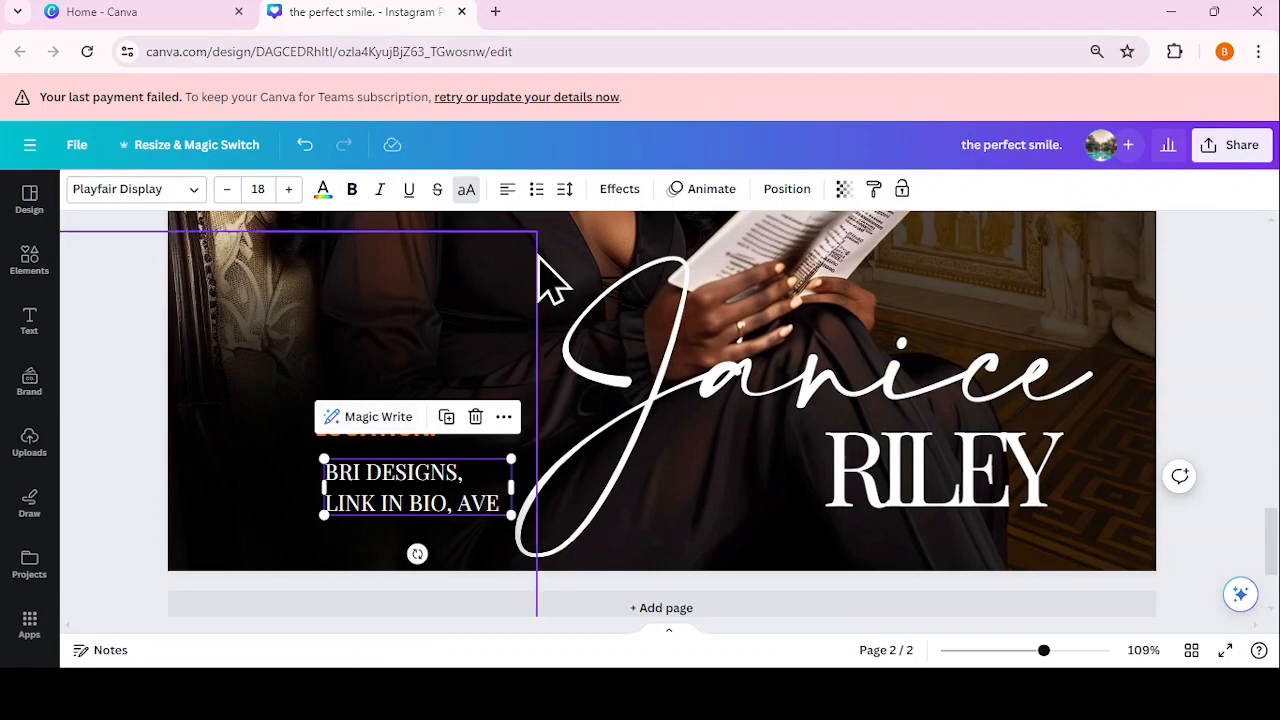
Step: Tighten the address letter spacing to -76 and line spacing to about 1.1, narrowing its box
left_click(565, 189)
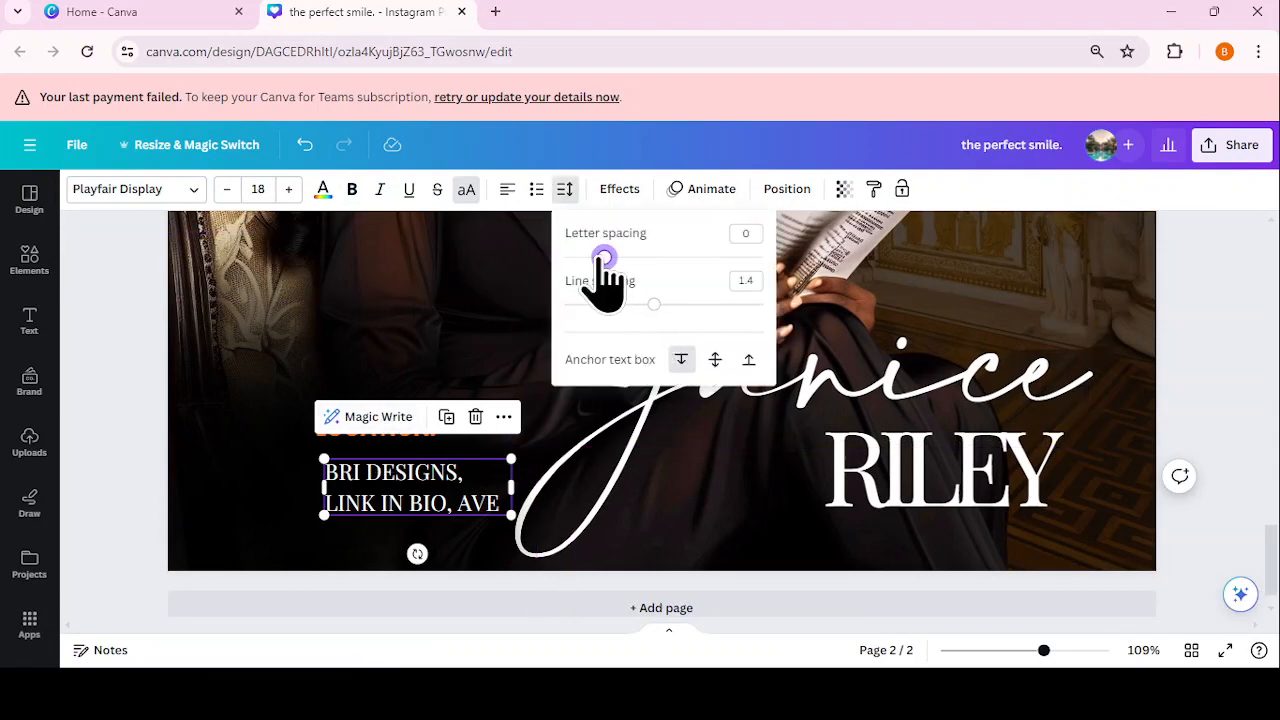
left_click_drag(604, 260, 590, 258)
left_click_drag(654, 304, 625, 304)
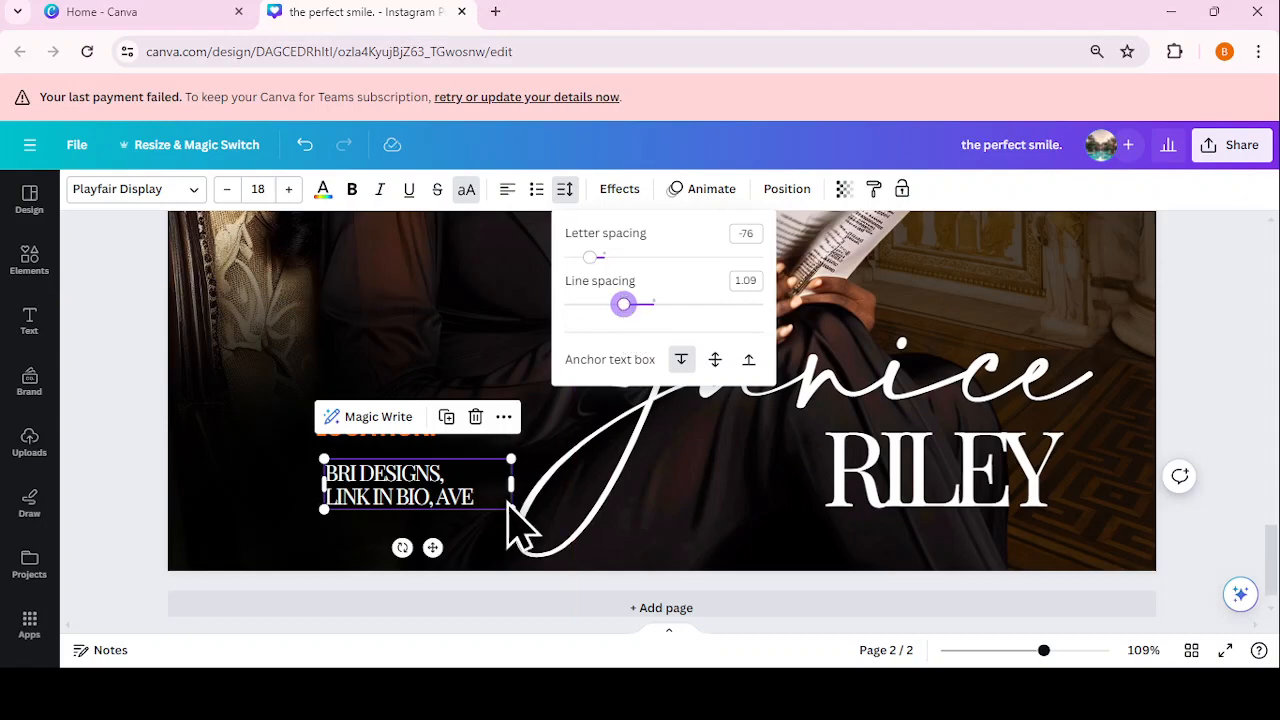
left_click_drag(511, 484, 340, 477)
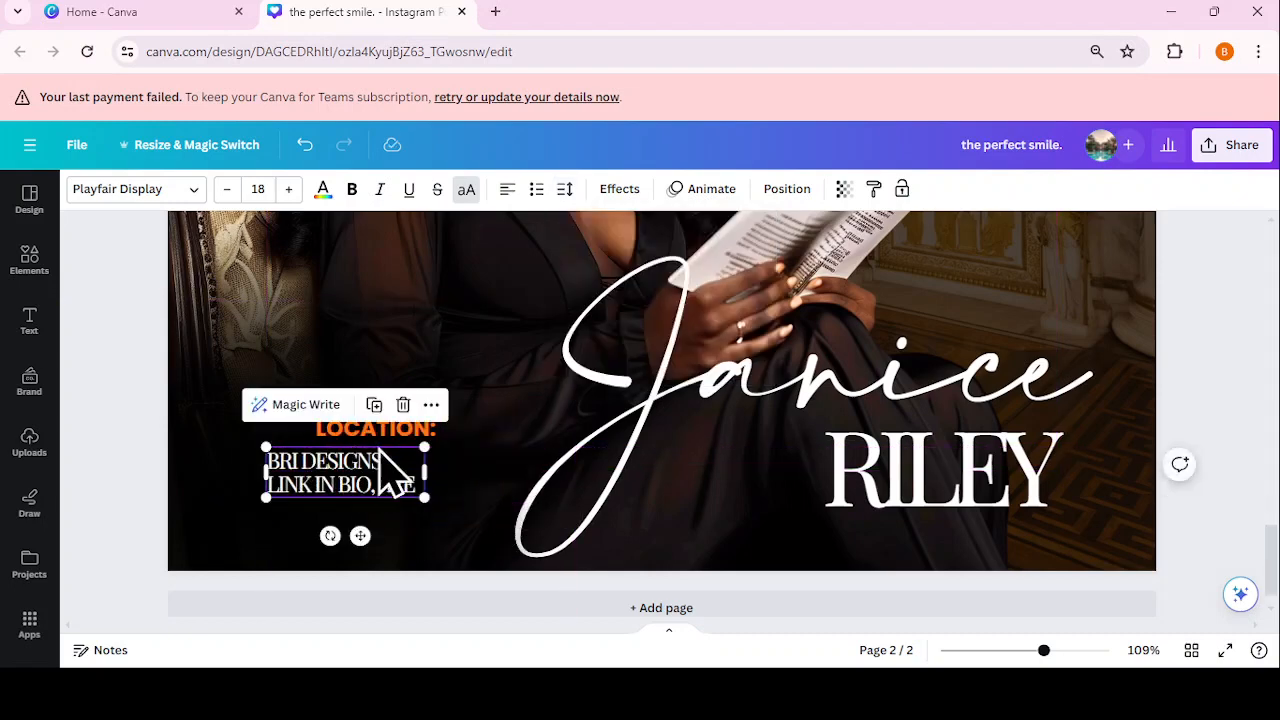
Step: Enlarge the address to size 22.9 and line it up neatly under LOCATION:
left_click_drag(395, 428, 350, 423)
left_click(391, 495)
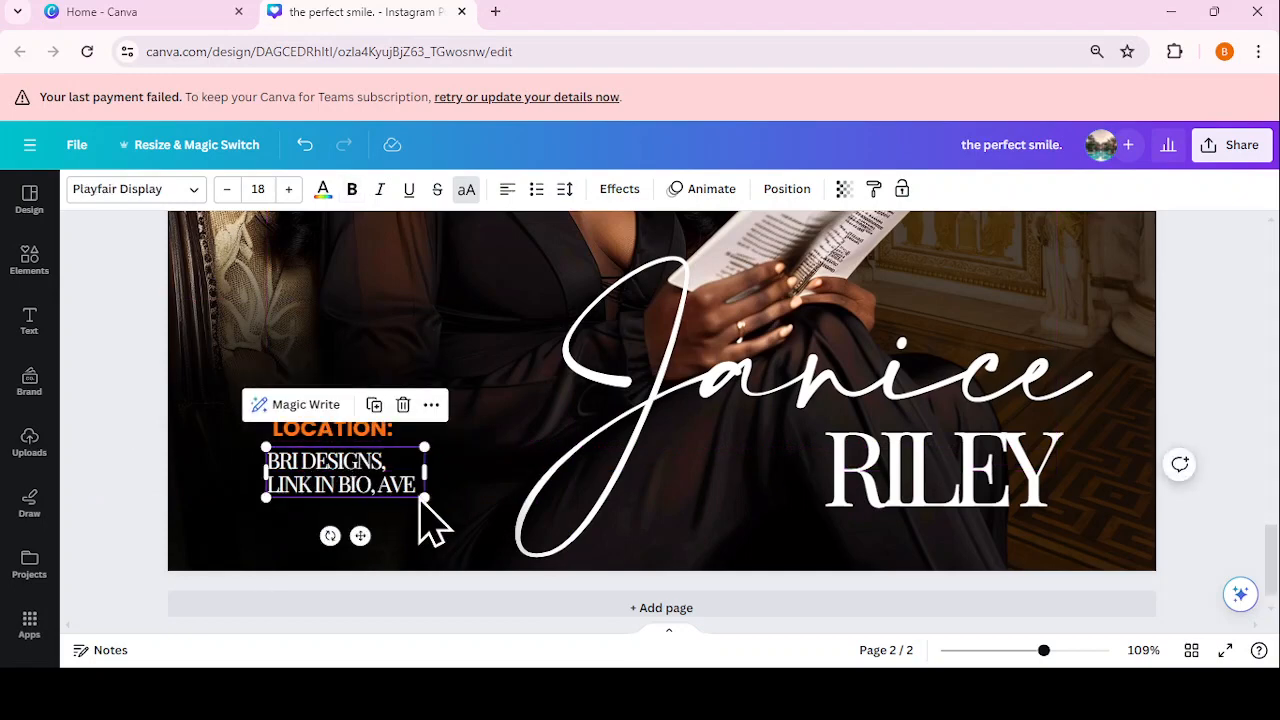
left_click_drag(422, 498, 460, 525)
left_click_drag(434, 489, 419, 489)
left_click(582, 455)
left_click_drag(354, 428, 346, 431)
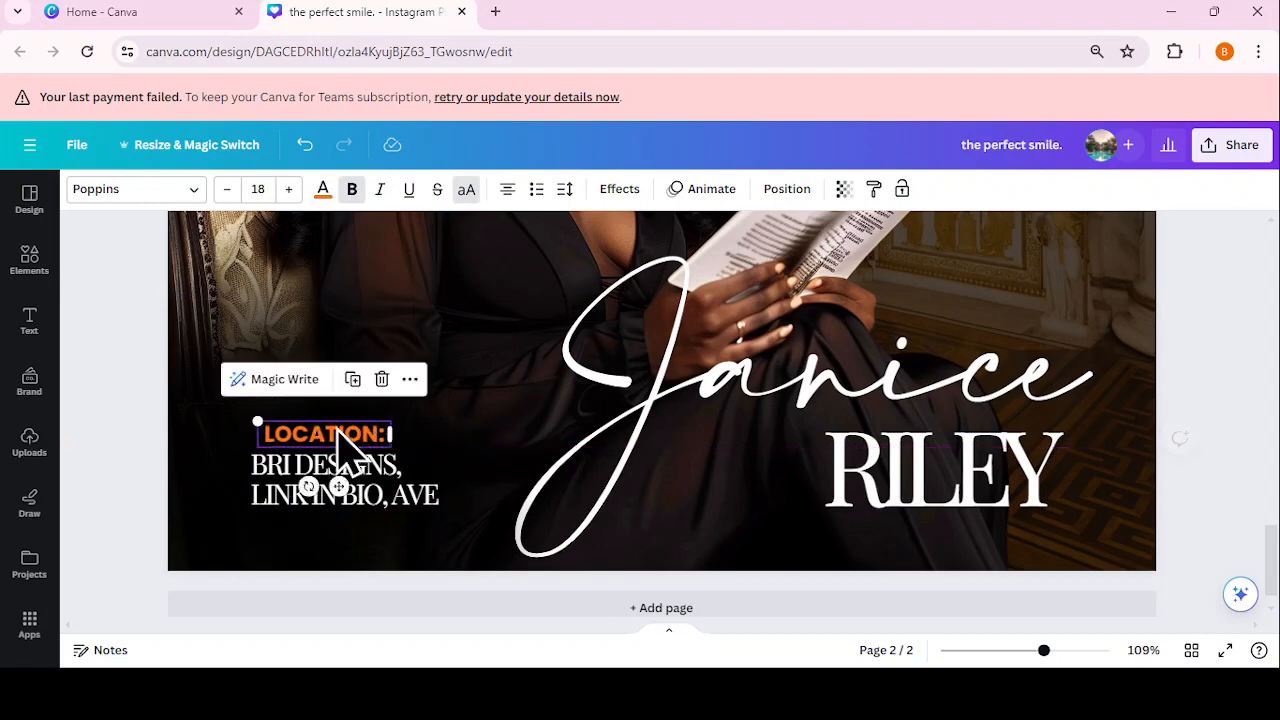
left_click(564, 189)
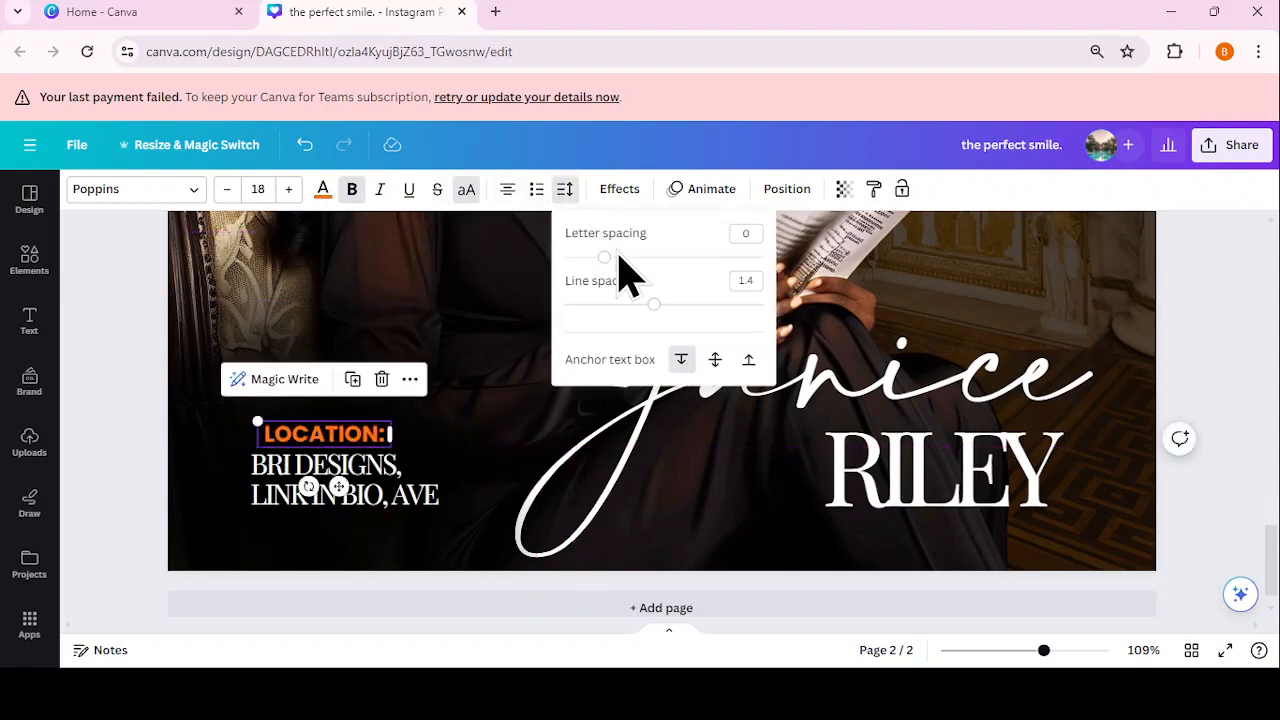
left_click(491, 551)
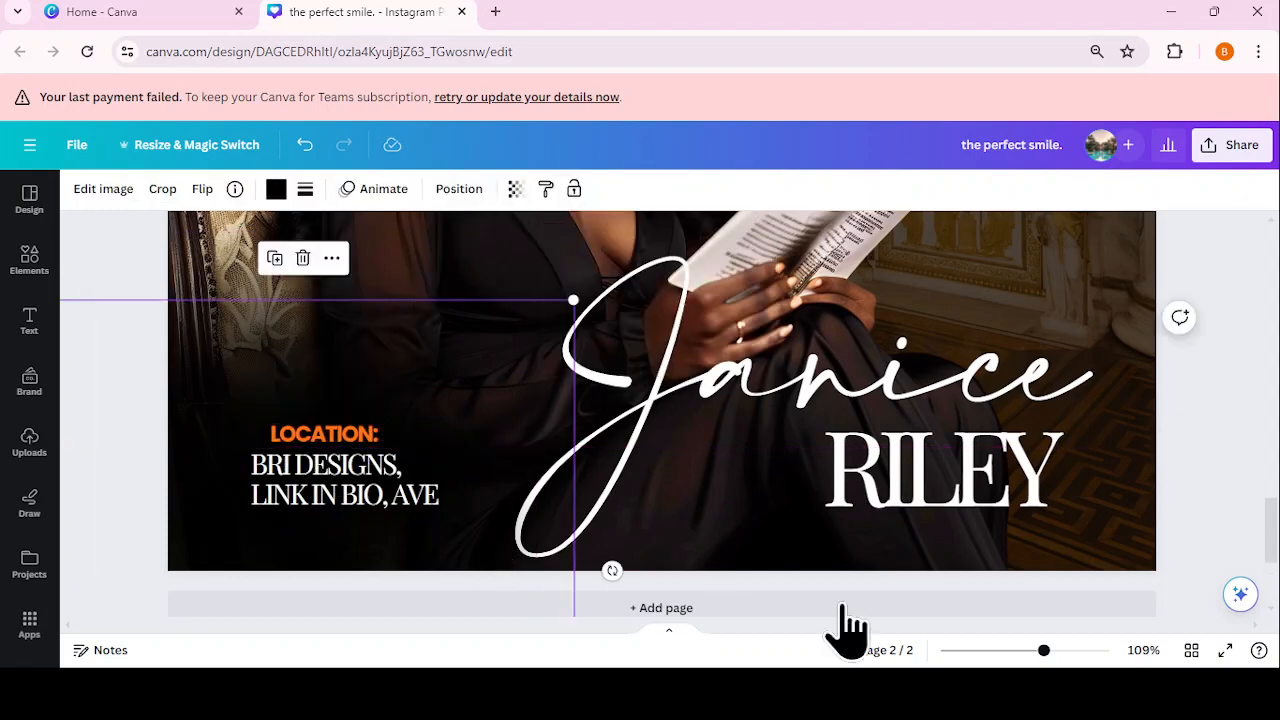
Step: Zoom out to about 44% so the whole flyer fits on screen
left_click_drag(1050, 656, 1020, 645)
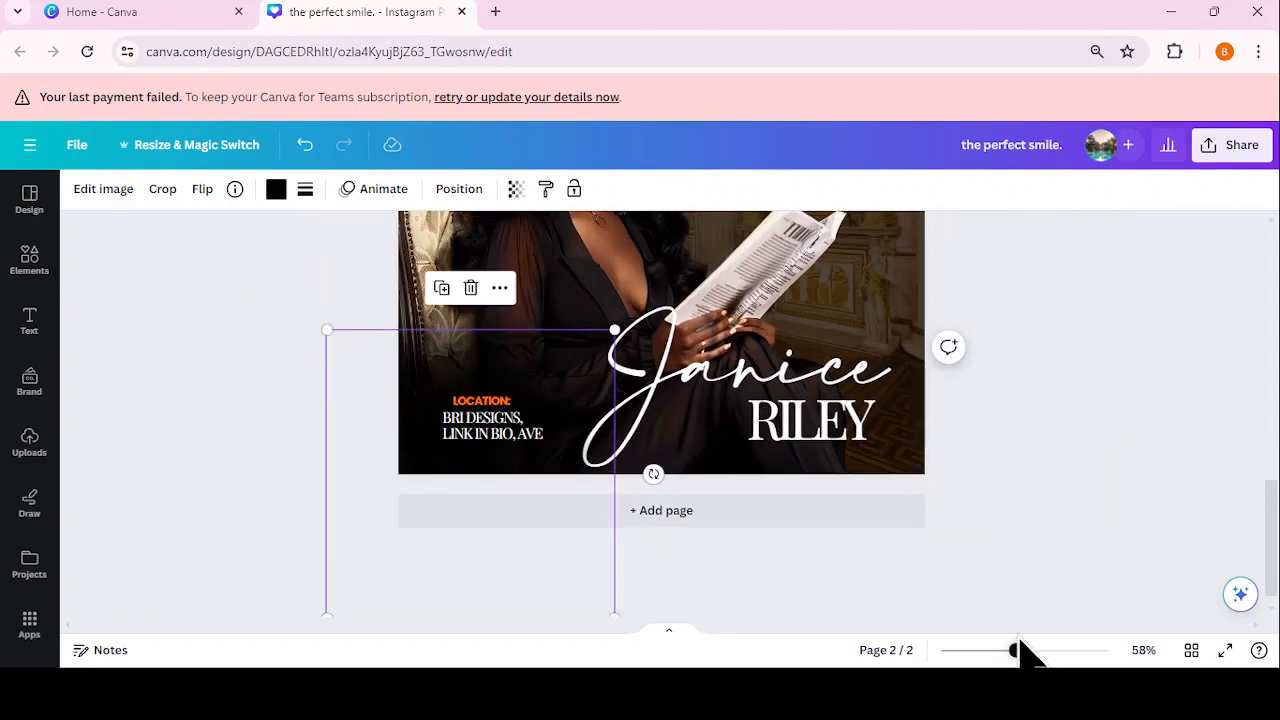
left_click(482, 435)
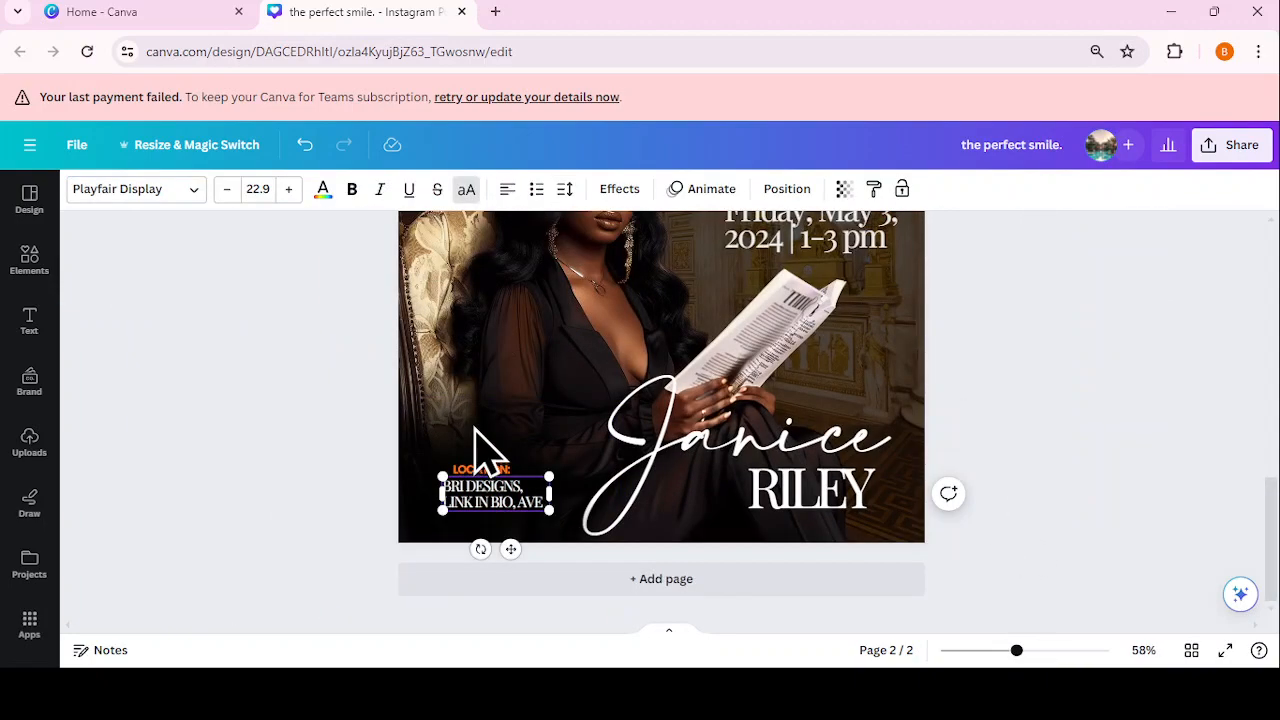
left_click(1108, 450)
scroll(1146, 600, "up", 1)
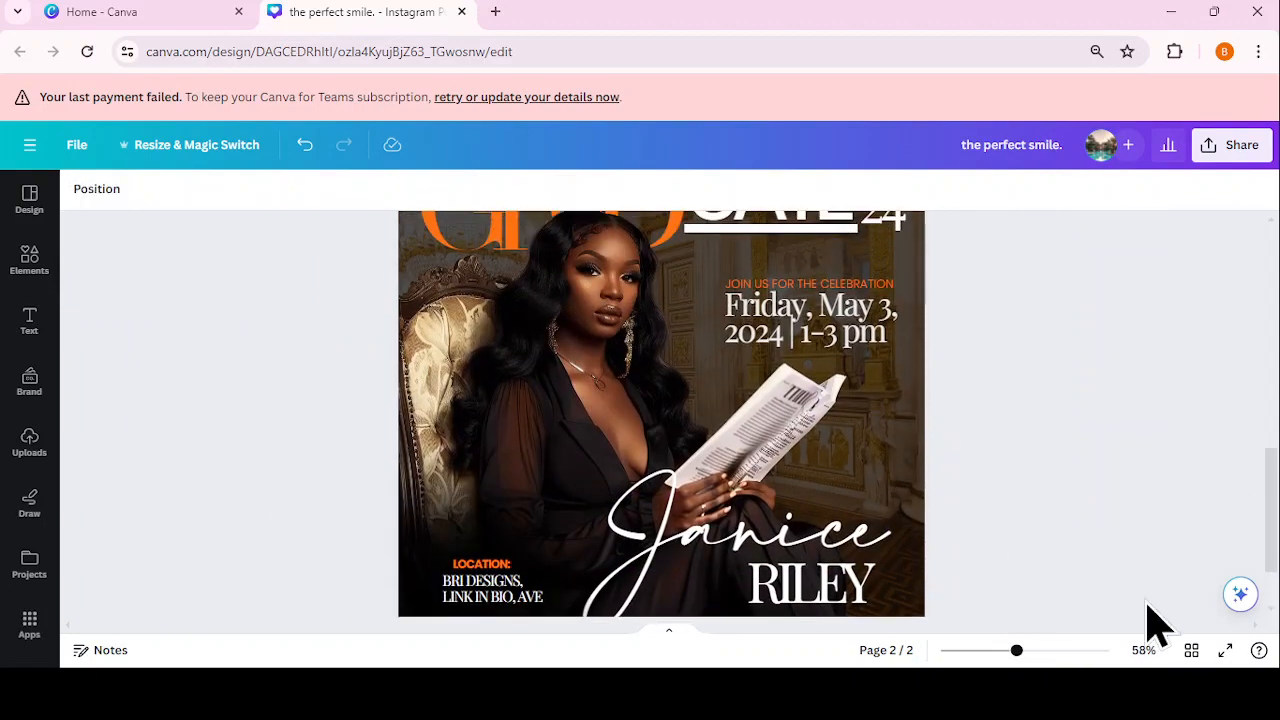
left_click(998, 652)
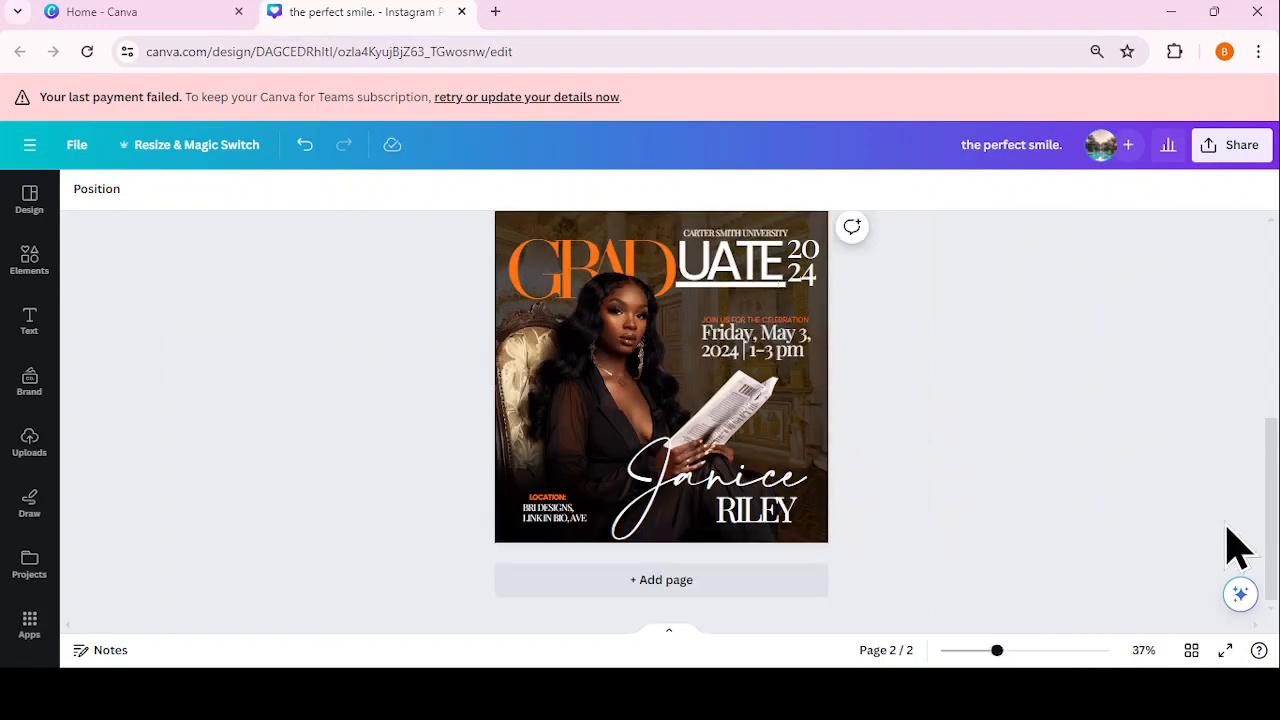
left_click_drag(1008, 650, 1002, 651)
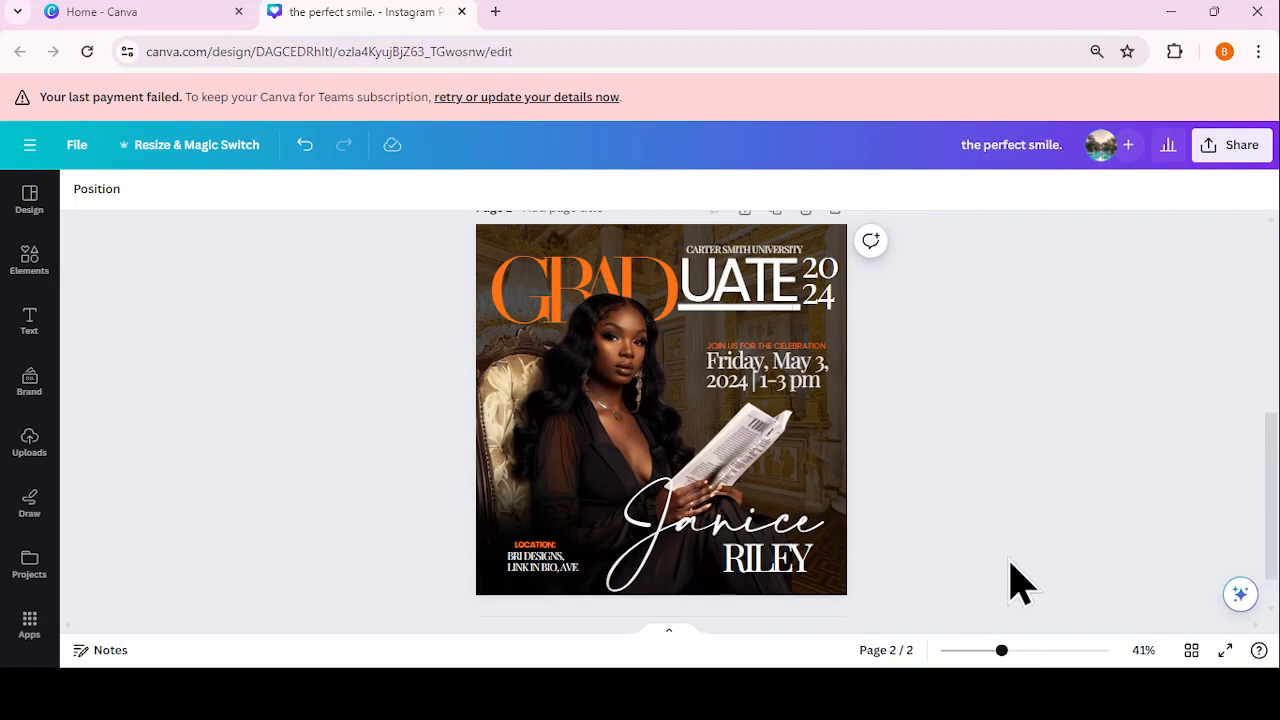
left_click_drag(1002, 652, 1004, 652)
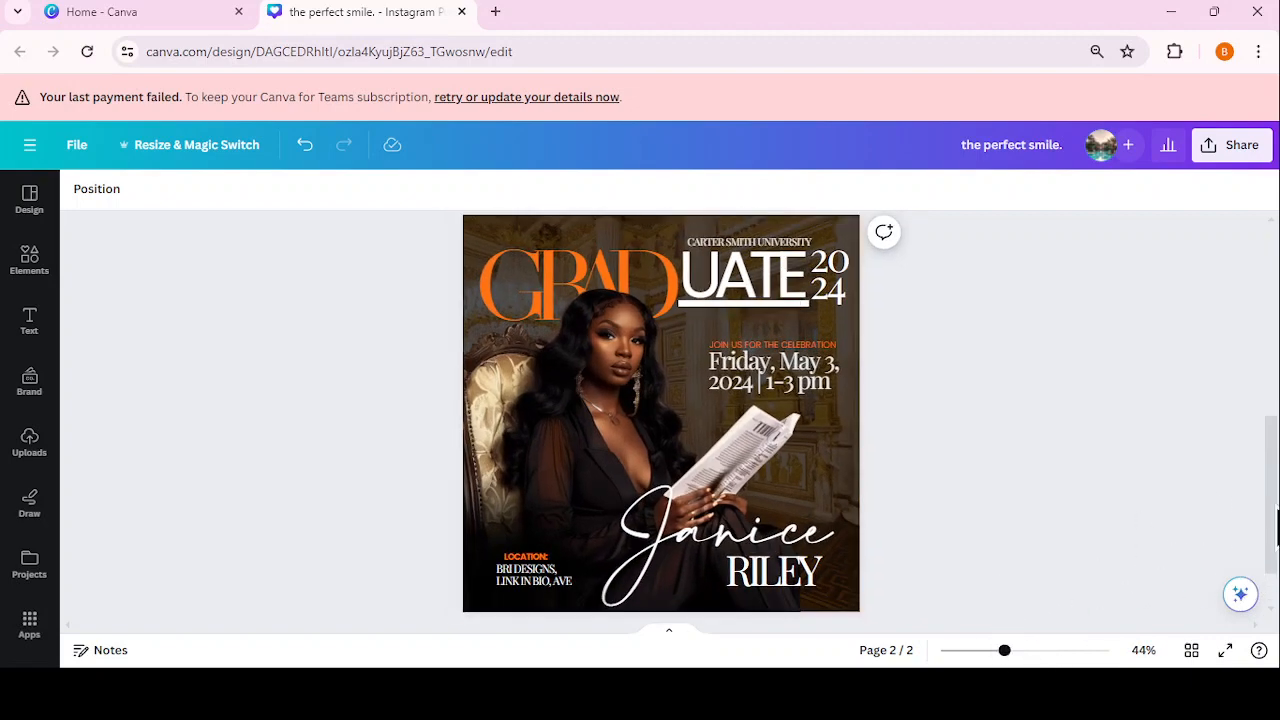
left_click_drag(1276, 507, 1276, 524)
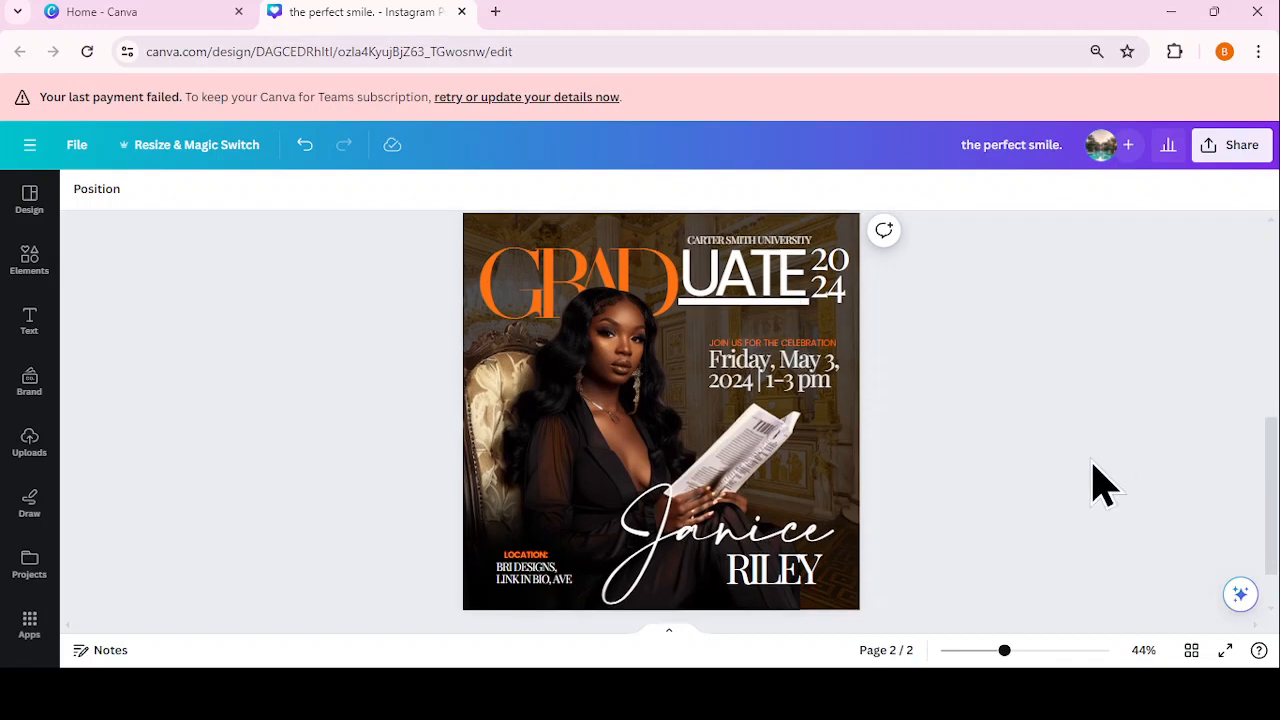
Step: Add a purple square shape from Elements to the flyer
left_click(15, 258)
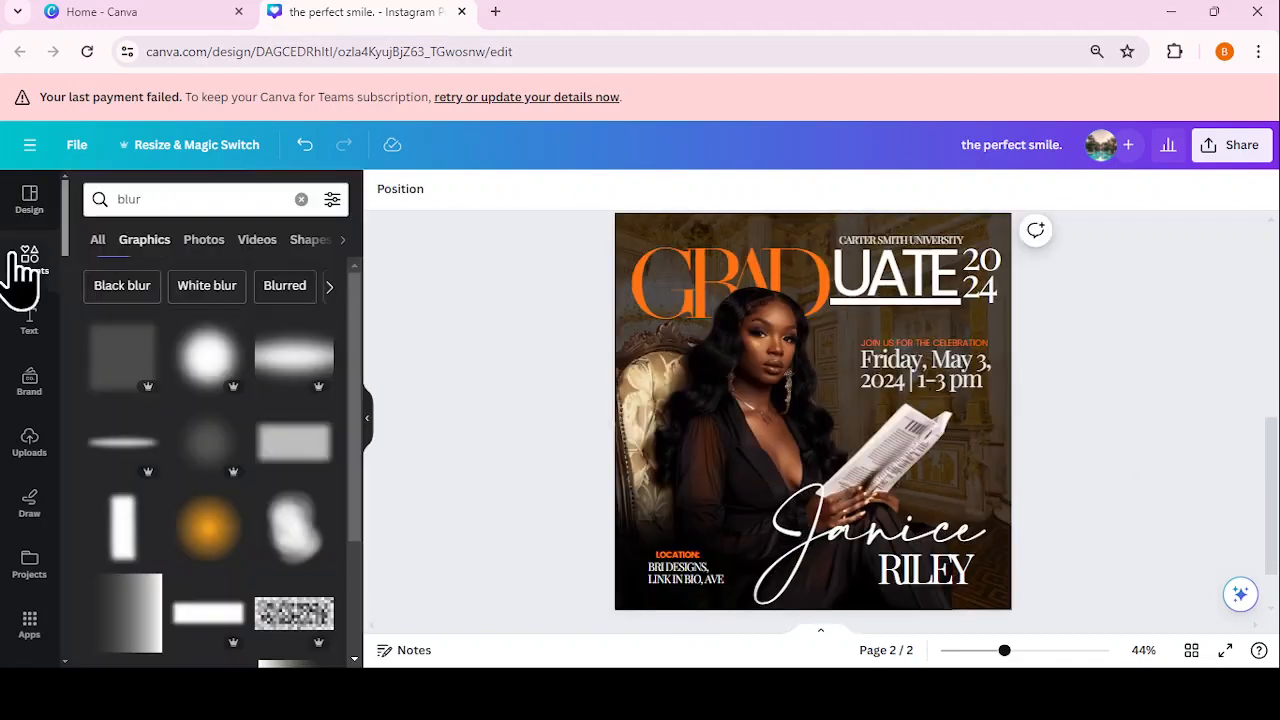
left_click(299, 199)
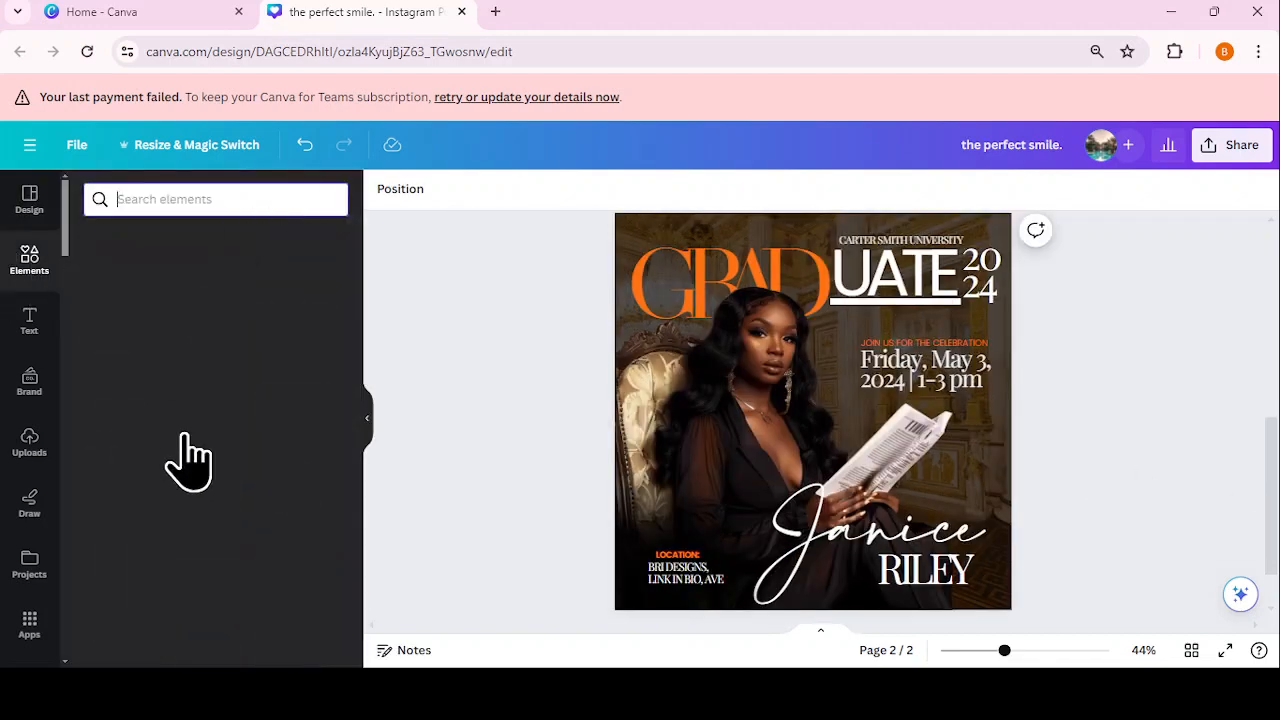
scroll(160, 420, "down", 1)
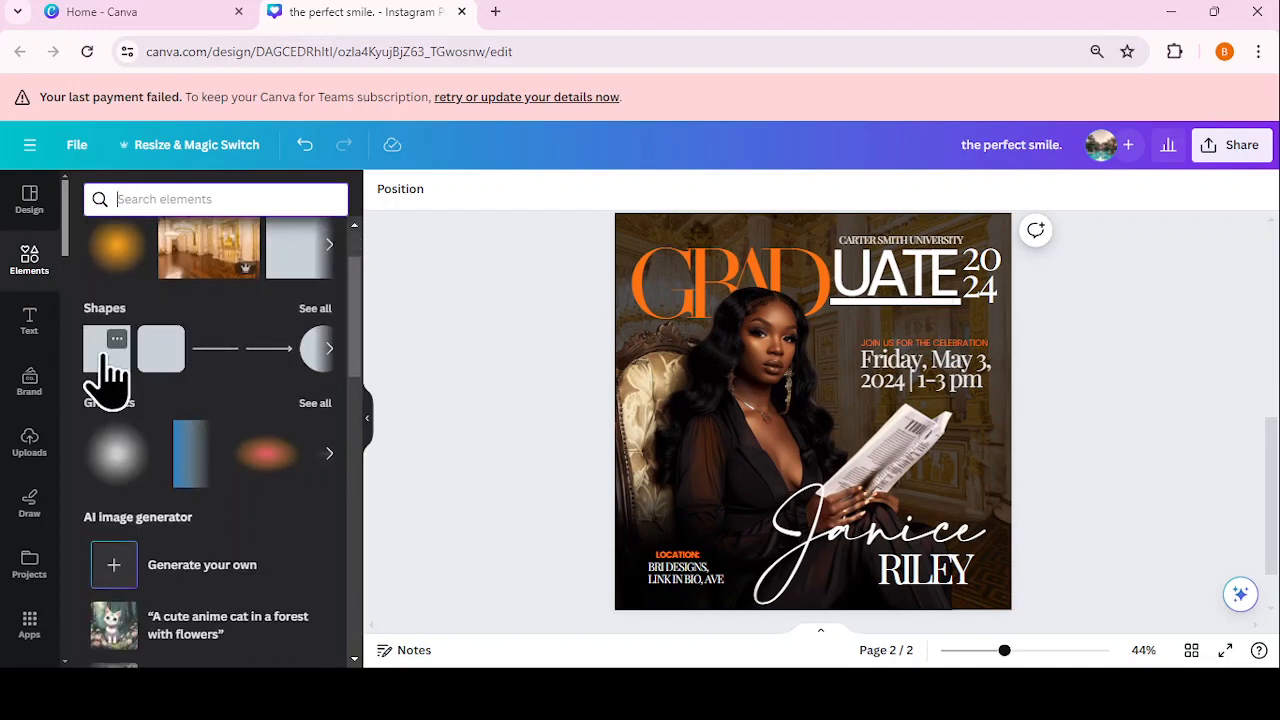
left_click(108, 358)
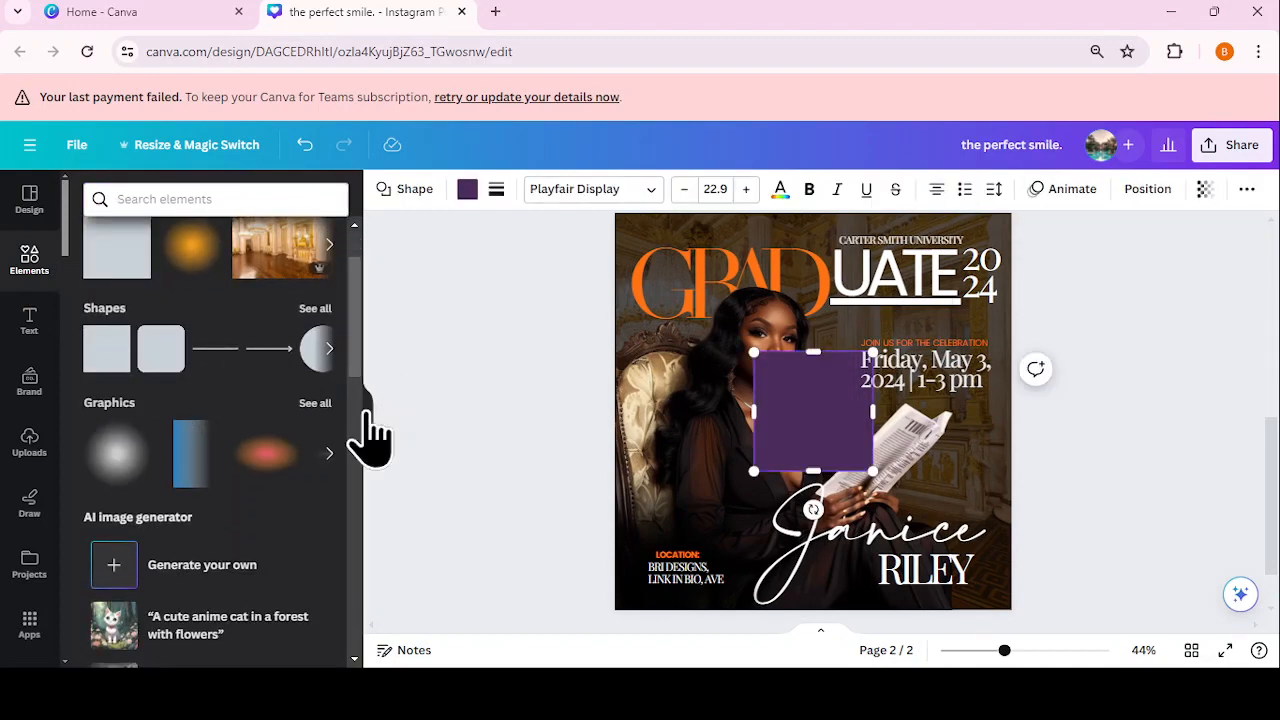
left_click(366, 420)
left_click(925, 495)
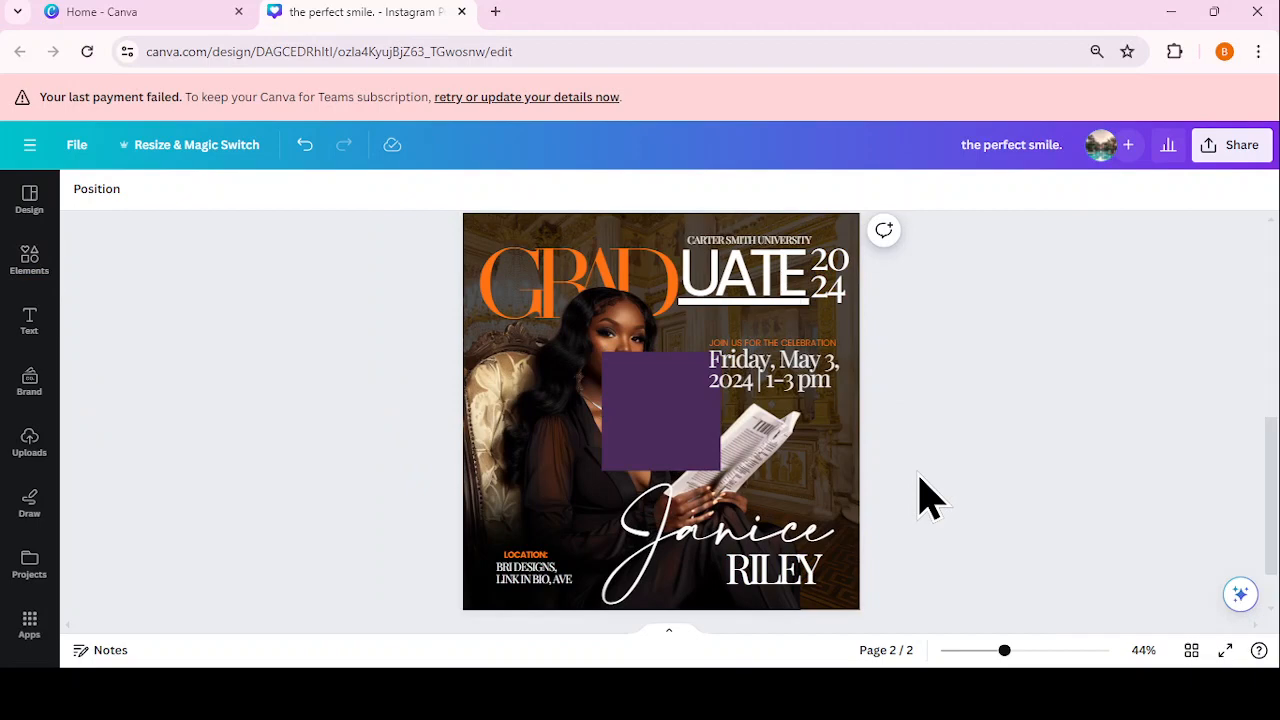
Step: Give the purple square a thin solid black border
left_click(657, 391)
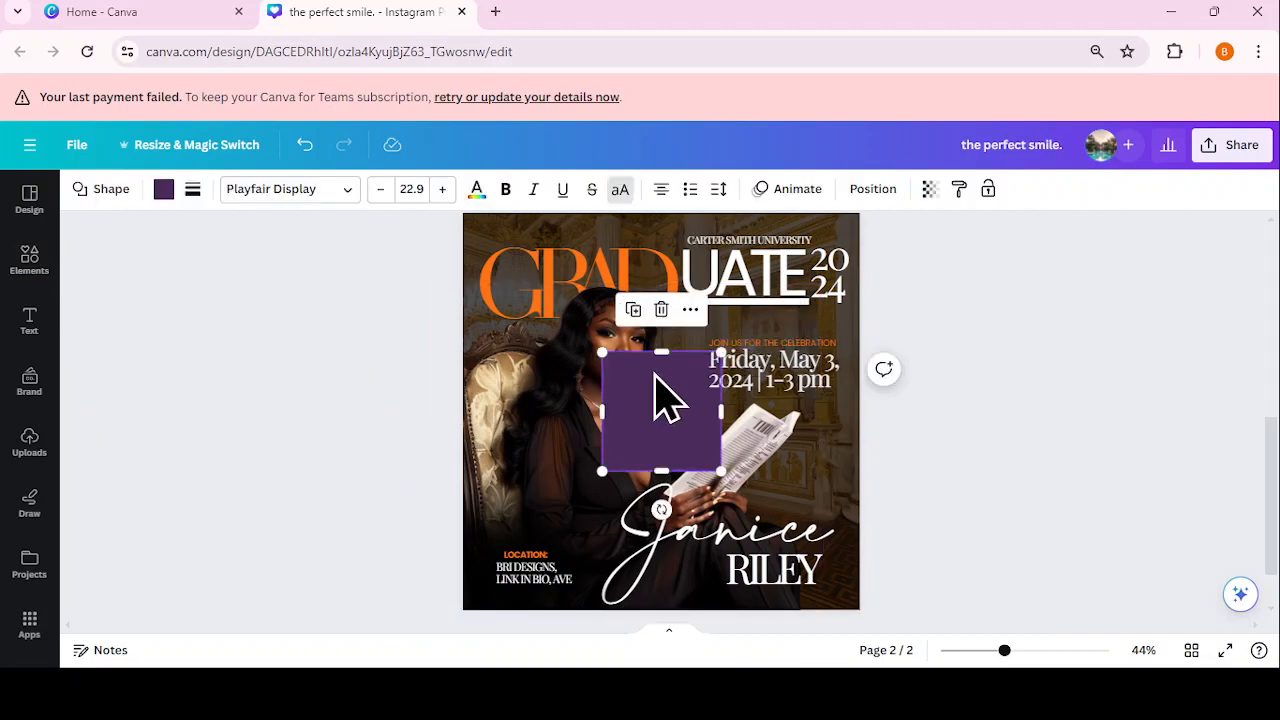
left_click(193, 190)
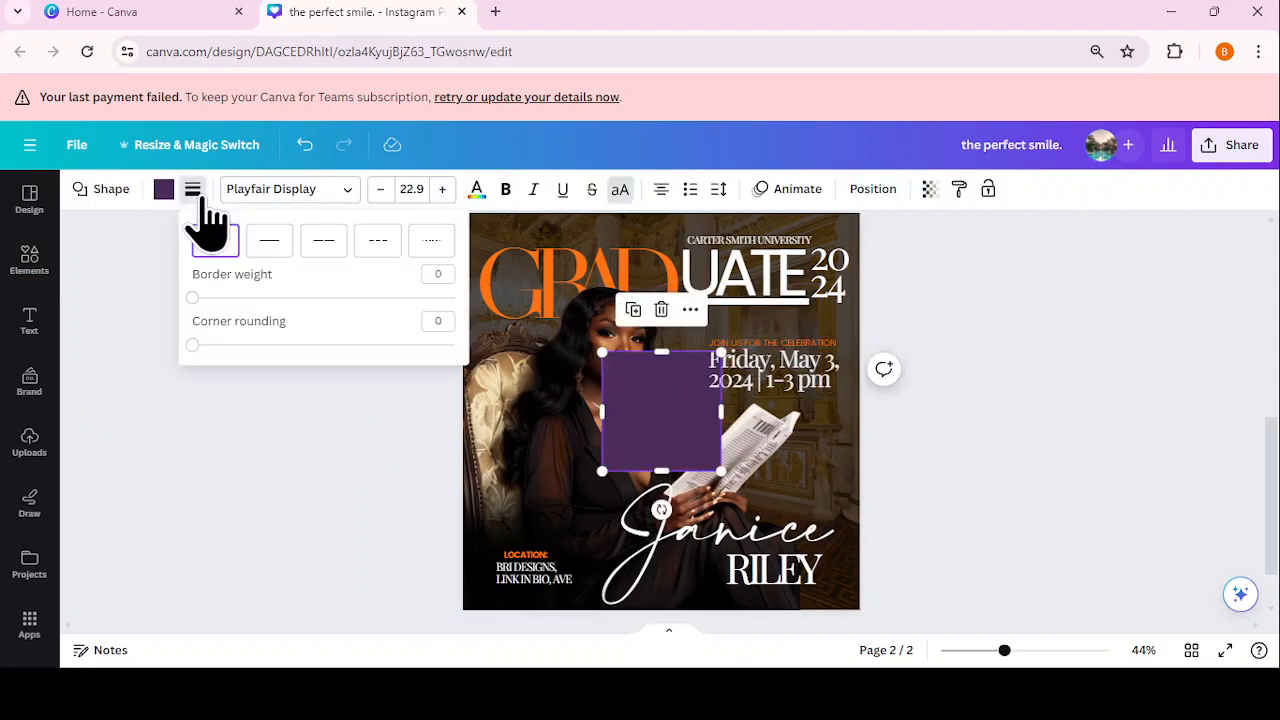
left_click(270, 242)
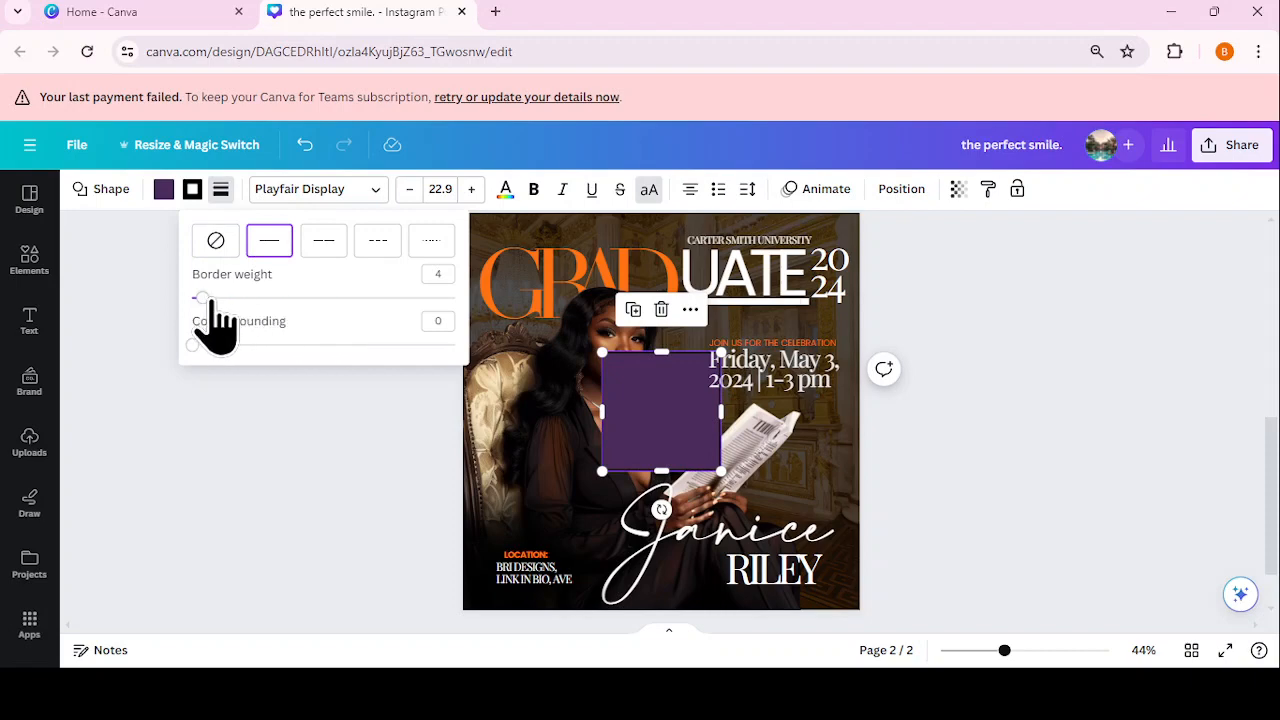
left_click_drag(208, 297, 262, 305)
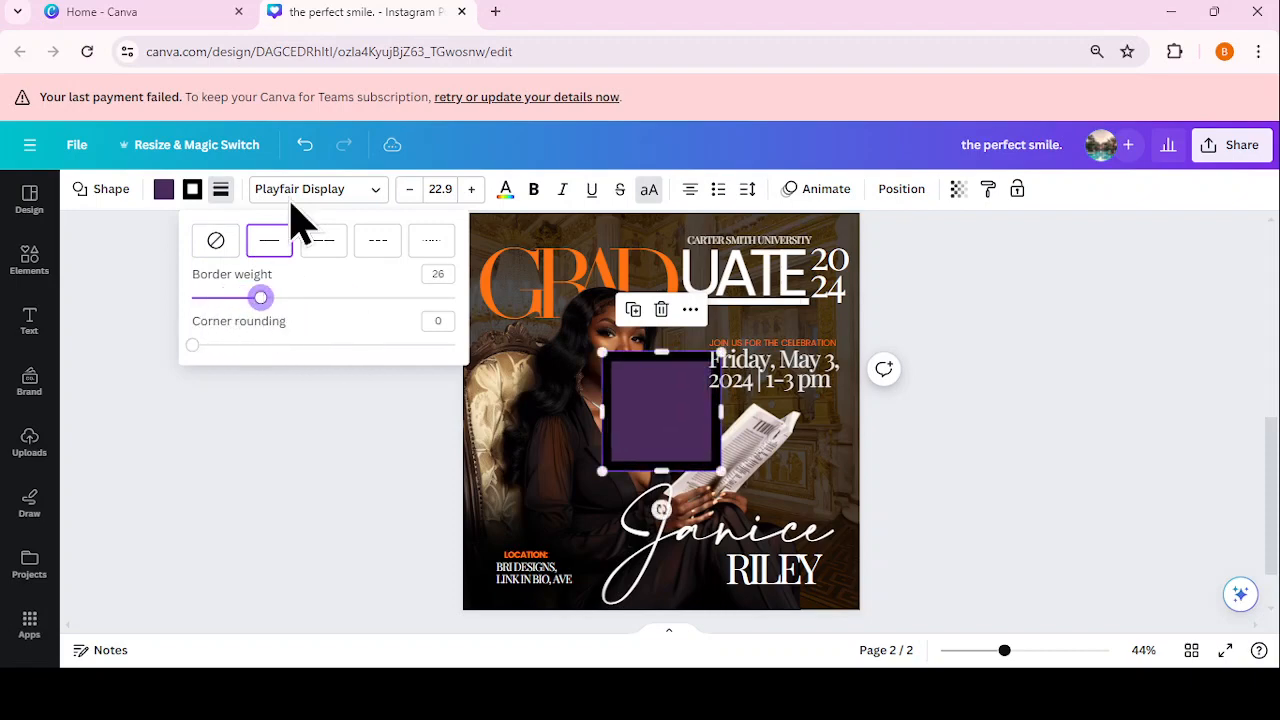
left_click(305, 150)
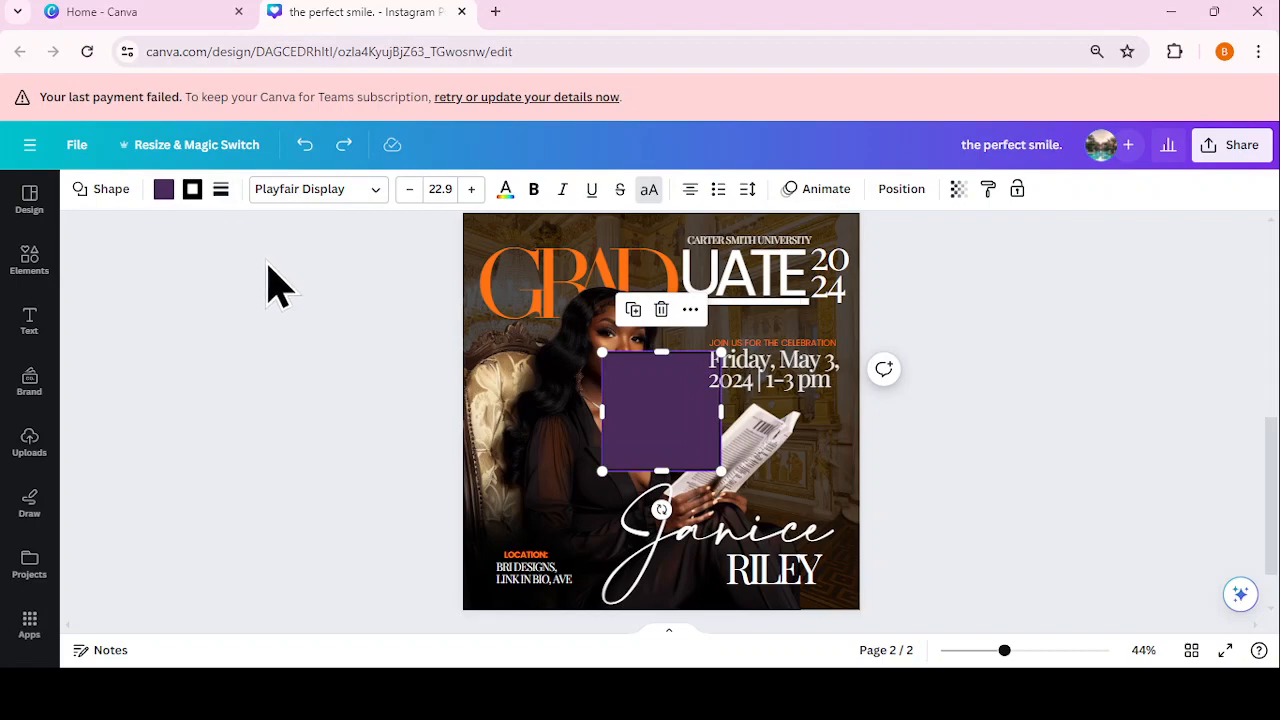
left_click(945, 452)
left_click(658, 430)
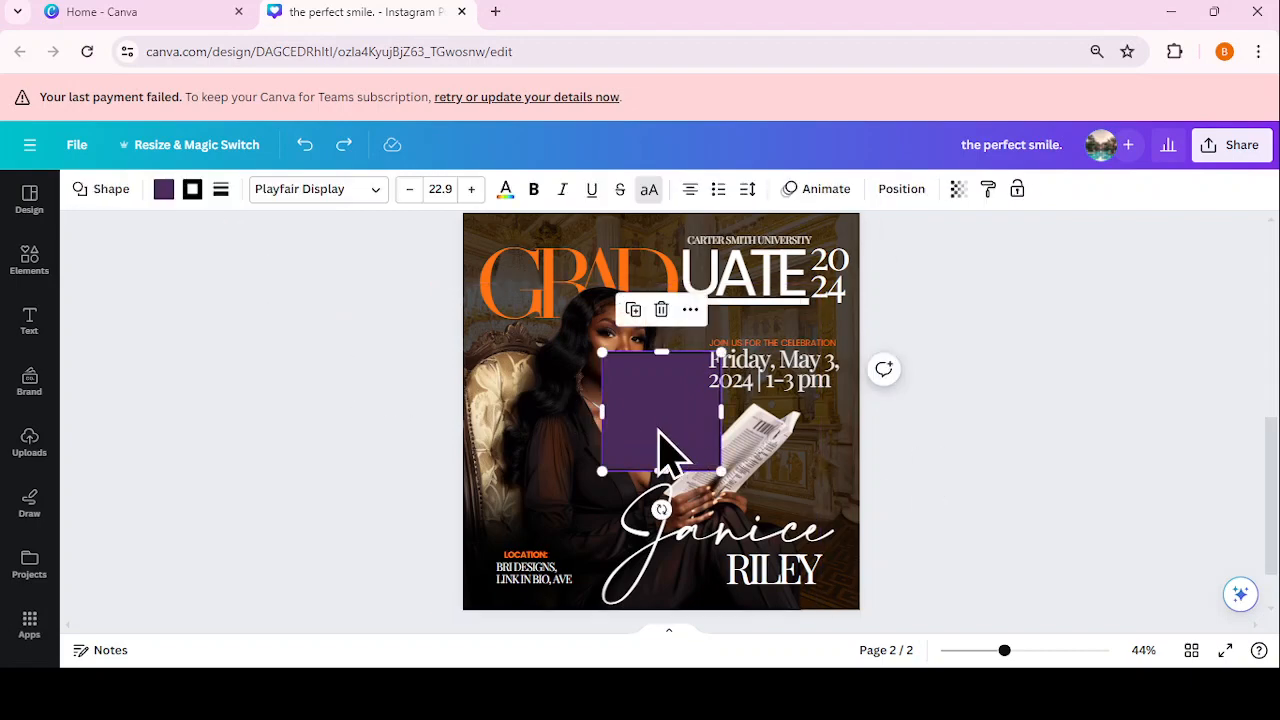
left_click(164, 190)
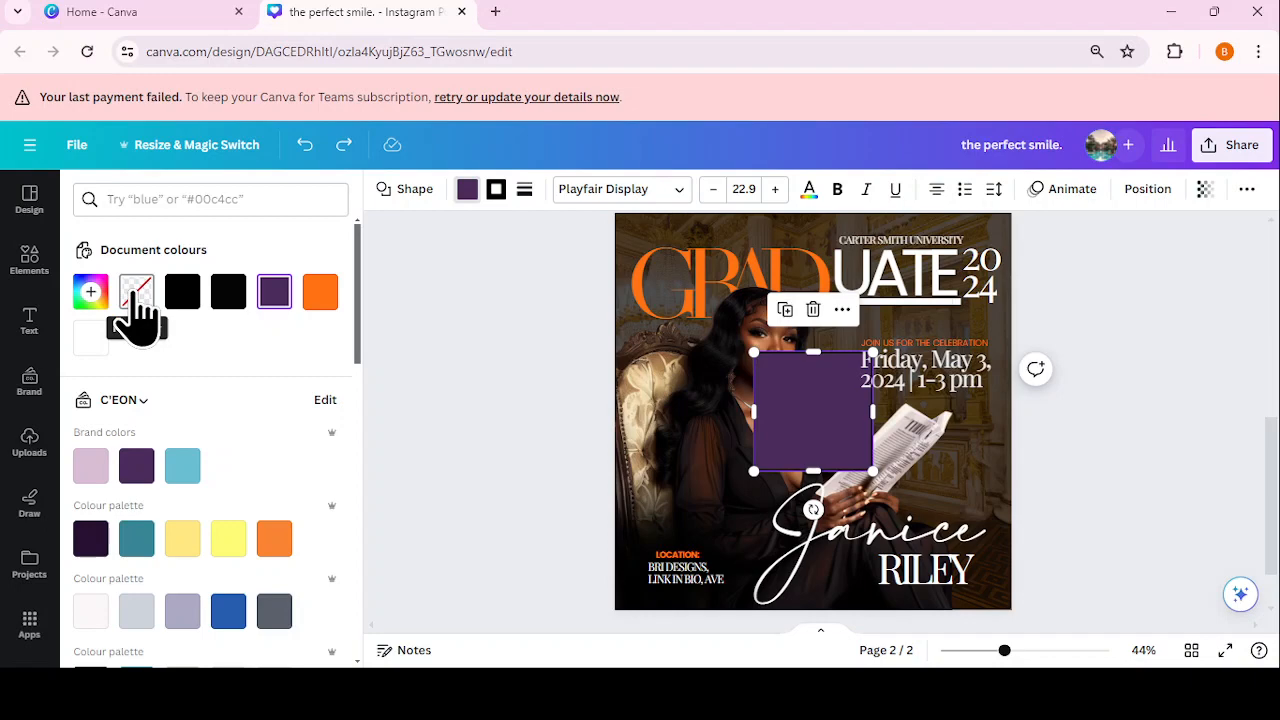
Step: Remove the square's fill so it becomes transparent
left_click(136, 293)
key("Escape")
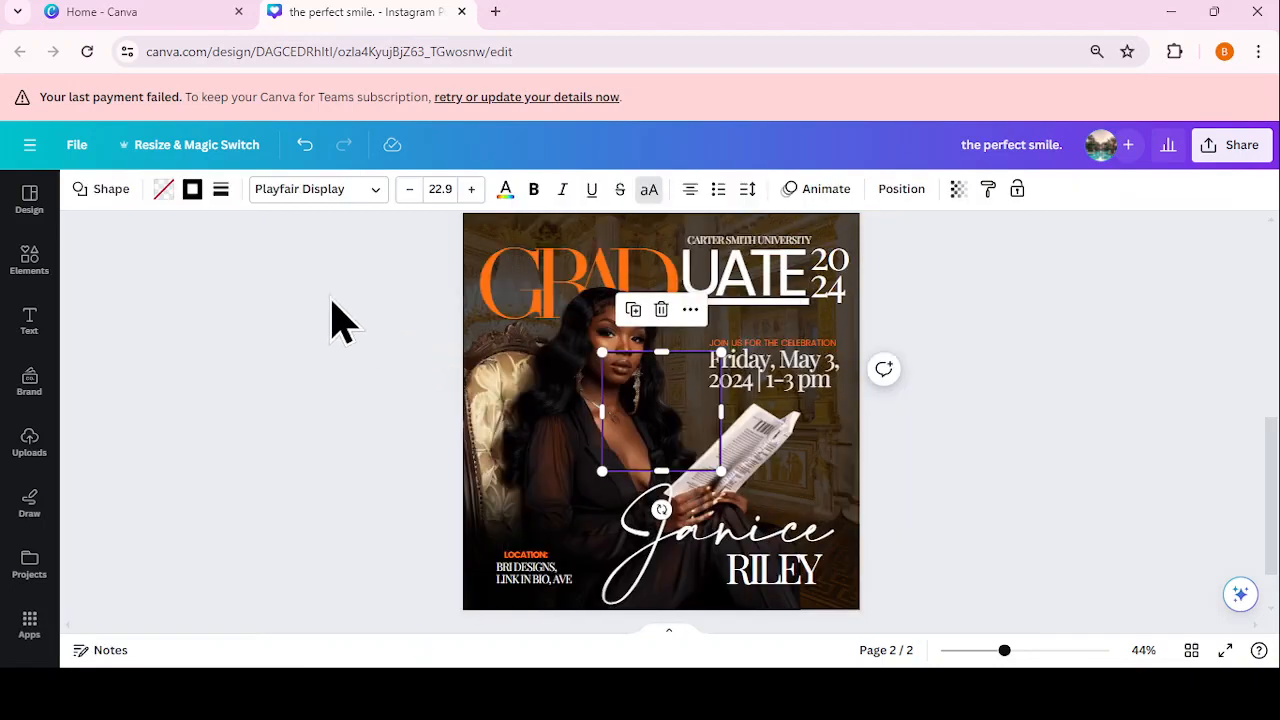
left_click(1010, 480)
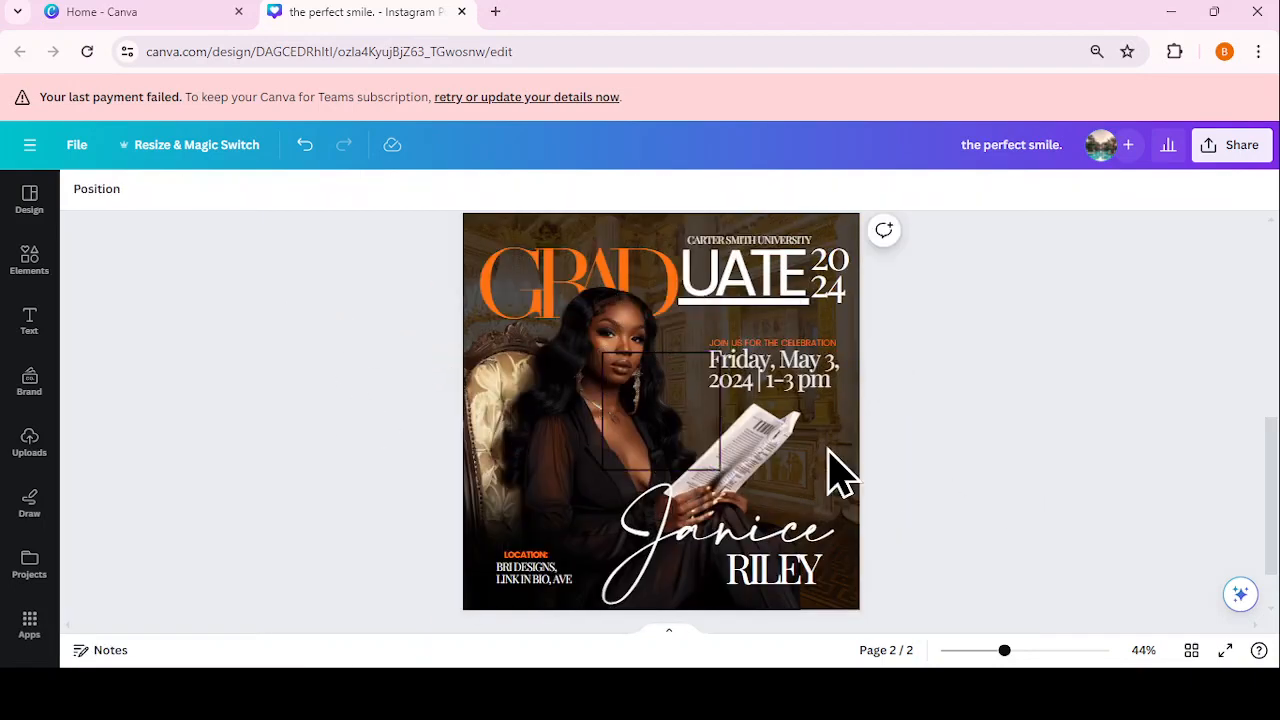
left_click(660, 440)
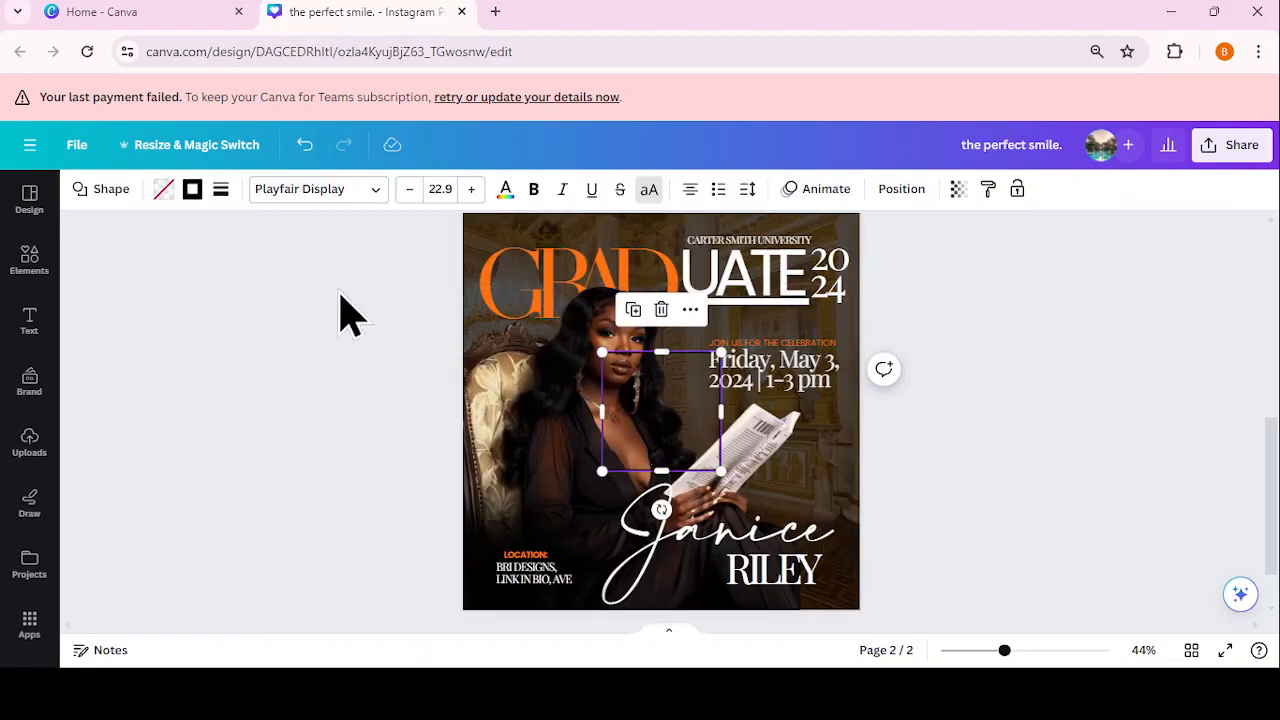
Step: Make the square's border white and stretch it over the whole flyer
left_click(193, 191)
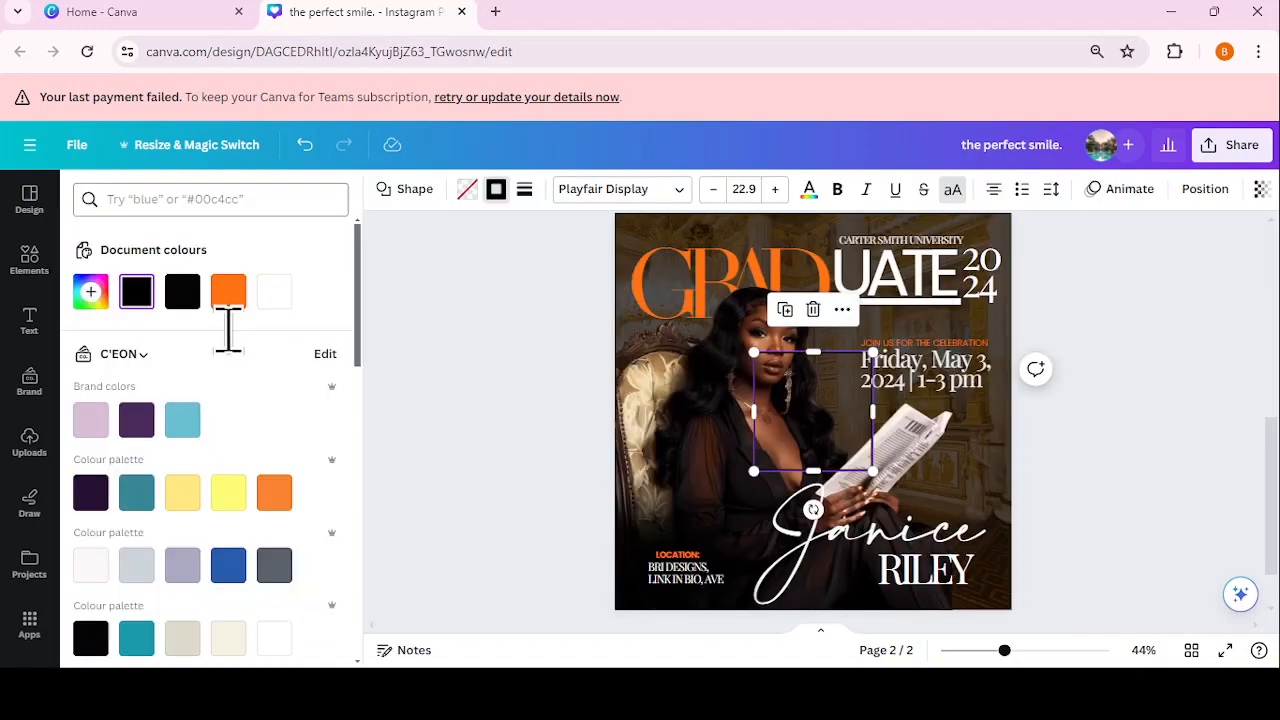
left_click(272, 294)
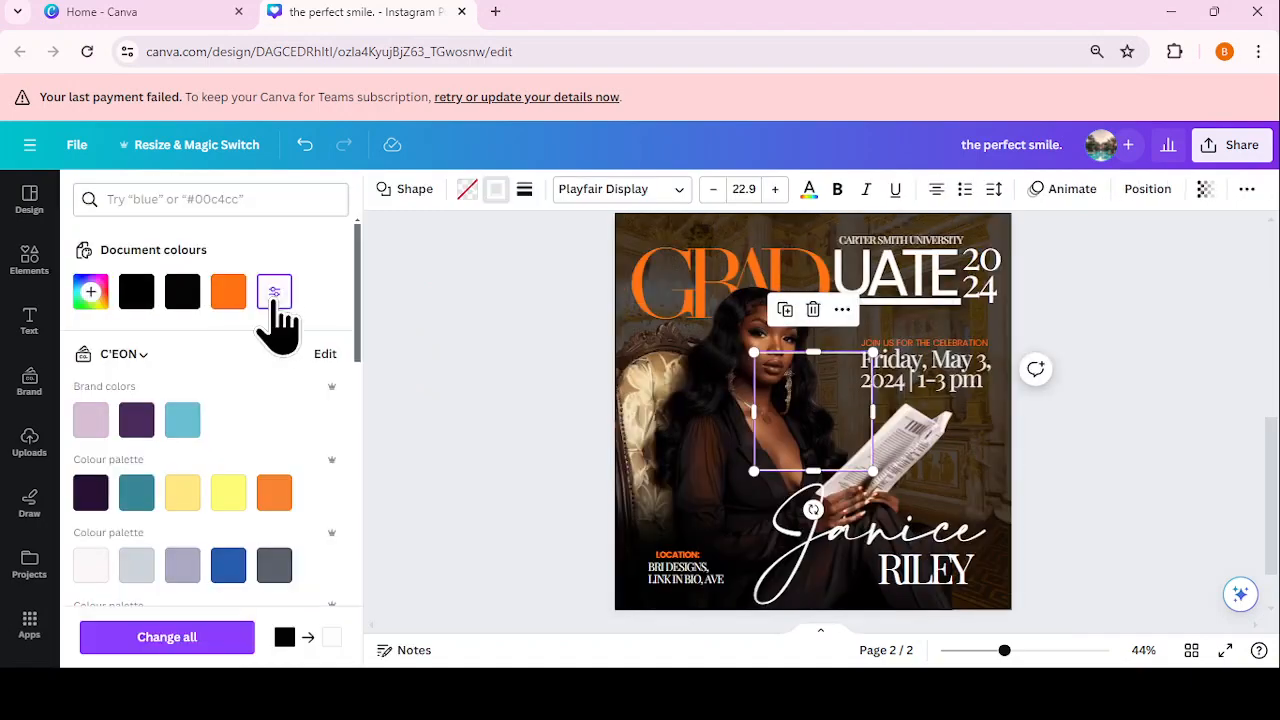
left_click(436, 318)
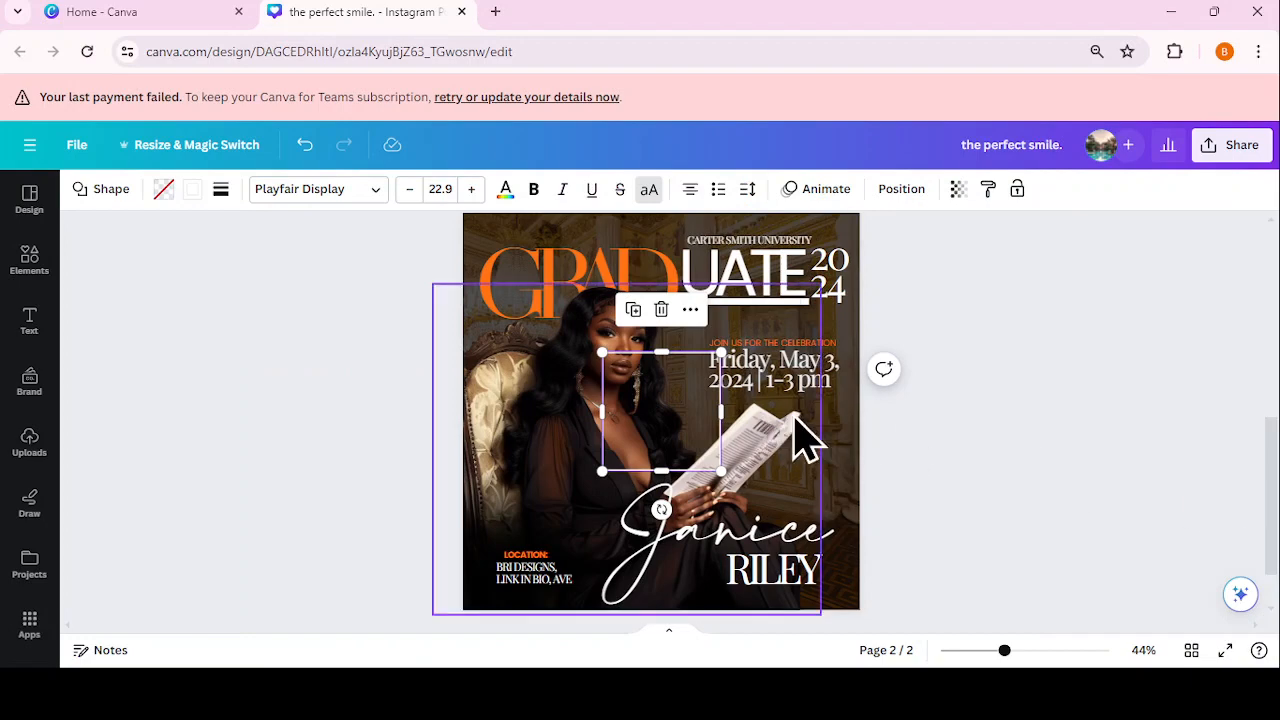
left_click_drag(712, 430, 581, 277)
left_click_drag(592, 340, 849, 602)
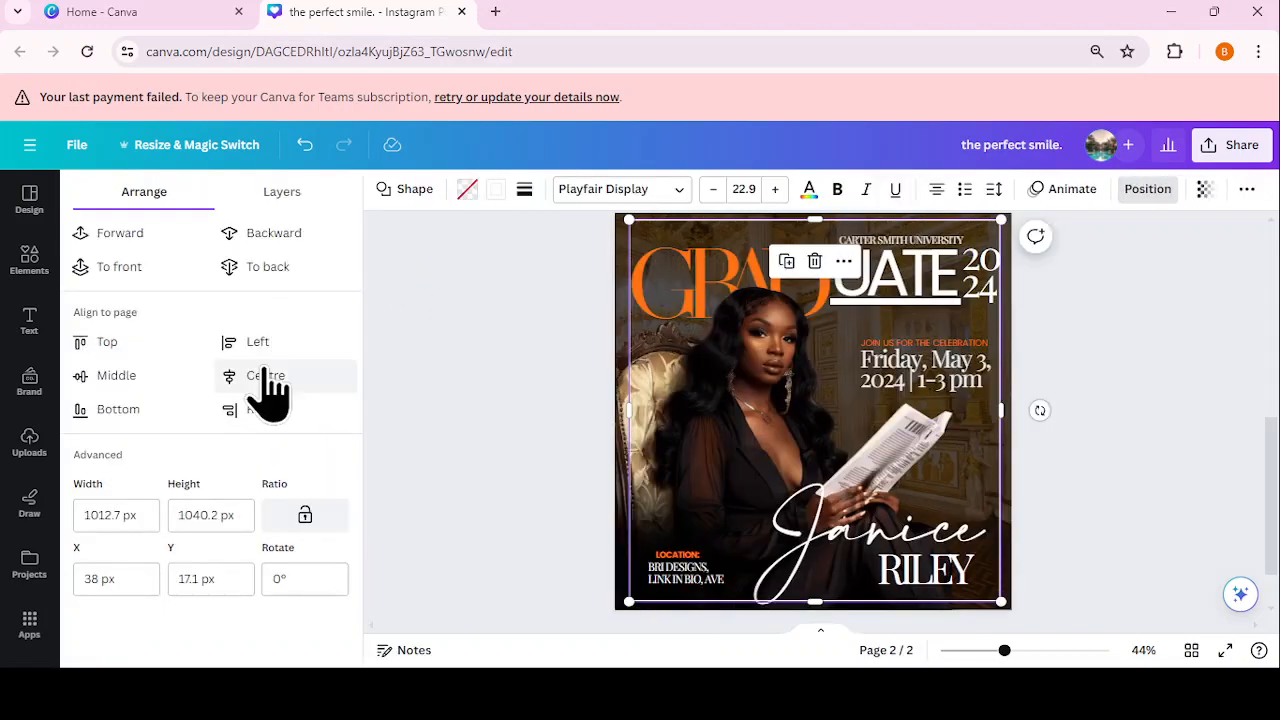
Step: Centre the white frame on the page, enlarge it to 1046.4 × 1053.3 px, and send it to back
left_click(266, 373)
left_click(115, 377)
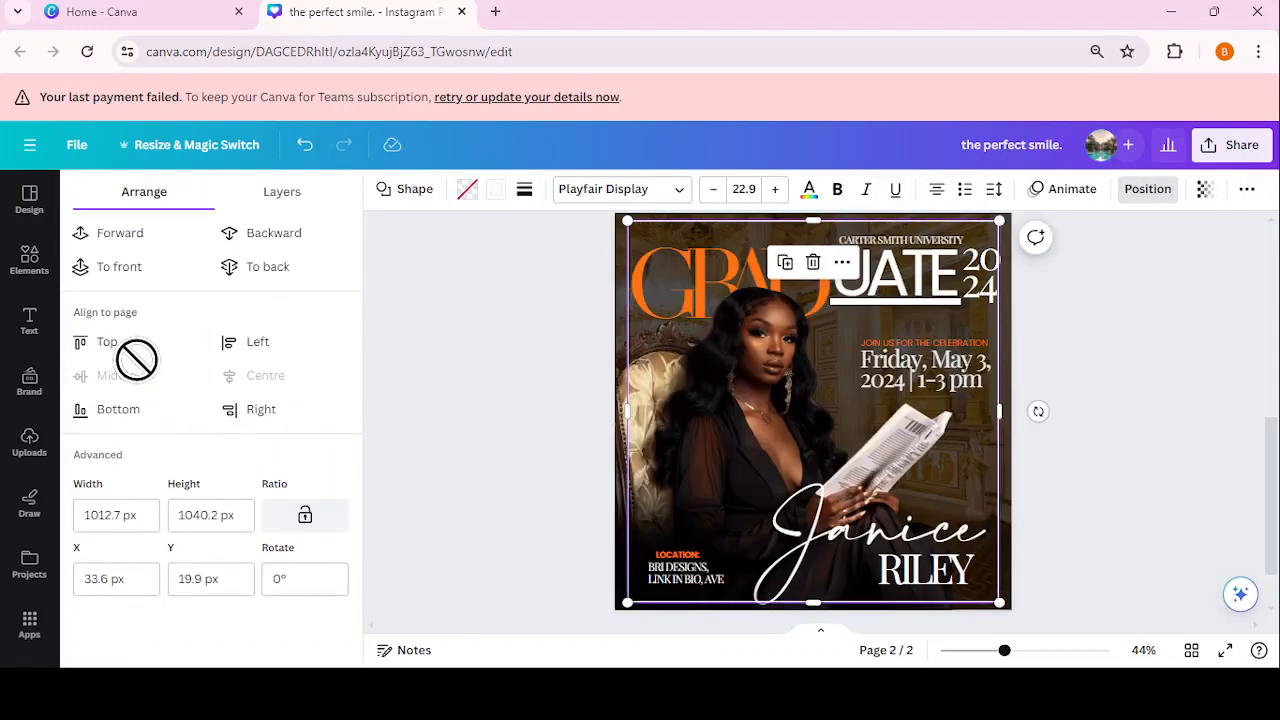
left_click_drag(993, 599, 1006, 606)
left_click(175, 375)
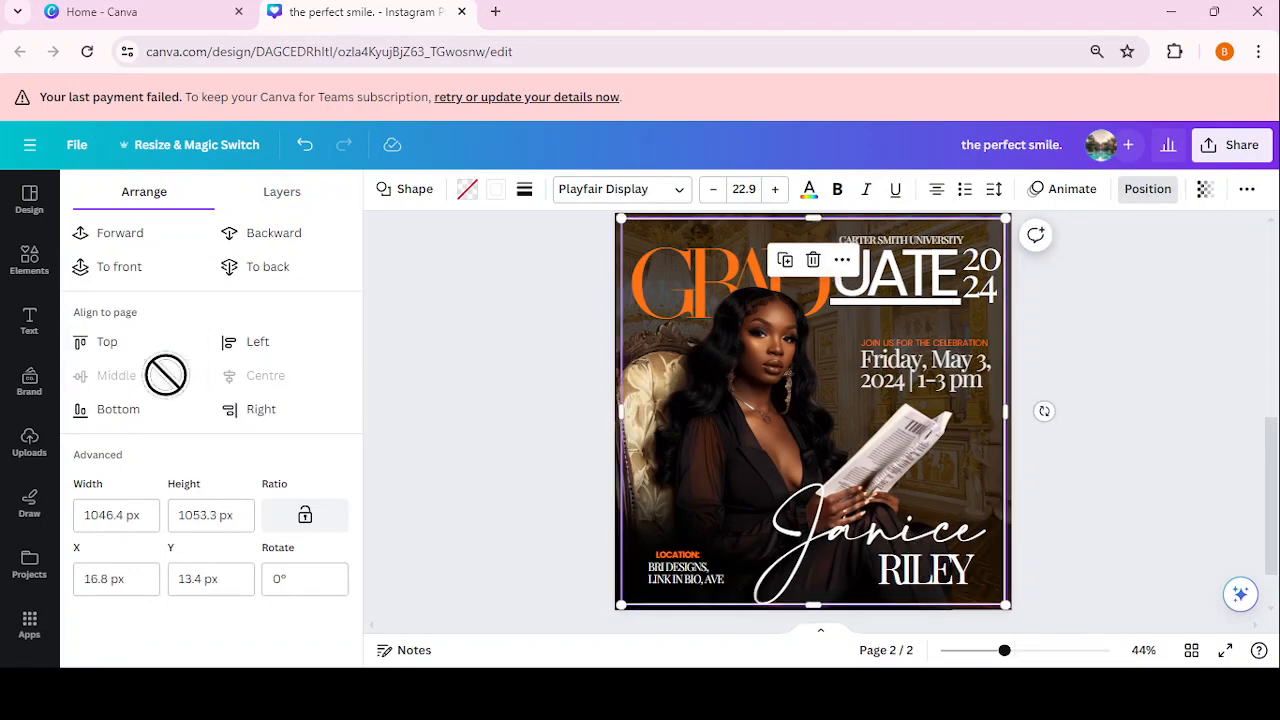
left_click(283, 270)
left_click(1045, 393)
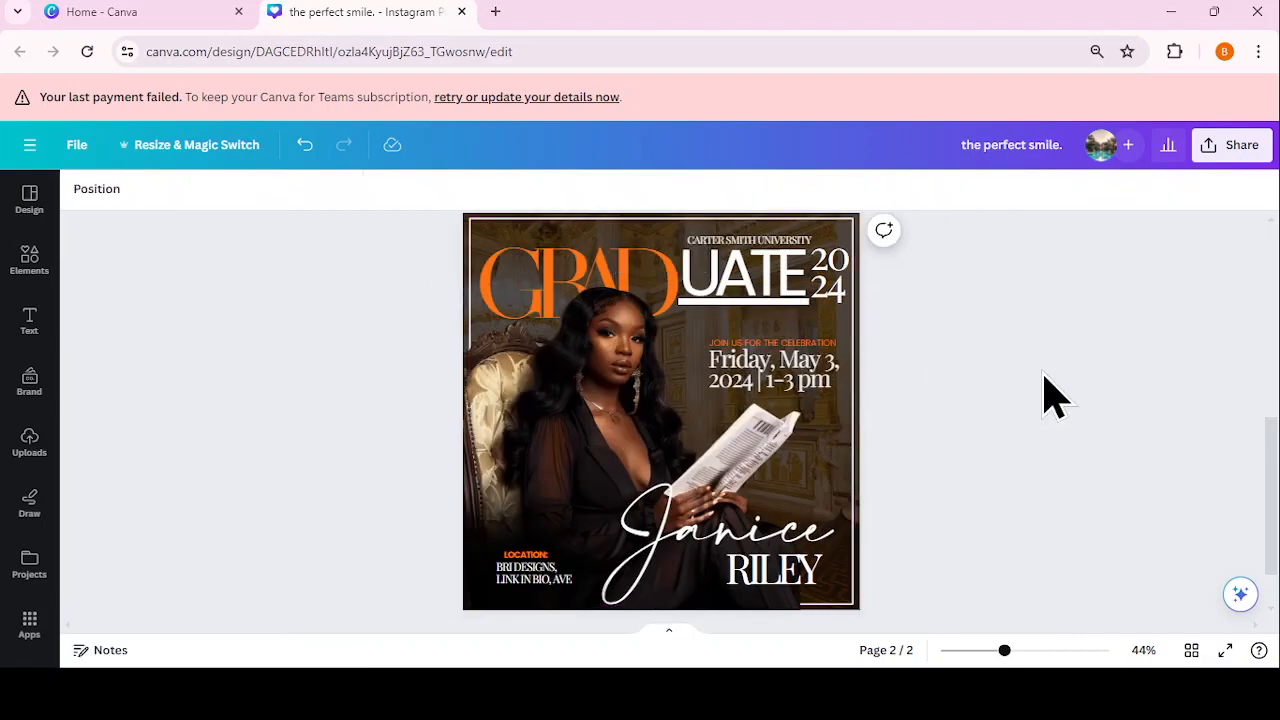
left_click_drag(1274, 484, 1274, 486)
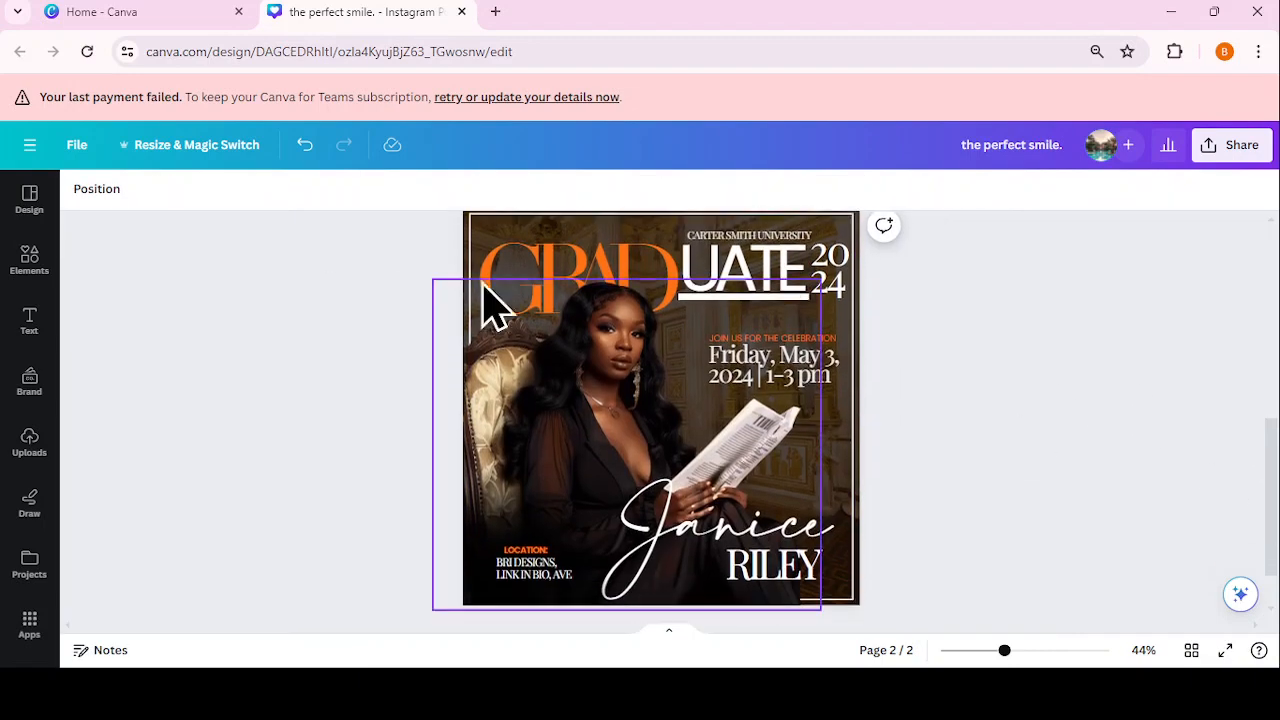
Step: Search Elements for 'barcode' and add a white barcode graphic to the flyer
left_click(29, 260)
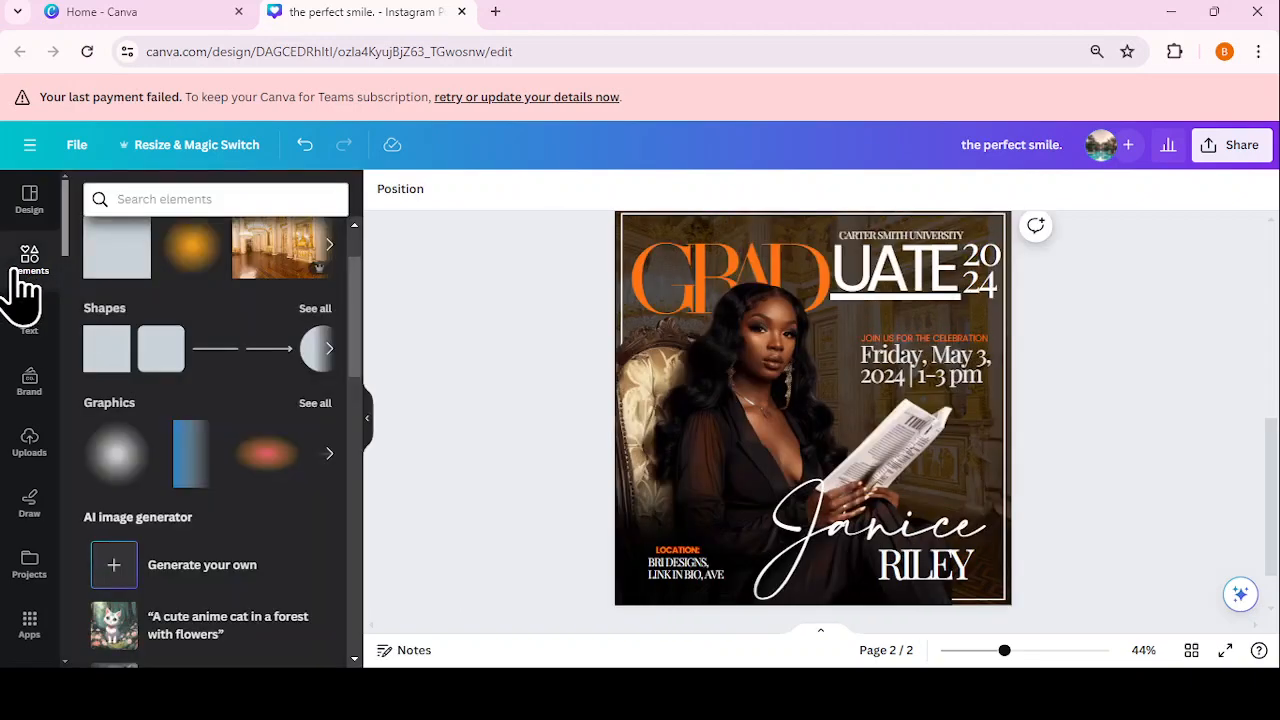
left_click(197, 190)
type("ba")
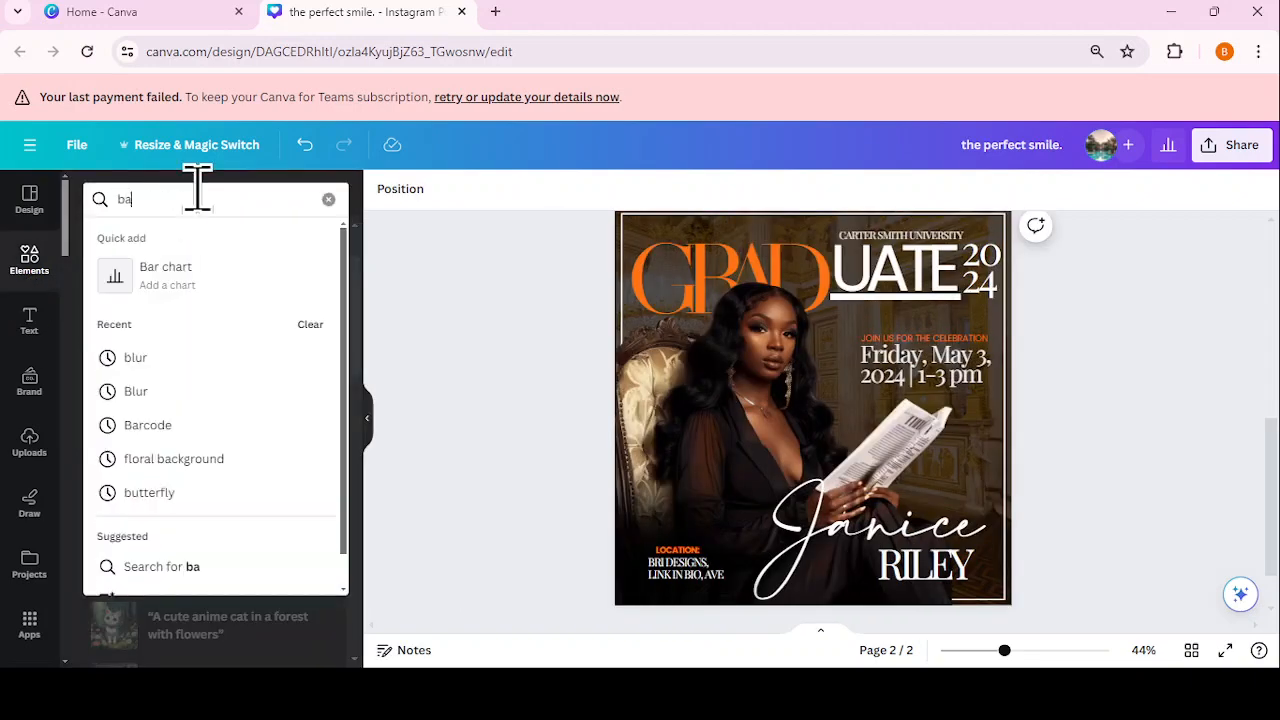
type("rcode")
key("Return")
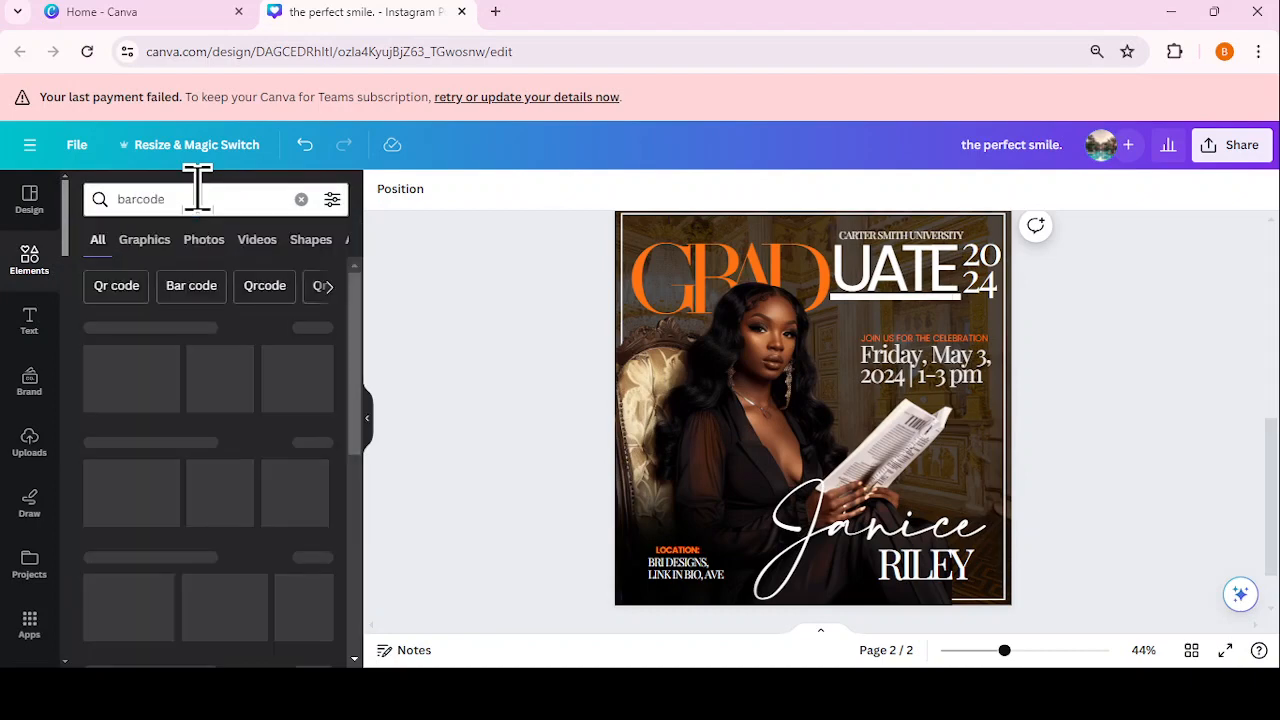
left_click(150, 243)
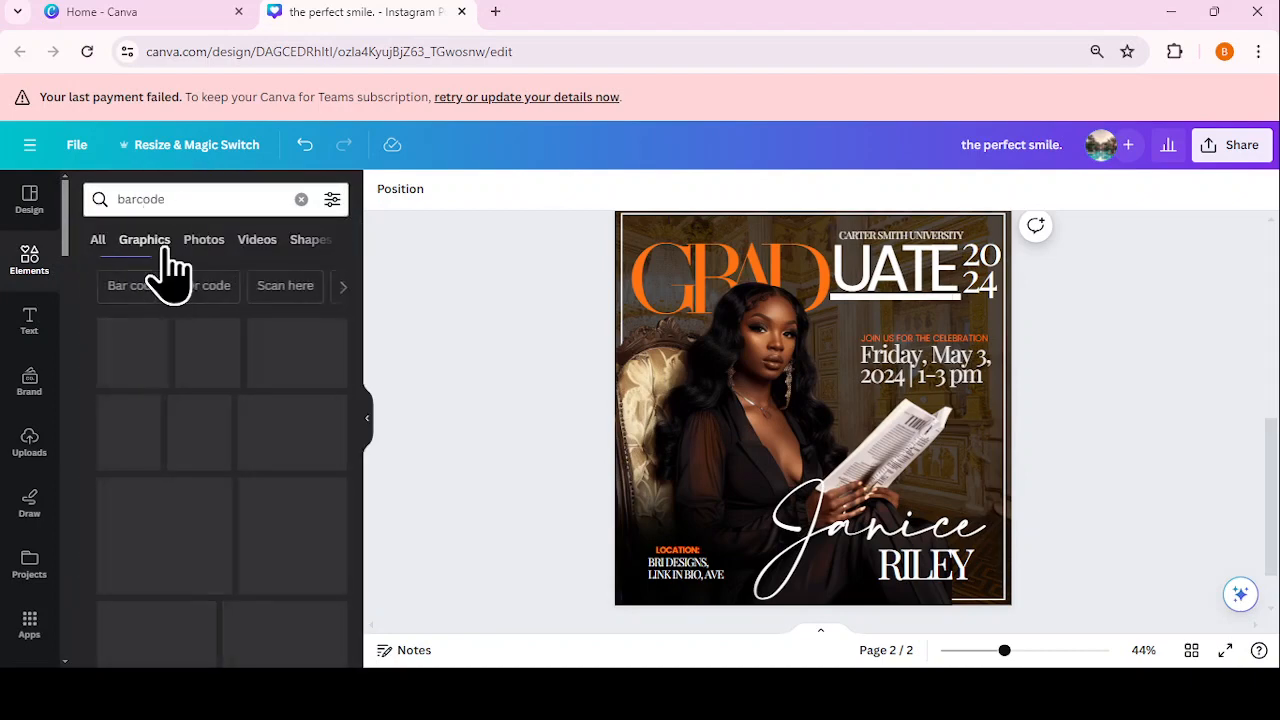
scroll(240, 495, "down", 1)
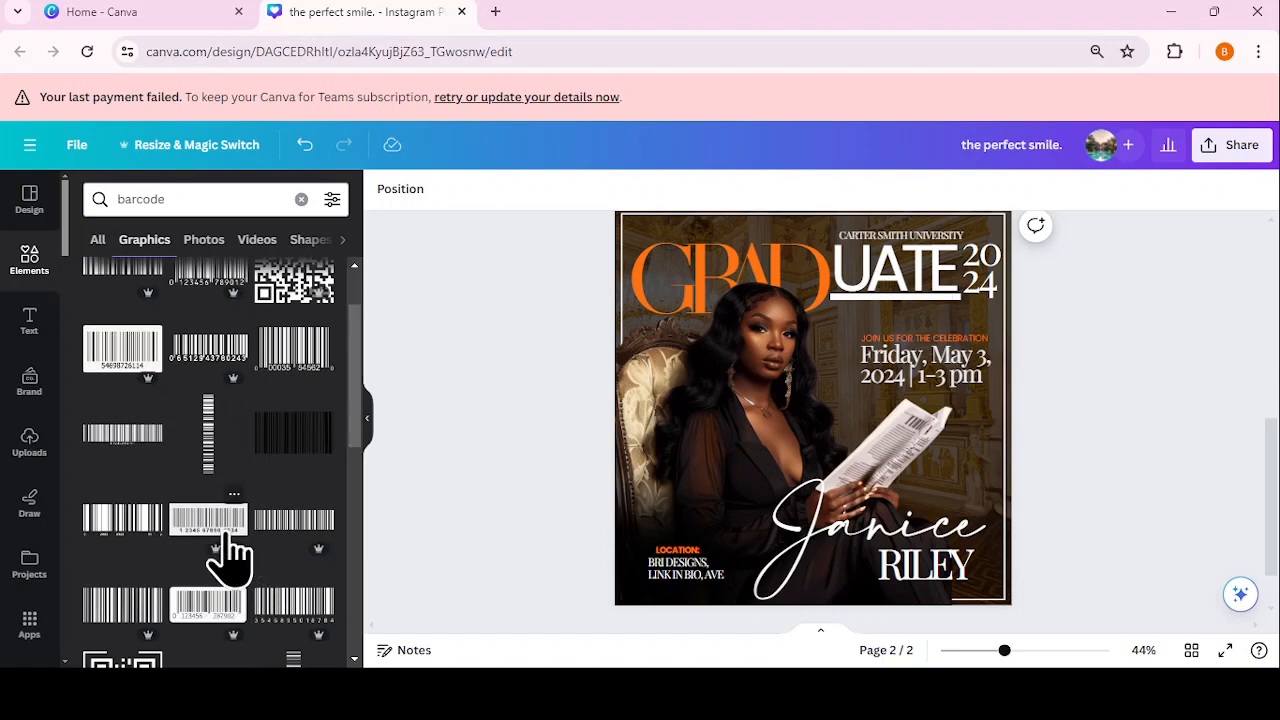
left_click(222, 525)
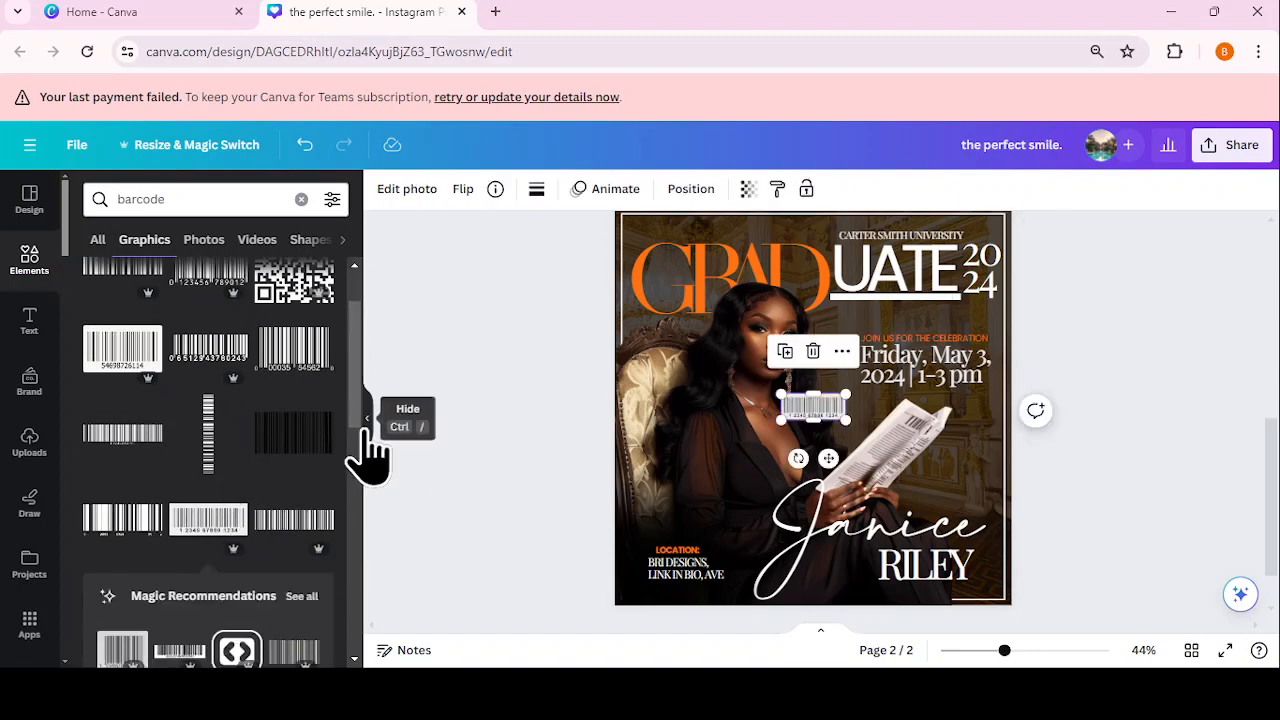
left_click(366, 420)
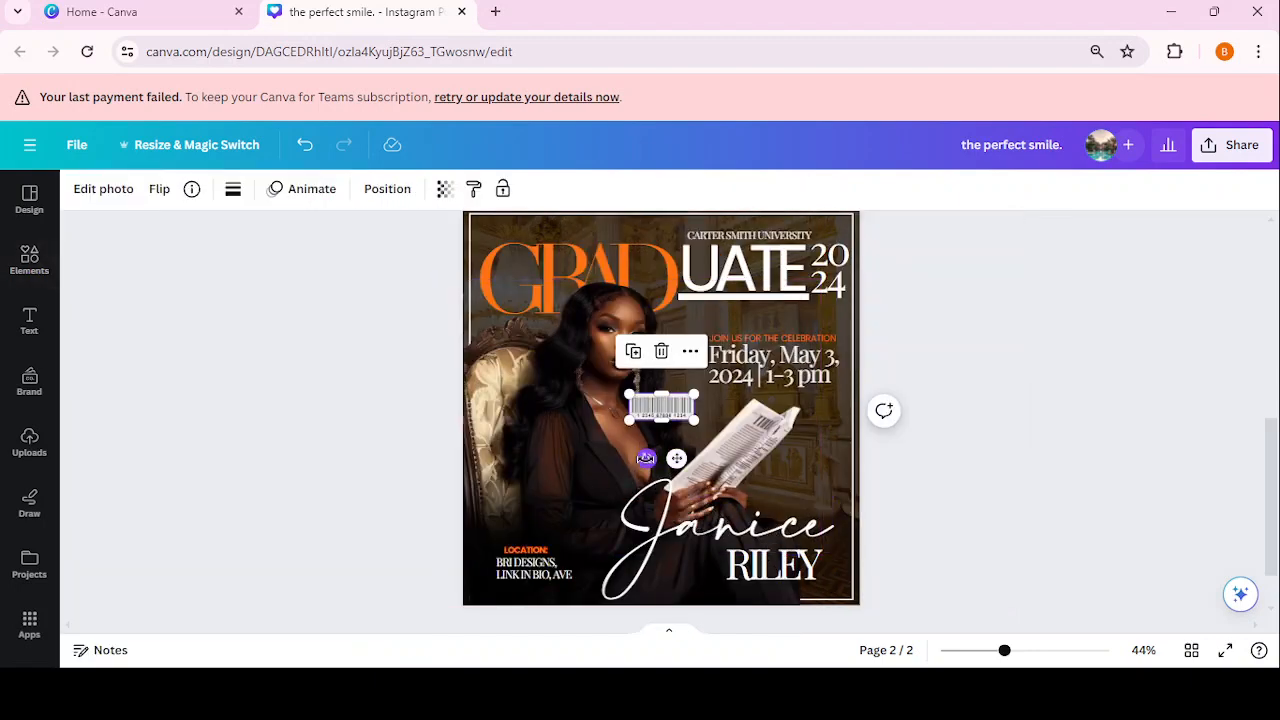
Step: Rotate the barcode to -90°, enlarge it along the left edge, and centre it vertically
left_click_drag(647, 458, 752, 428)
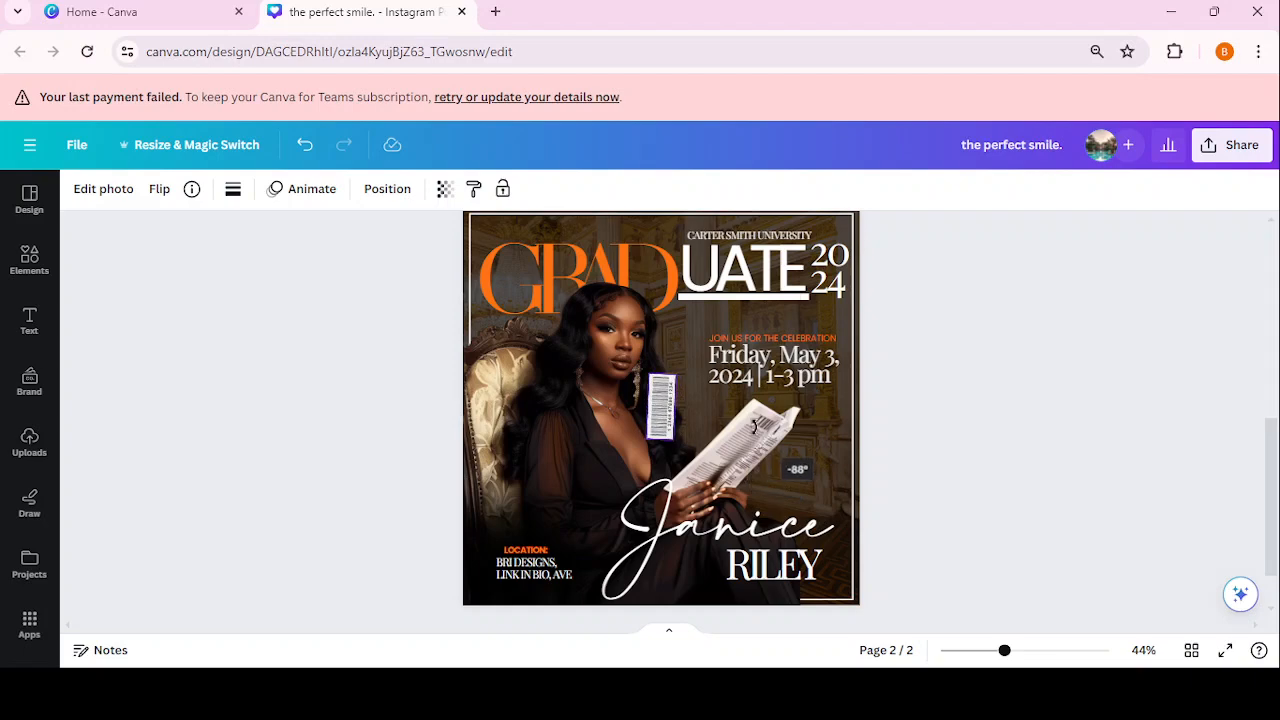
left_click_drag(758, 422, 743, 429)
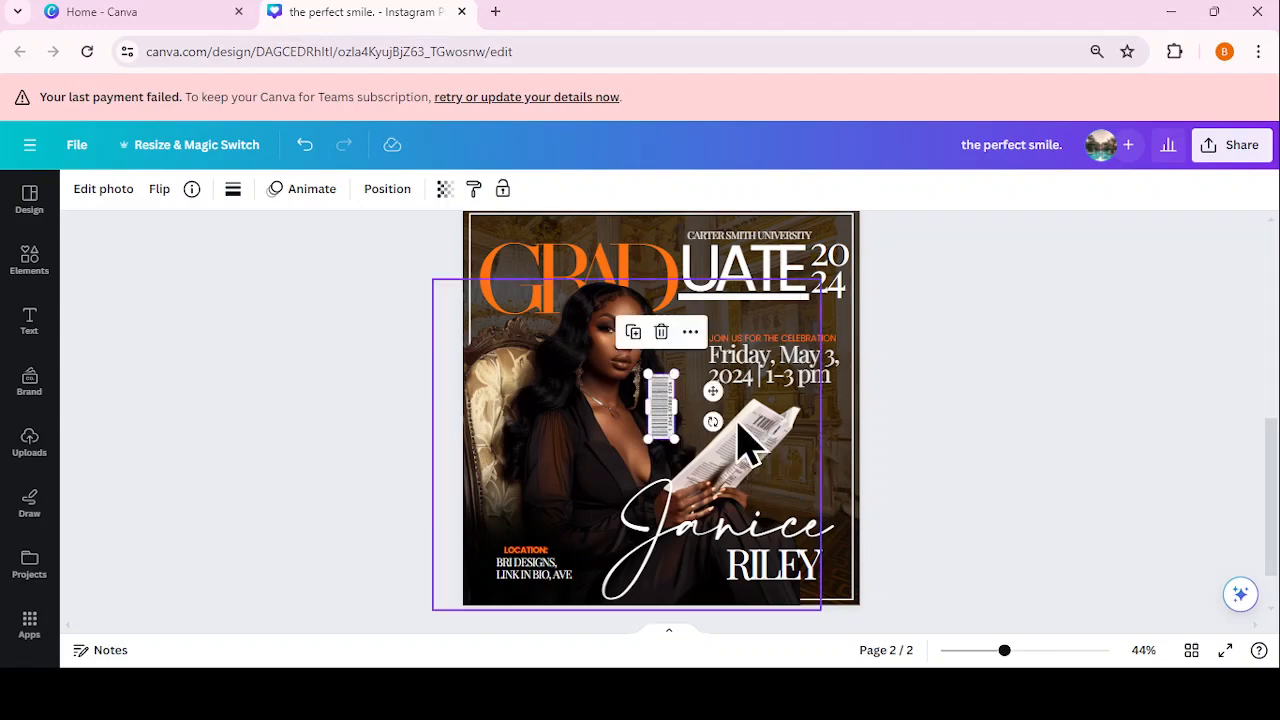
left_click_drag(672, 410, 536, 396)
mouse_move(498, 437)
left_mouse_down()
mouse_move(514, 470)
mouse_move(502, 457)
left_mouse_up()
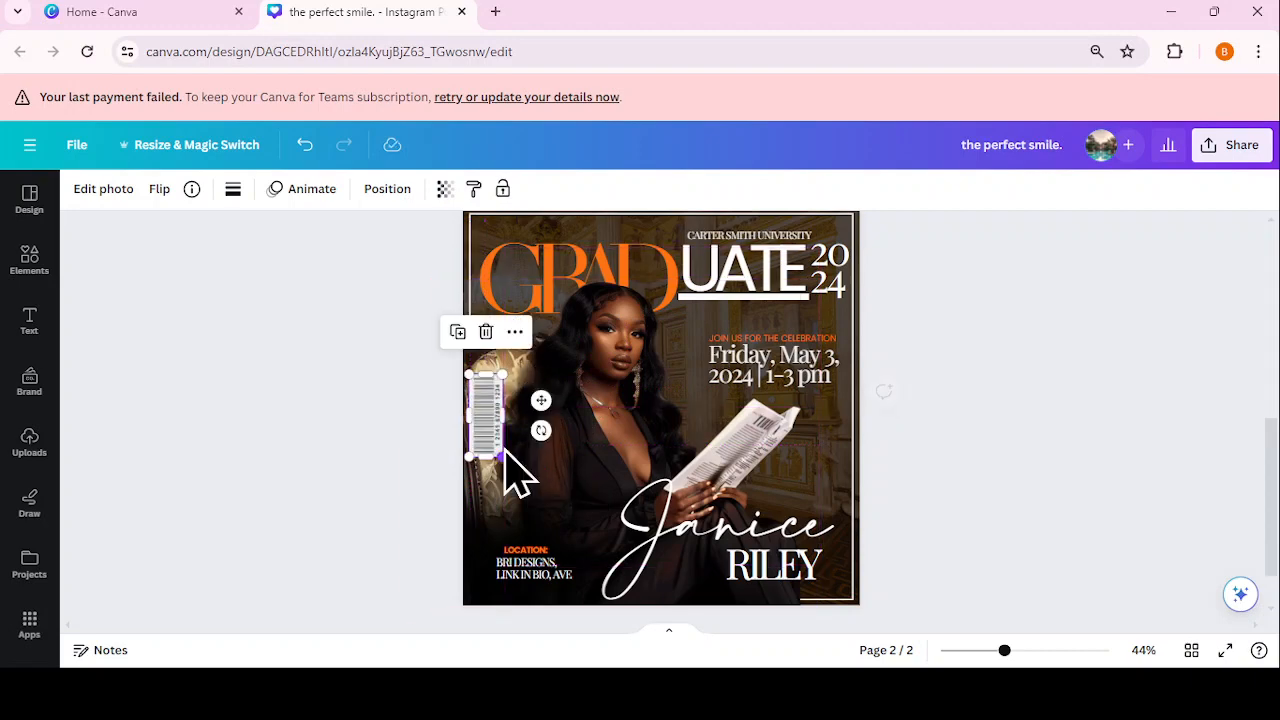
left_click(400, 190)
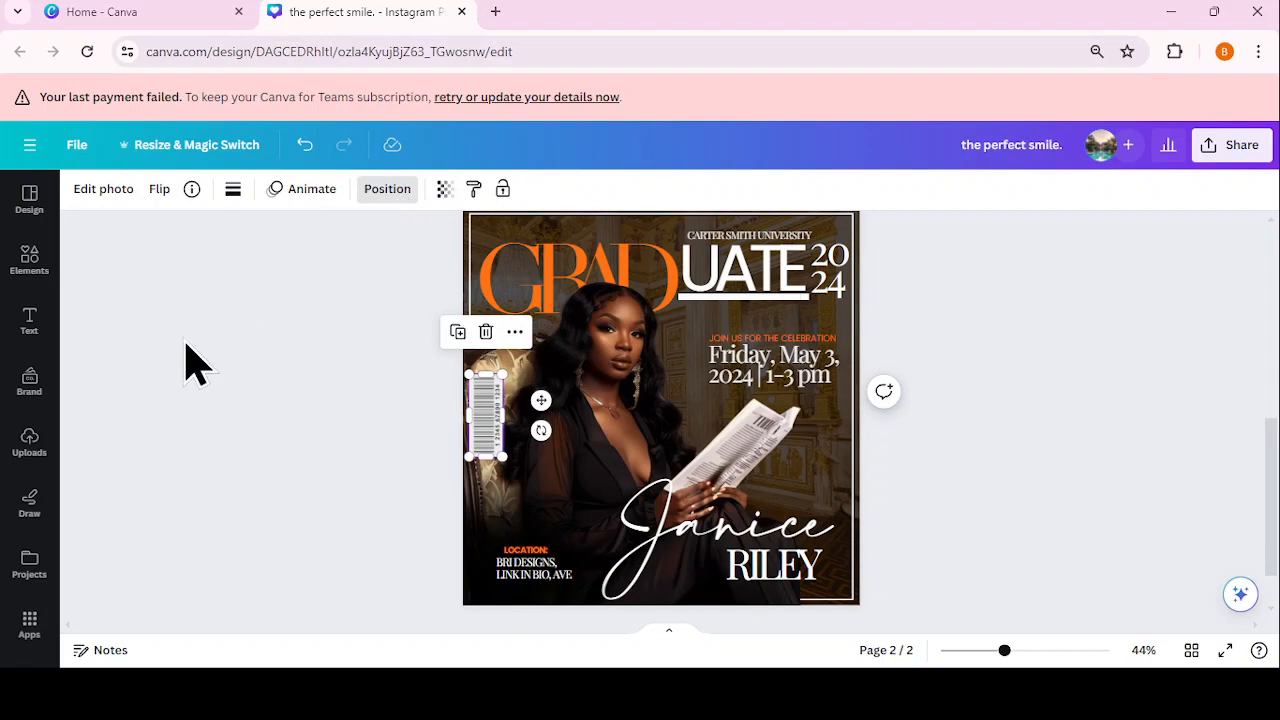
left_click(167, 372)
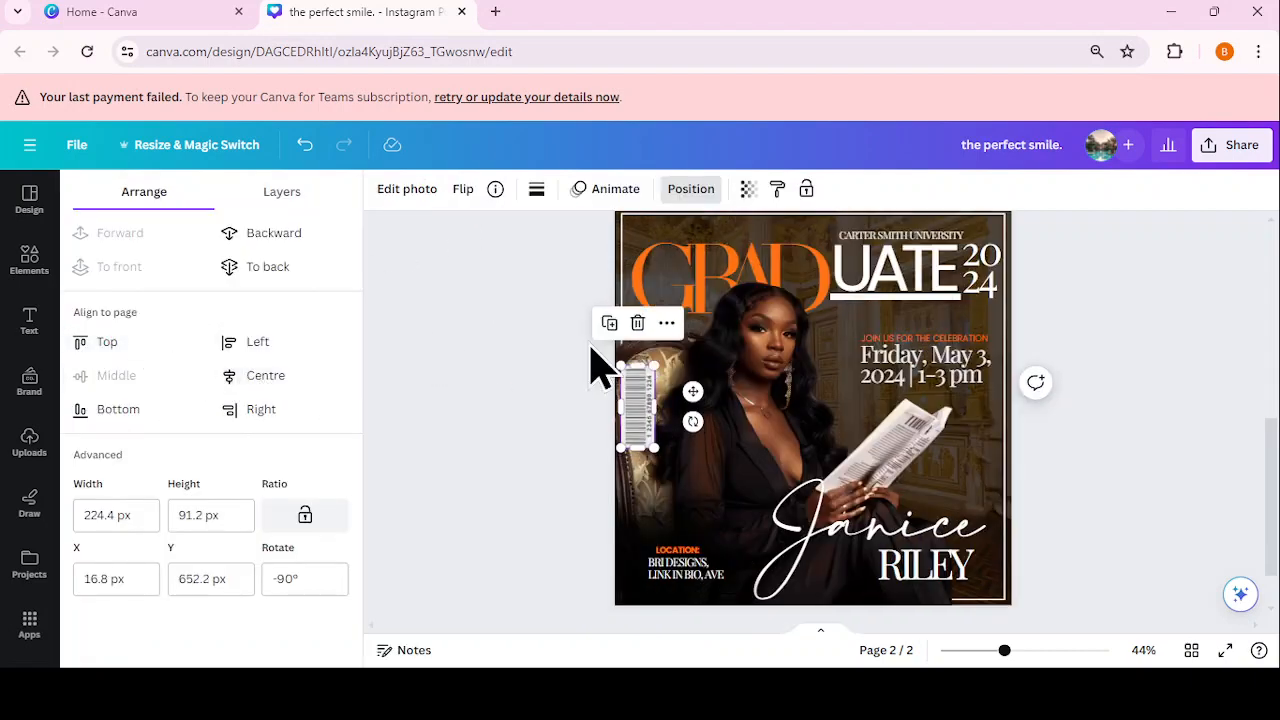
left_click(1084, 366)
left_click(1086, 368)
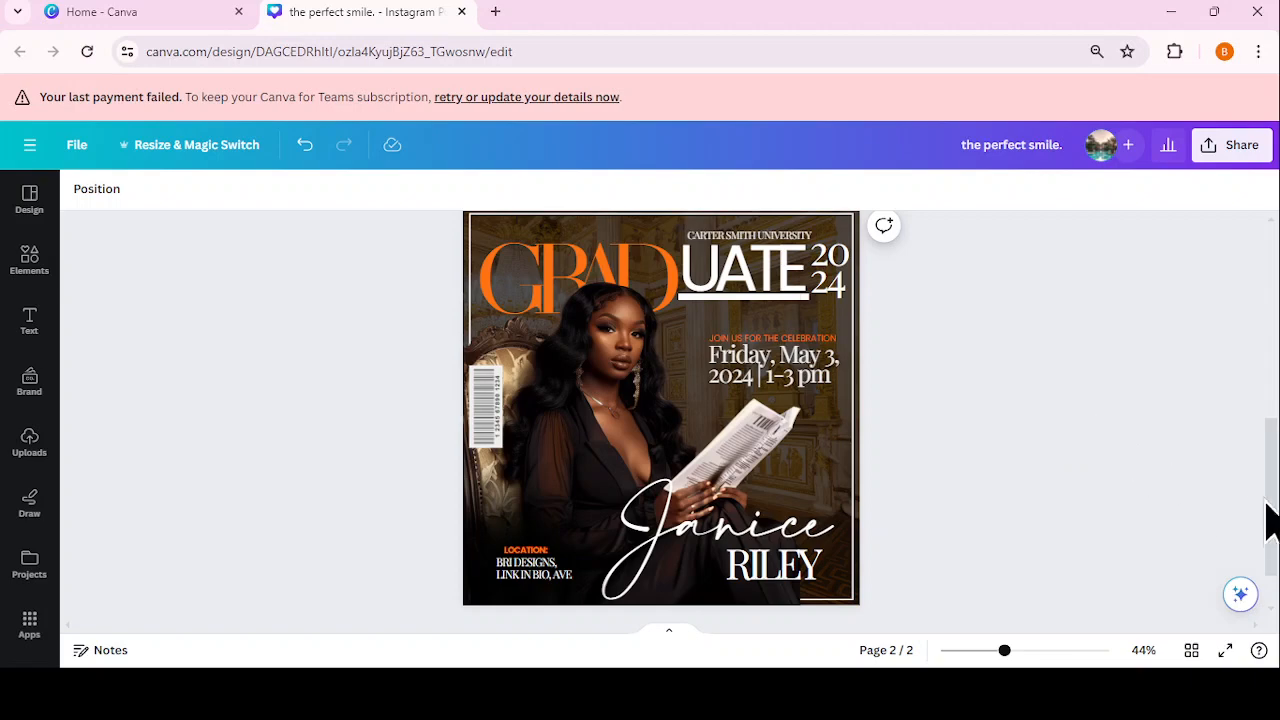
mouse_move(1277, 520)
left_mouse_down()
mouse_move(1268, 318)
mouse_move(1270, 526)
left_mouse_up()
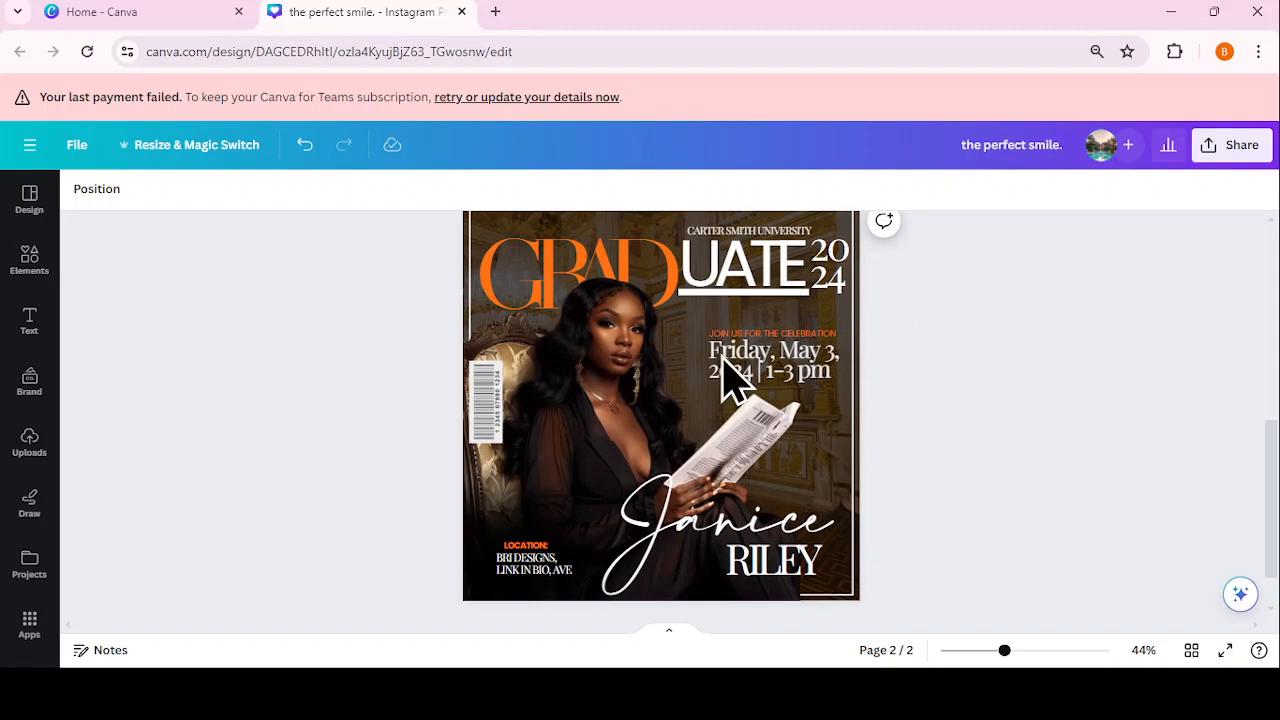
Step: Give the woman's photo a black drop shadow with angle 13 and a shorter distance
left_click(612, 330)
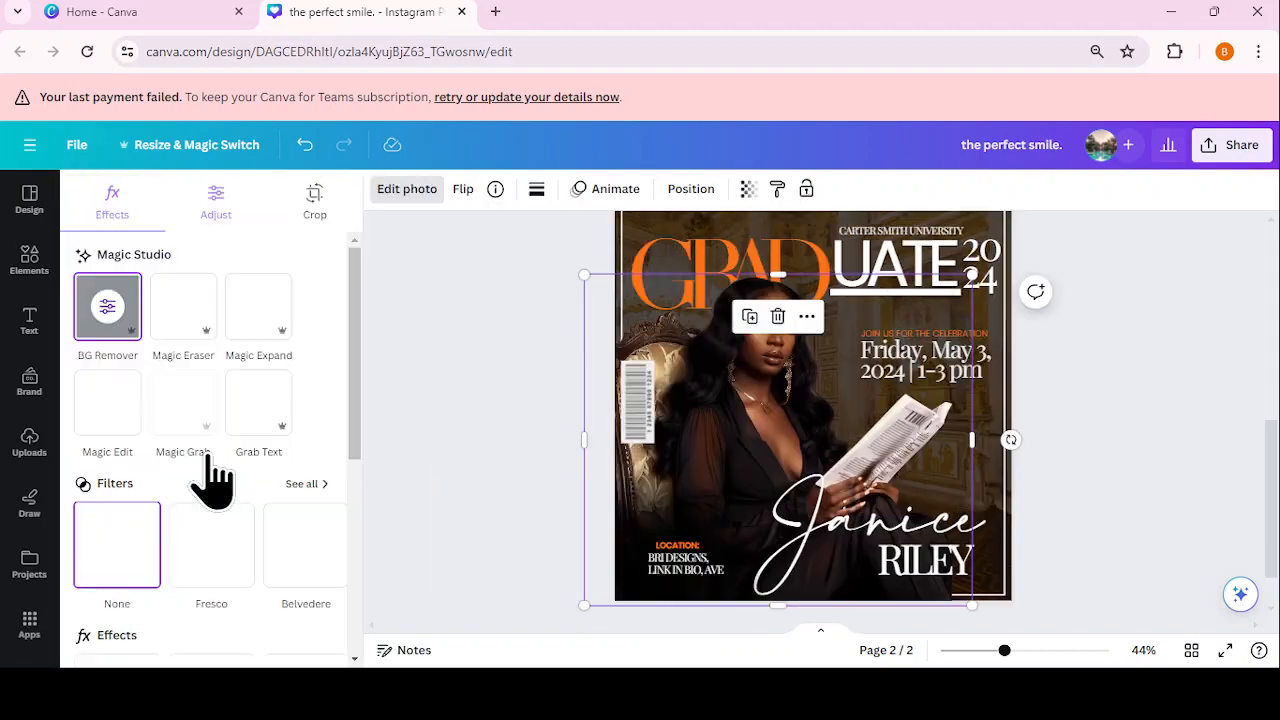
scroll(212, 482, "down", 4)
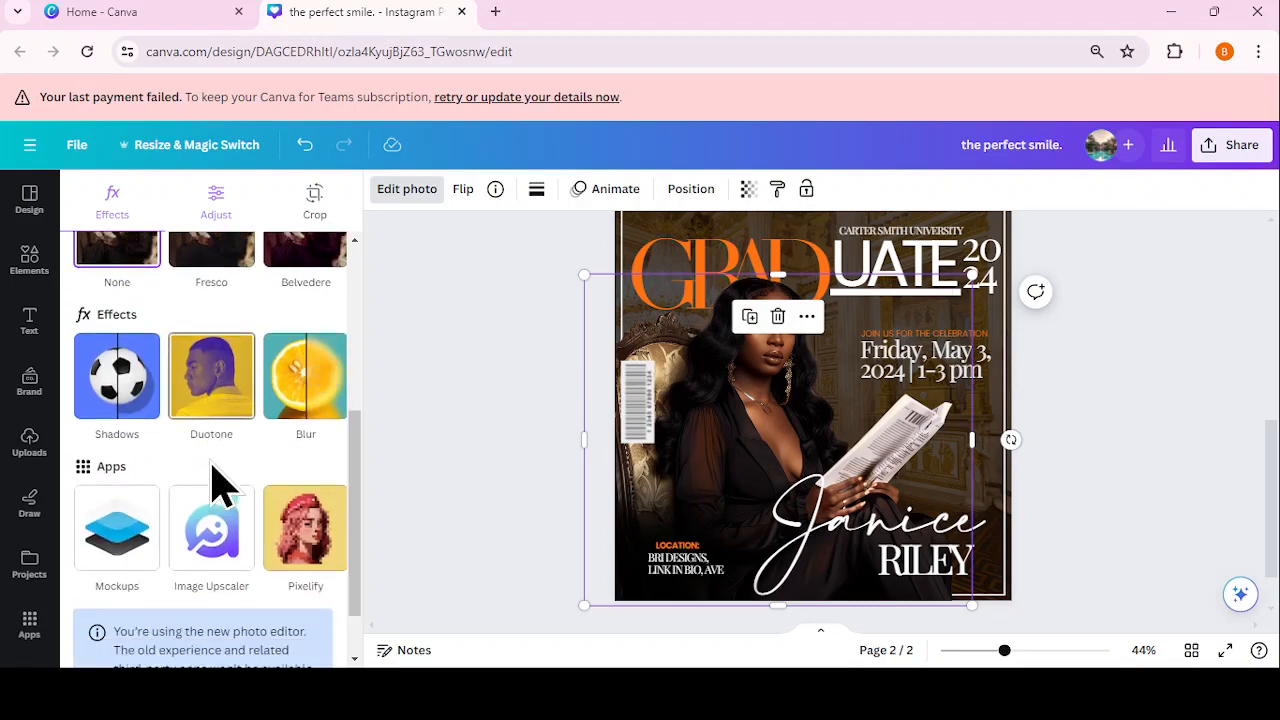
left_click(120, 385)
left_click(240, 404)
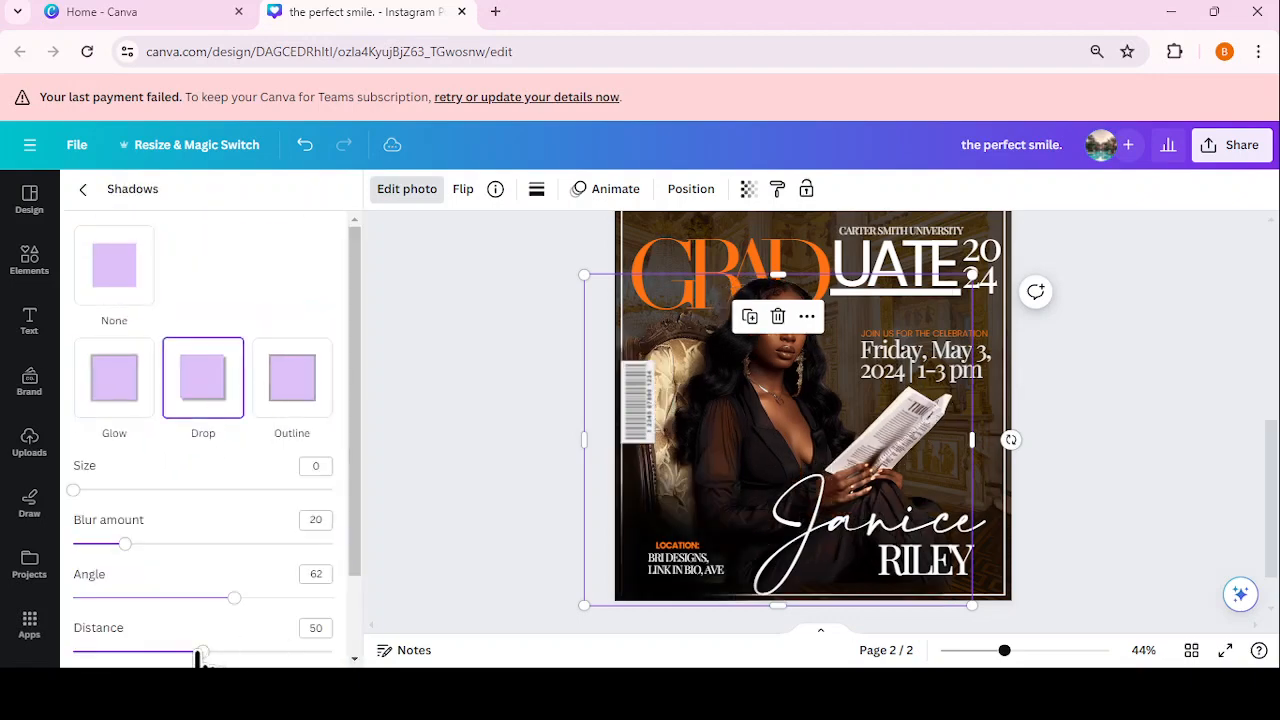
left_click_drag(224, 598, 109, 634)
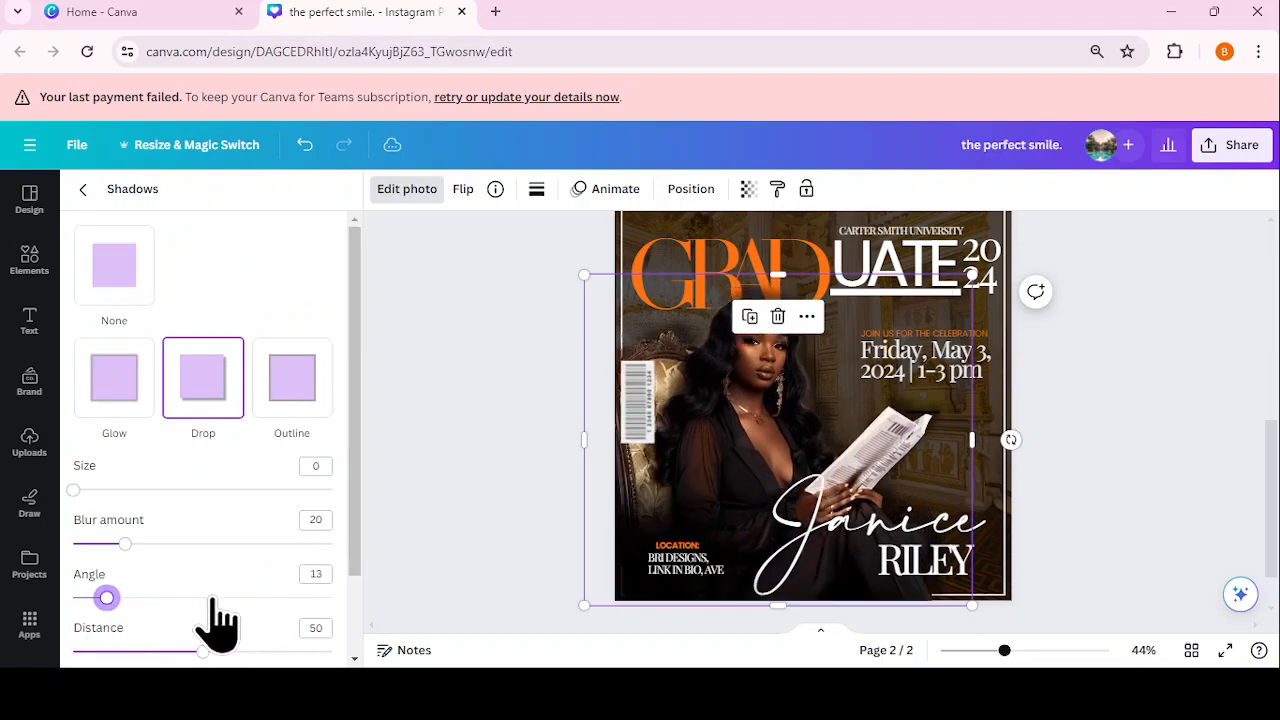
scroll(220, 615, "down", 2)
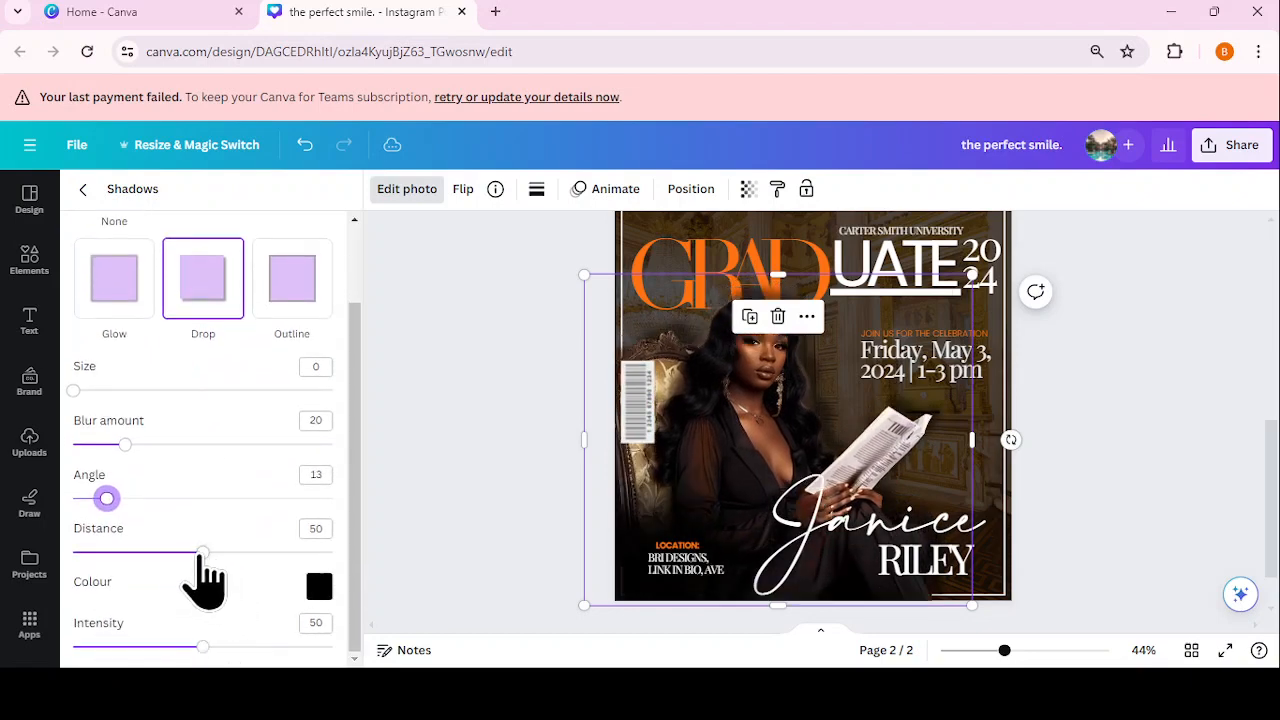
left_click_drag(202, 552, 125, 552)
left_click(1046, 380)
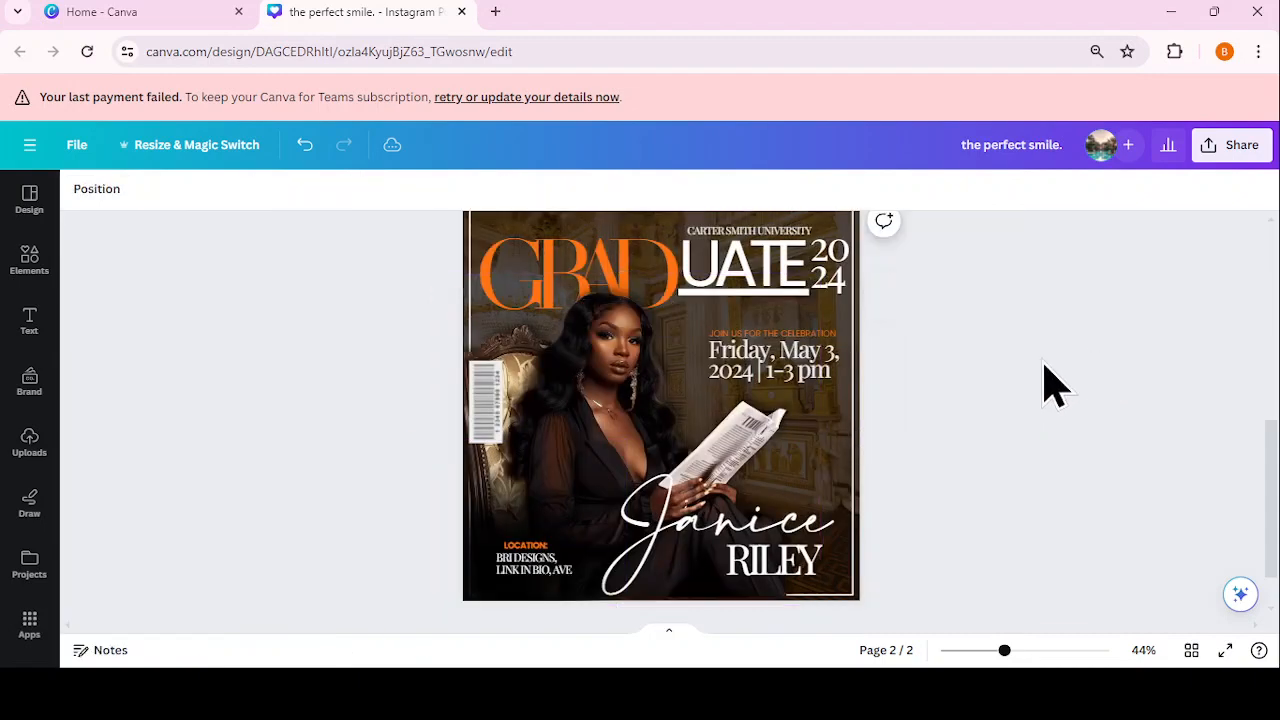
Step: Nudge the photo up and left and enlarge it slightly
mouse_move(680, 430)
left_mouse_down()
mouse_move(666, 394)
mouse_move(677, 434)
left_mouse_up()
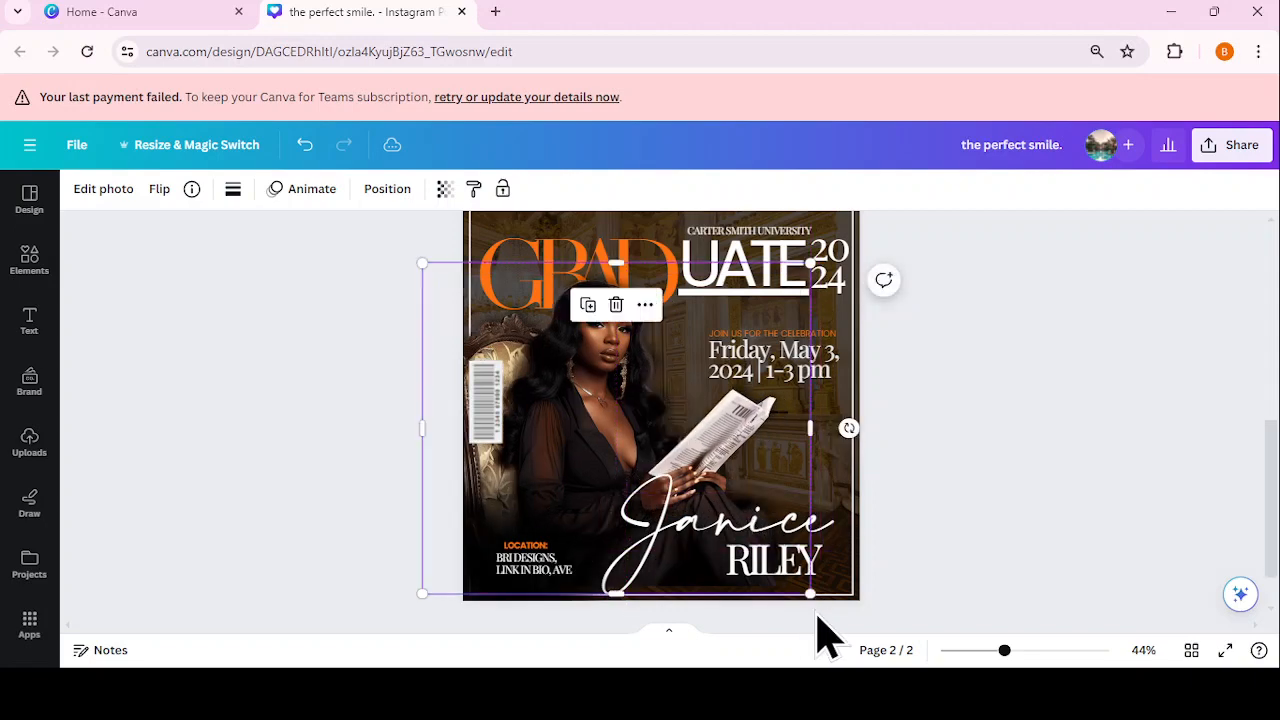
left_click_drag(806, 595, 825, 611)
left_click(939, 500)
Step: Widen the date text box so 'Friday, May 3,' shows its comma, then return to page 1
left_click(831, 379)
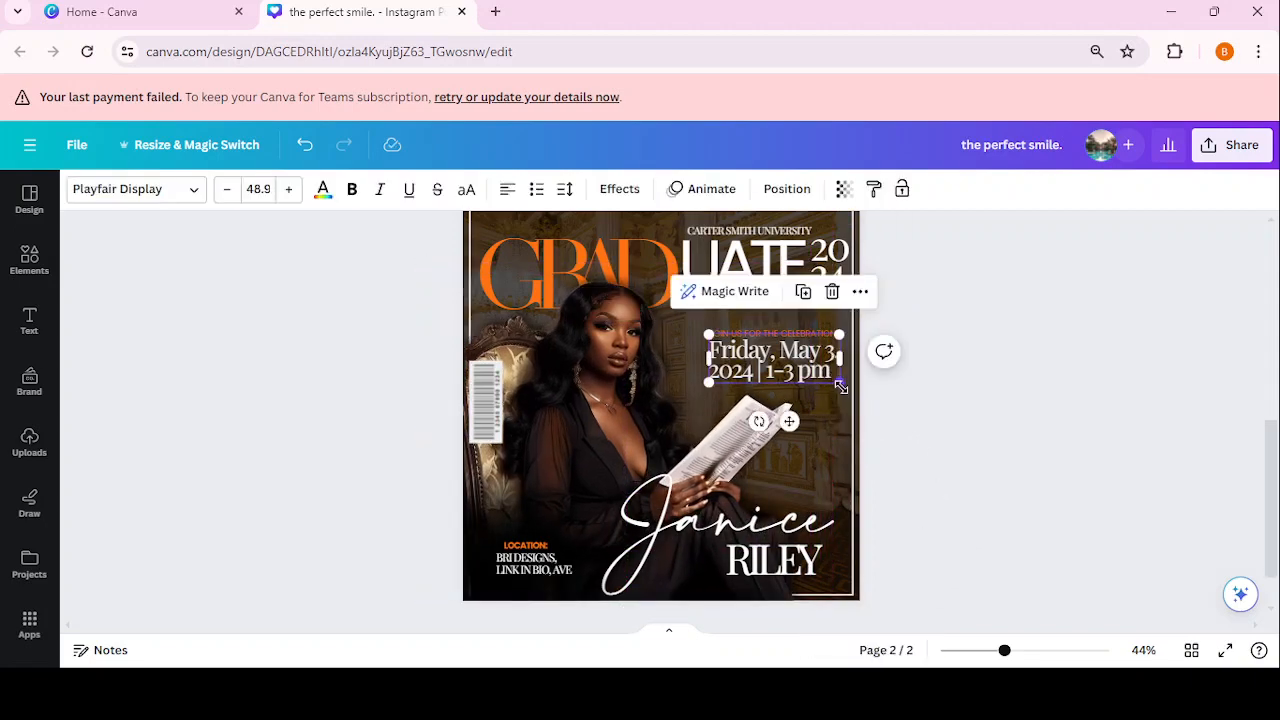
left_click_drag(839, 386, 848, 392)
left_click(929, 414)
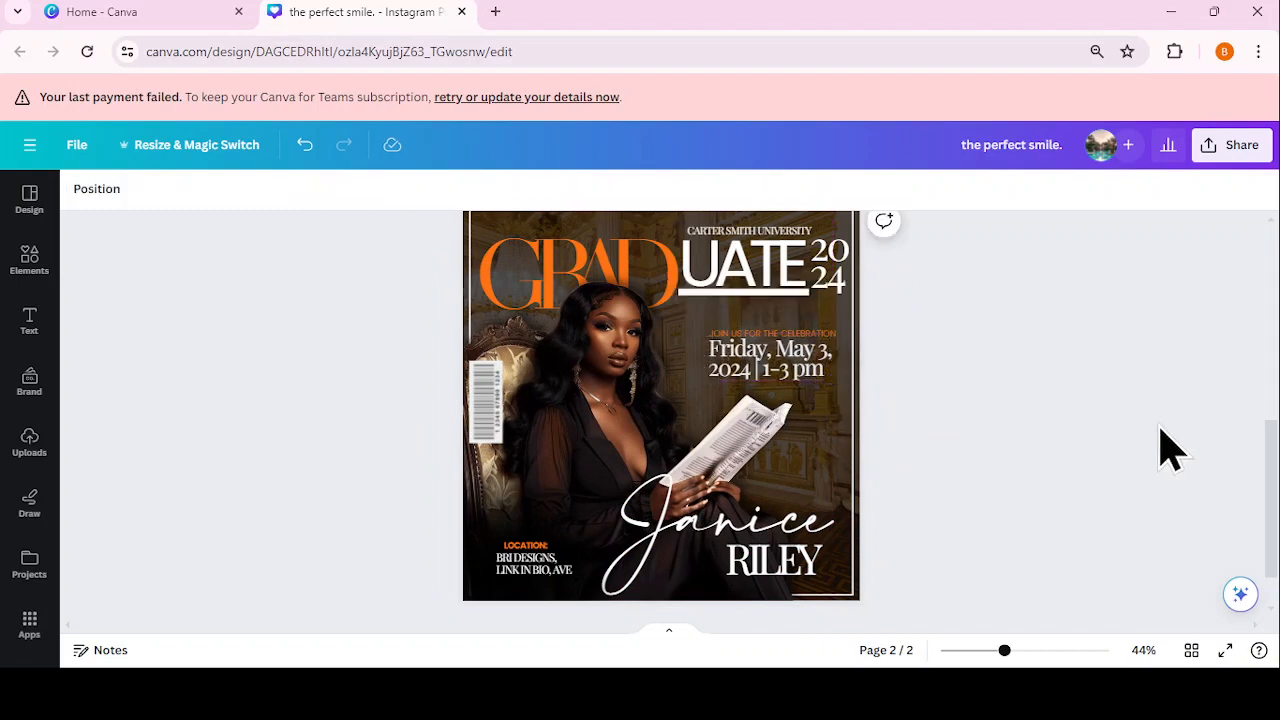
left_click_drag(1275, 540, 1272, 358)
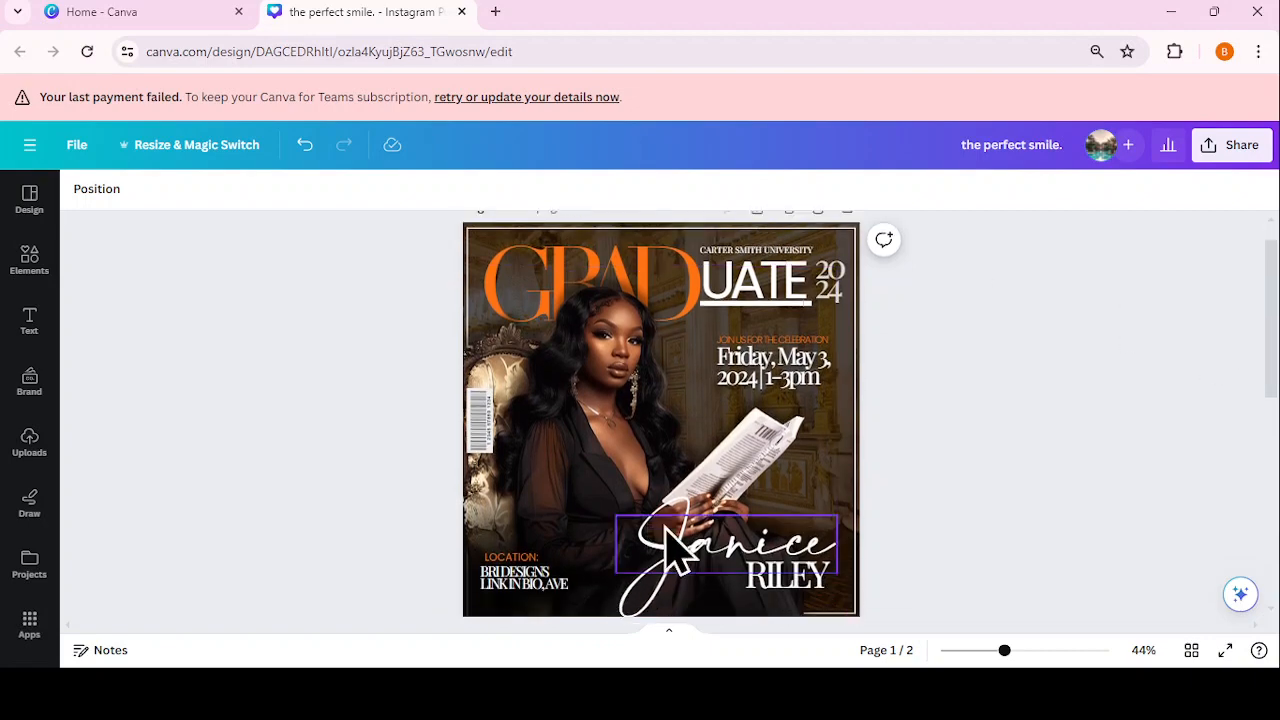